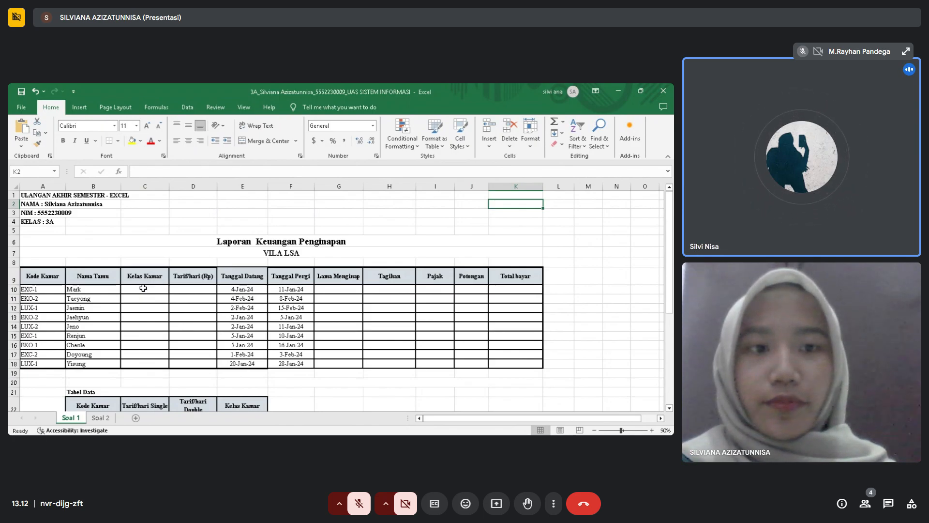
- Name the whole Tabel Data block, B22:E25 including its header row, as DATA
{"action": "left_click", "coordinate": [143, 289]}
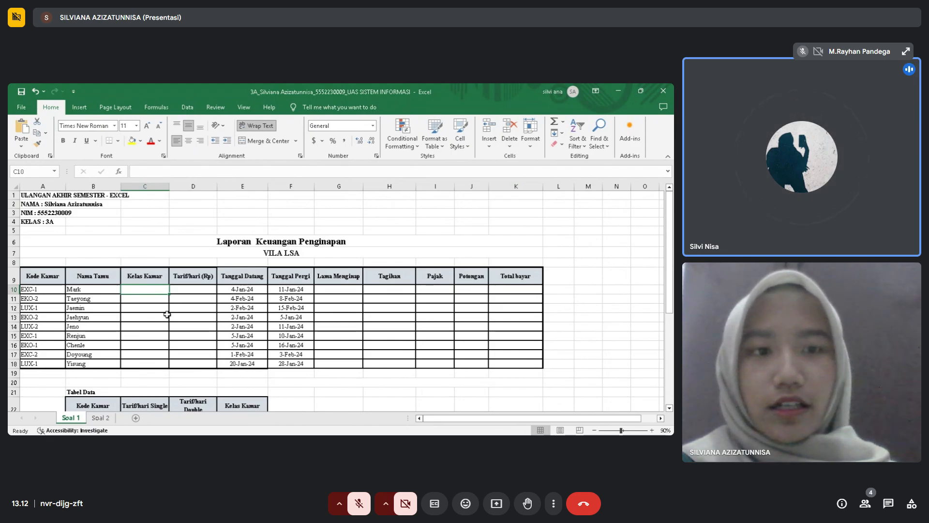
{"action": "scroll", "coordinate": [167, 314], "scroll_direction": "down", "scroll_amount": 7}
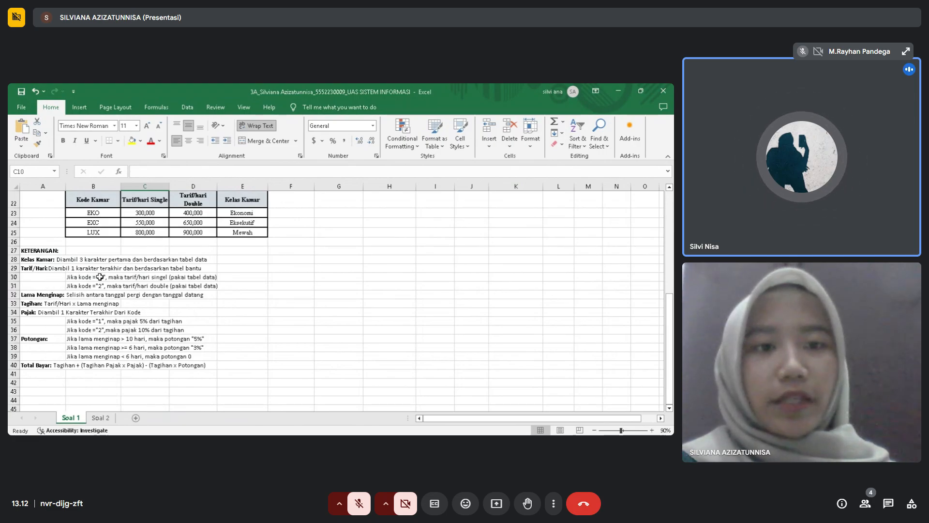
{"action": "scroll", "coordinate": [100, 277], "scroll_direction": "up", "scroll_amount": 7}
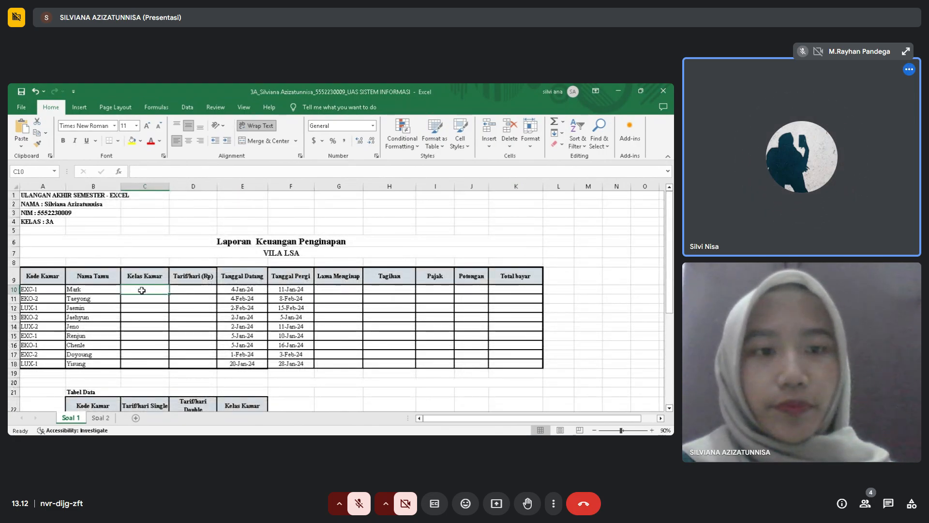
{"action": "scroll", "coordinate": [147, 307], "scroll_direction": "down", "scroll_amount": 3}
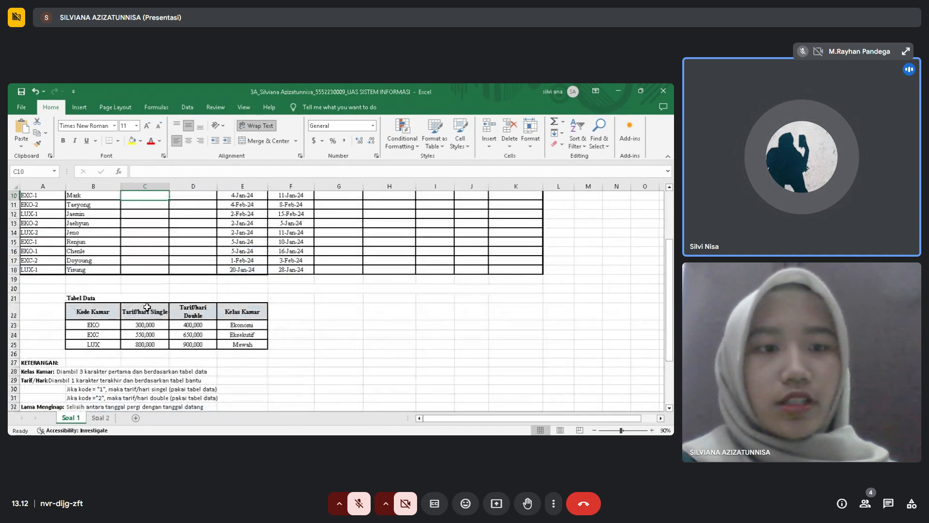
{"action": "left_click", "coordinate": [106, 311]}
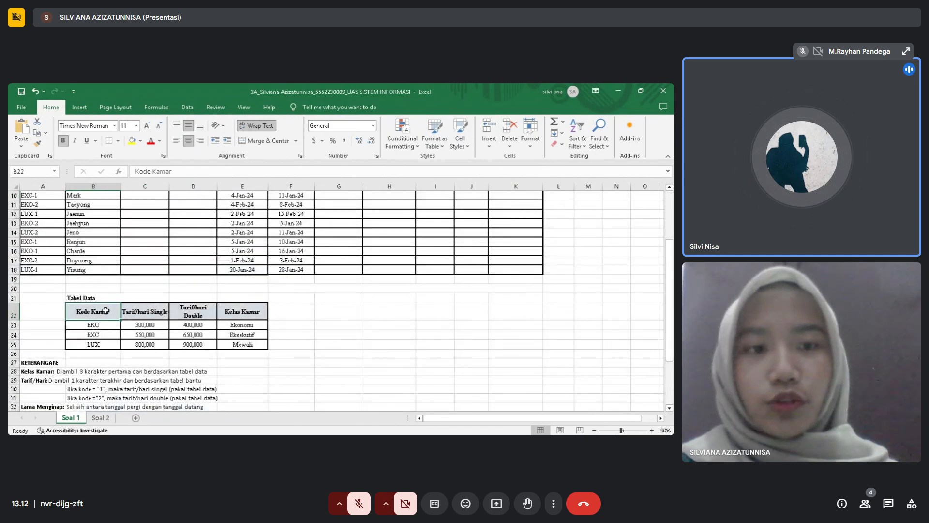
{"action": "key", "text": "shift+Right"}
{"action": "key", "text": "shift+Right"}
{"action": "key", "text": "shift+Right"}
{"action": "key", "text": "shift+Down"}
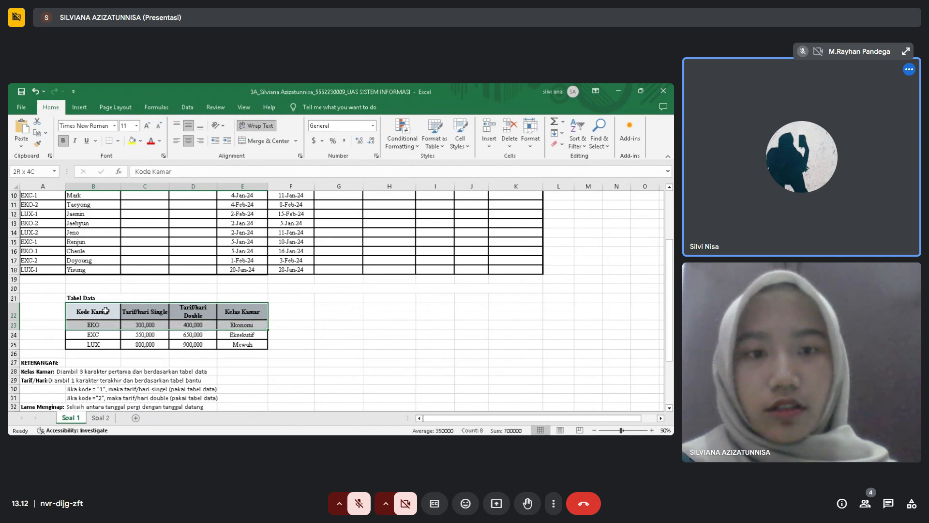
{"action": "key", "text": "shift+Down"}
{"action": "key", "text": "shift+Down"}
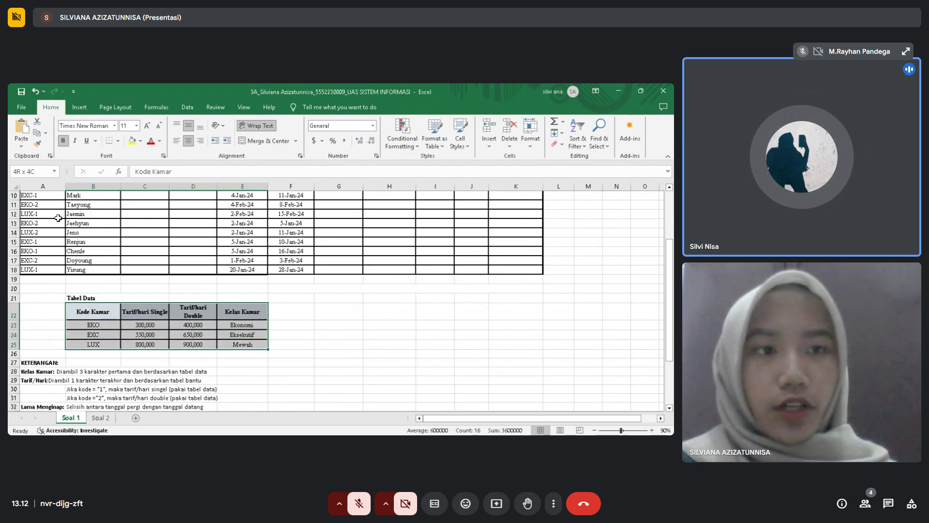
{"action": "left_click", "coordinate": [40, 170]}
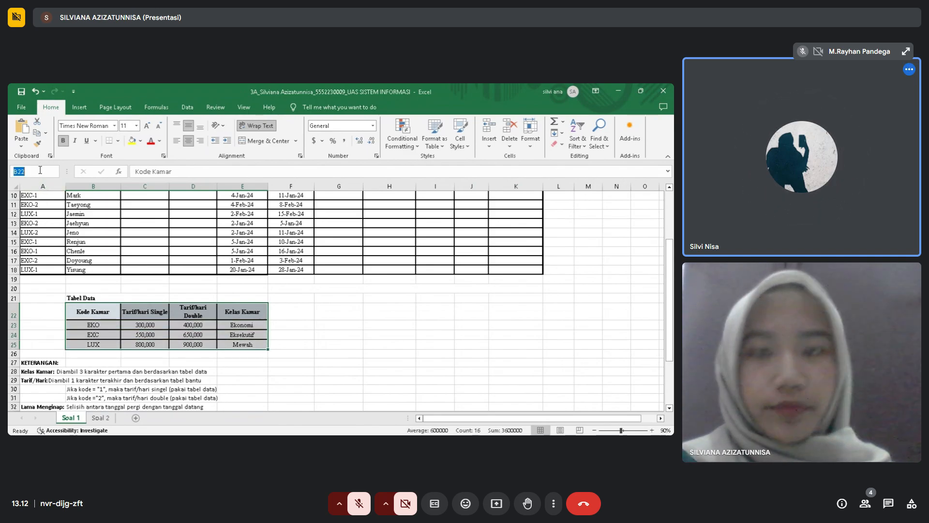
{"action": "key", "text": "BackSpace"}
{"action": "type", "text": "D"}
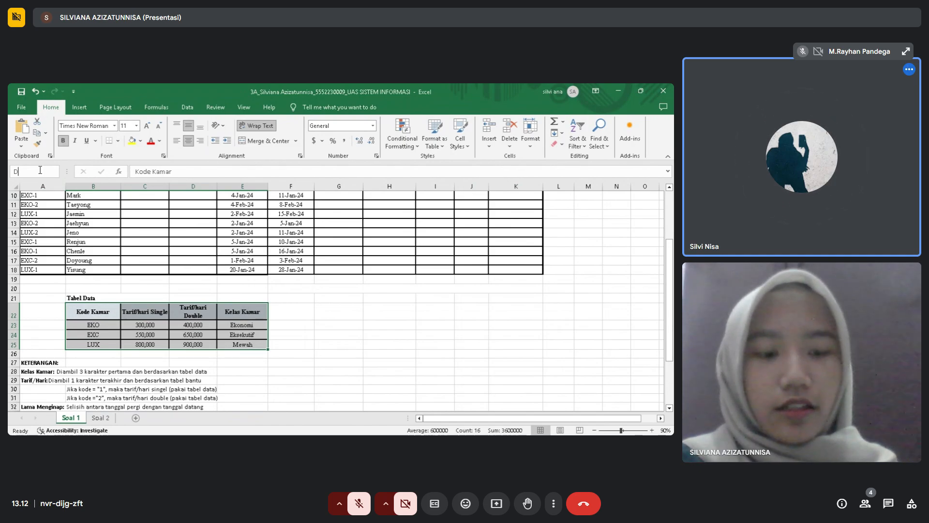
{"action": "type", "text": "ATA"}
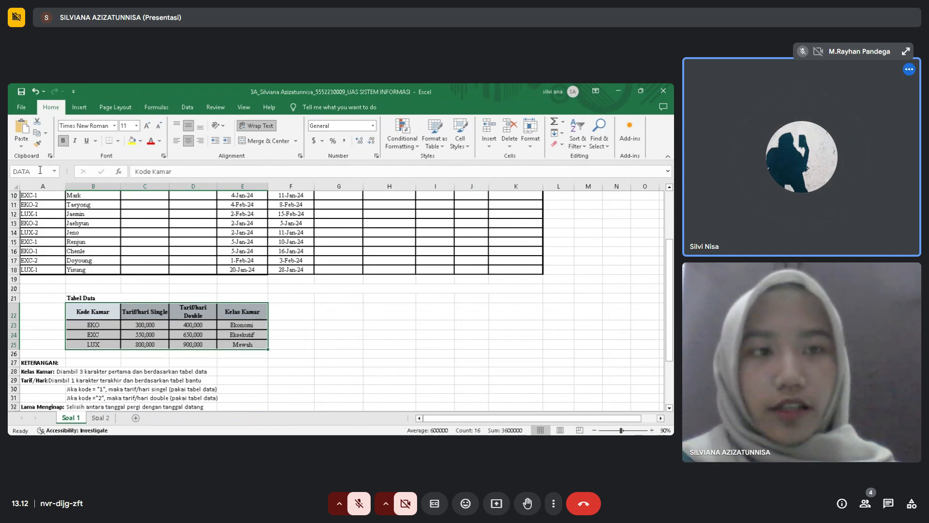
- Begin a VLOOKUP formula in Kelas Kamar cell C10 with LEFT(A10,3) as its lookup value
{"action": "scroll", "coordinate": [189, 232], "scroll_direction": "up", "scroll_amount": 3}
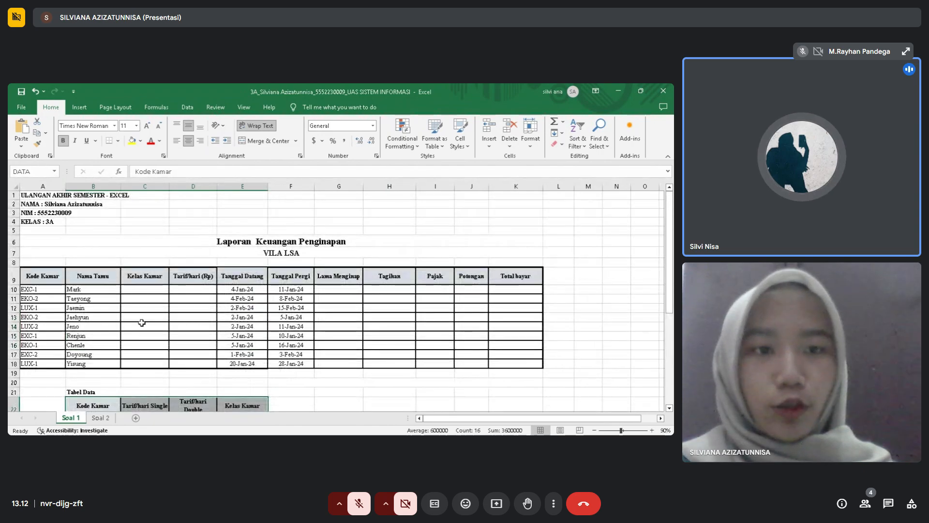
{"action": "left_click", "coordinate": [145, 290]}
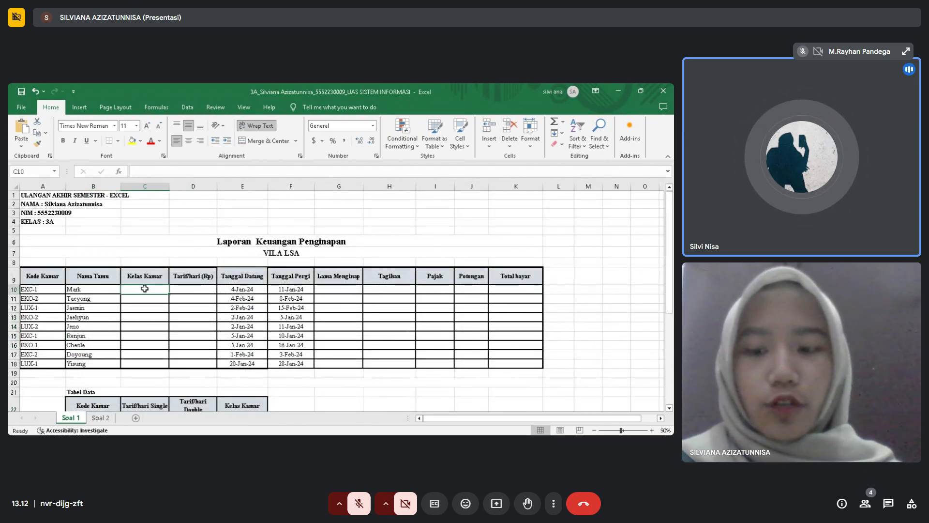
{"action": "type", "text": "=VLO"}
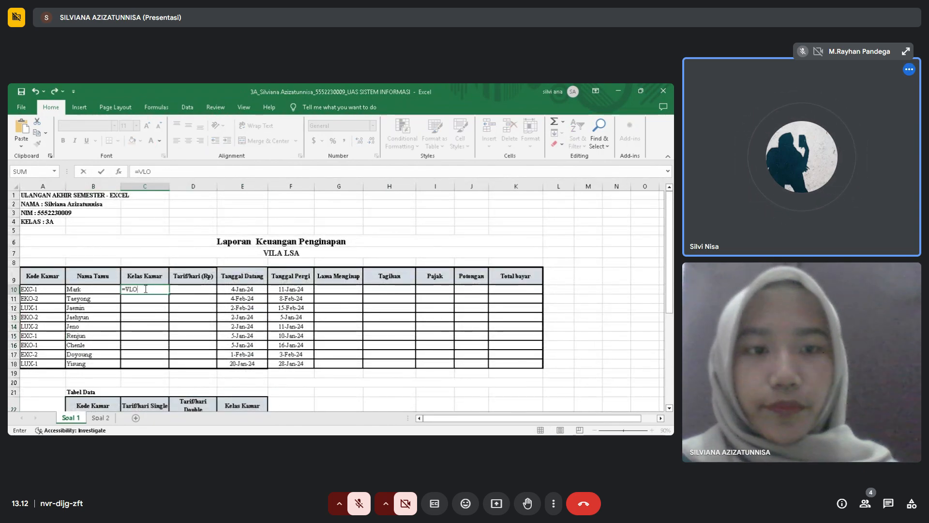
{"action": "key", "text": "Tab"}
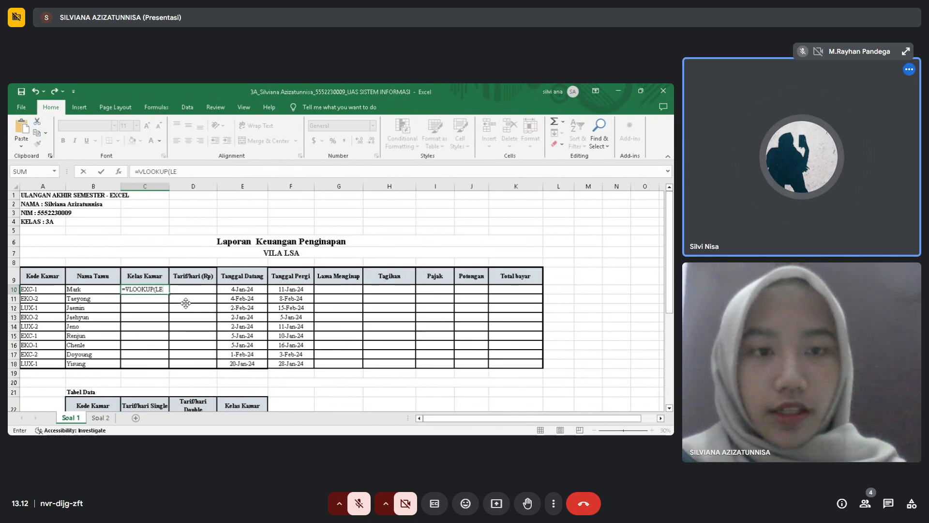
{"action": "type", "text": "LE"}
{"action": "key", "text": "Tab"}
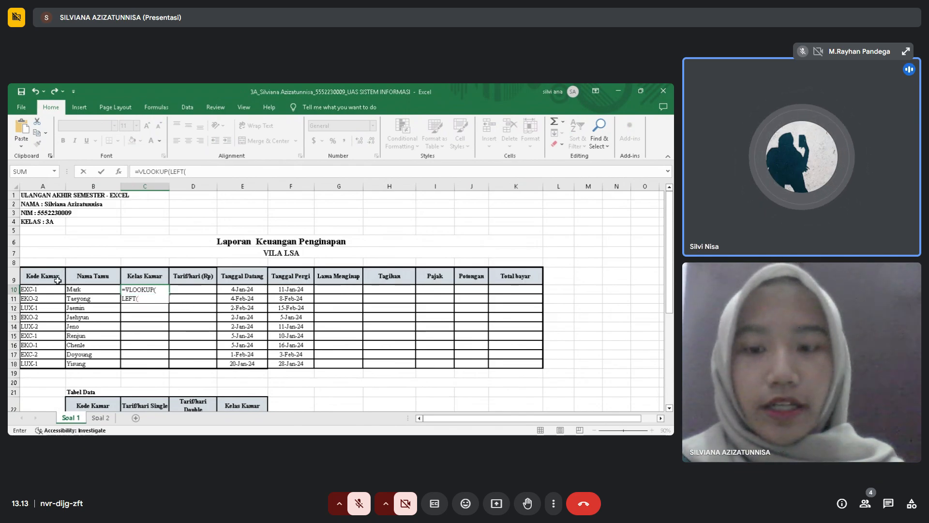
{"action": "left_click", "coordinate": [35, 289]}
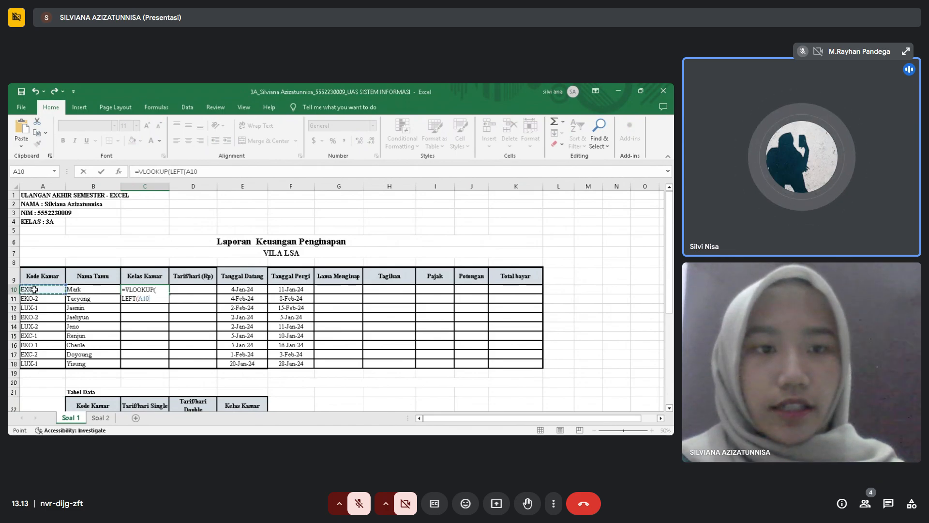
{"action": "type", "text": ","}
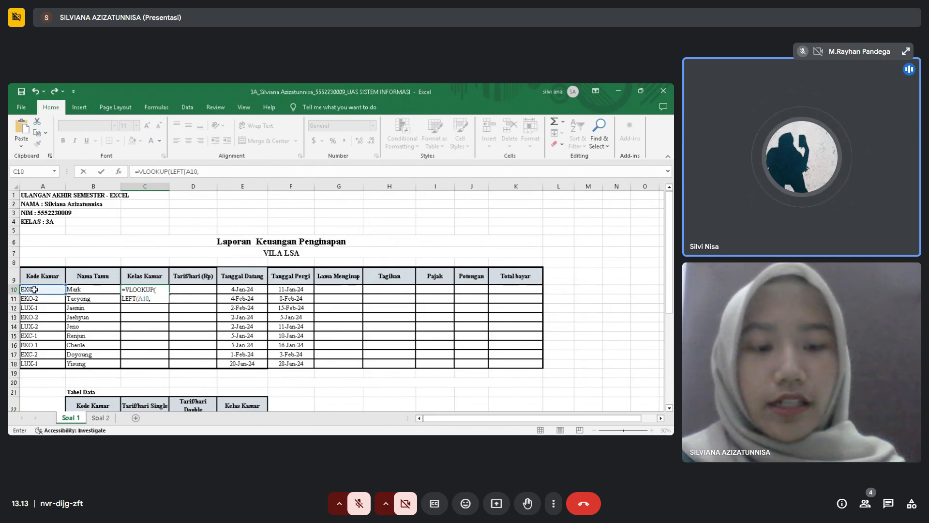
{"action": "type", "text": "3"}
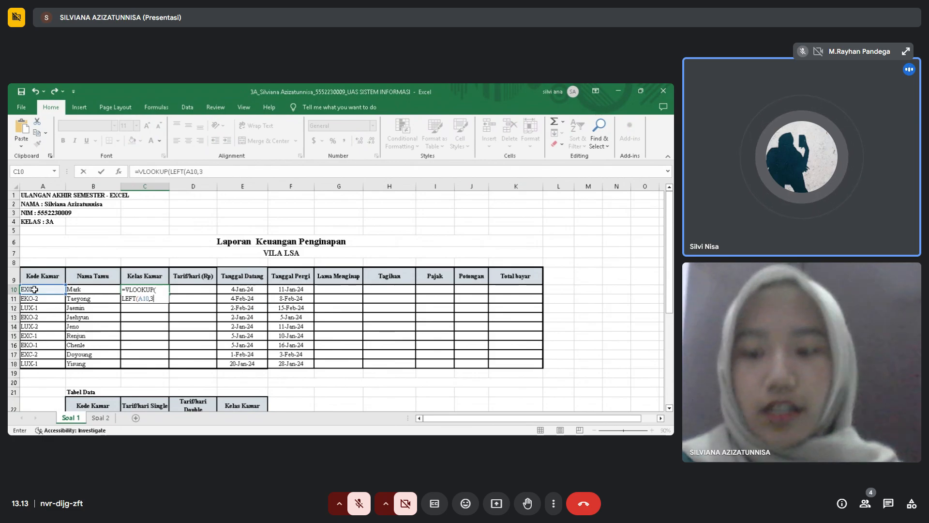
{"action": "type", "text": ")"}
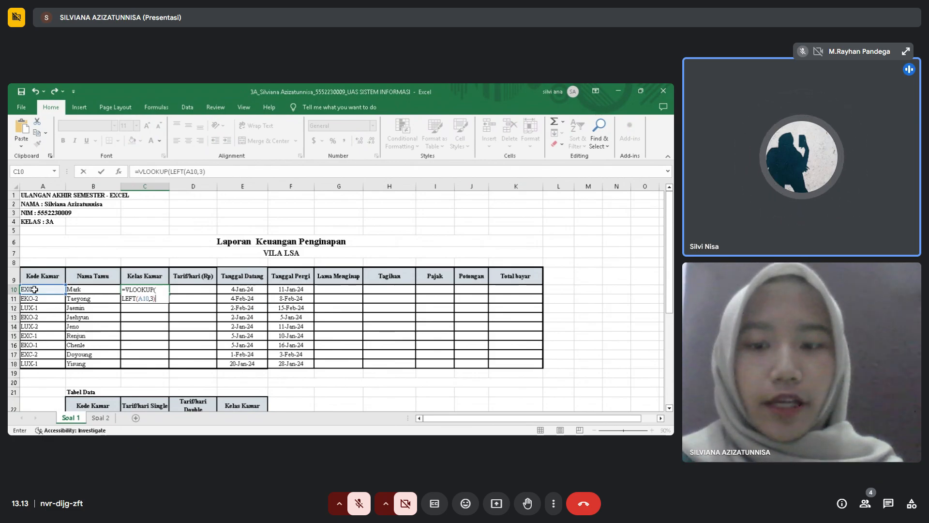
- Complete the C10 VLOOKUP with table DATA and column index 4, and fill it down through C18
{"action": "type", "text": ","}
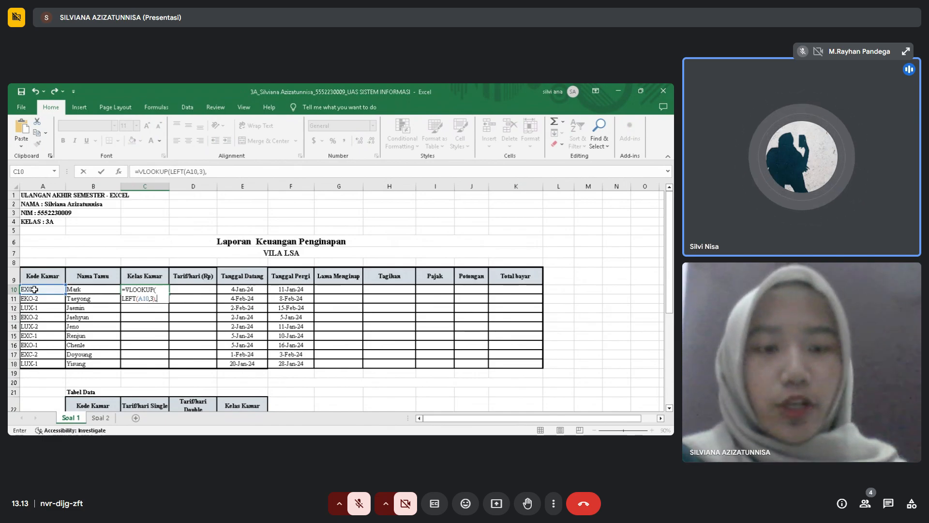
{"action": "type", "text": "DA"}
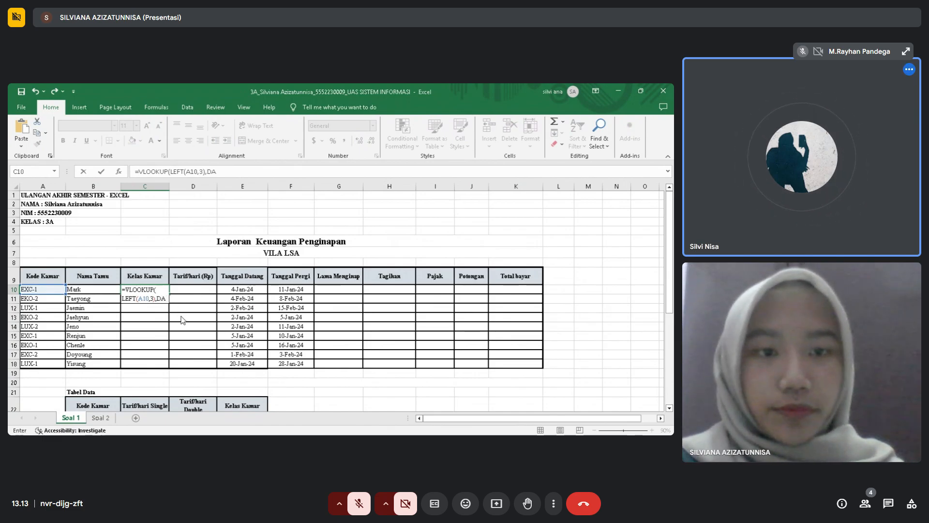
{"action": "type", "text": "TA"}
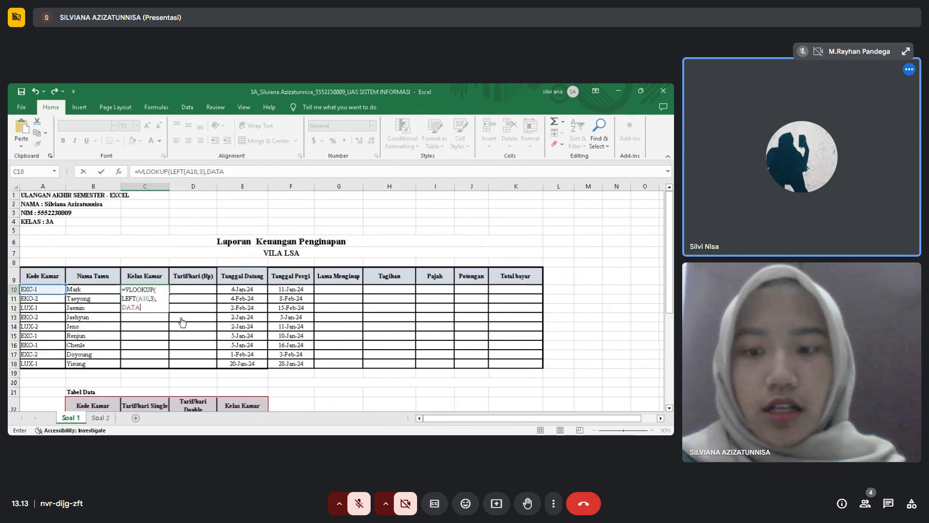
{"action": "type", "text": ",4"}
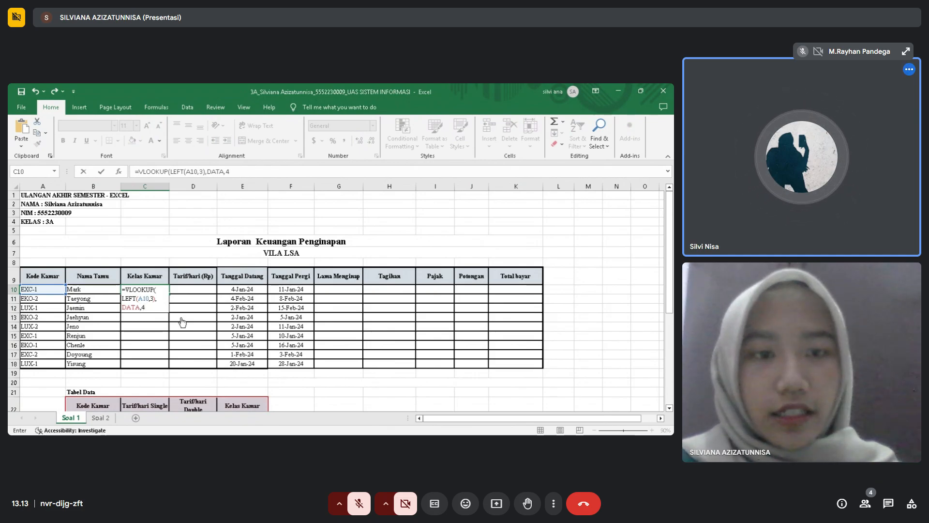
{"action": "scroll", "coordinate": [198, 335], "scroll_direction": "down", "scroll_amount": 2}
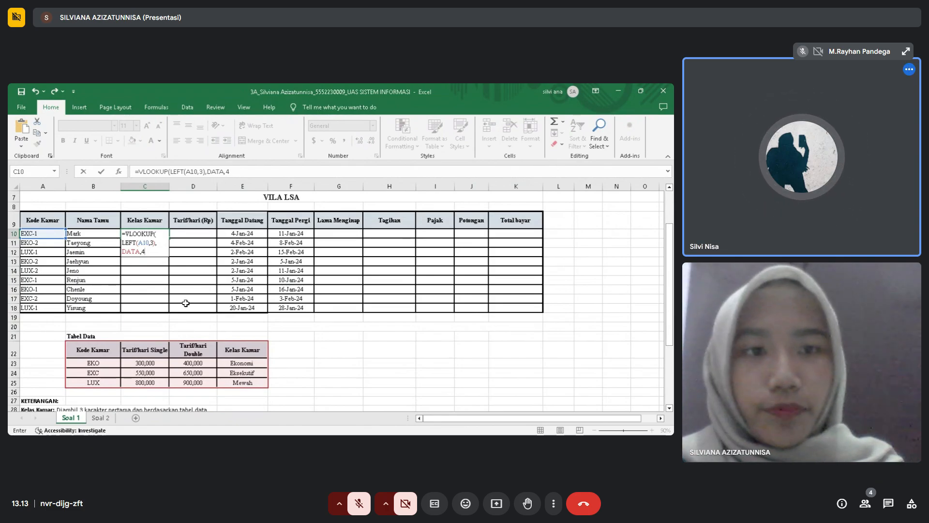
{"action": "key", "text": "Return"}
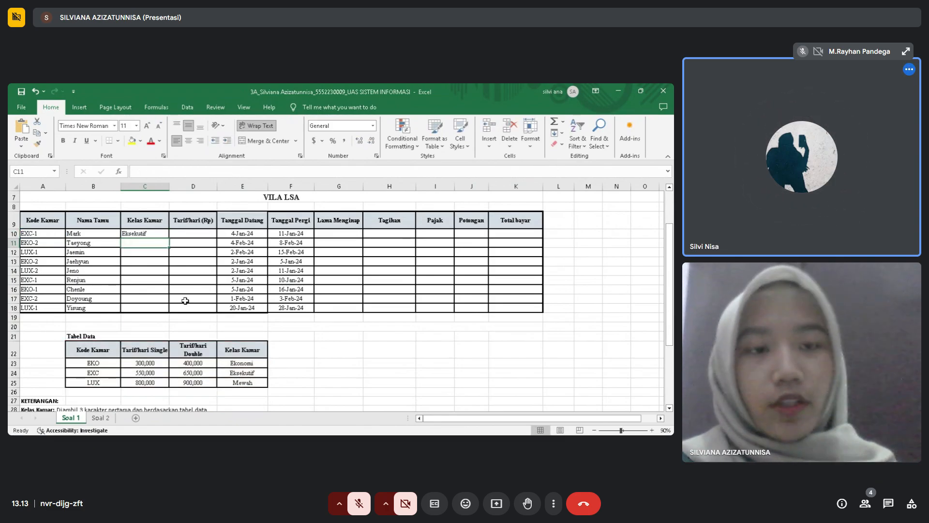
{"action": "left_click", "coordinate": [153, 233]}
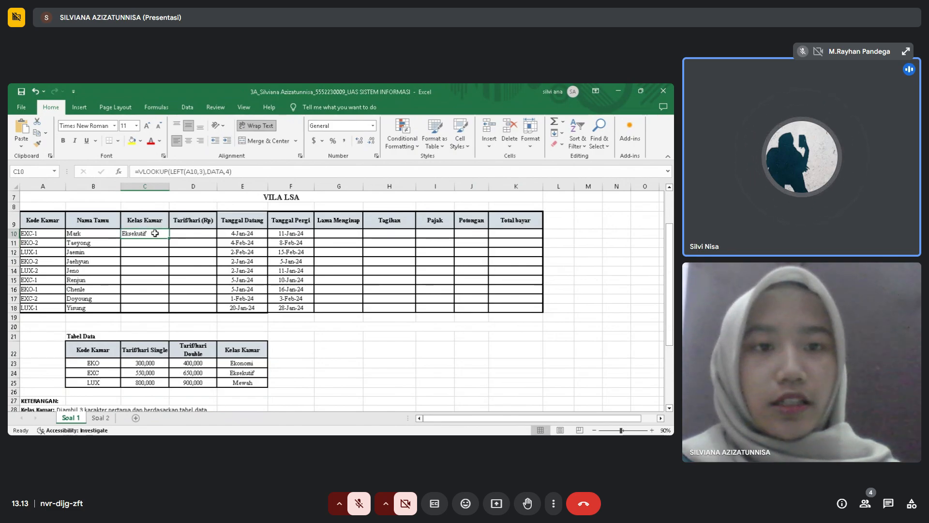
{"action": "left_click_drag", "start_coordinate": [169, 238], "coordinate": [170, 310]}
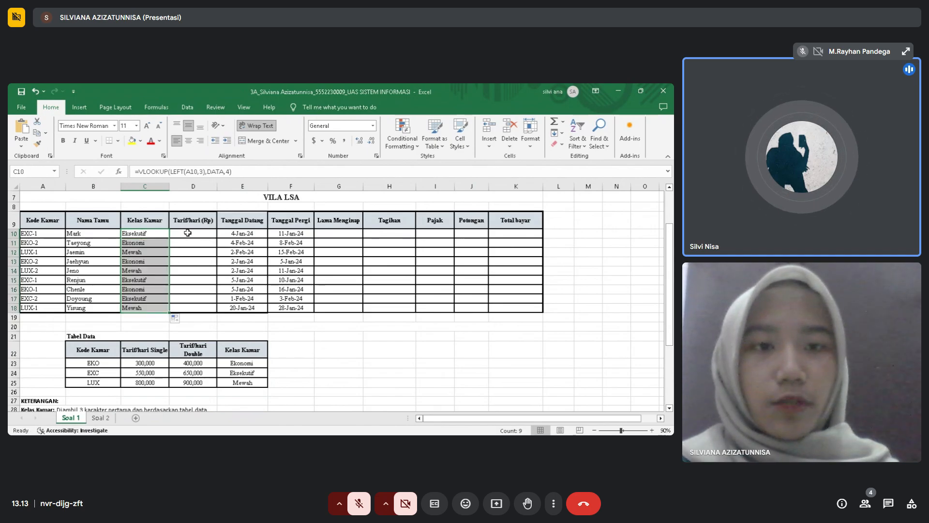
- Begin a VLOOKUP formula in Tarif/hari cell D10 with LEFT(A10,3) as its lookup value
{"action": "left_click", "coordinate": [187, 233]}
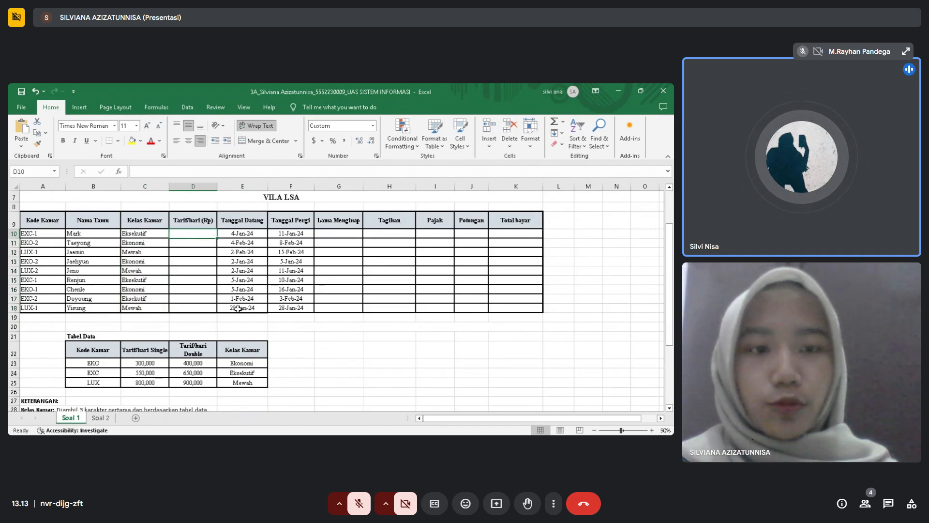
{"action": "scroll", "coordinate": [238, 308], "scroll_direction": "down", "scroll_amount": 7}
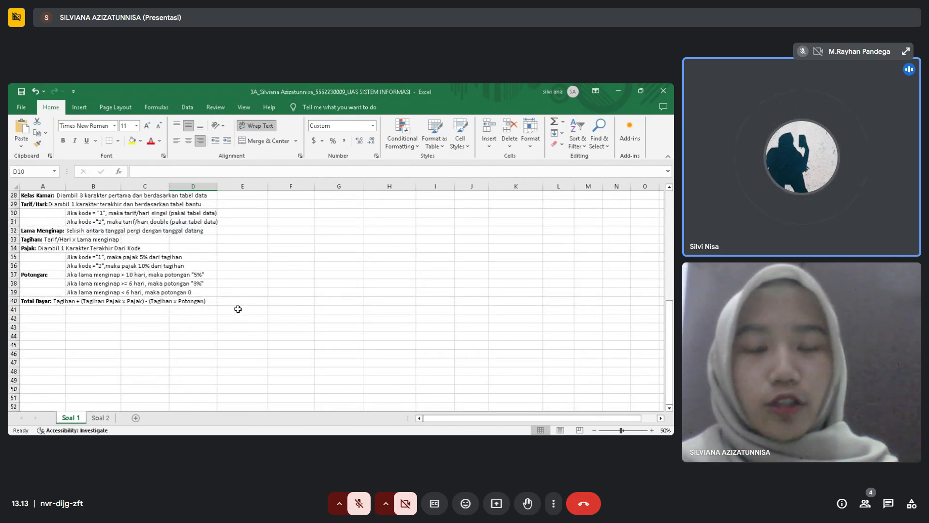
{"action": "scroll", "coordinate": [237, 309], "scroll_direction": "up", "scroll_amount": 2}
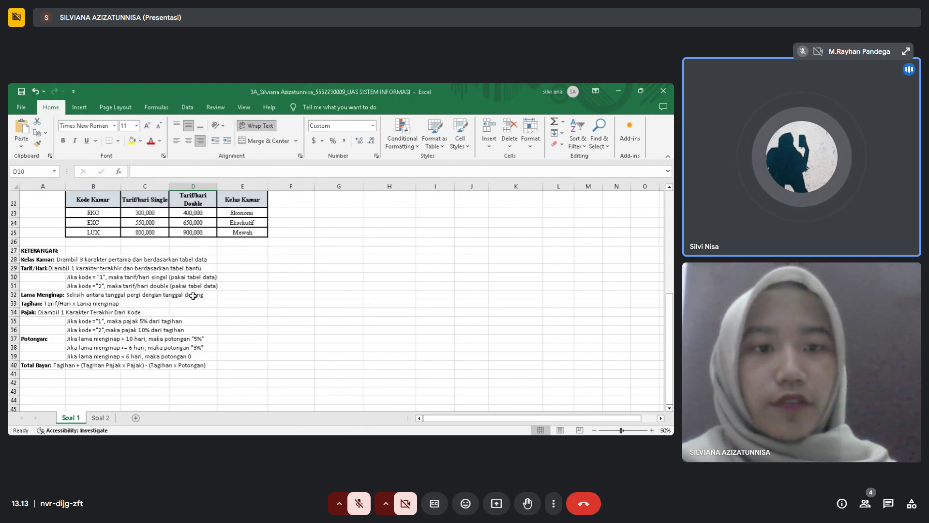
{"action": "scroll", "coordinate": [208, 297], "scroll_direction": "up", "scroll_amount": 7}
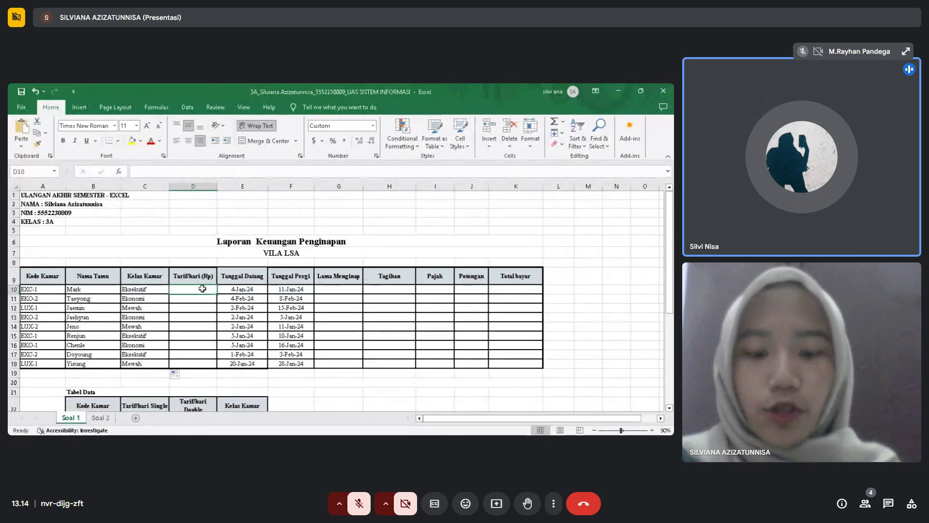
{"action": "type", "text": "=VL"}
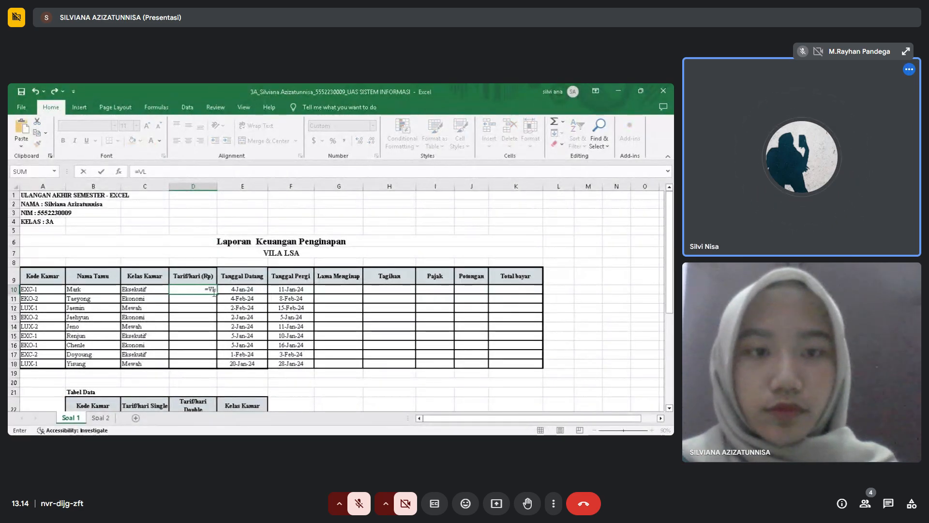
{"action": "key", "text": "Tab"}
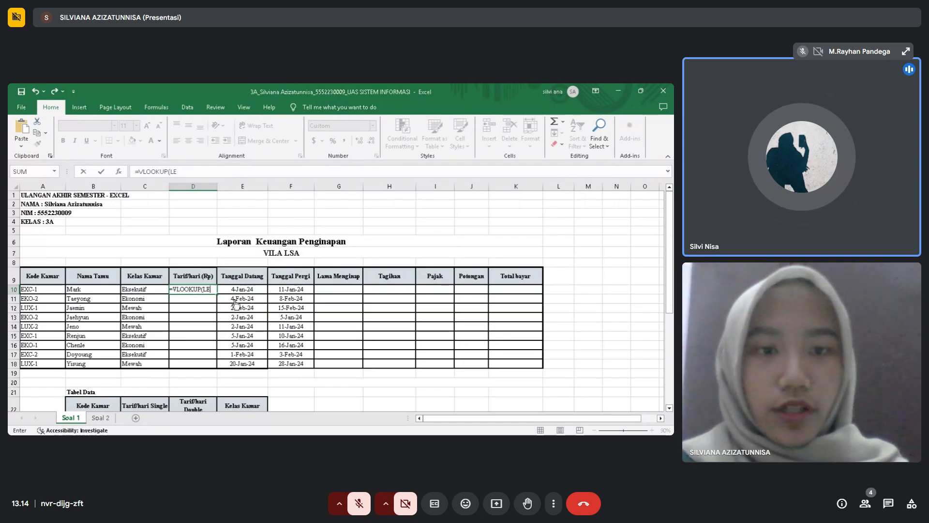
{"action": "type", "text": "LE"}
{"action": "key", "text": "Tab"}
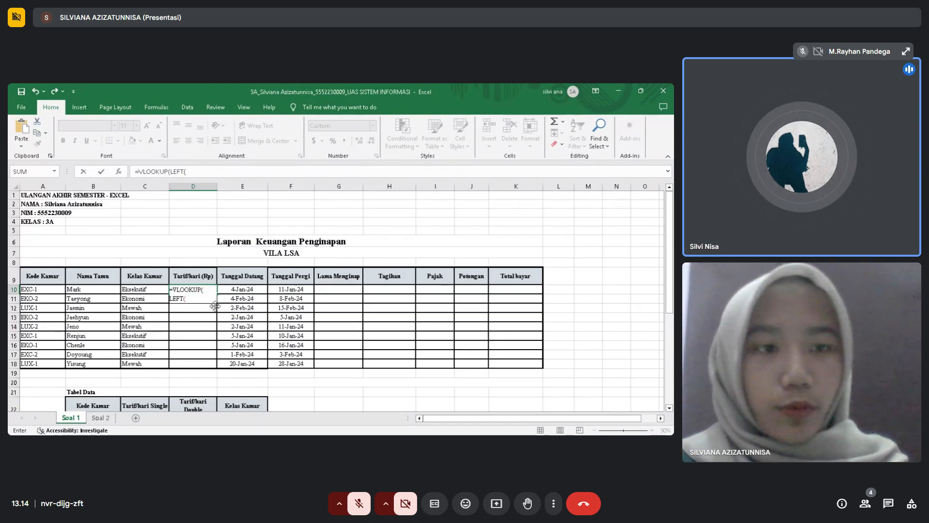
{"action": "left_click", "coordinate": [41, 290]}
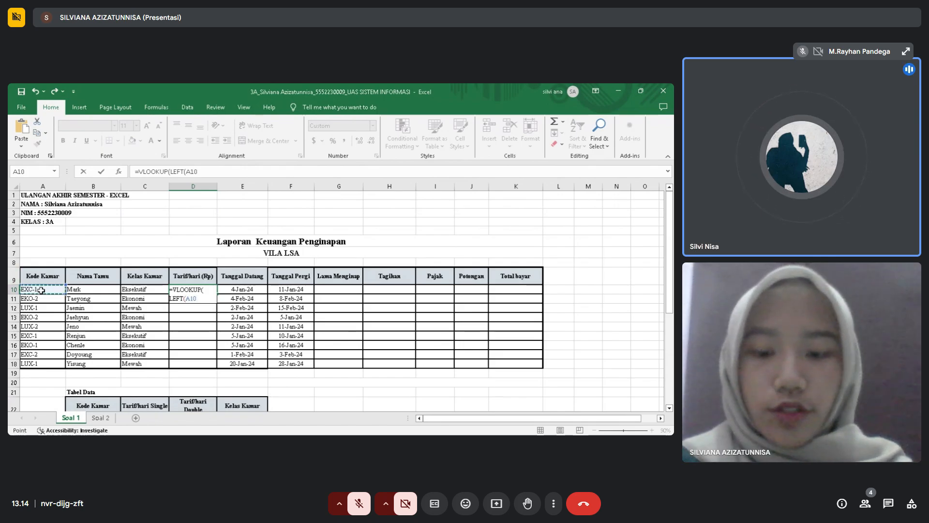
{"action": "type", "text": ",3"}
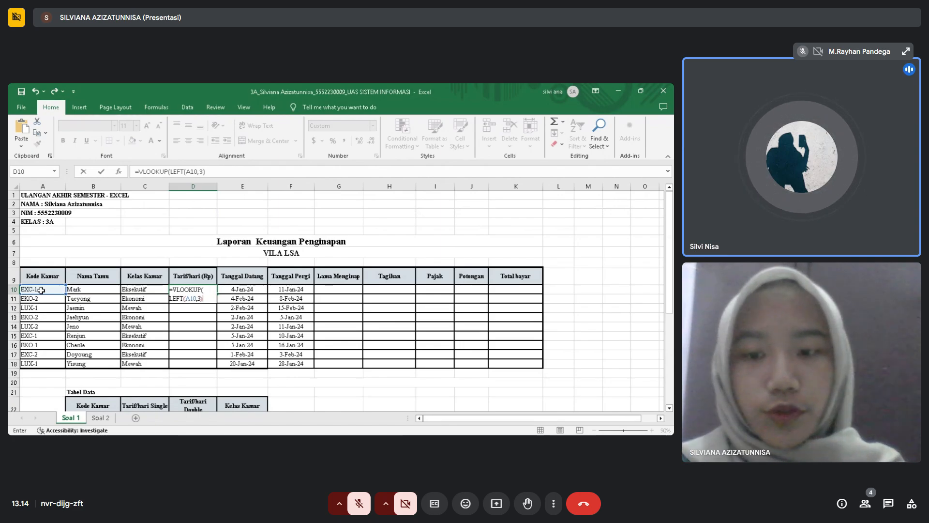
{"action": "type", "text": "),"}
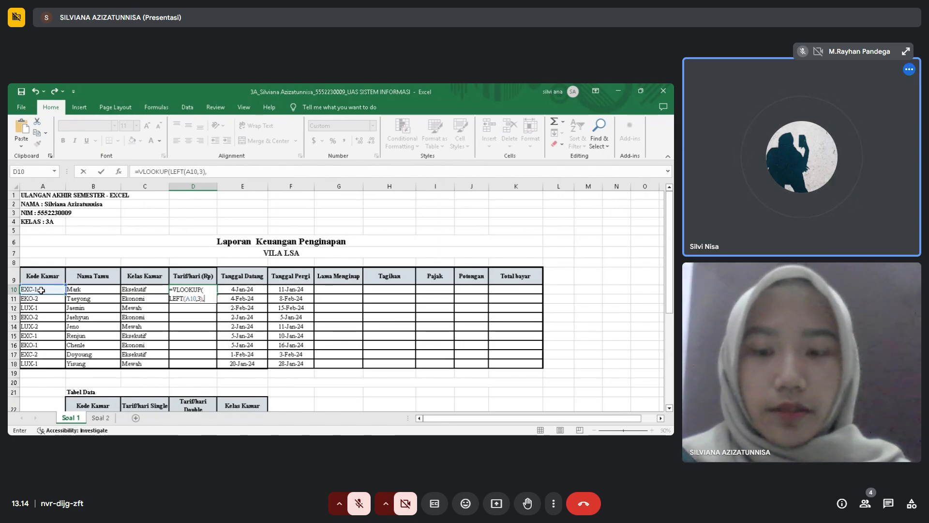
- Add DATA as the D10 lookup table and start its column index as an IF testing RIGHT(A10,1)="1"
{"action": "type", "text": "DA"}
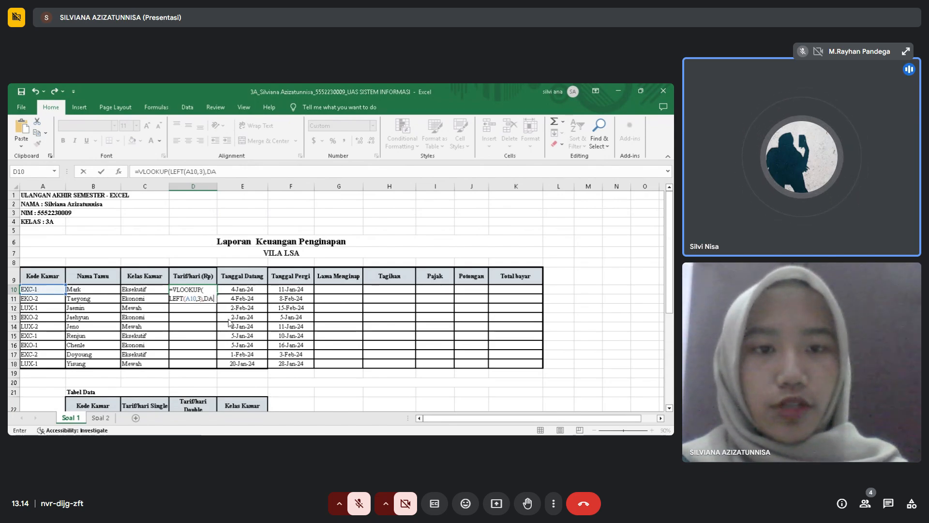
{"action": "type", "text": "TA,I"}
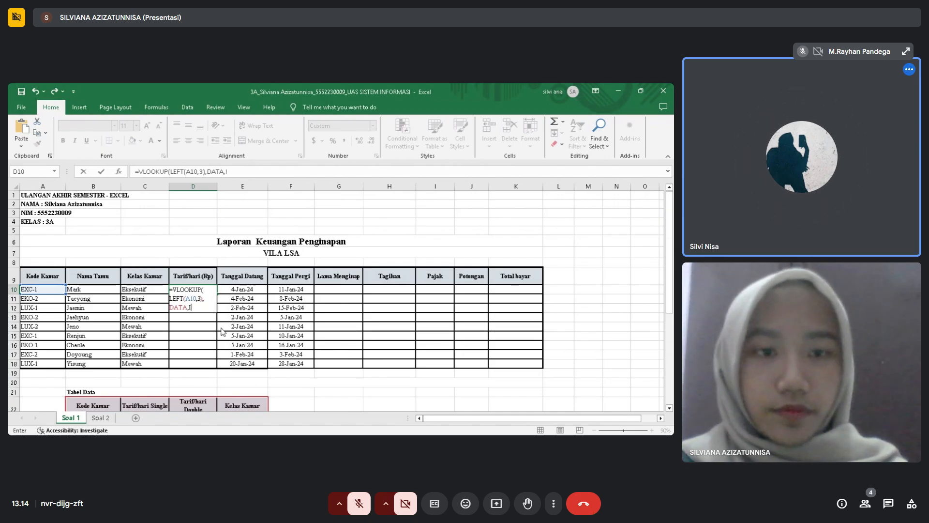
{"action": "type", "text": "F("}
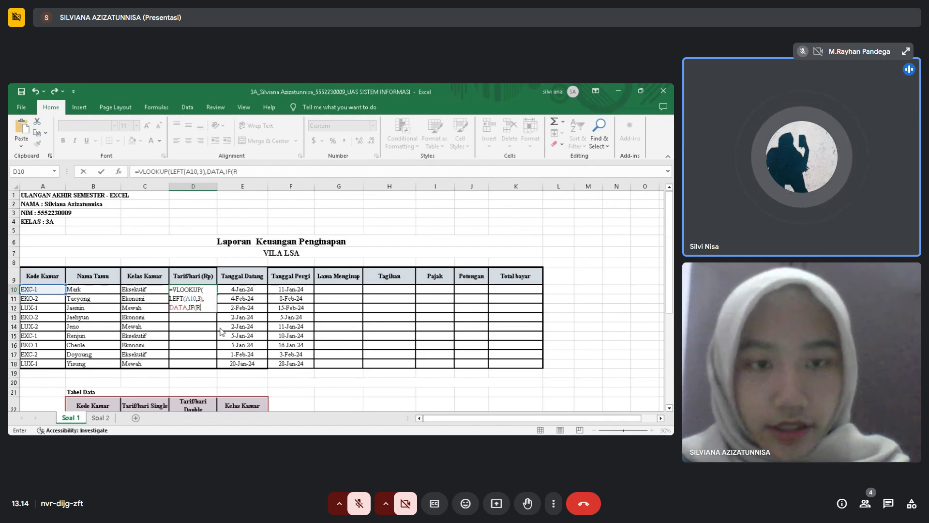
{"action": "type", "text": "R"}
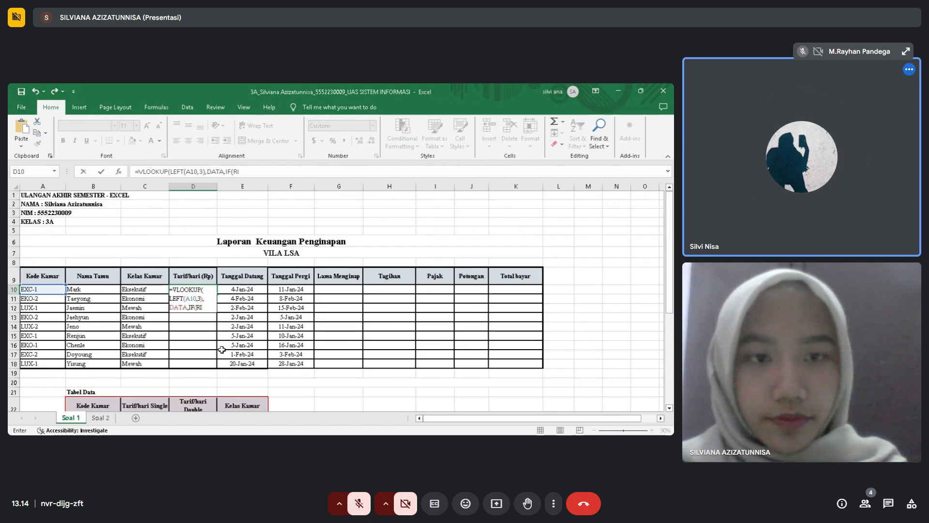
{"action": "type", "text": "I"}
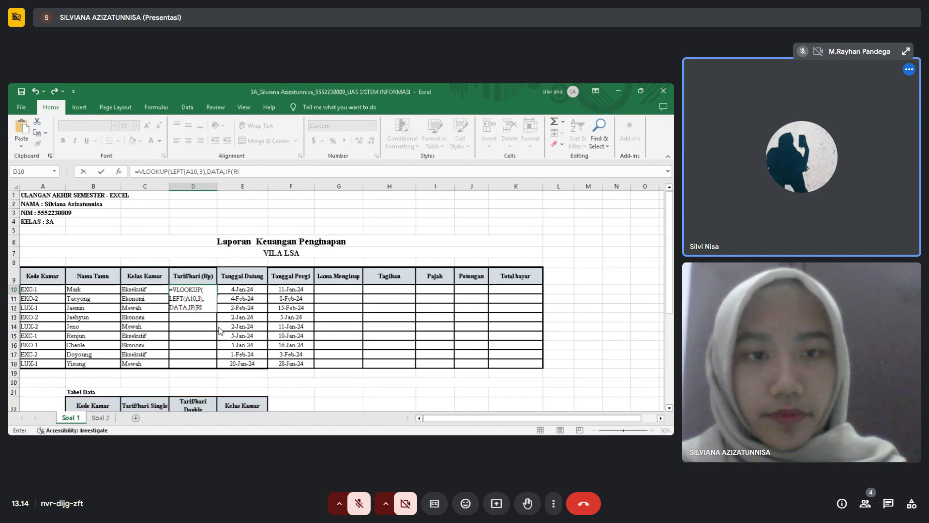
{"action": "type", "text": "GHT("}
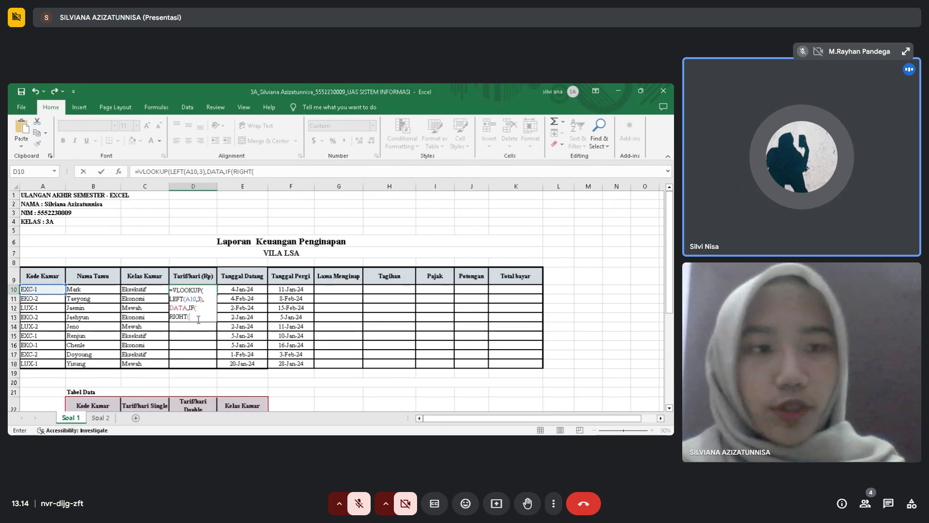
{"action": "left_click", "coordinate": [49, 290]}
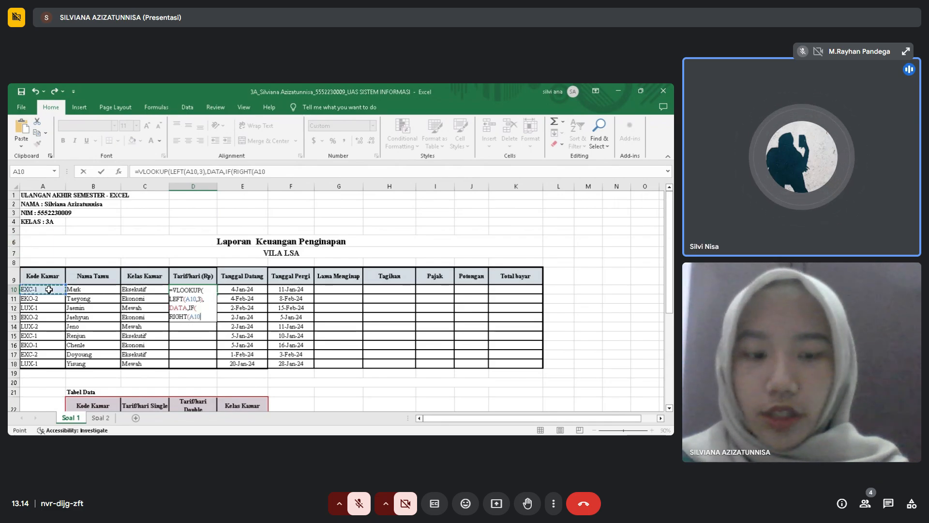
{"action": "type", "text": ",1"}
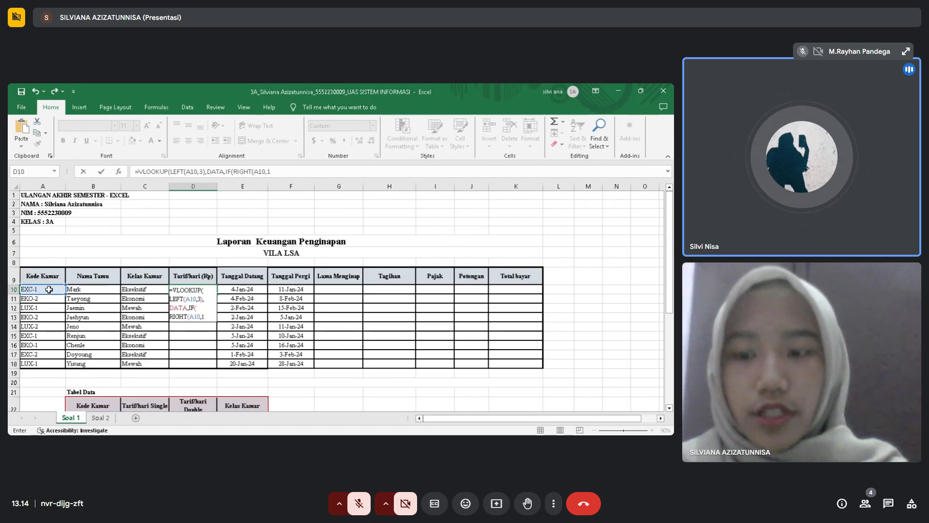
{"action": "type", "text": ")"}
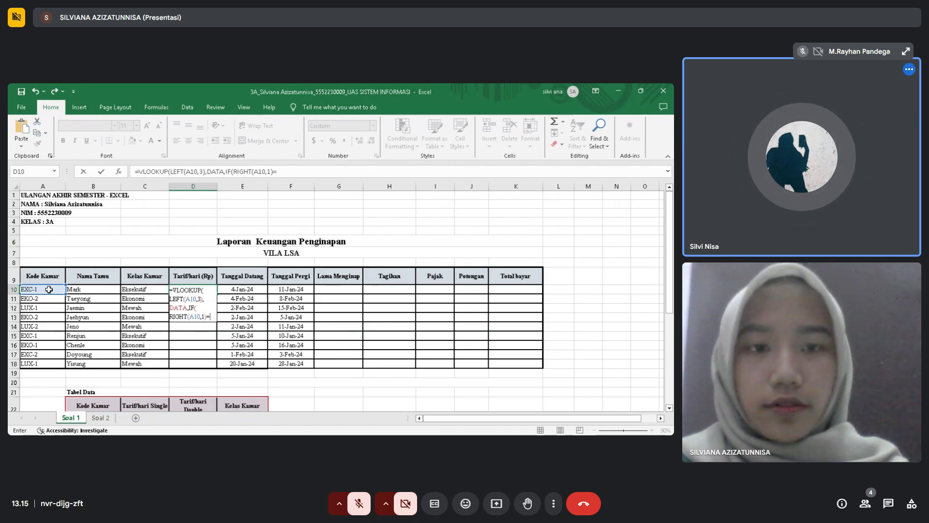
{"action": "type", "text": "="}
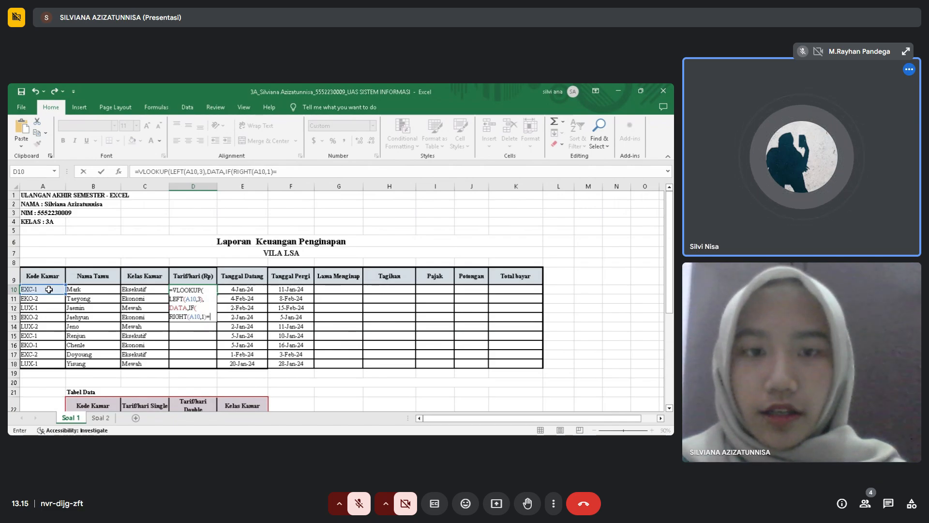
{"action": "type", "text": "\""}
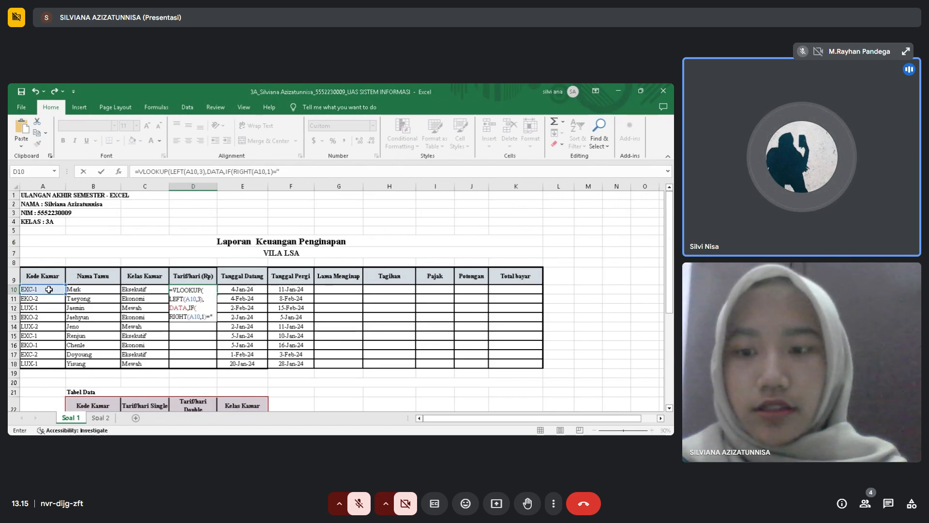
{"action": "type", "text": "1\""}
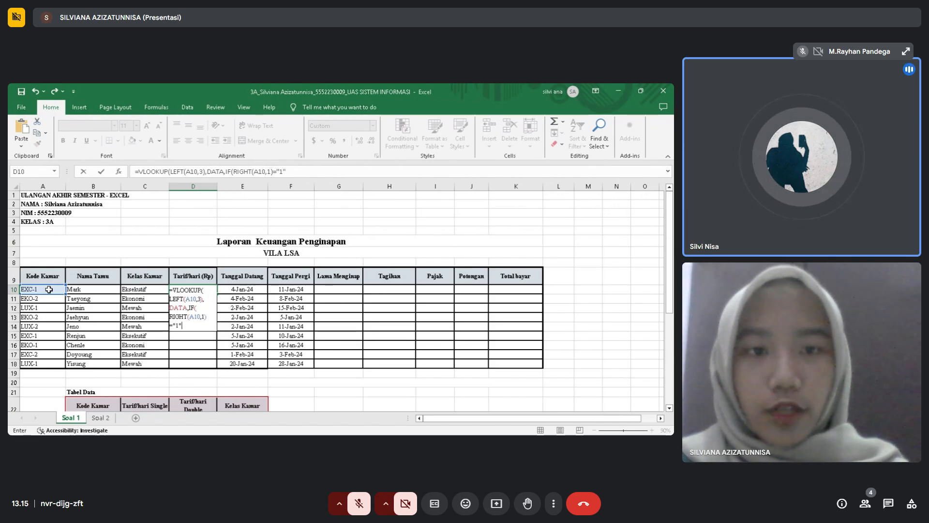
- Complete the D10 formula so the IF returns column 2 when true, otherwise 3, and fill it down through D18
{"action": "type", "text": ","}
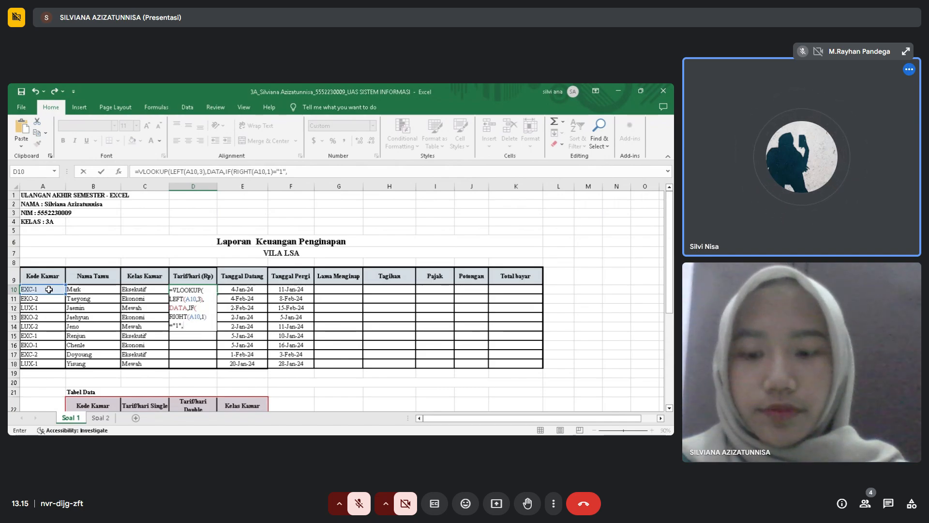
{"action": "type", "text": "2,3"}
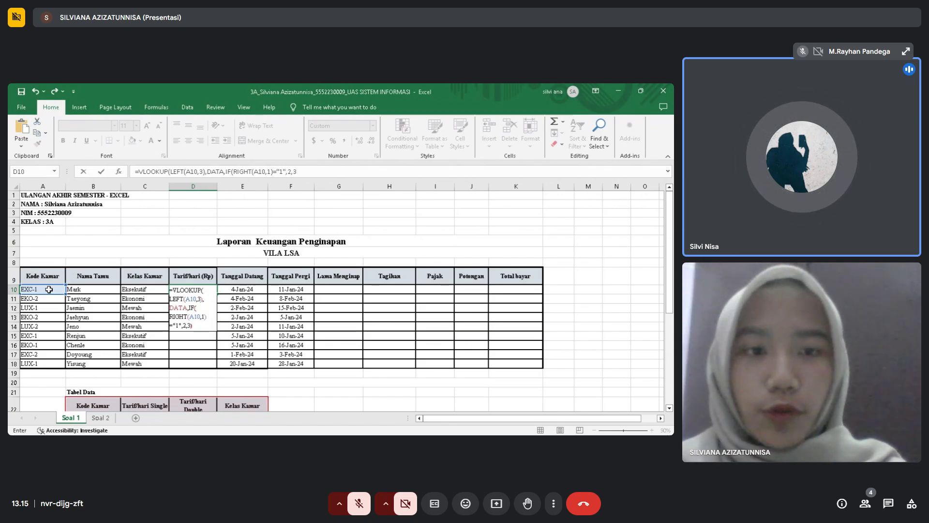
{"action": "type", "text": "))"}
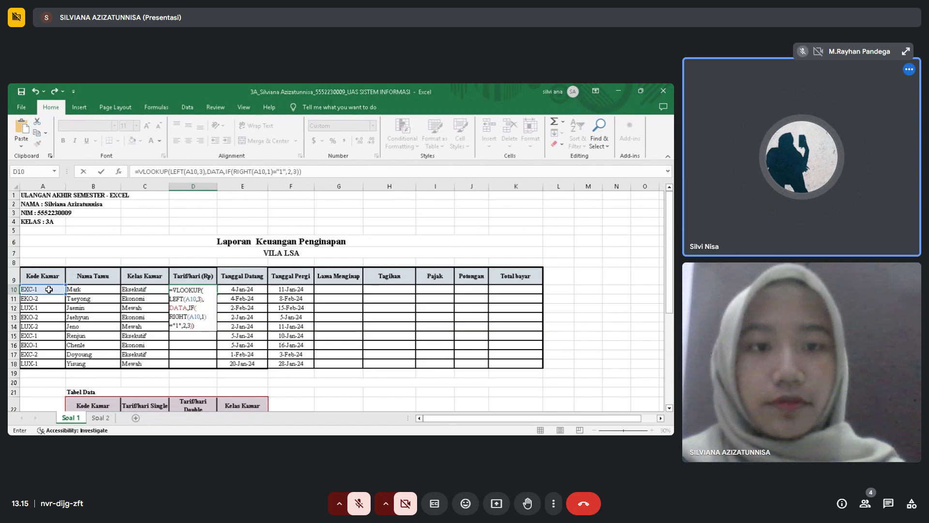
{"action": "key", "text": "Return"}
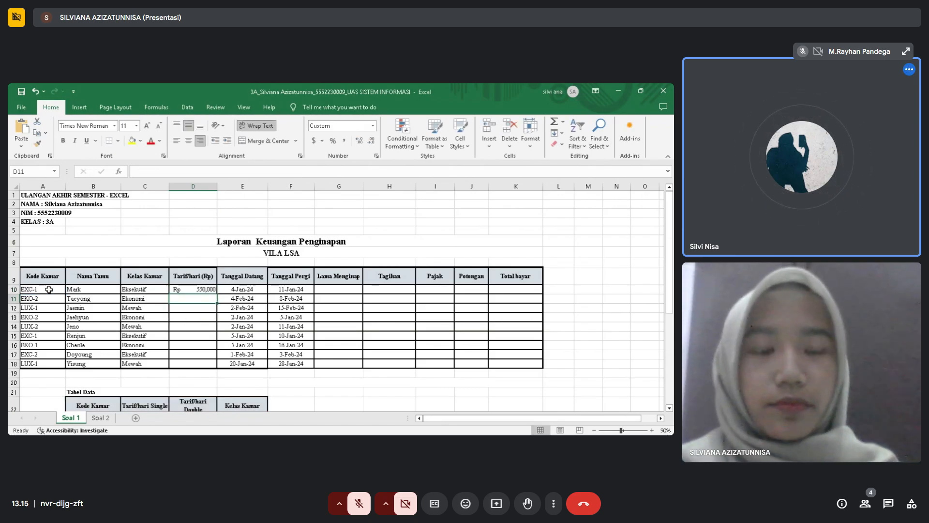
{"action": "left_click", "coordinate": [191, 290]}
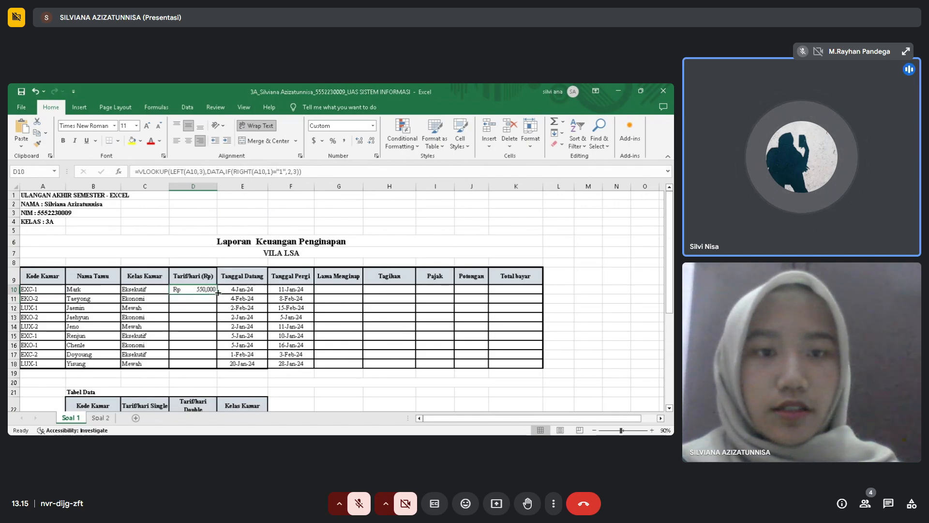
{"action": "left_click_drag", "start_coordinate": [218, 295], "coordinate": [219, 368]}
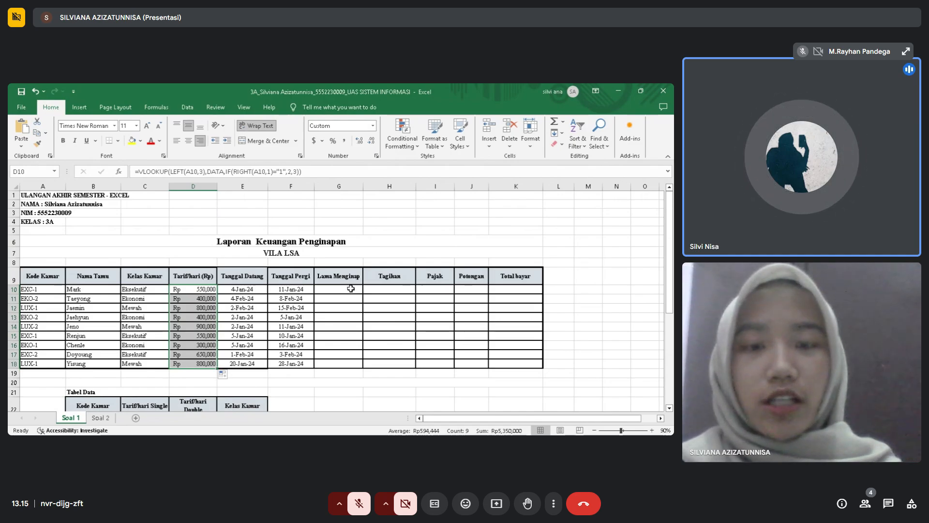
- Calculate Lama Menginap in G10 with the formula =F10-E10 and fill it down through G18
{"action": "left_click", "coordinate": [347, 289]}
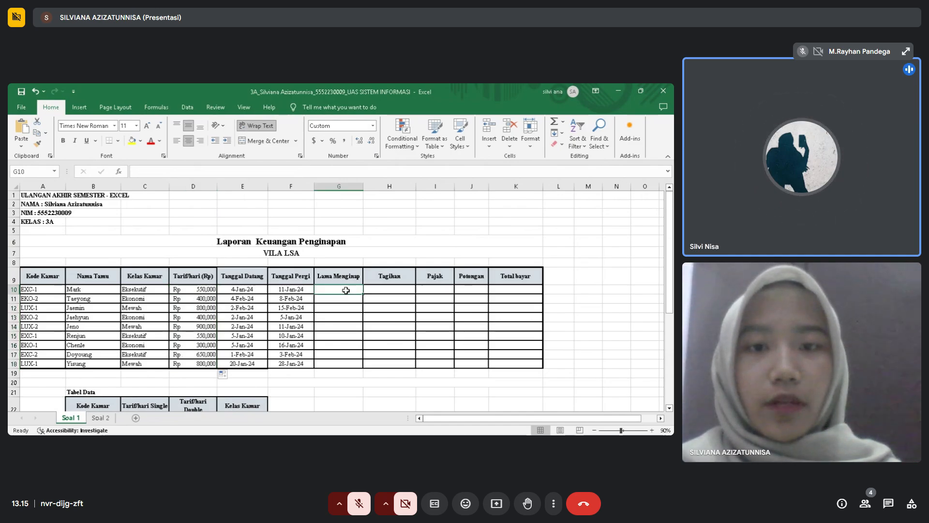
{"action": "scroll", "coordinate": [346, 290], "scroll_direction": "down", "scroll_amount": 7}
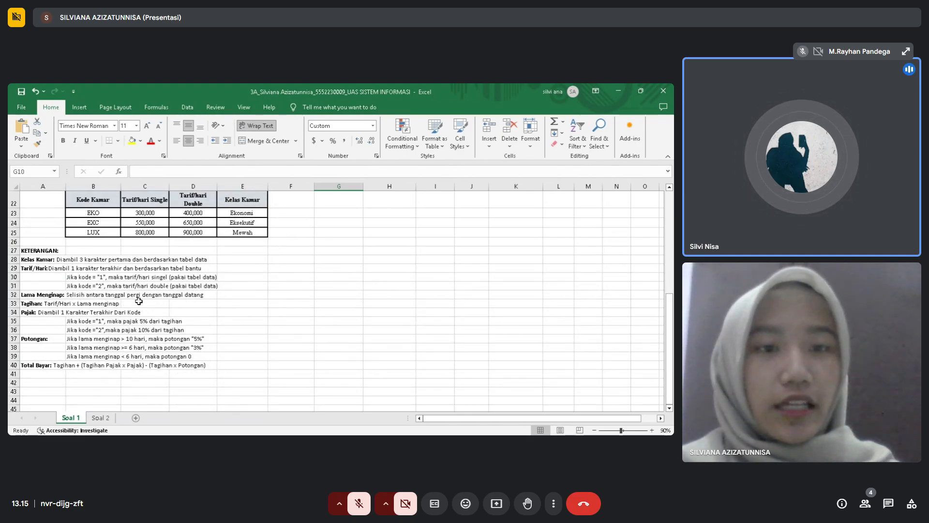
{"action": "scroll", "coordinate": [266, 297], "scroll_direction": "up", "scroll_amount": 7}
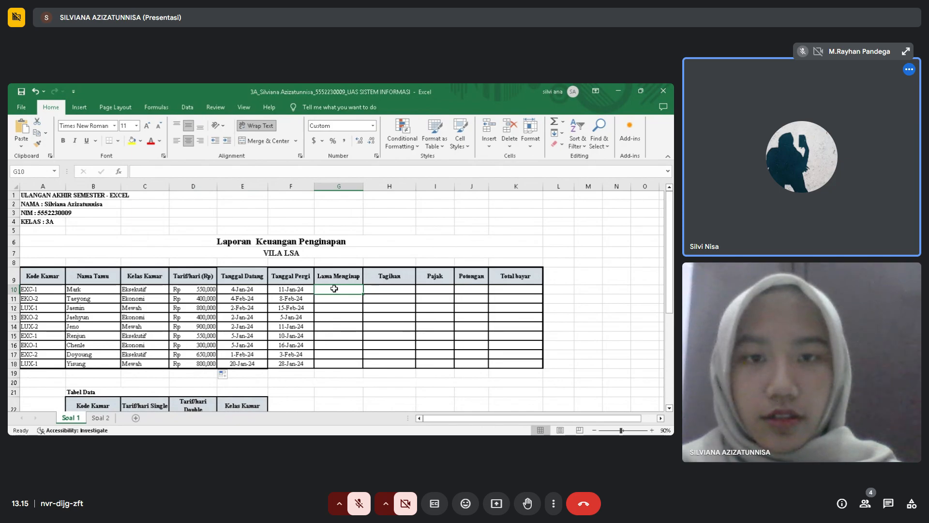
{"action": "type", "text": "="}
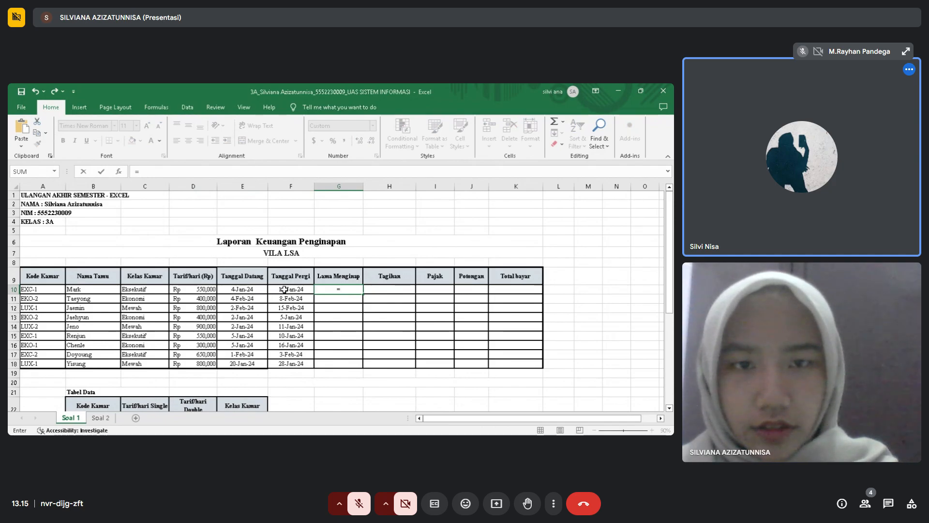
{"action": "left_click", "coordinate": [284, 289]}
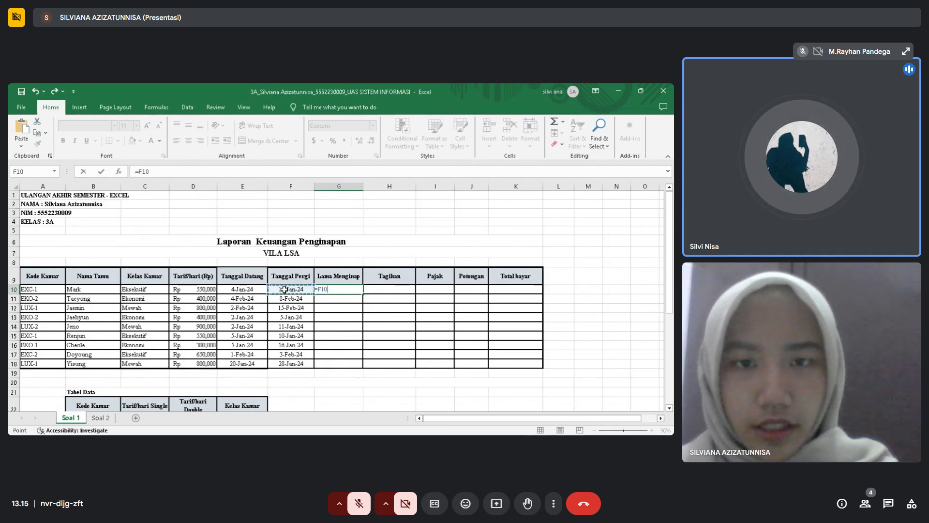
{"action": "type", "text": "-"}
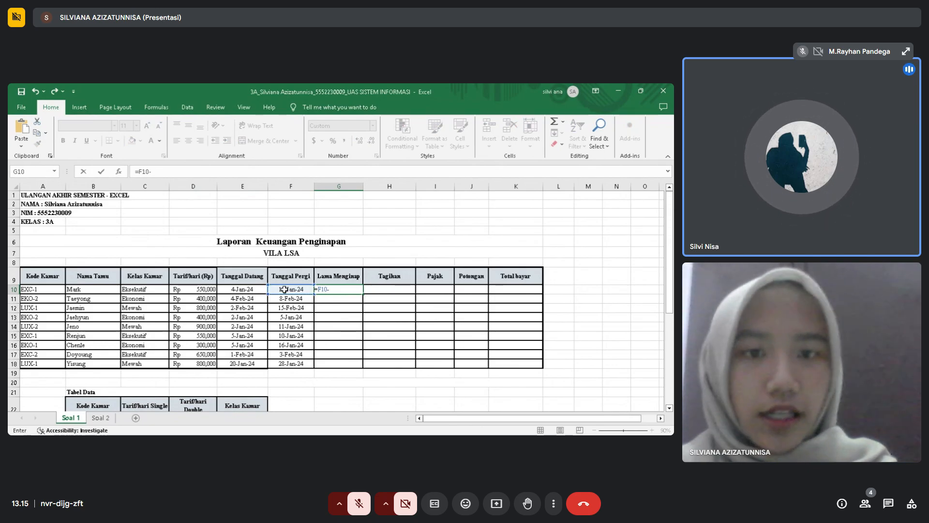
{"action": "left_click", "coordinate": [250, 289]}
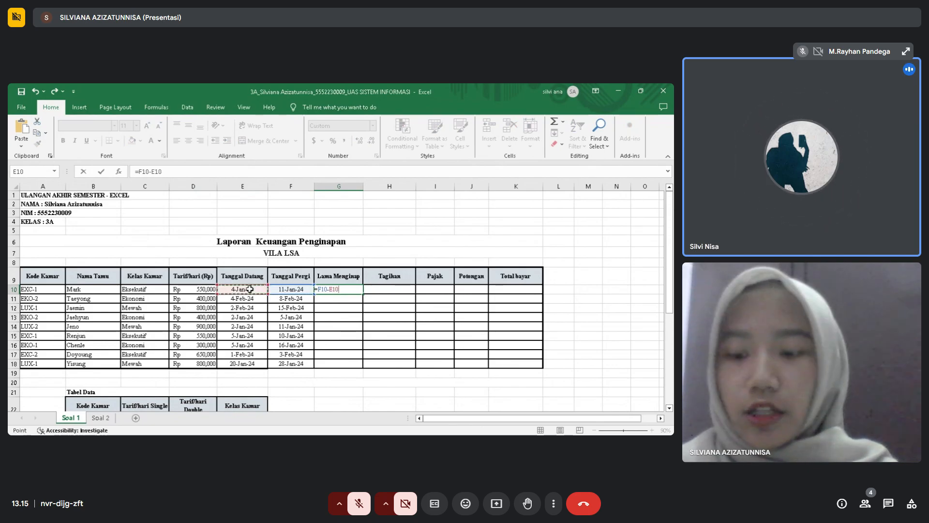
{"action": "key", "text": "Return"}
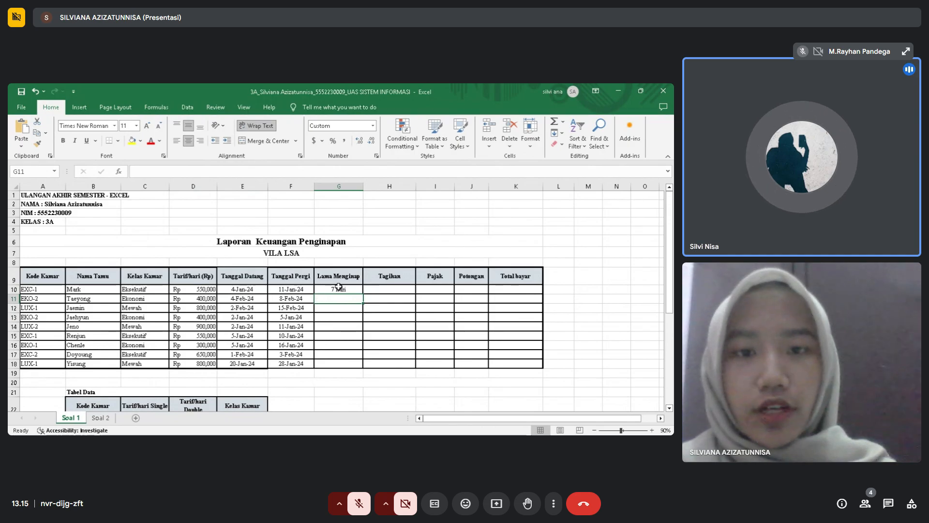
{"action": "left_click", "coordinate": [339, 287]}
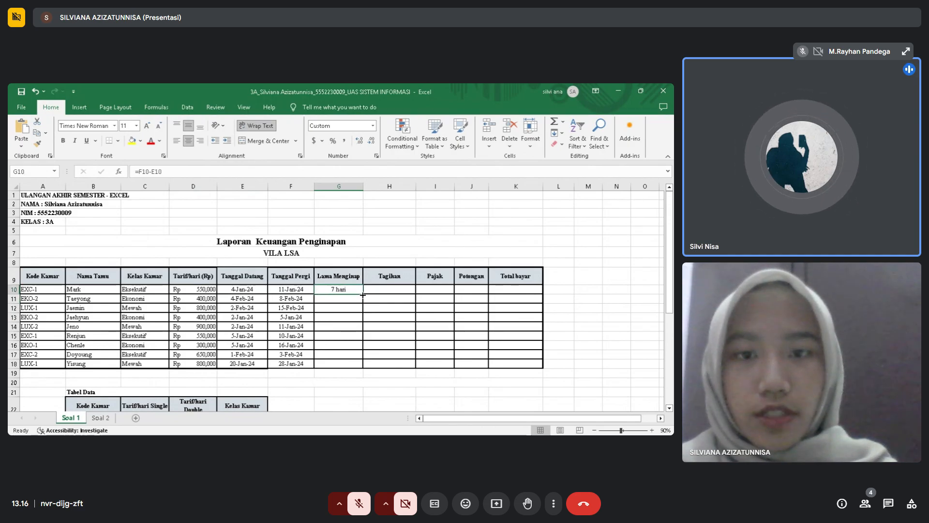
{"action": "left_click_drag", "start_coordinate": [363, 294], "coordinate": [363, 370]}
- Calculate Tagihan in H10 with the formula =D10*G10 and fill it down through H18
{"action": "left_click", "coordinate": [394, 288]}
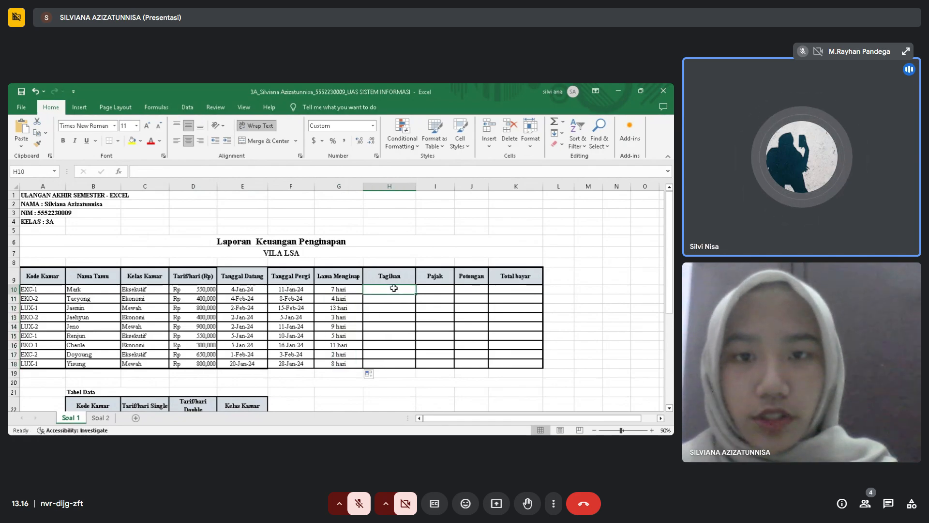
{"action": "scroll", "coordinate": [394, 288], "scroll_direction": "down", "scroll_amount": 11}
{"action": "scroll", "coordinate": [394, 288], "scroll_direction": "up", "scroll_amount": 3}
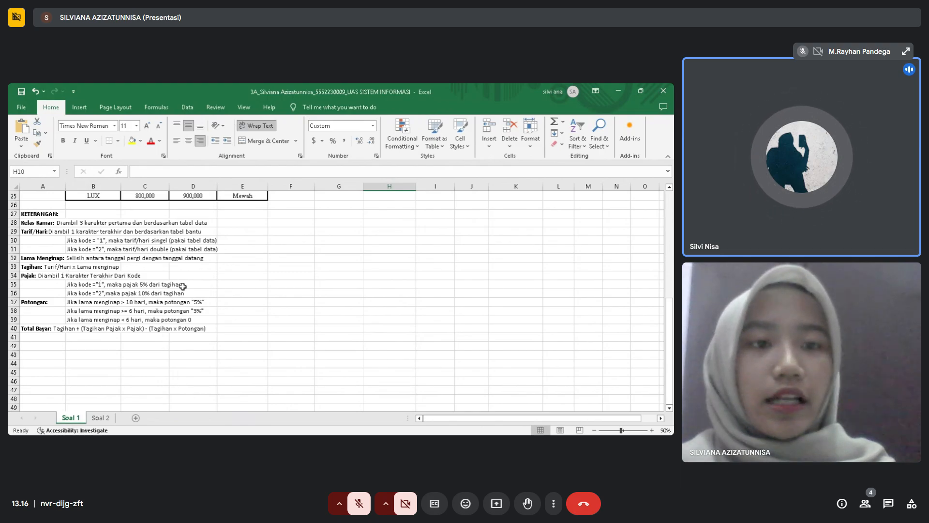
{"action": "scroll", "coordinate": [182, 286], "scroll_direction": "up", "scroll_amount": 7}
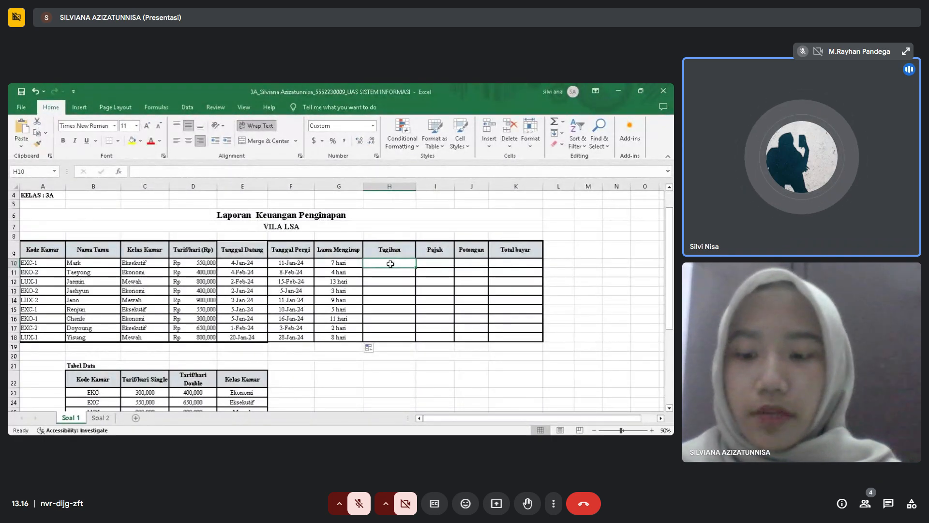
{"action": "type", "text": "="}
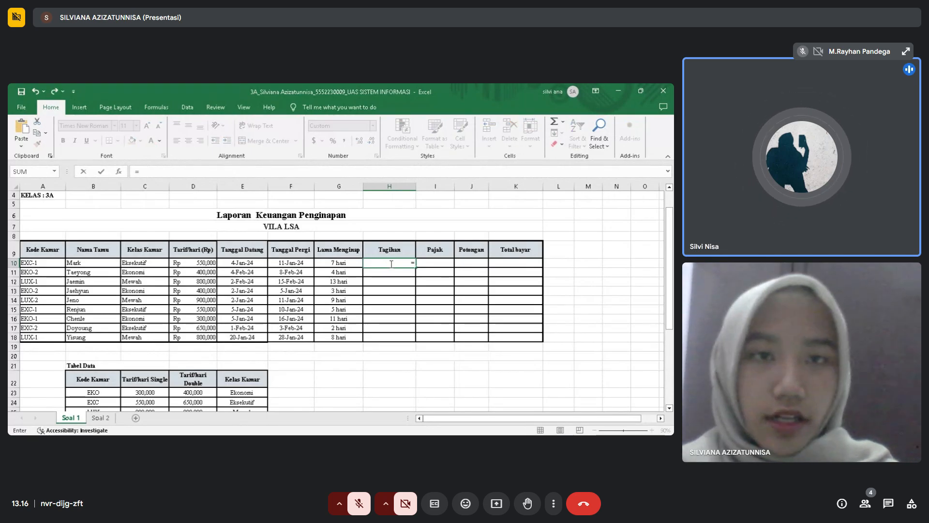
{"action": "left_click", "coordinate": [206, 262]}
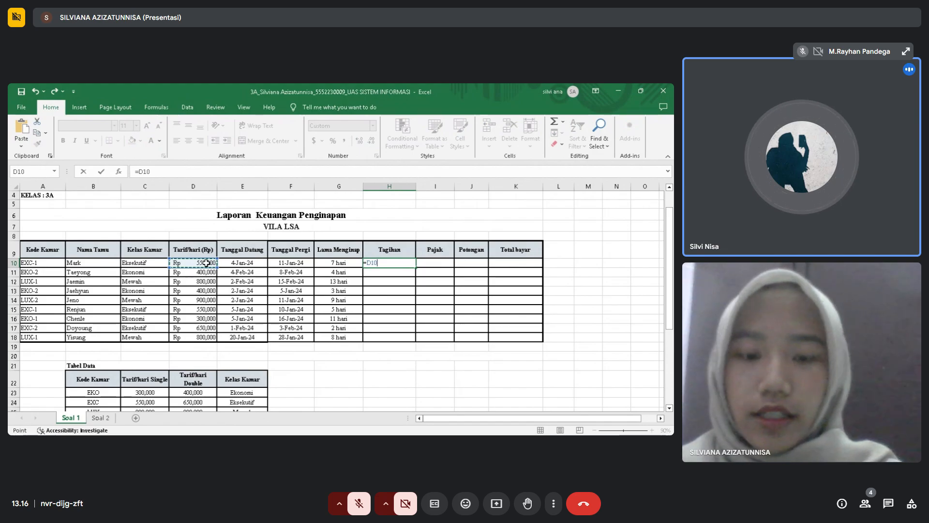
{"action": "type", "text": "*"}
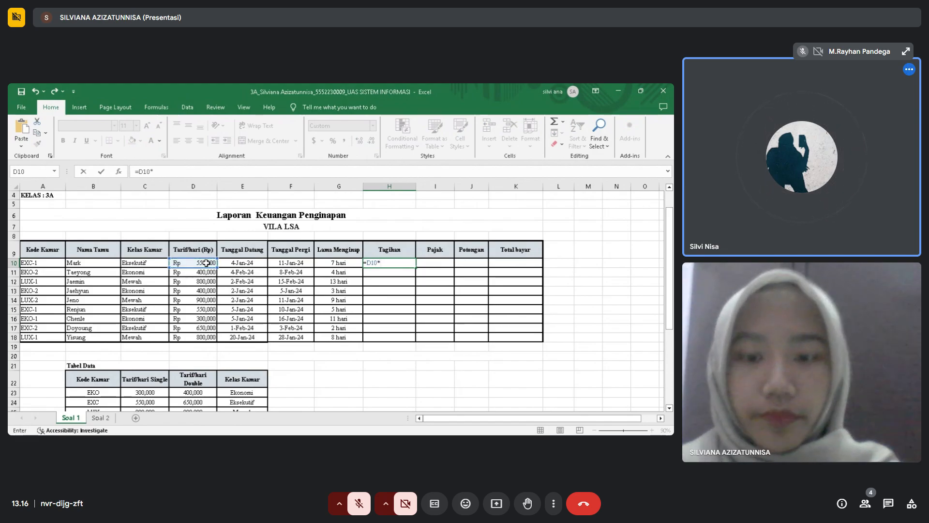
{"action": "left_click", "coordinate": [342, 263]}
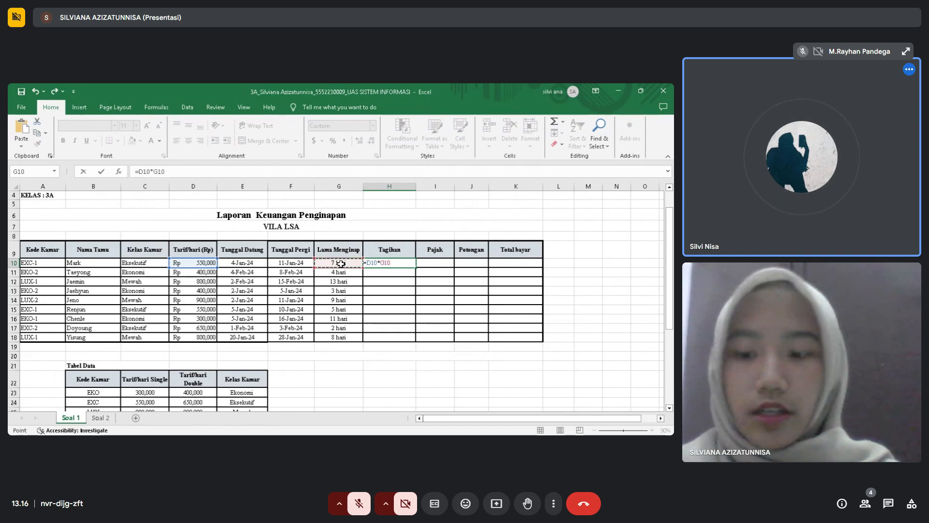
{"action": "key", "text": "Return"}
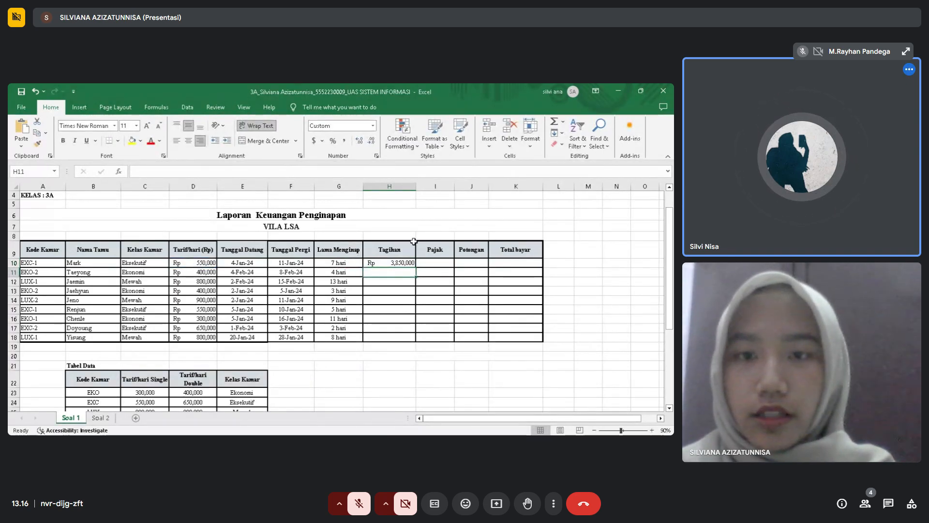
{"action": "left_click", "coordinate": [399, 261]}
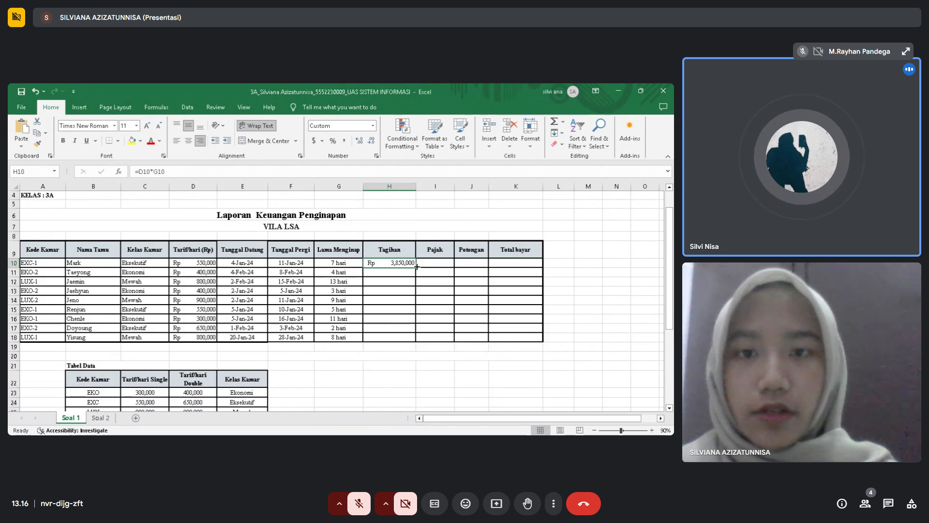
{"action": "left_click_drag", "start_coordinate": [416, 267], "coordinate": [424, 339]}
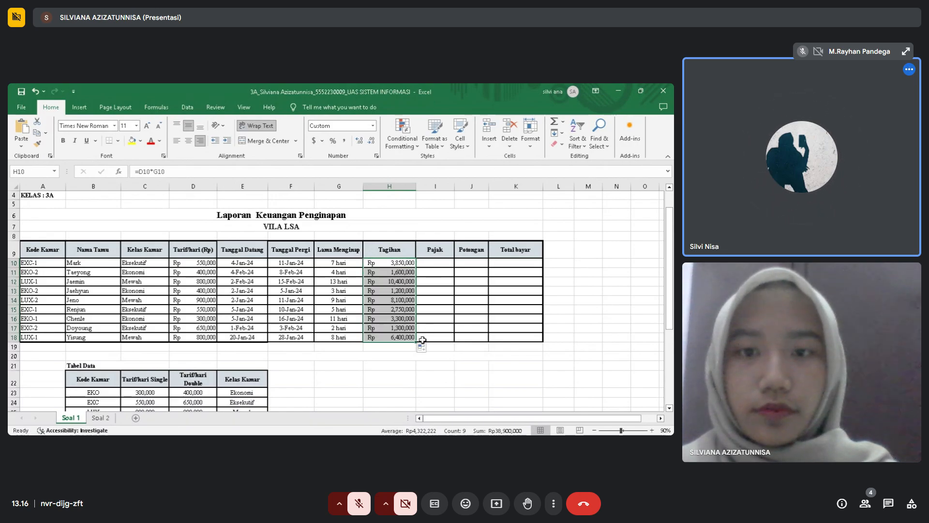
- Begin the Pajak formula in I10 as an IF whose condition opens with the RIGHT function
{"action": "left_click", "coordinate": [439, 263]}
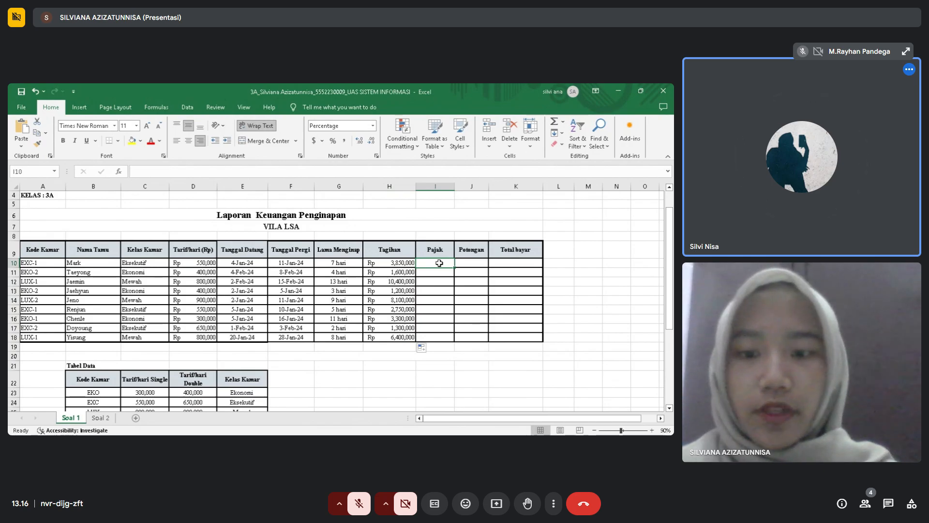
{"action": "scroll", "coordinate": [424, 300], "scroll_direction": "down", "scroll_amount": 6}
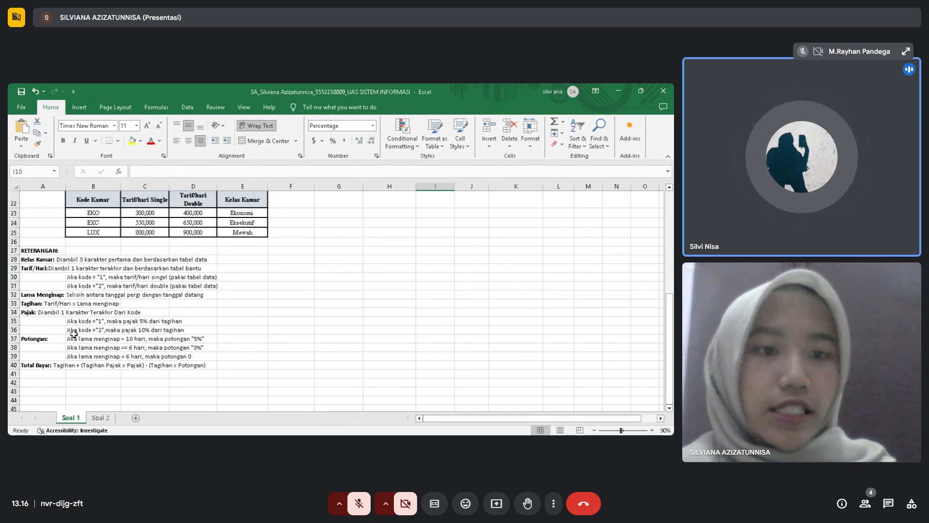
{"action": "scroll", "coordinate": [371, 313], "scroll_direction": "up", "scroll_amount": 1}
{"action": "scroll", "coordinate": [371, 312], "scroll_direction": "up", "scroll_amount": 7}
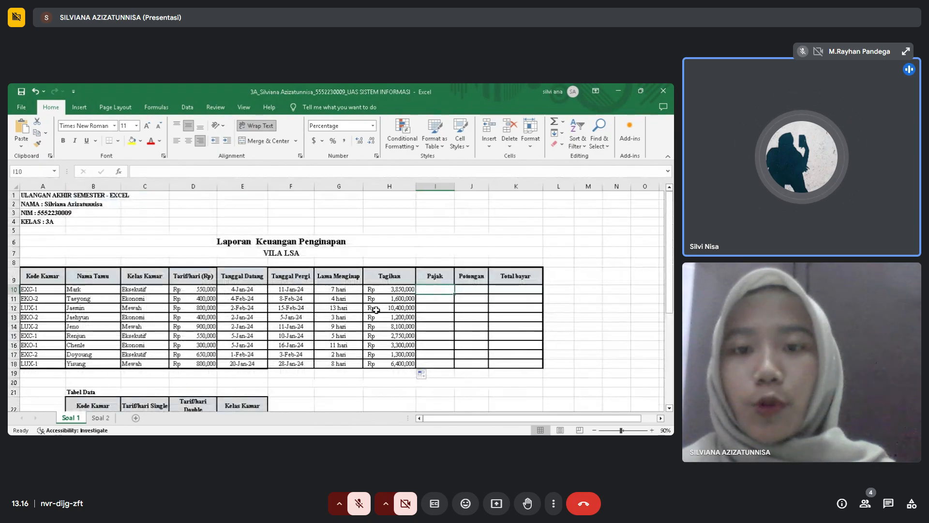
{"action": "scroll", "coordinate": [450, 290], "scroll_direction": "down", "scroll_amount": 1}
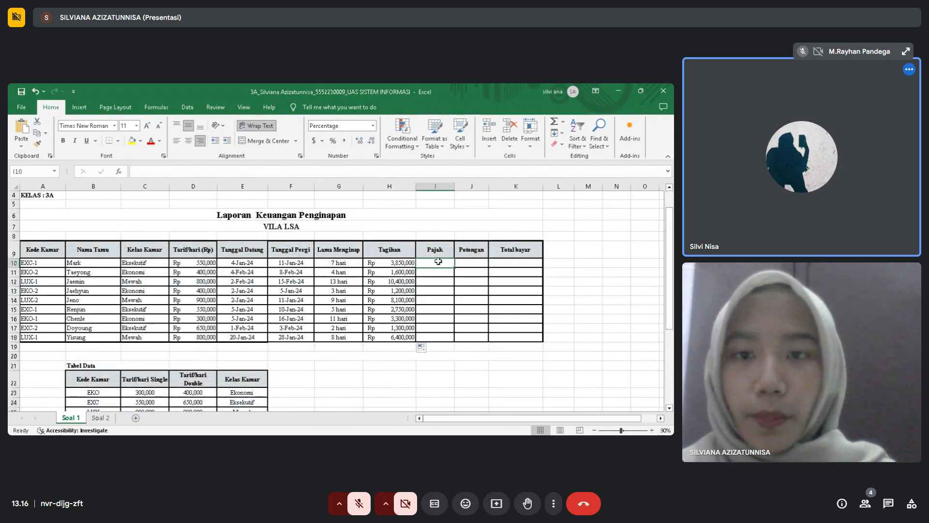
{"action": "type", "text": "="}
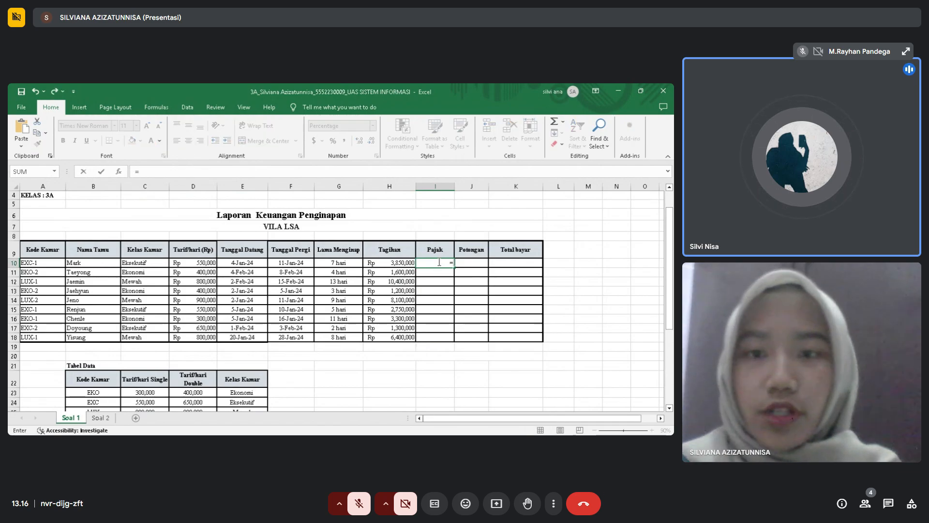
{"action": "type", "text": "IF"}
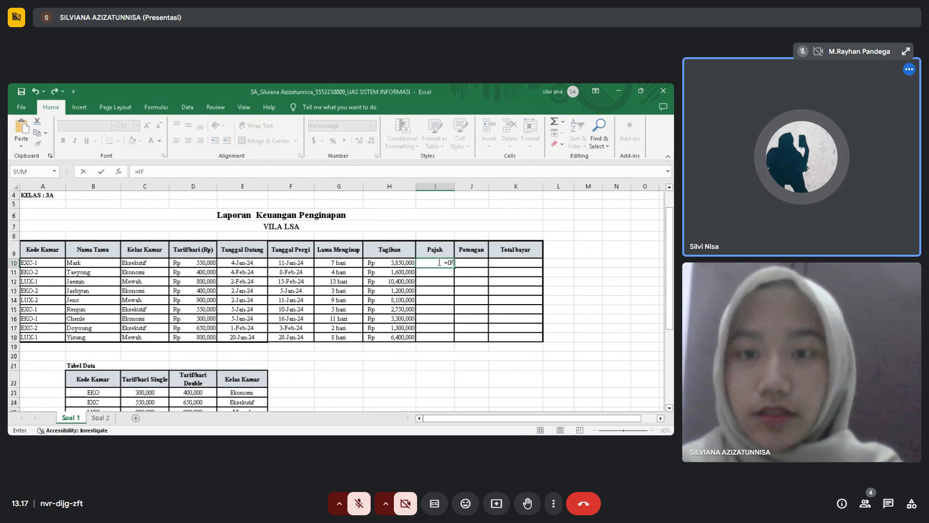
{"action": "type", "text": "("}
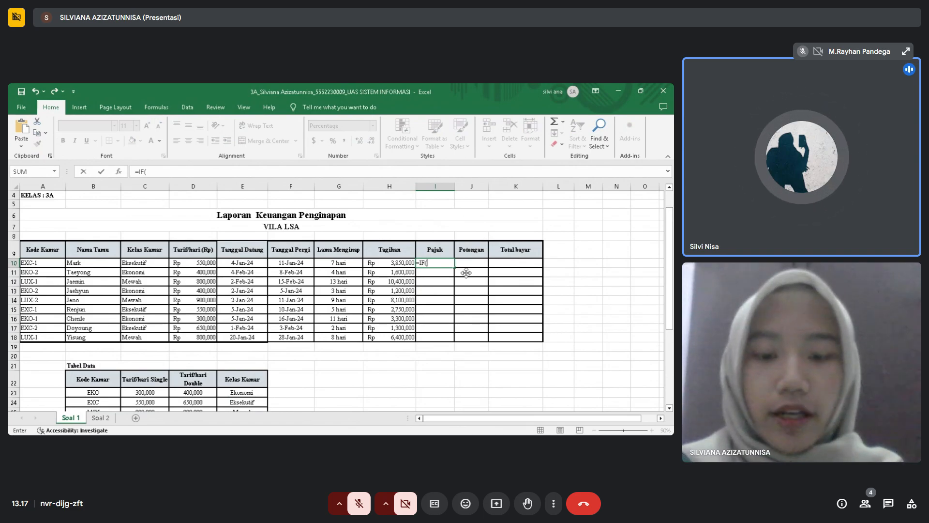
{"action": "type", "text": "RI"}
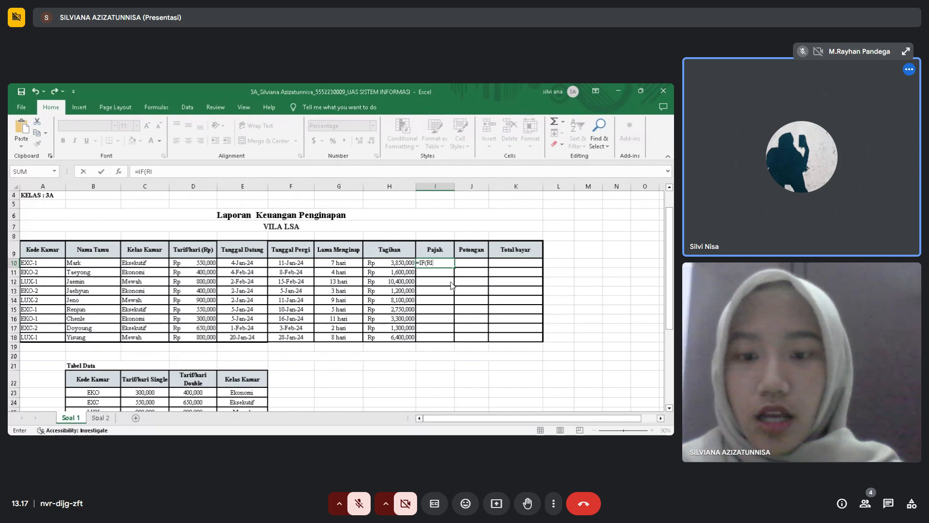
{"action": "type", "text": "GHT("}
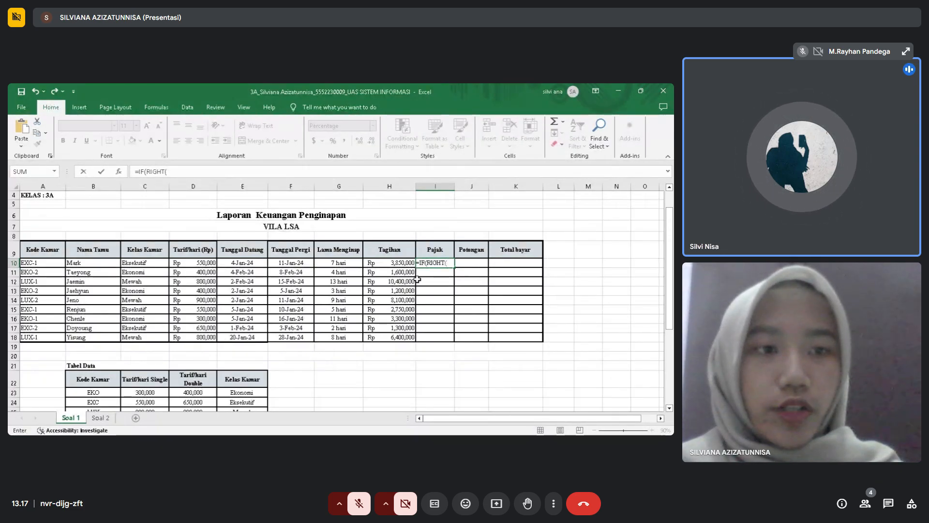
- Complete the condition of the Pajak formula in I10 as RIGHT(A10,1)="1"
{"action": "left_click", "coordinate": [41, 264]}
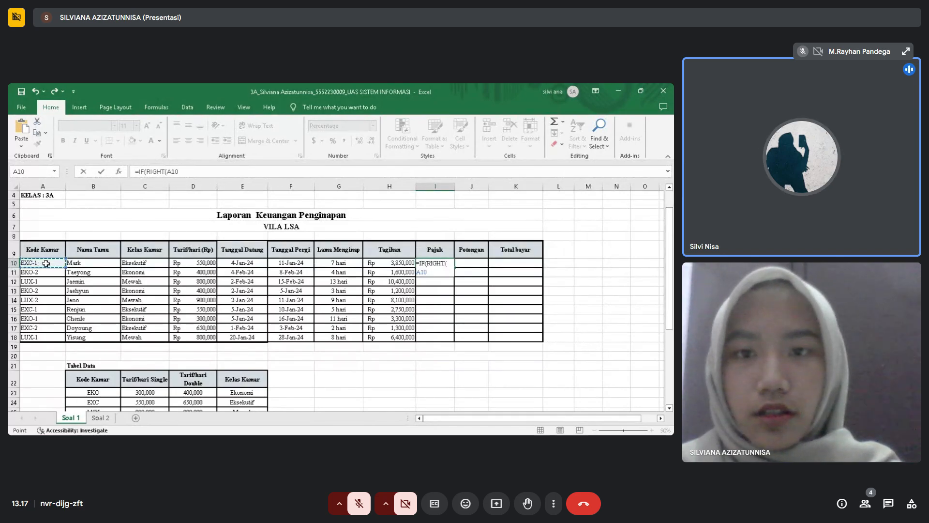
{"action": "left_click", "coordinate": [448, 323]}
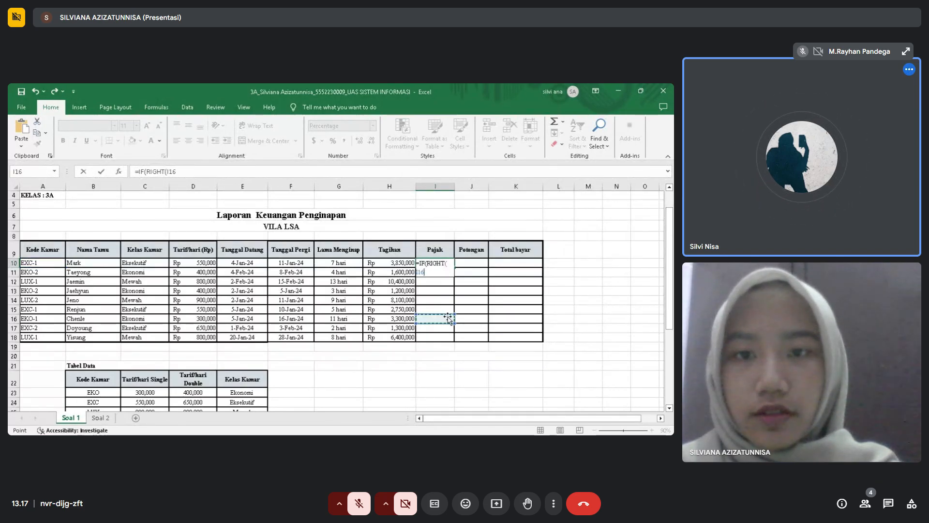
{"action": "left_click", "coordinate": [34, 263]}
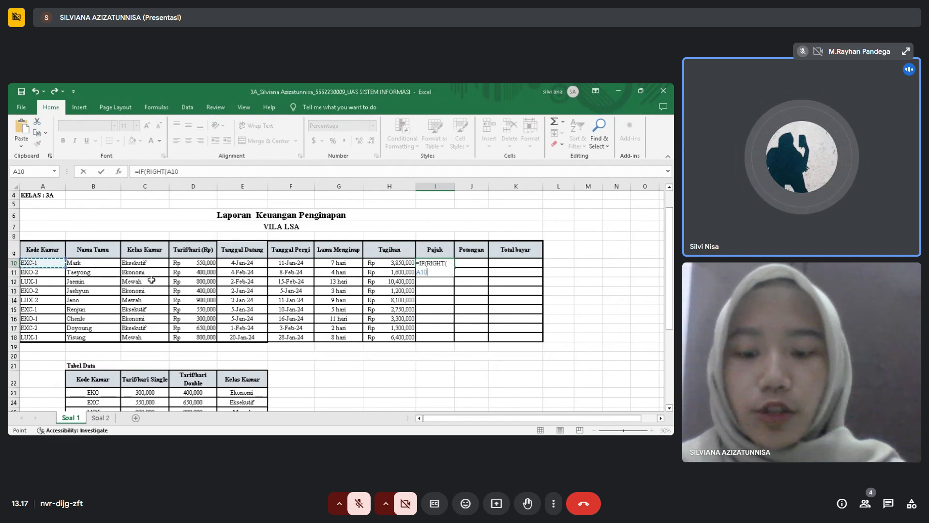
{"action": "type", "text": ","}
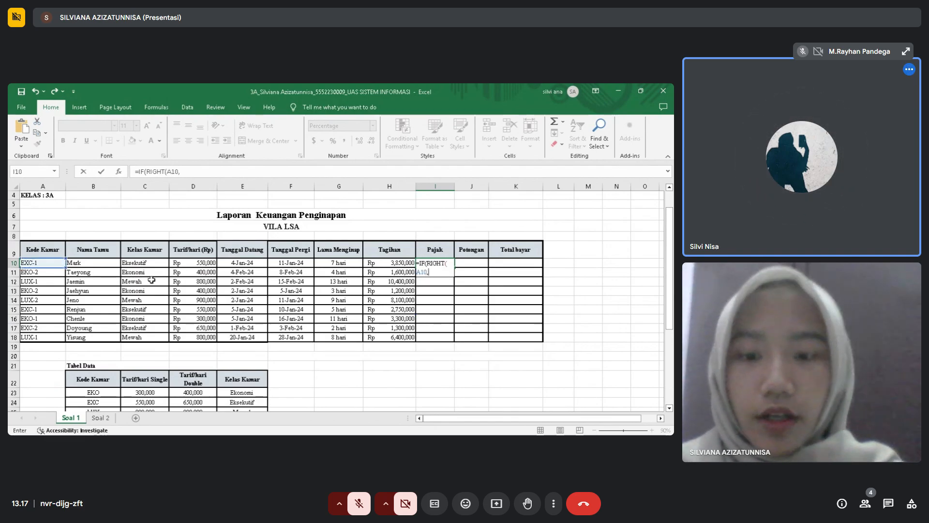
{"action": "type", "text": "1)"}
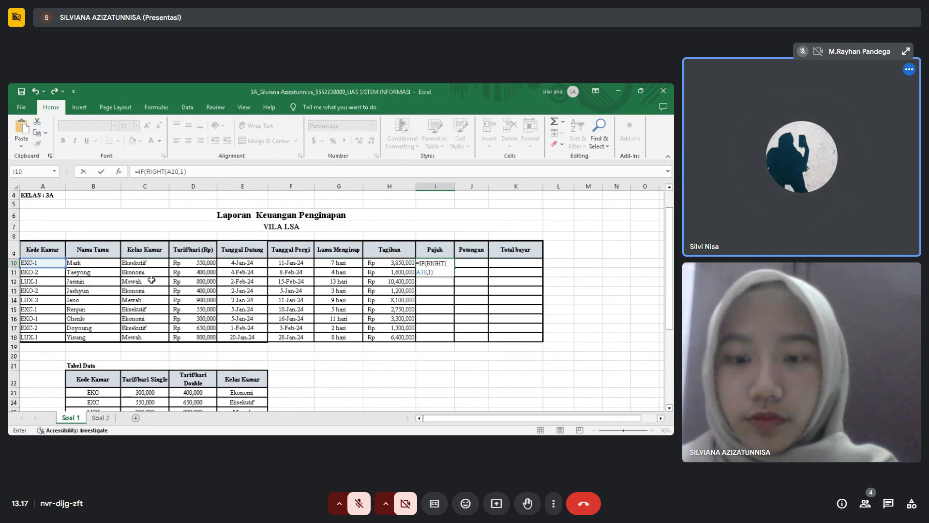
{"action": "type", "text": "="}
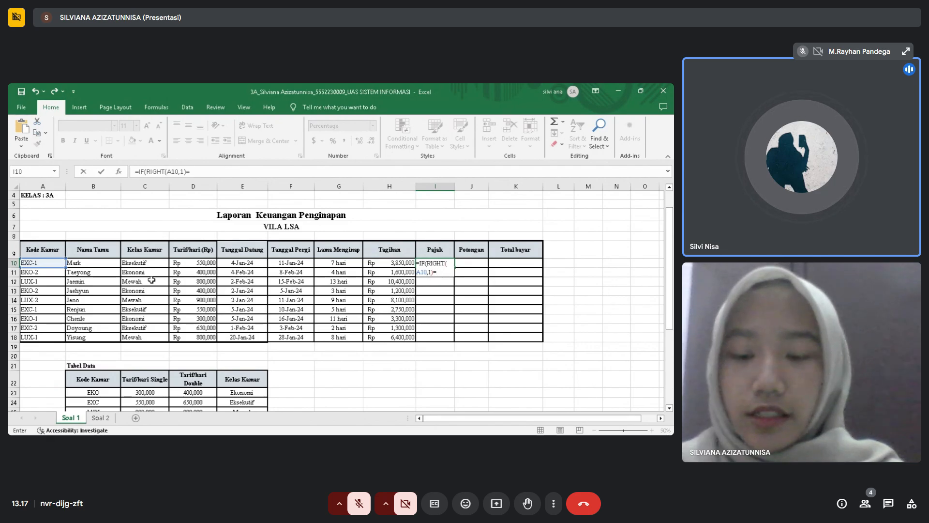
{"action": "type", "text": "\""}
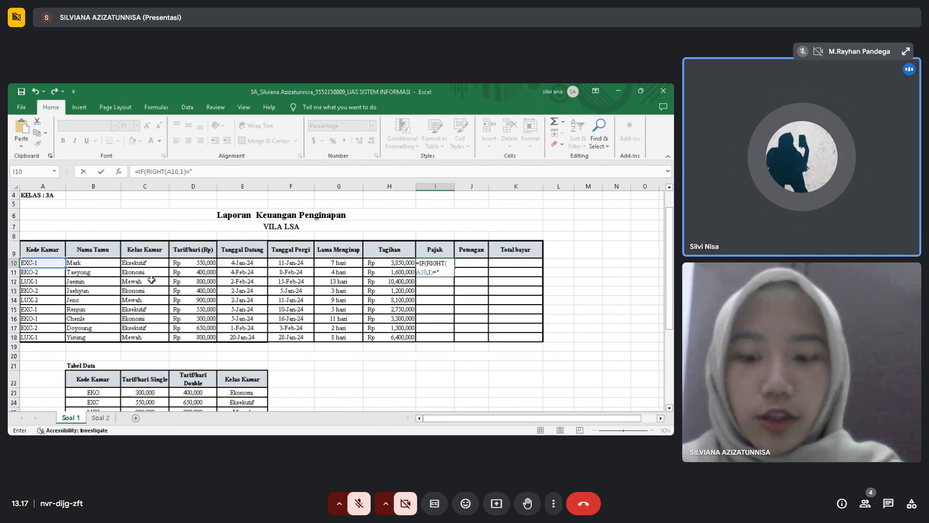
{"action": "type", "text": "1\""}
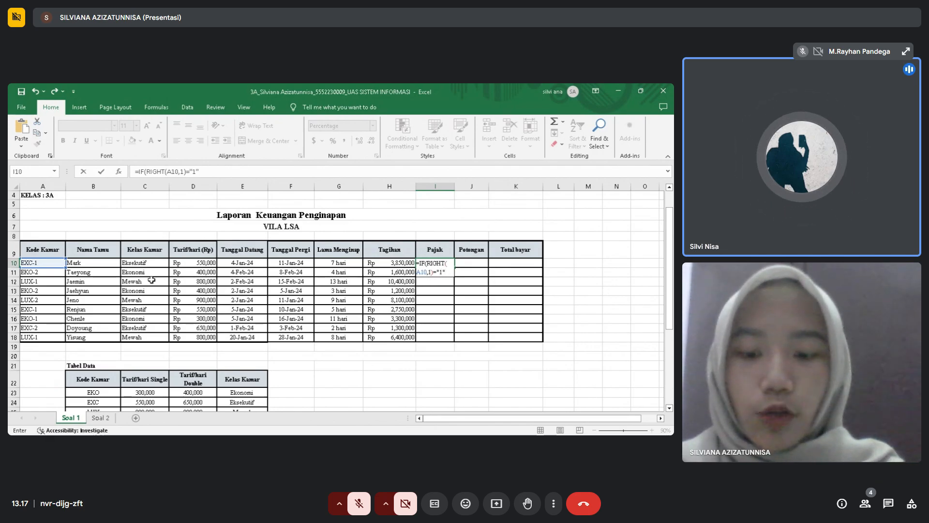
- Finish the I10 formula so the IF returns 5% when true, otherwise 10%, multiplied by H10, and fill it down through I18
{"action": "type", "text": ","}
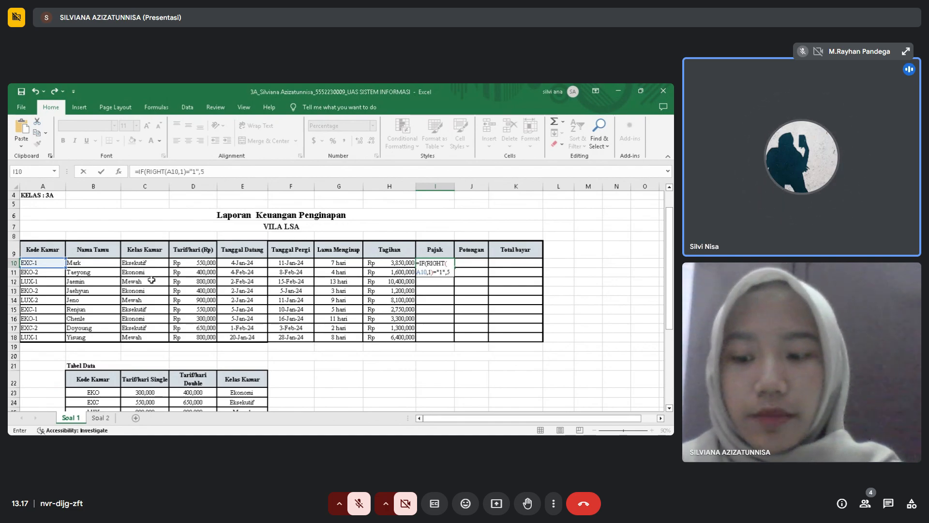
{"action": "type", "text": "5%"}
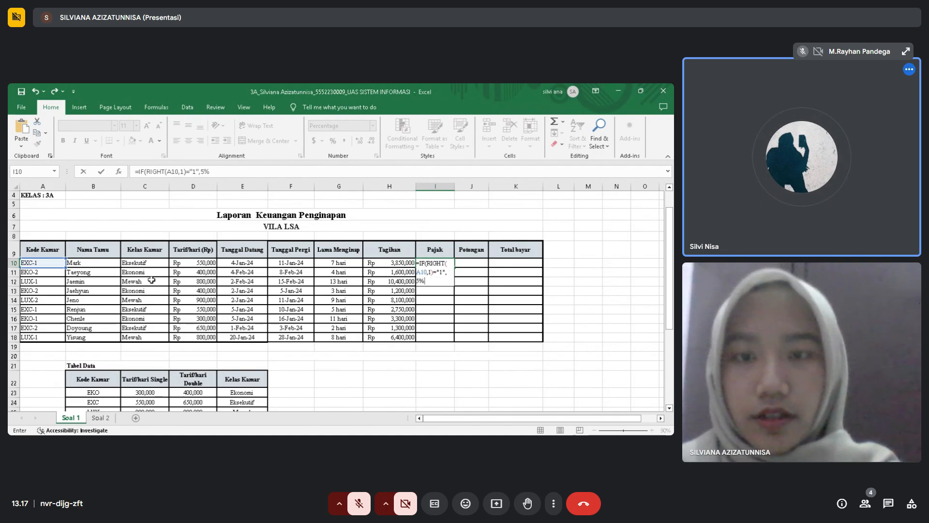
{"action": "type", "text": ","}
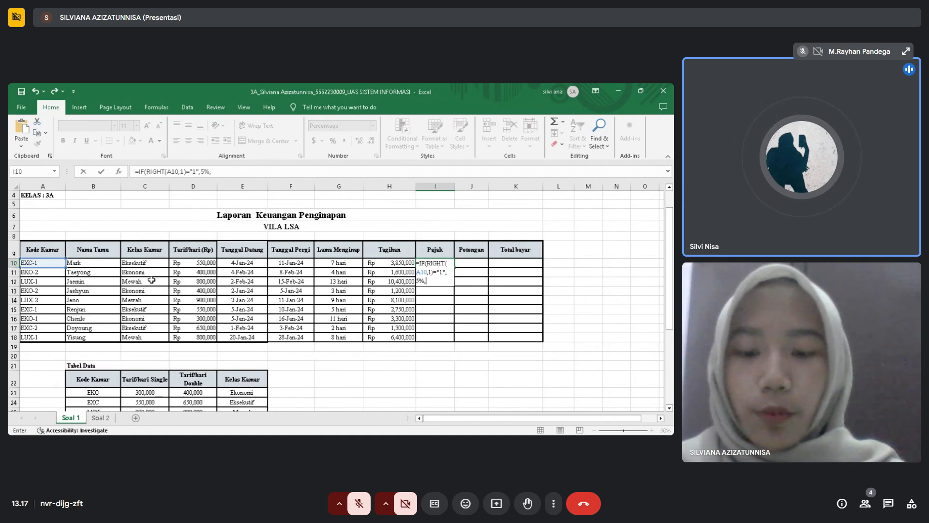
{"action": "type", "text": "10"}
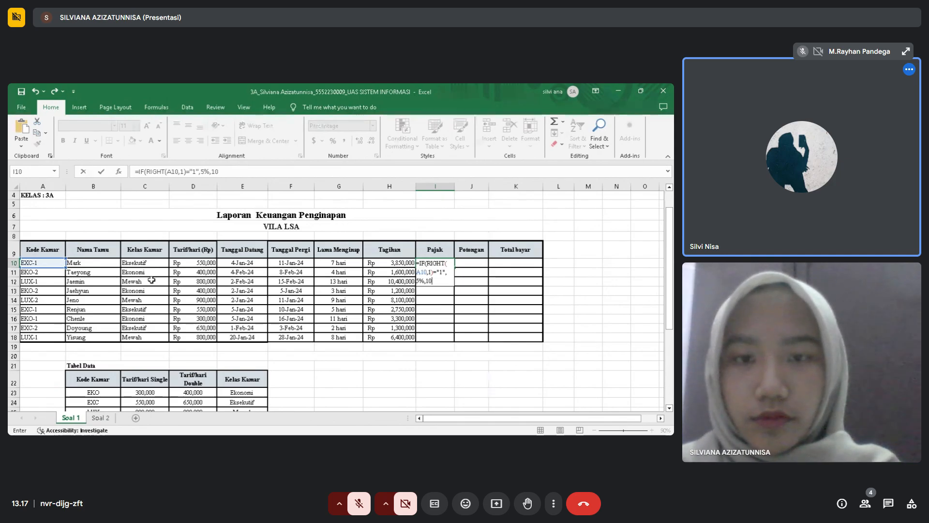
{"action": "type", "text": "%"}
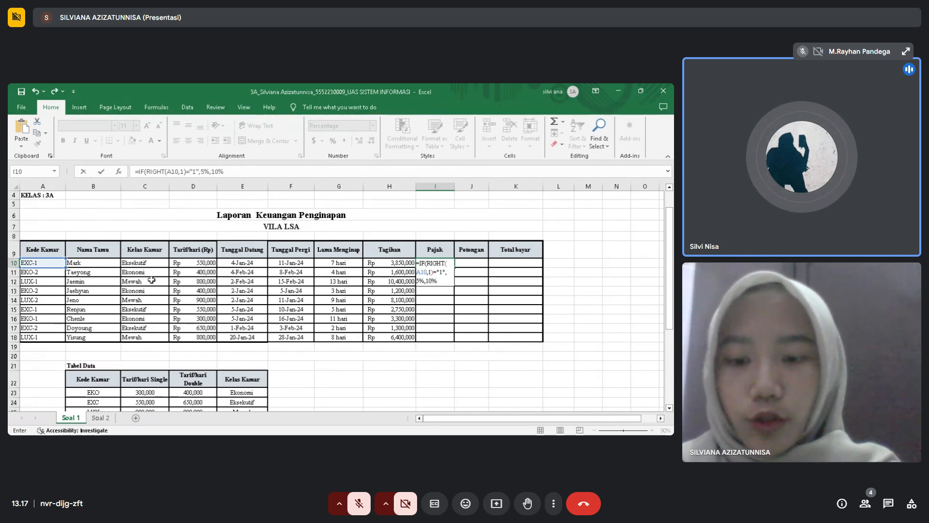
{"action": "type", "text": ")*"}
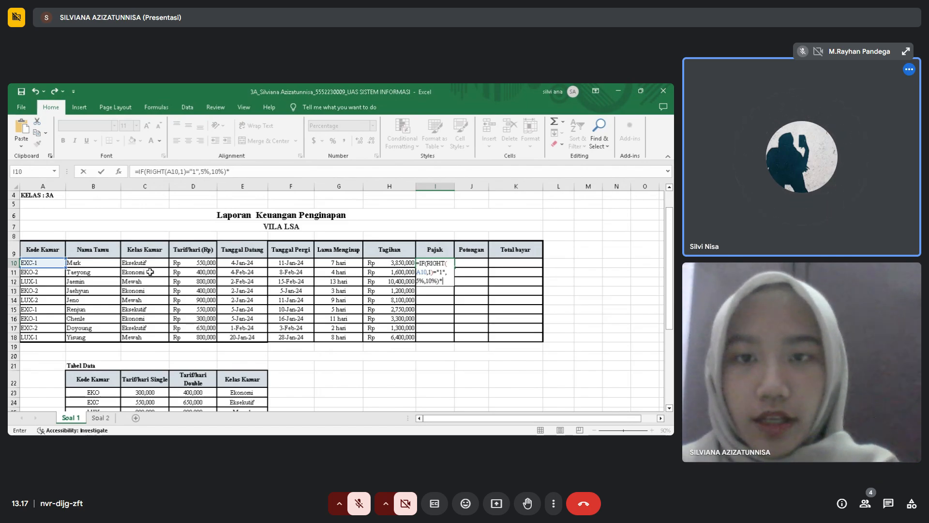
{"action": "left_click", "coordinate": [384, 264]}
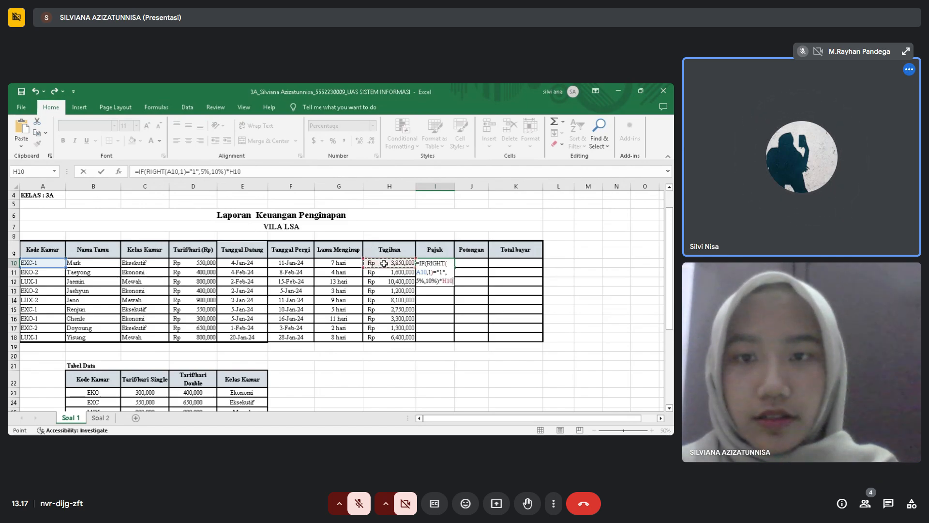
{"action": "key", "text": "Return"}
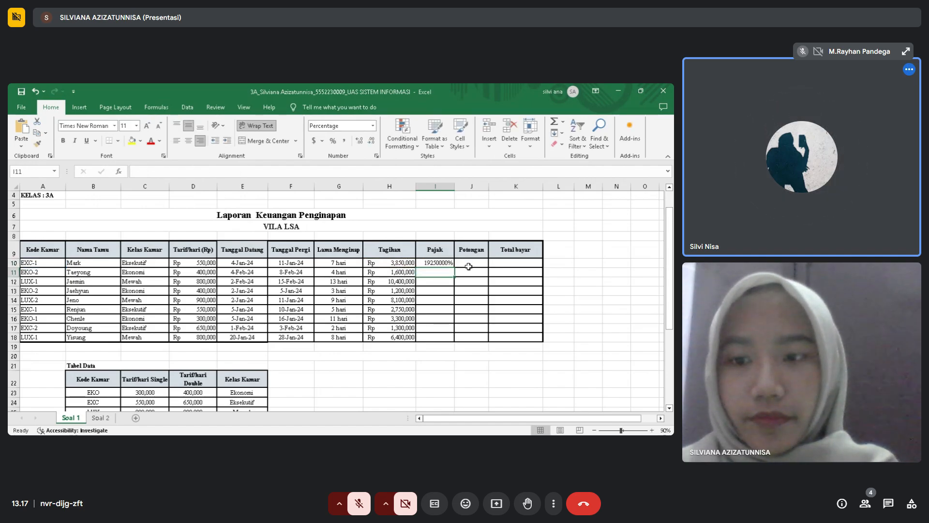
{"action": "left_click", "coordinate": [449, 264]}
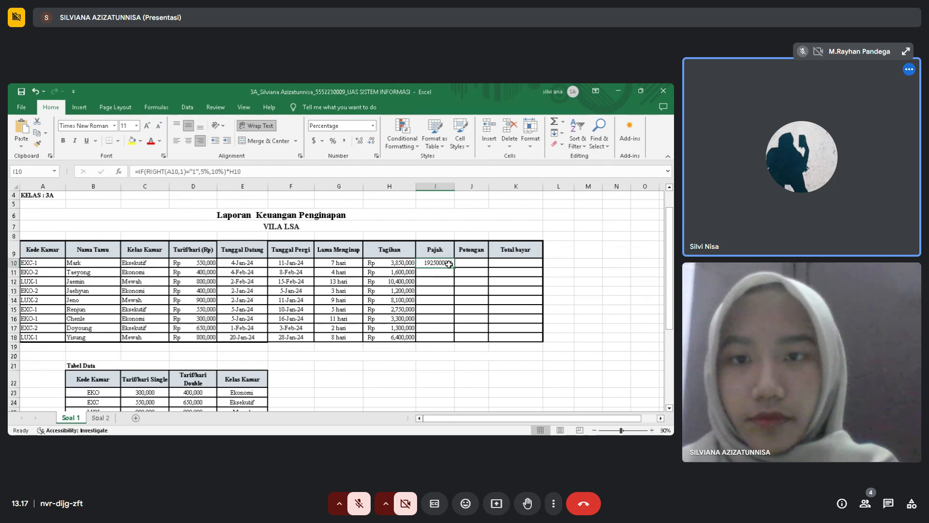
{"action": "left_click_drag", "start_coordinate": [455, 268], "coordinate": [449, 340]}
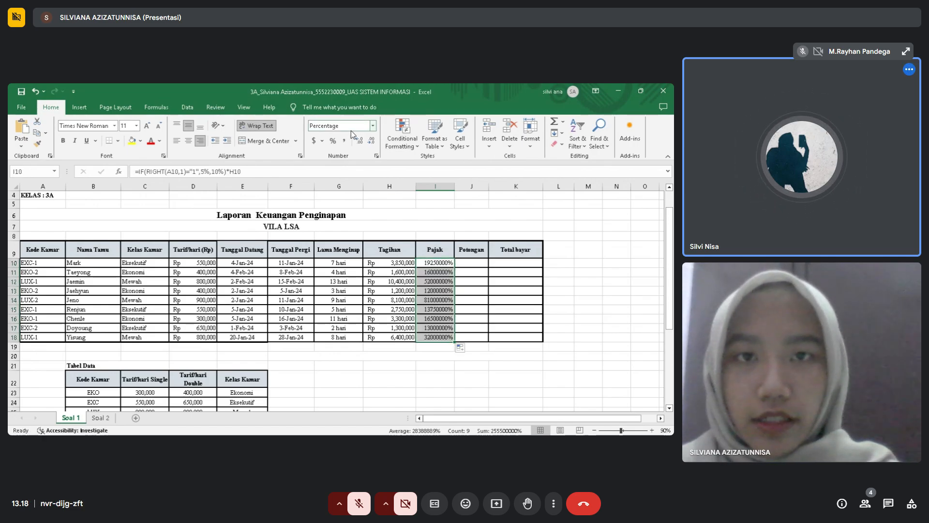
- Format the Pajak values in I10:I18 as Accounting with the Rp symbol and no decimal places
{"action": "left_click", "coordinate": [373, 128]}
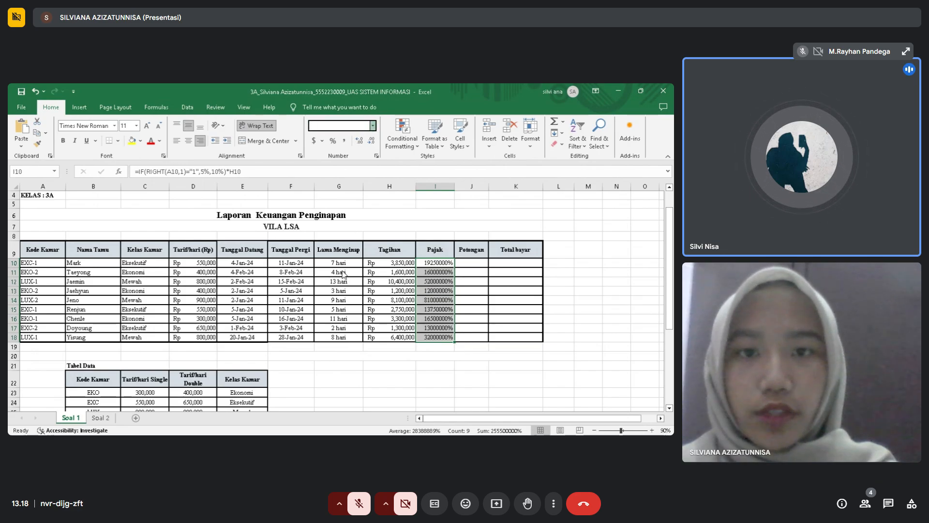
{"action": "left_click", "coordinate": [347, 209]}
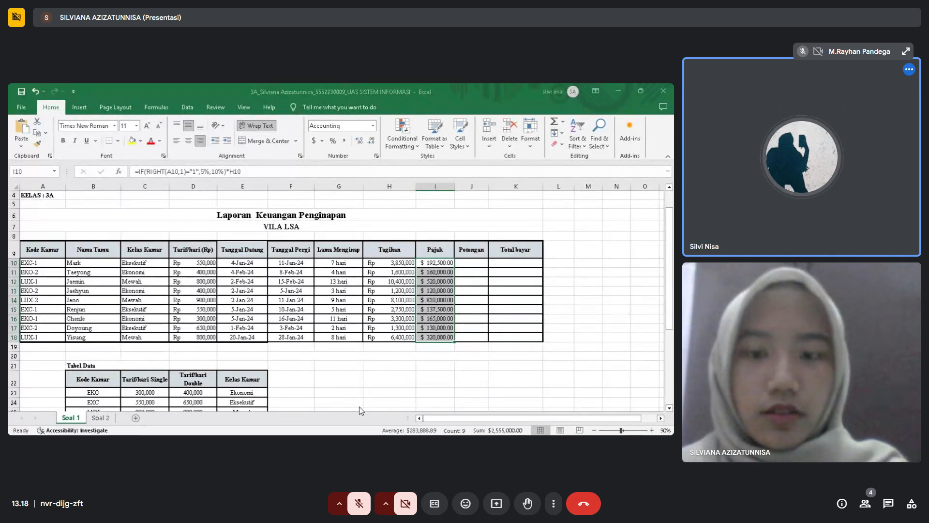
{"action": "left_click", "coordinate": [425, 423]}
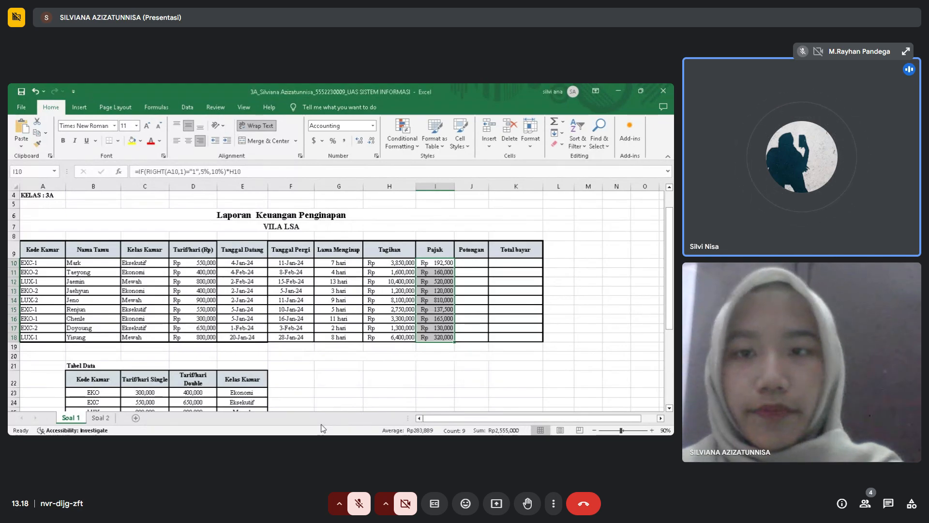
- Check the Potongan rules in KETERANGAN and begin the J10 formula as an IF that returns 5% when G10>10
{"action": "left_click", "coordinate": [469, 264]}
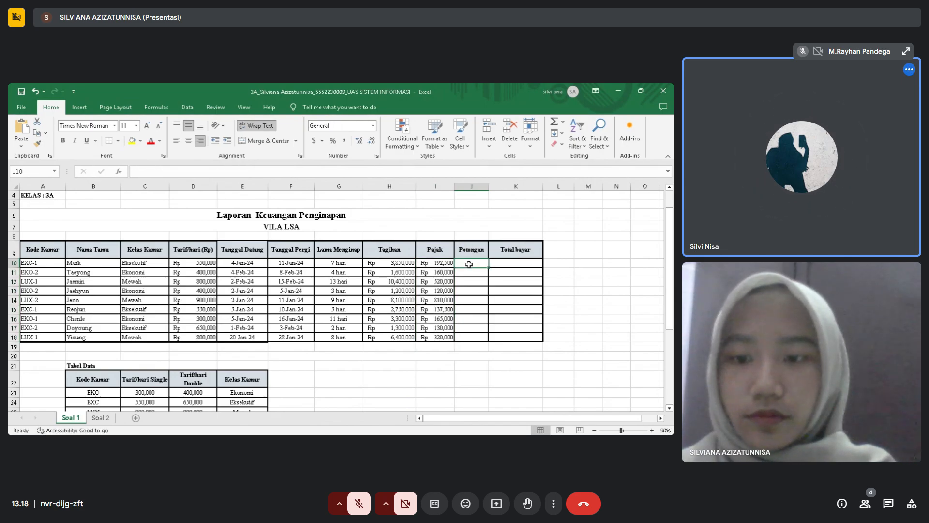
{"action": "scroll", "coordinate": [469, 264], "scroll_direction": "down", "scroll_amount": 7}
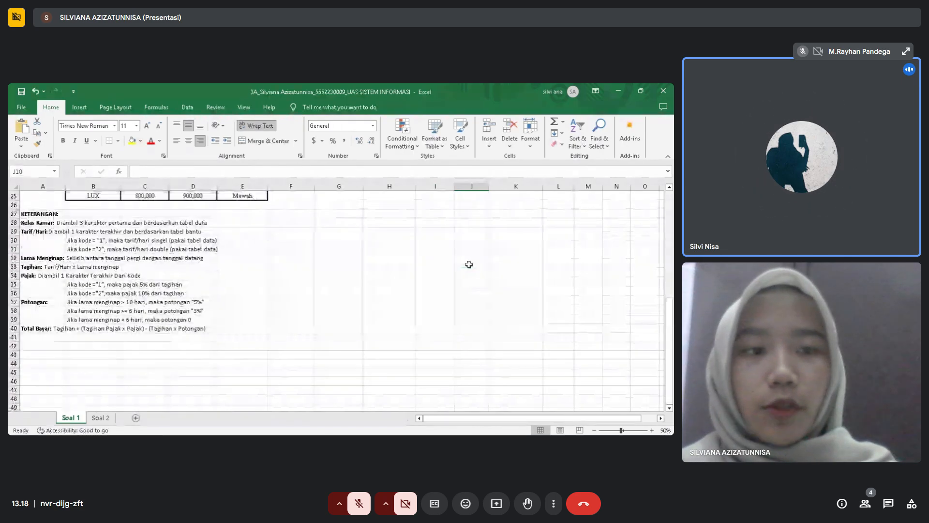
{"action": "scroll", "coordinate": [470, 265], "scroll_direction": "down", "scroll_amount": 1}
{"action": "scroll", "coordinate": [469, 265], "scroll_direction": "up", "scroll_amount": 1}
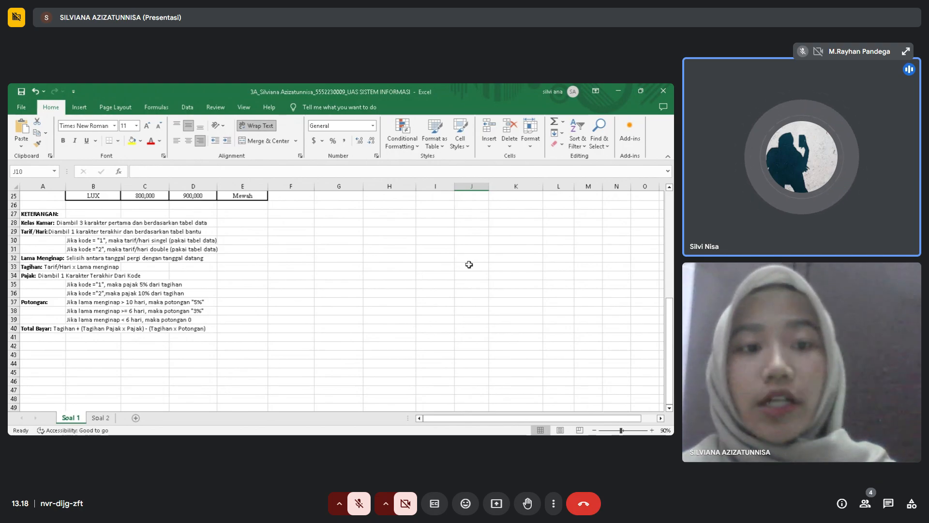
{"action": "scroll", "coordinate": [469, 264], "scroll_direction": "up", "scroll_amount": 6}
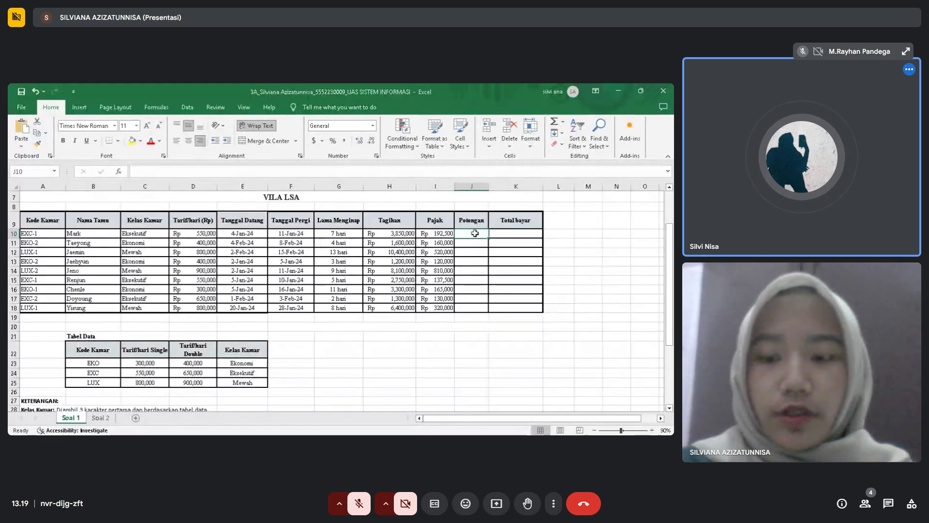
{"action": "type", "text": "=IF"}
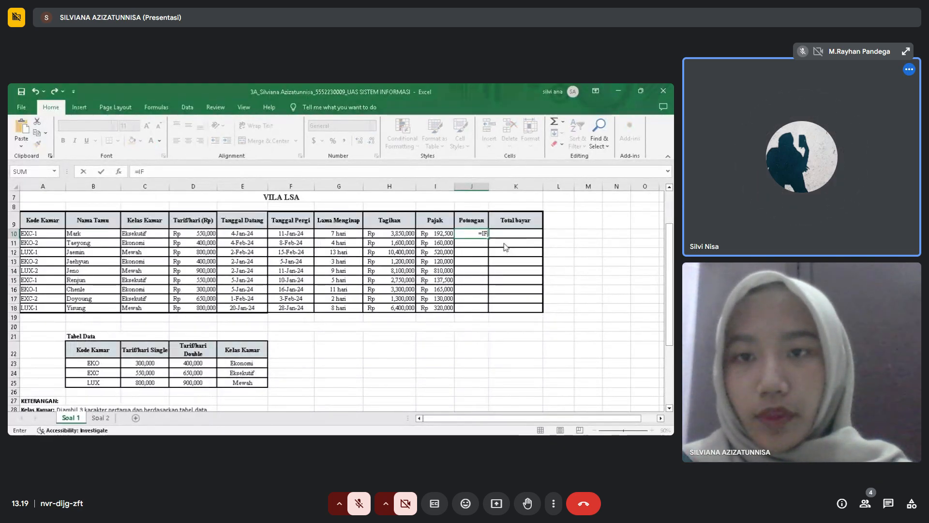
{"action": "type", "text": "("}
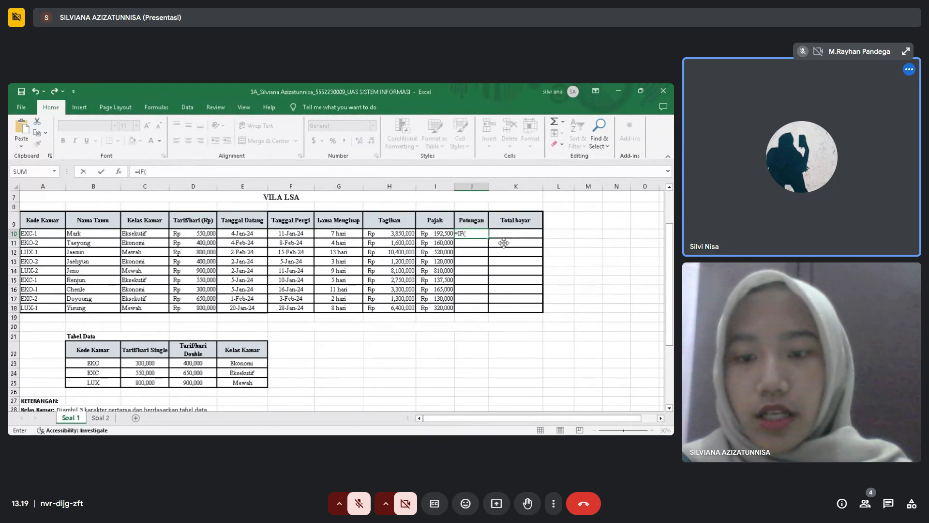
{"action": "left_click", "coordinate": [344, 235]}
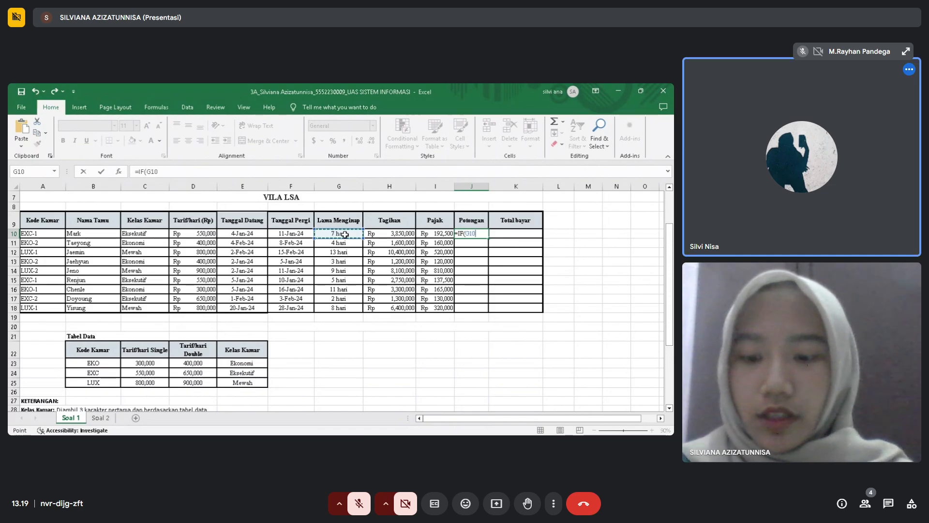
{"action": "type", "text": ">"}
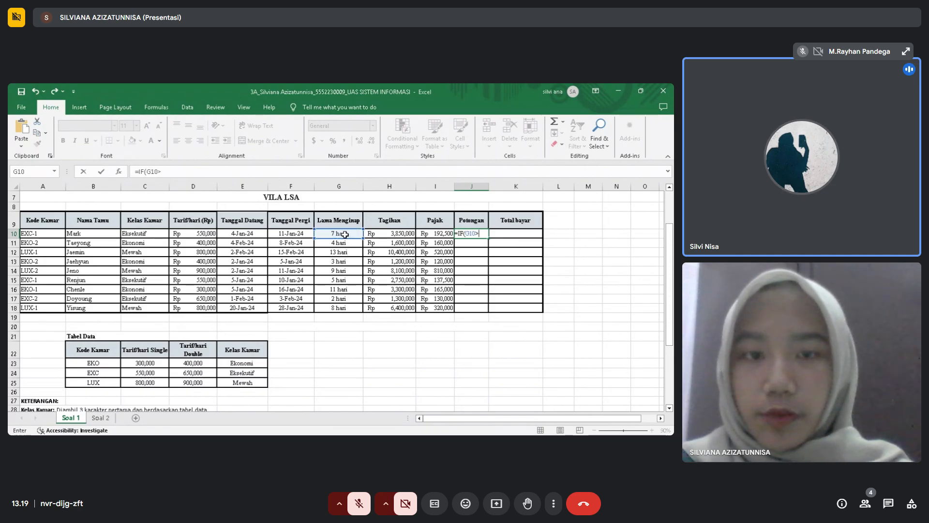
{"action": "type", "text": "10"}
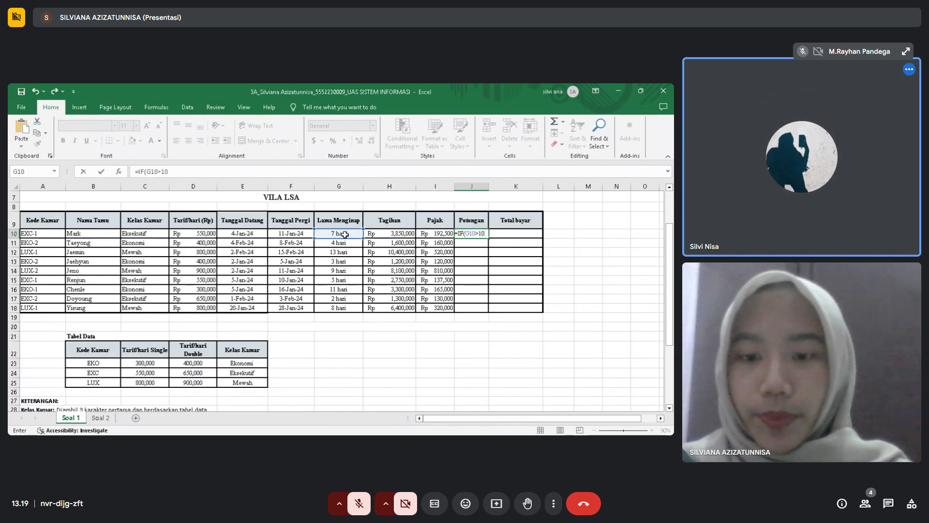
{"action": "type", "text": ","}
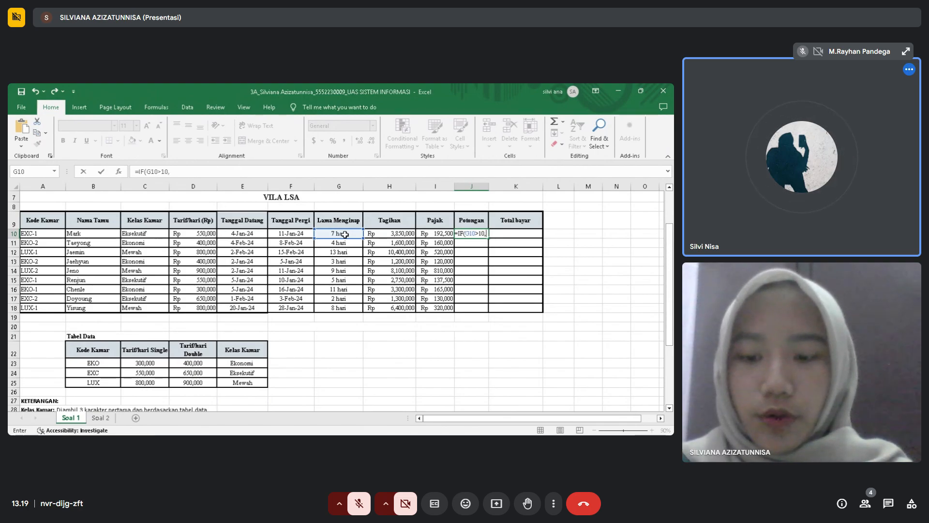
{"action": "type", "text": "5%"}
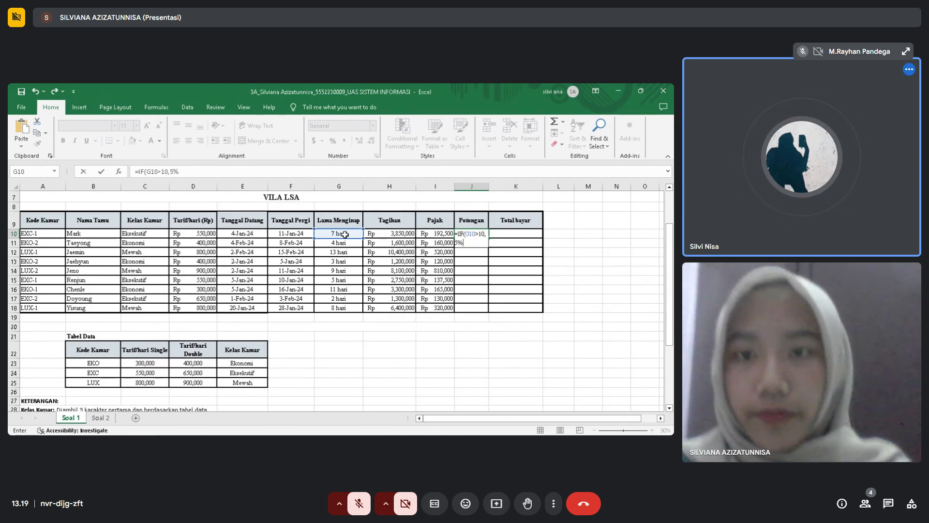
- Nest a second IF in the J10 Potongan formula that returns 3% when A10>=6 and 0 otherwise
{"action": "type", "text": ","}
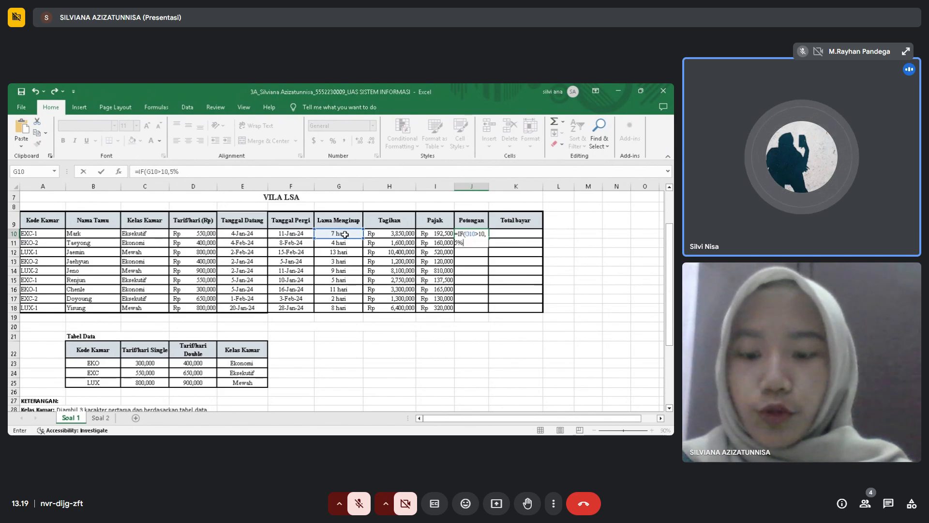
{"action": "type", "text": "I"}
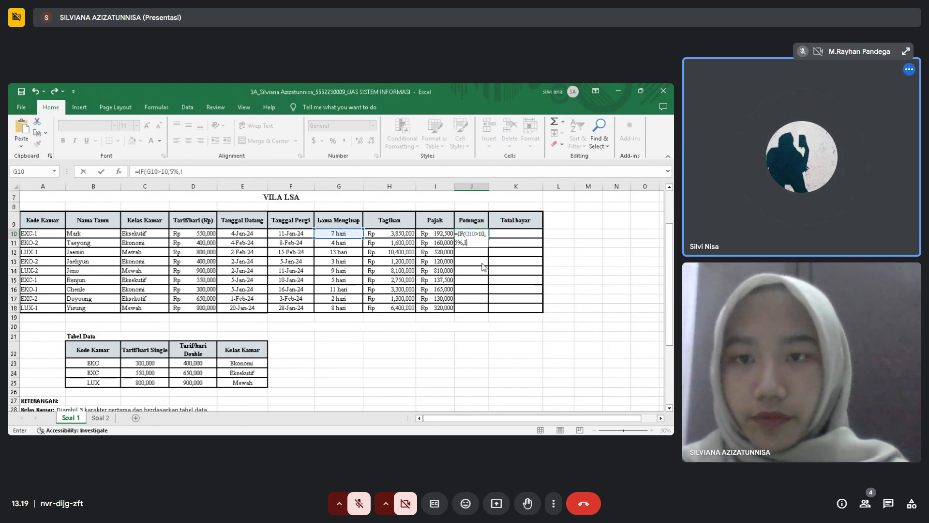
{"action": "type", "text": "F(("}
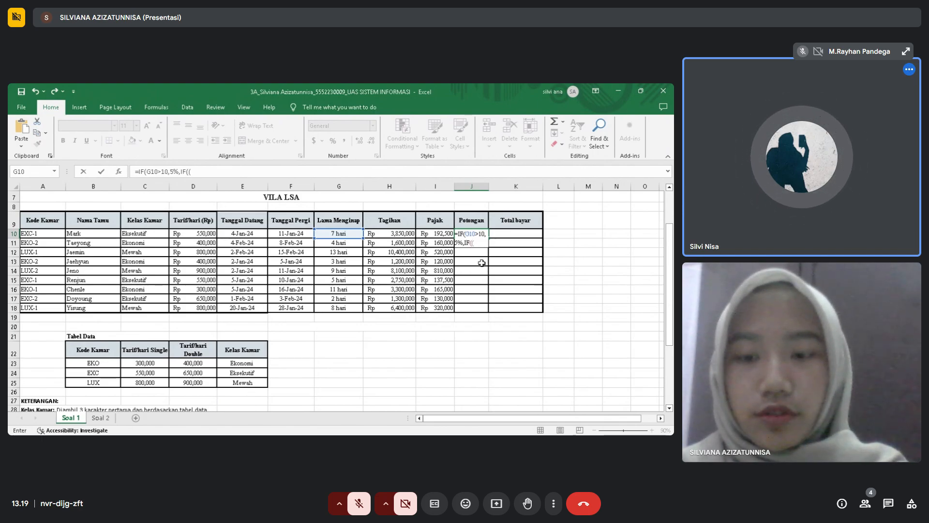
{"action": "key", "text": "BackSpace"}
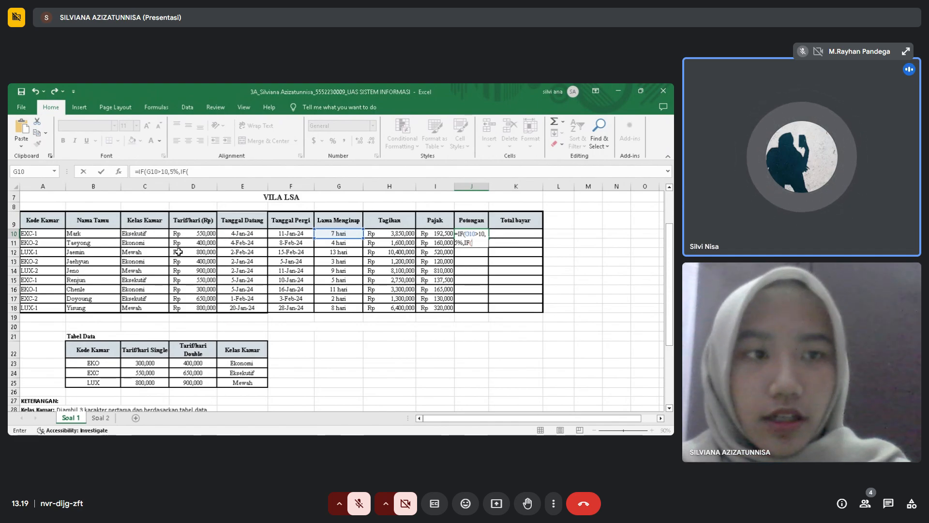
{"action": "left_click", "coordinate": [45, 233]}
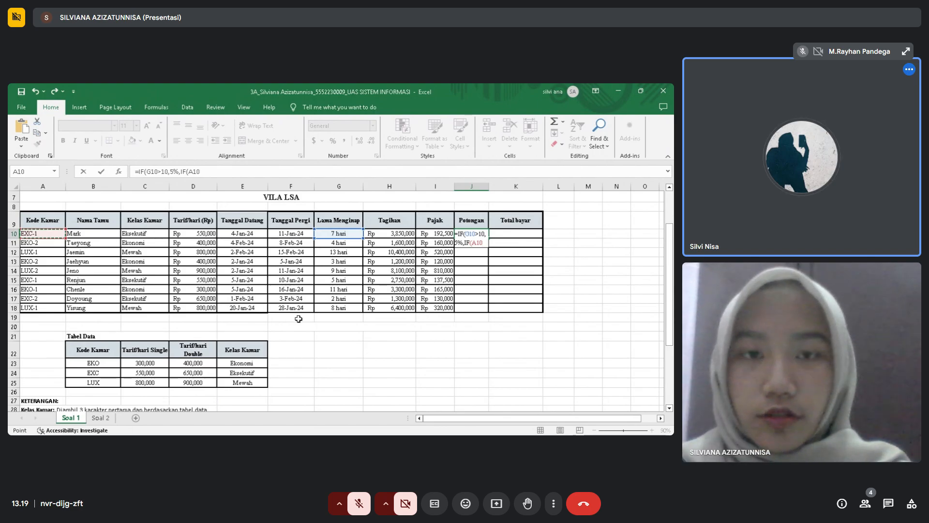
{"action": "type", "text": ">"}
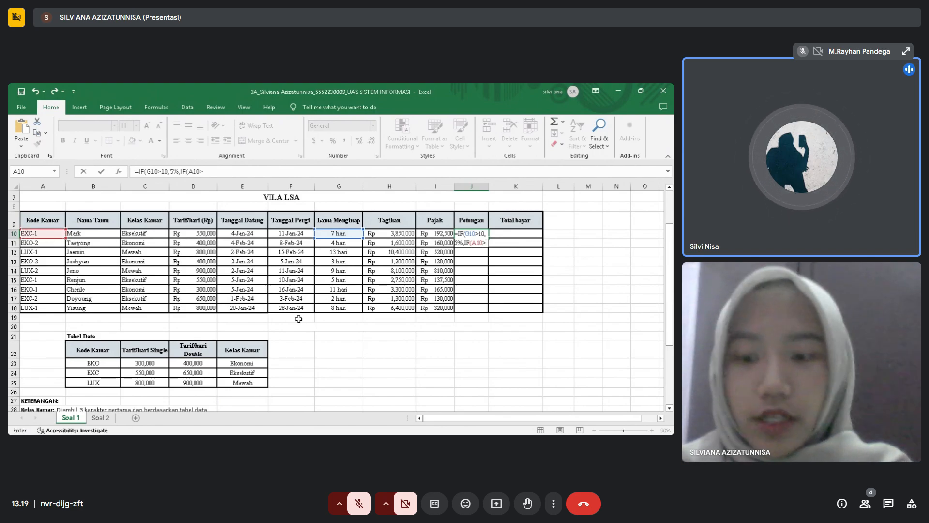
{"action": "type", "text": "=6"}
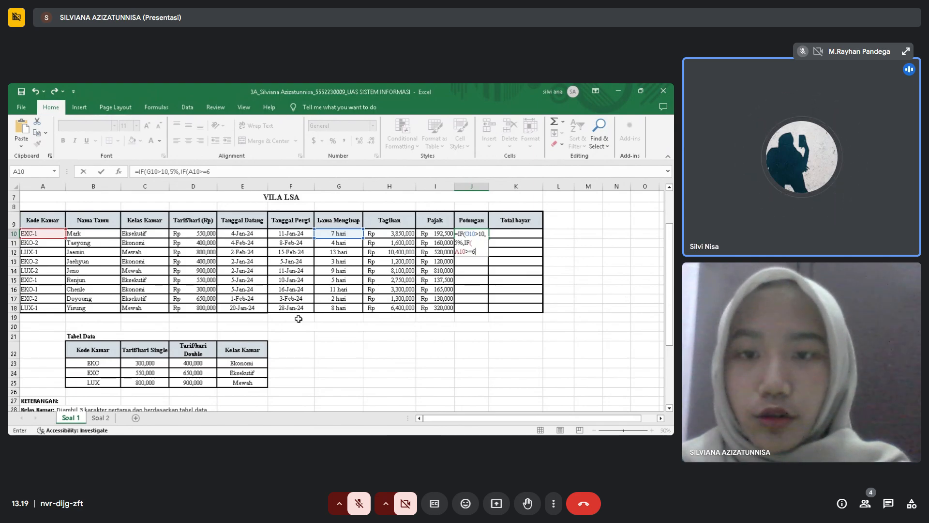
{"action": "type", "text": ","}
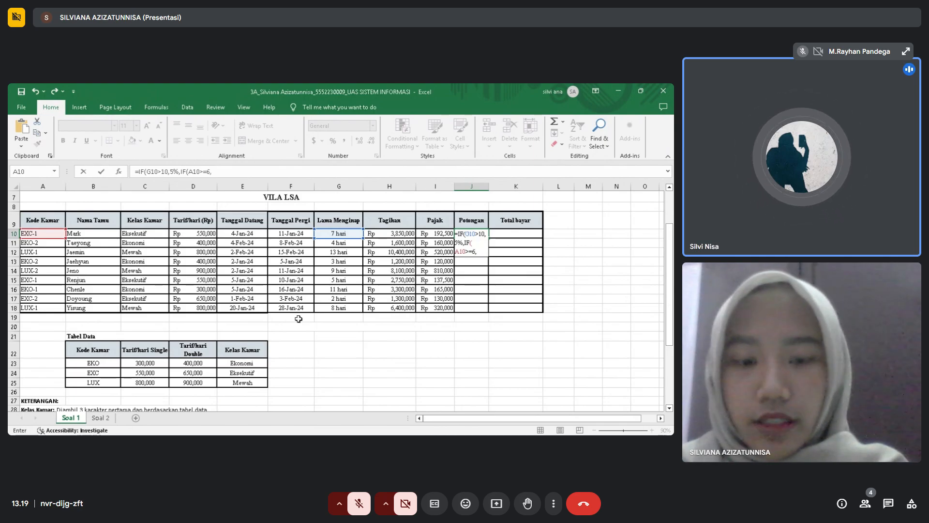
{"action": "type", "text": "3%"}
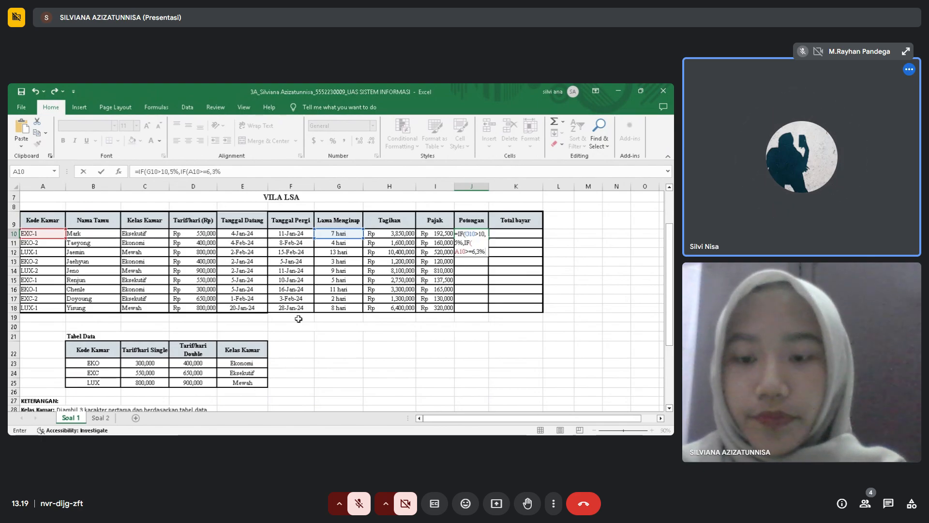
{"action": "type", "text": ","}
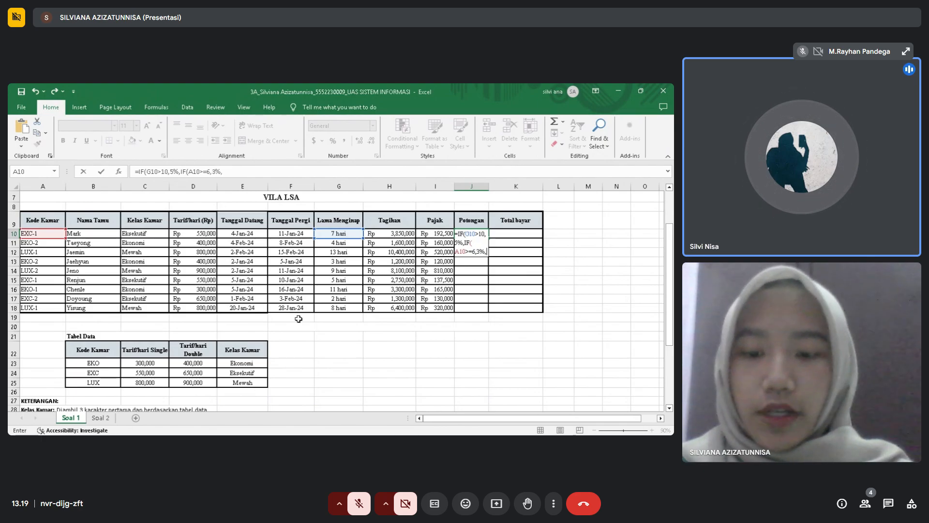
{"action": "type", "text": "0"}
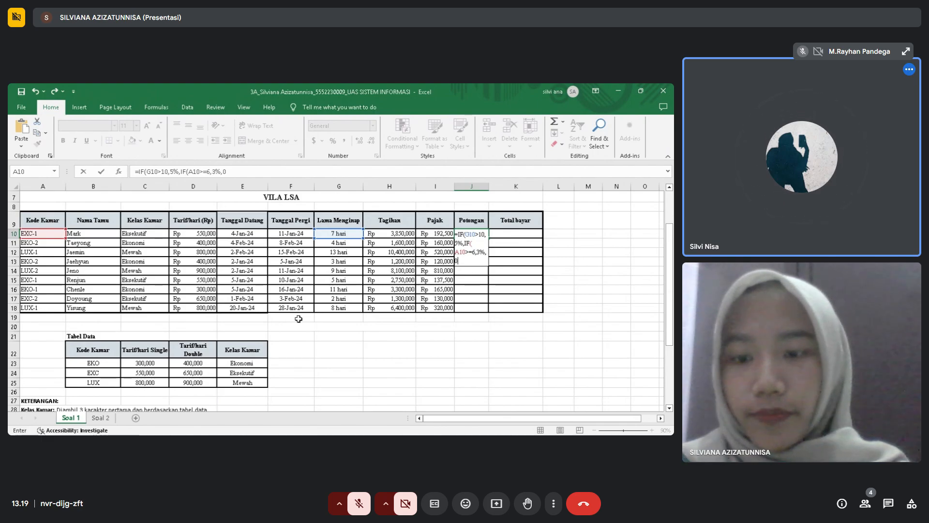
- Close both IFs in the J10 formula, multiply the result by H10, and fill it down through J18
{"action": "type", "text": ")"}
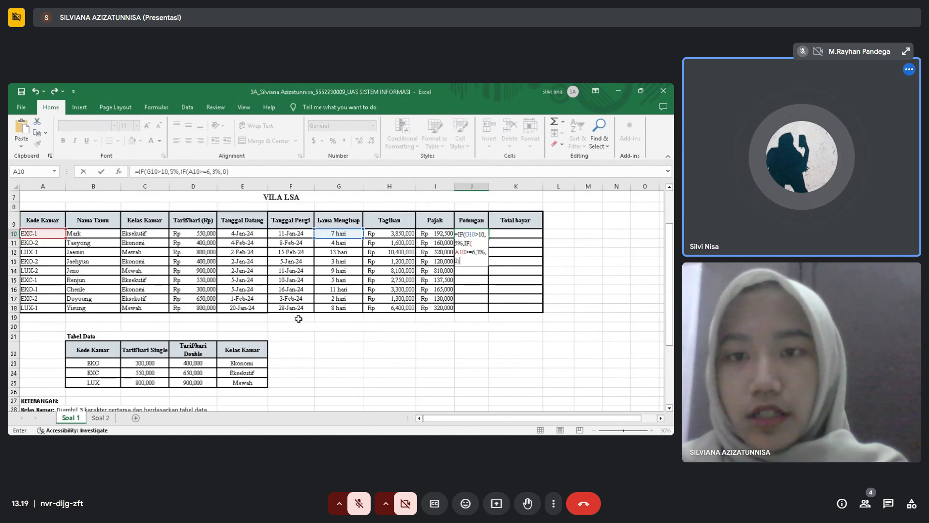
{"action": "type", "text": ")"}
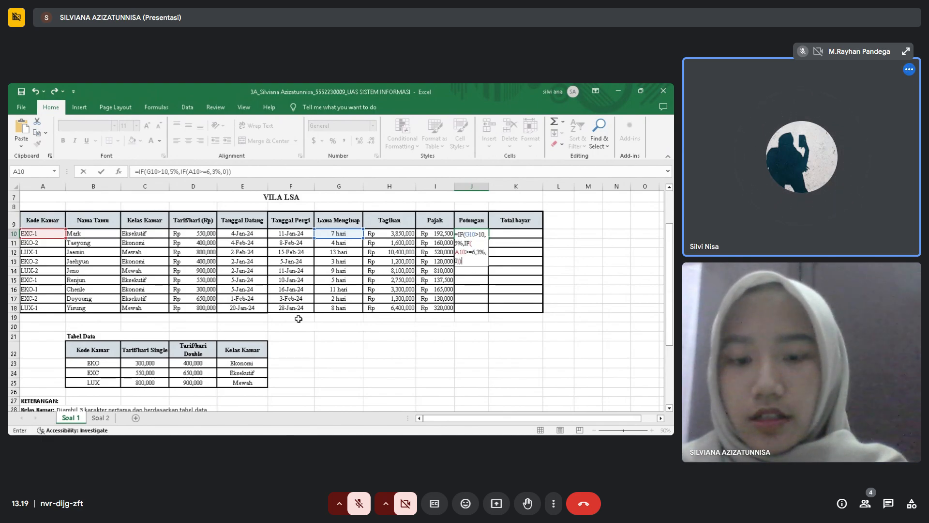
{"action": "type", "text": "*"}
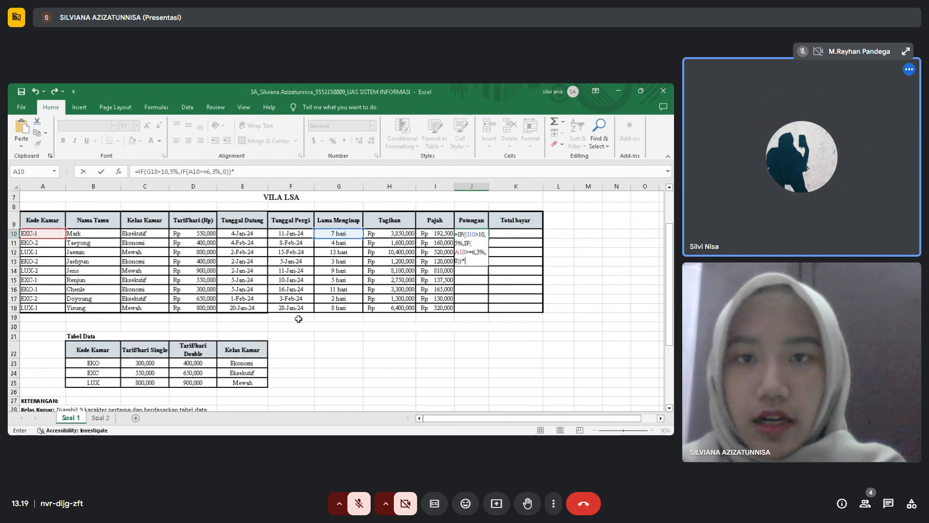
{"action": "left_click", "coordinate": [392, 232]}
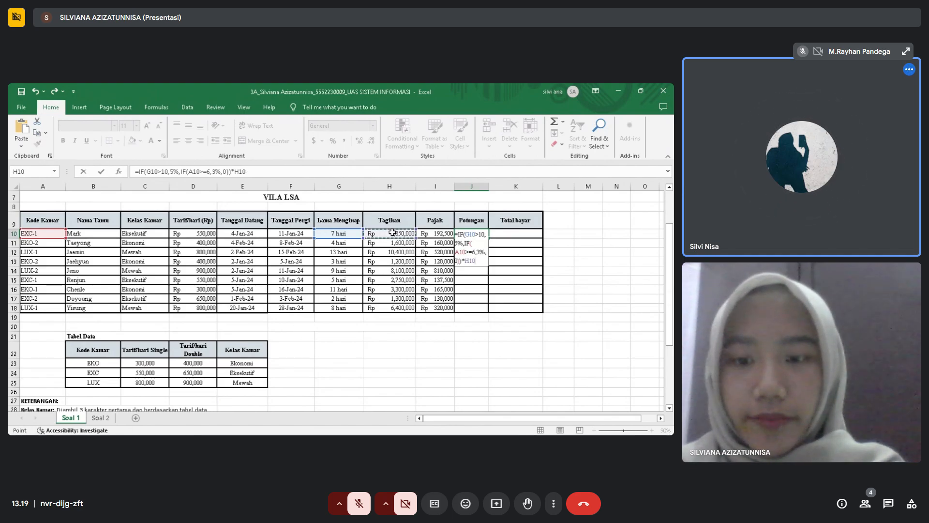
{"action": "key", "text": "Return"}
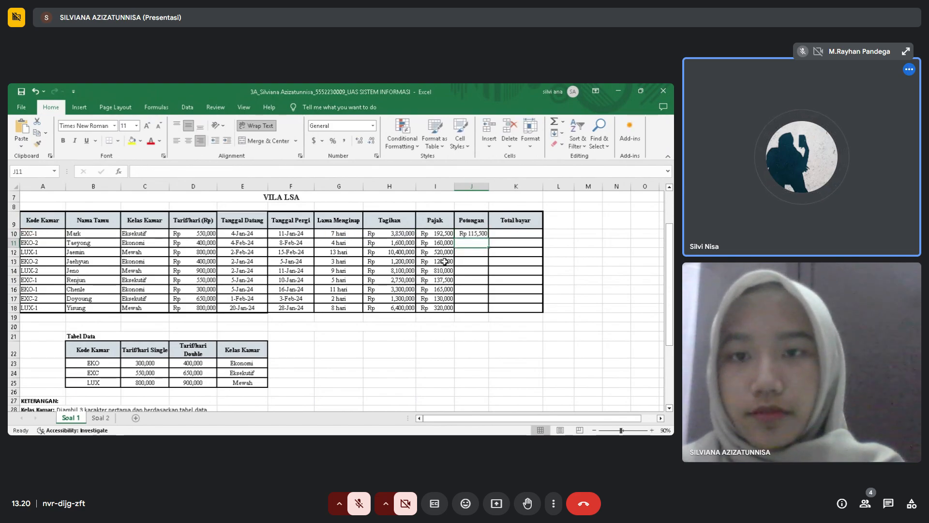
{"action": "left_click", "coordinate": [479, 233]}
{"action": "left_click_drag", "start_coordinate": [488, 238], "coordinate": [496, 308]}
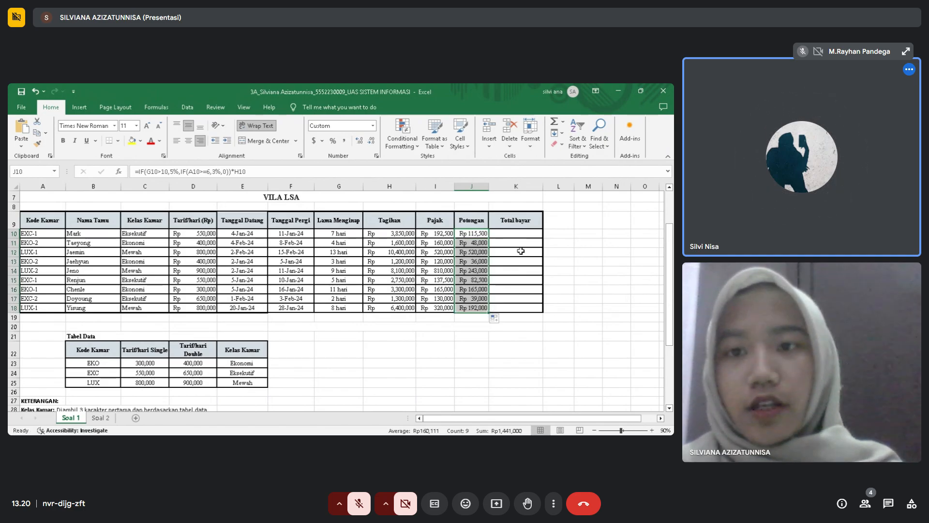
- Check the Total Bayar rule in KETERANGAN and enter =H10+I10-J10 in K10
{"action": "left_click", "coordinate": [527, 233]}
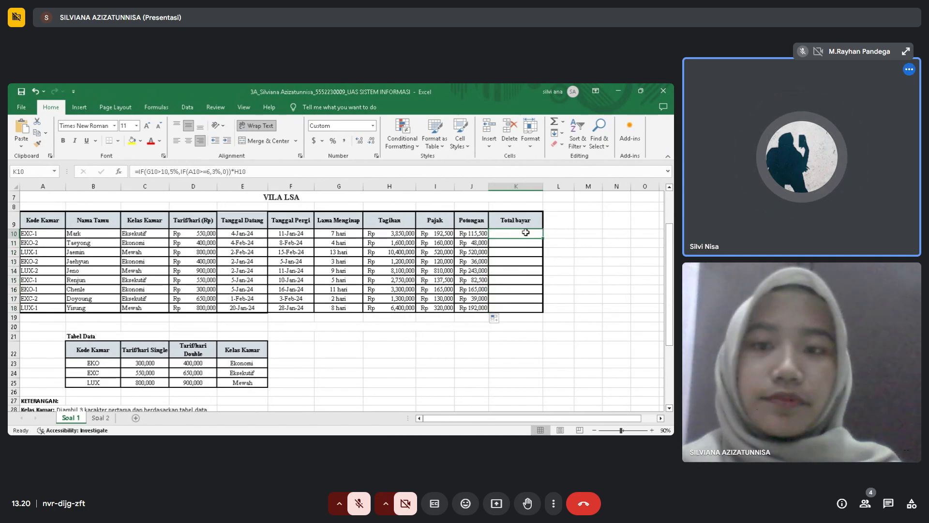
{"action": "scroll", "coordinate": [526, 233], "scroll_direction": "down", "scroll_amount": 8}
{"action": "scroll", "coordinate": [526, 233], "scroll_direction": "up", "scroll_amount": 1}
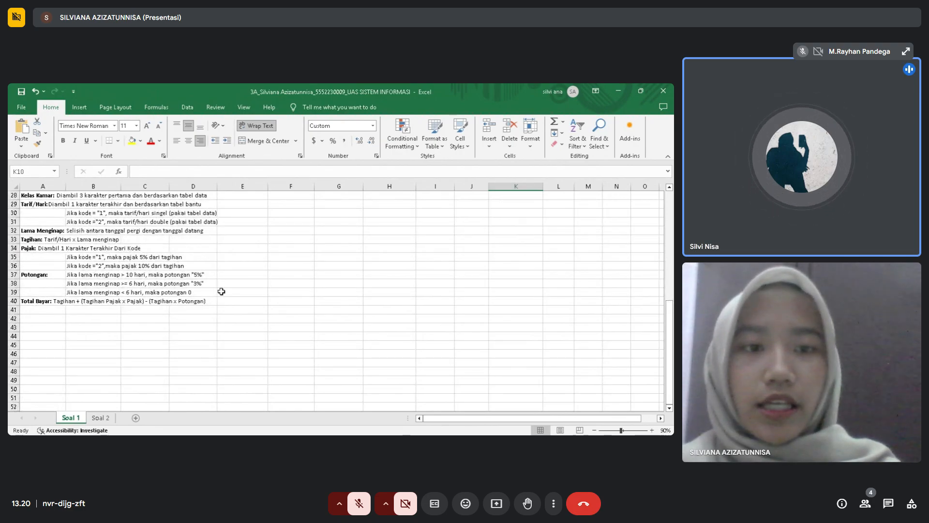
{"action": "scroll", "coordinate": [221, 291], "scroll_direction": "up", "scroll_amount": 7}
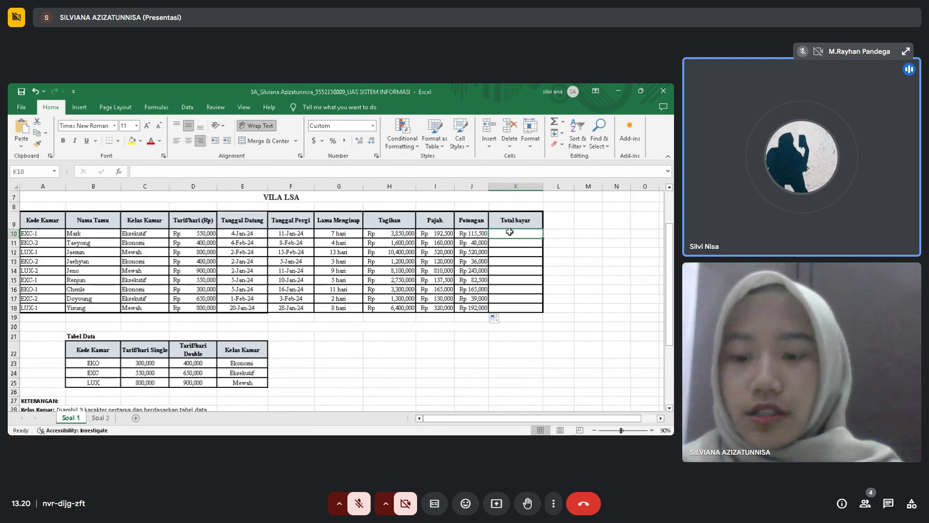
{"action": "type", "text": "="}
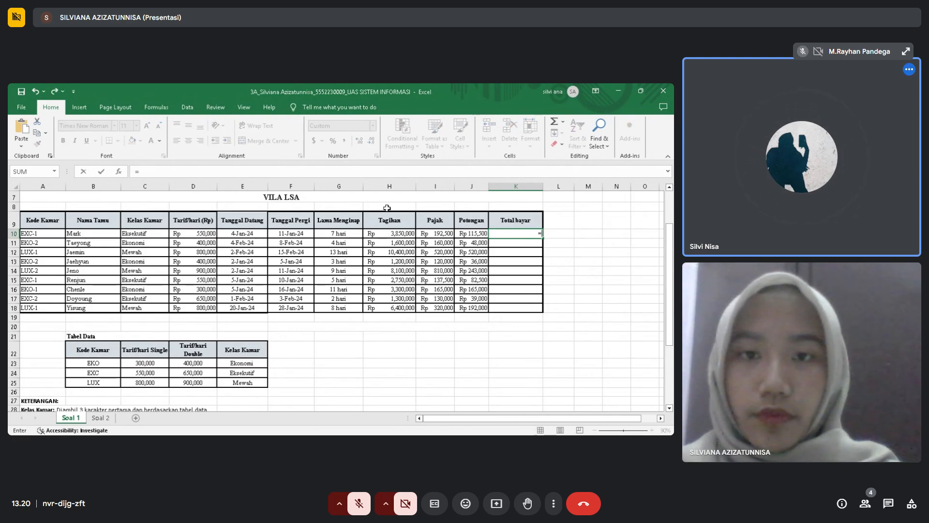
{"action": "left_click", "coordinate": [396, 234]}
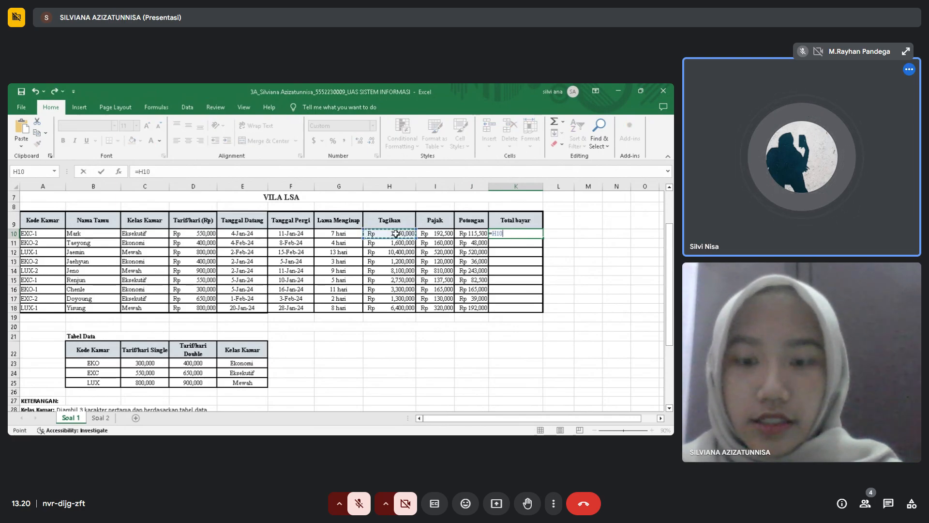
{"action": "type", "text": "+"}
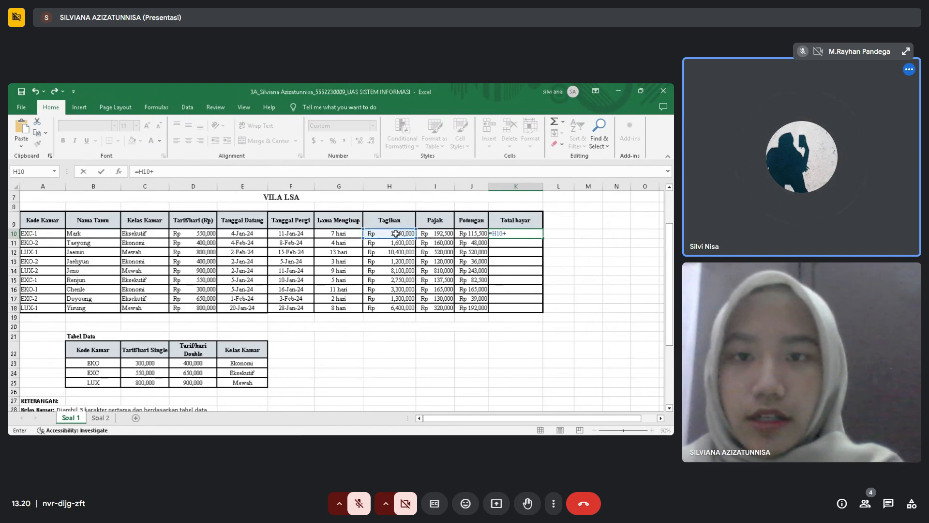
{"action": "left_click", "coordinate": [437, 234]}
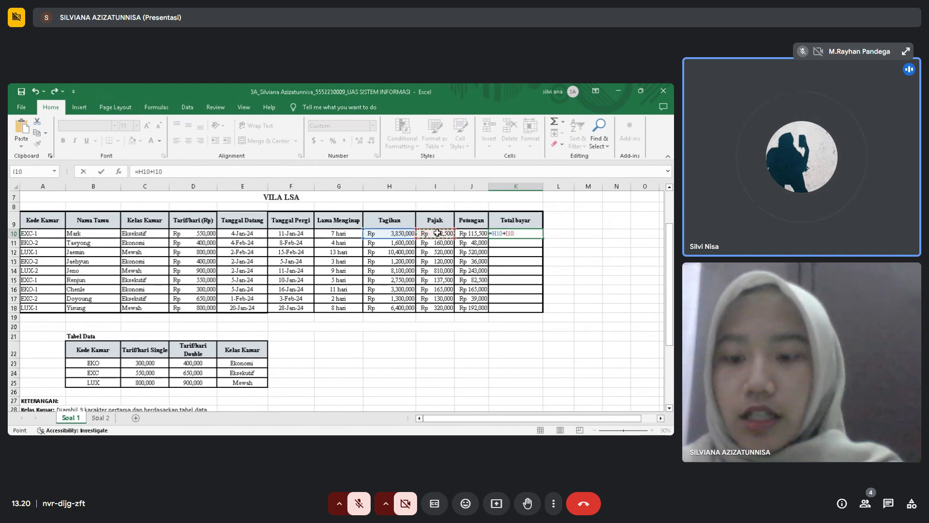
{"action": "type", "text": "-"}
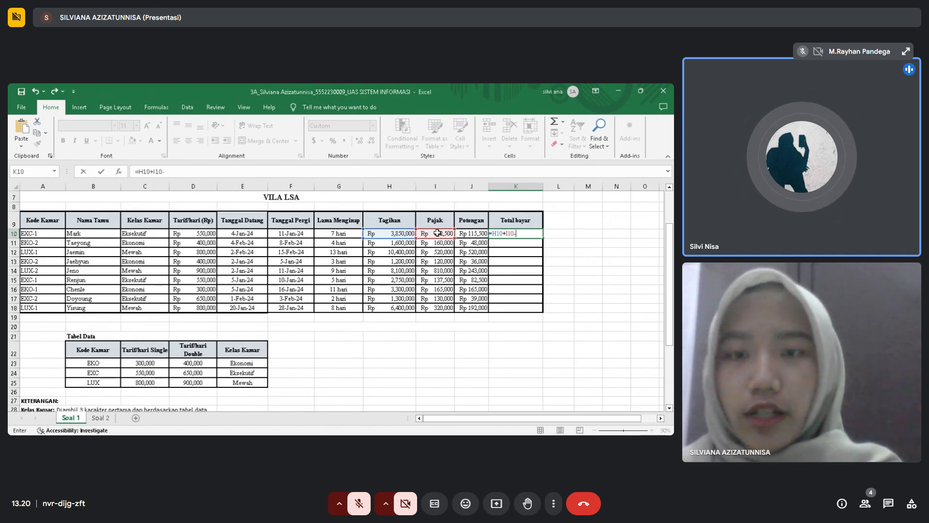
{"action": "left_click", "coordinate": [472, 233]}
{"action": "key", "text": "Return"}
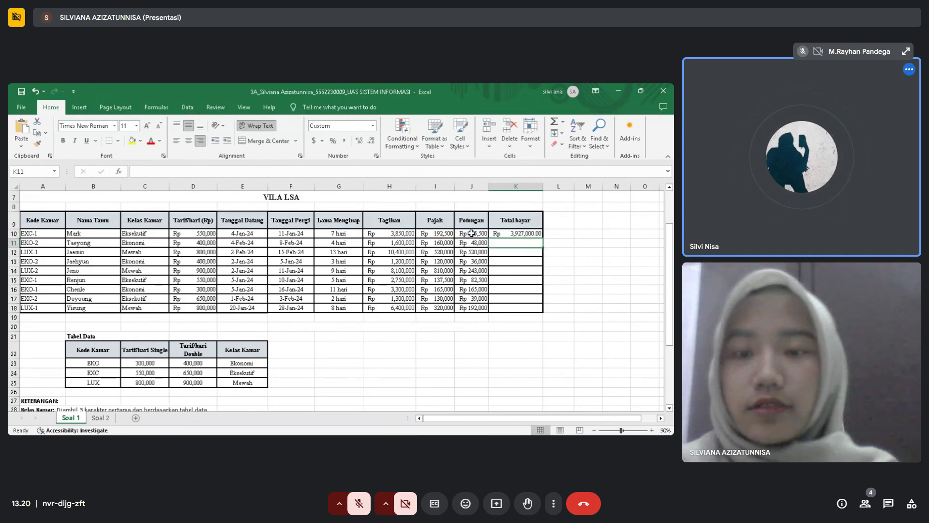
- Fill the Total bayar formula from K10 down through K18 and look over the completed sheet
{"action": "left_click", "coordinate": [517, 234]}
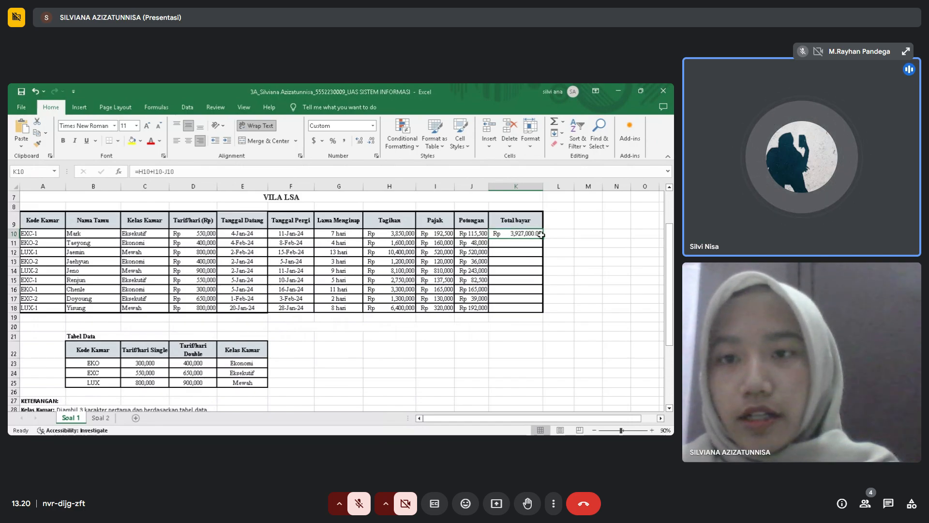
{"action": "left_click_drag", "start_coordinate": [544, 238], "coordinate": [541, 310]}
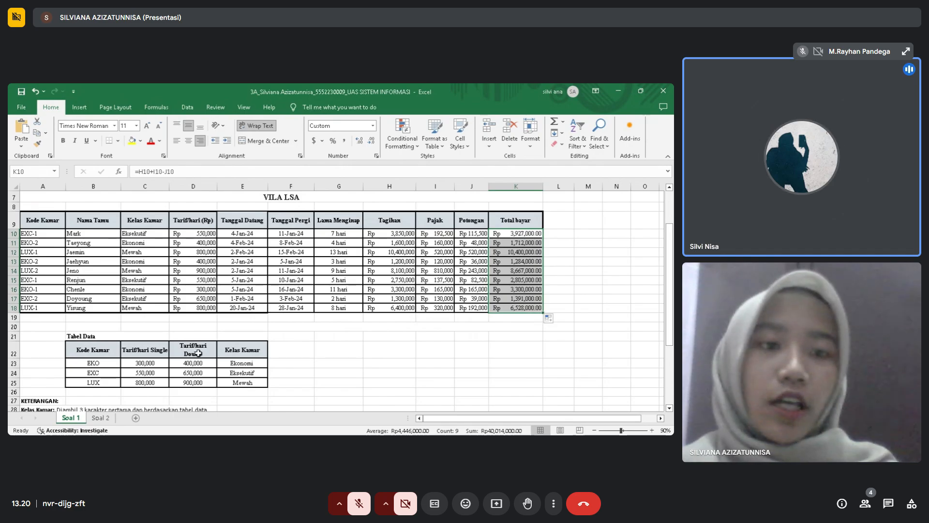
{"action": "scroll", "coordinate": [241, 344], "scroll_direction": "up", "scroll_amount": 2}
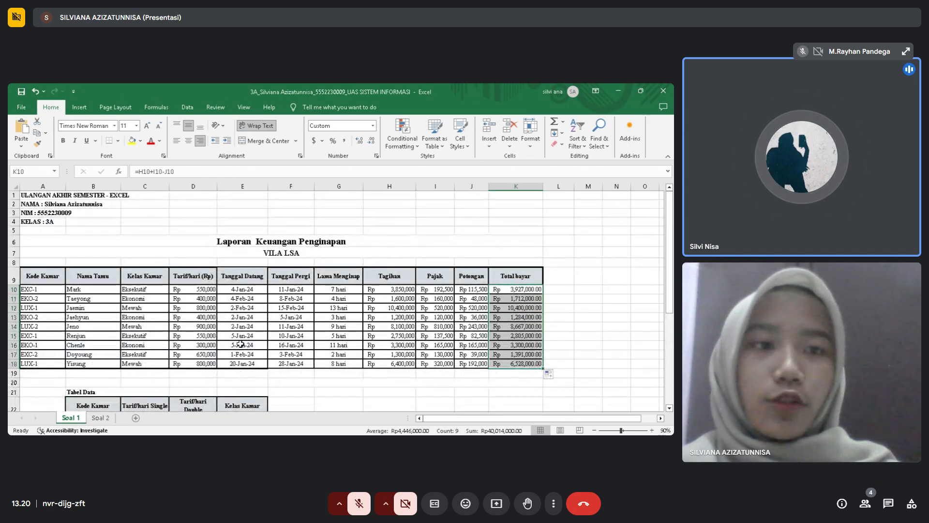
{"action": "scroll", "coordinate": [241, 344], "scroll_direction": "down", "scroll_amount": 6}
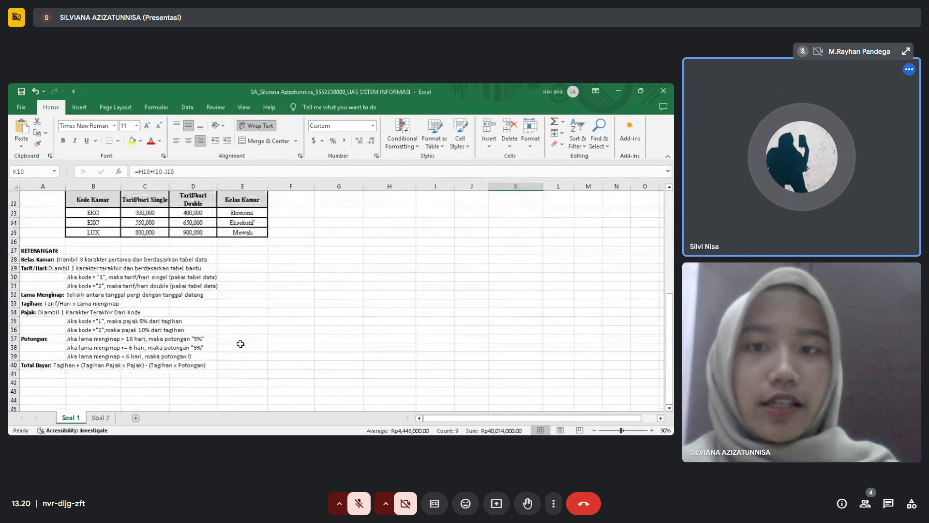
{"action": "scroll", "coordinate": [240, 343], "scroll_direction": "up", "scroll_amount": 6}
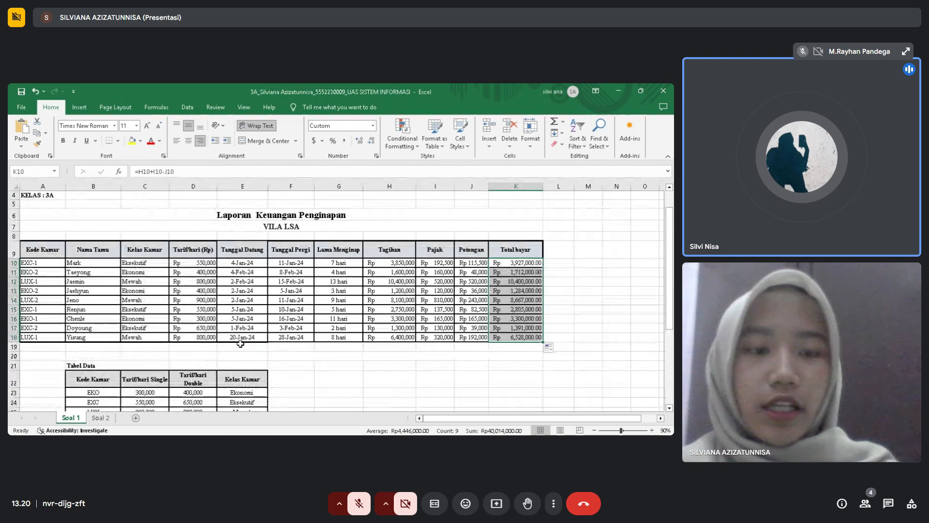
- Switch to sheet Soal 2 and examine the registration table and the KODE KELAS entries in TABEL VLOOKUP
{"action": "left_click", "coordinate": [99, 418]}
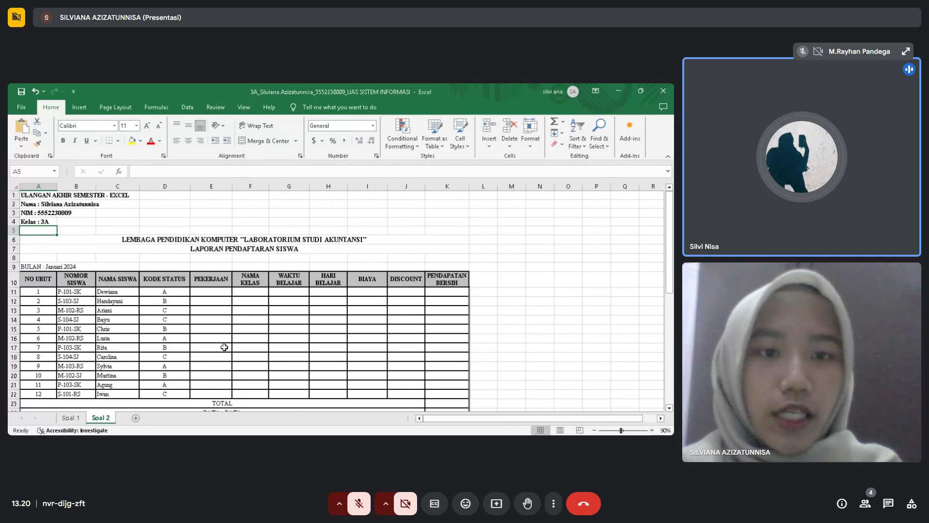
{"action": "scroll", "coordinate": [207, 309], "scroll_direction": "down", "scroll_amount": 6}
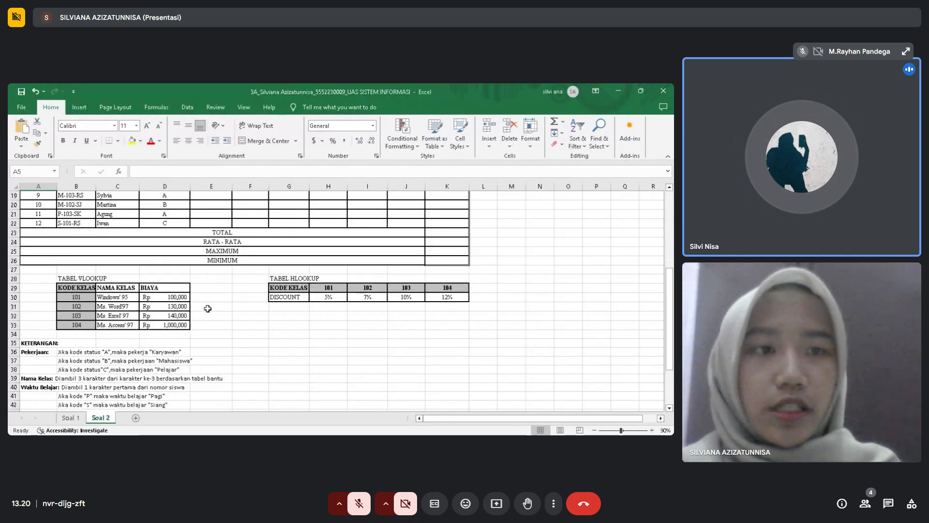
{"action": "left_click", "coordinate": [87, 289]}
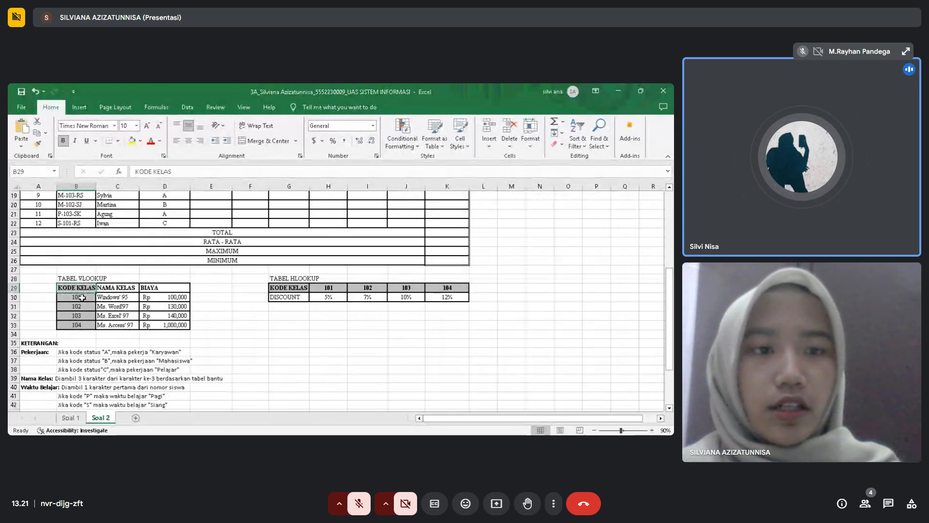
{"action": "left_click", "coordinate": [82, 297]}
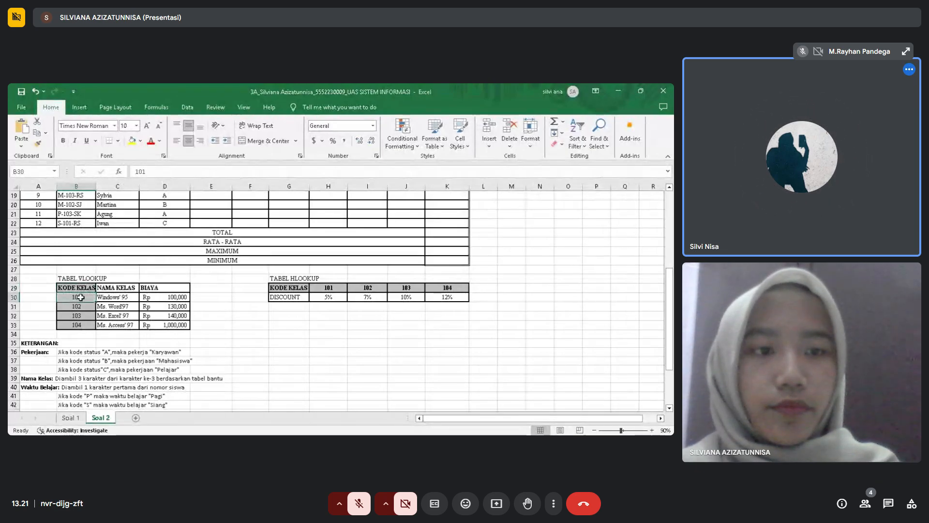
- Define the named range TABEL_VLOOKUP for the class code, name and cost data in B30:D33
{"action": "left_click", "coordinate": [75, 288]}
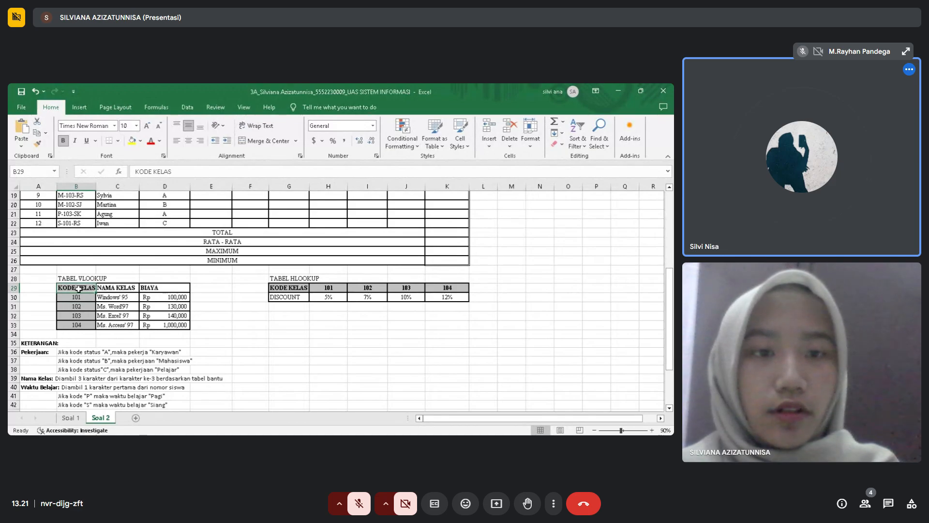
{"action": "left_click", "coordinate": [221, 344]}
{"action": "left_click", "coordinate": [76, 300]}
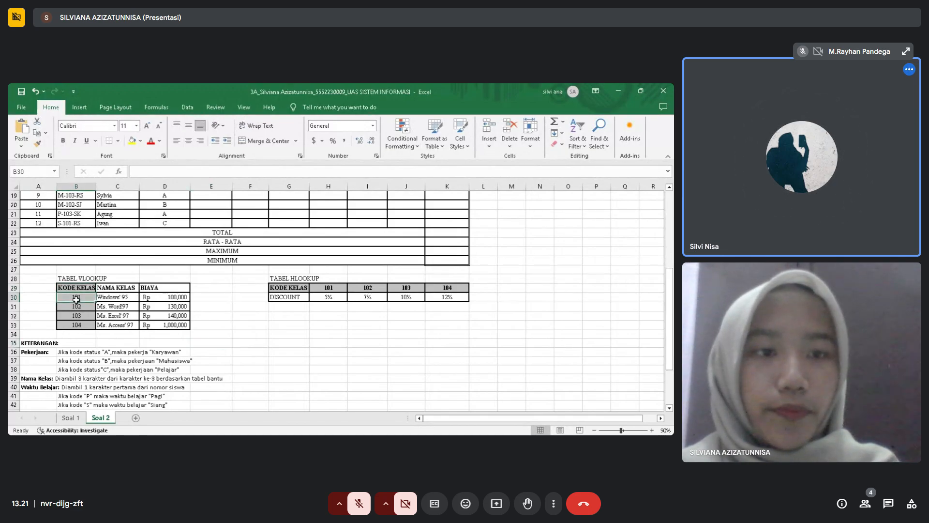
{"action": "left_click_drag", "start_coordinate": [76, 299], "coordinate": [164, 325]}
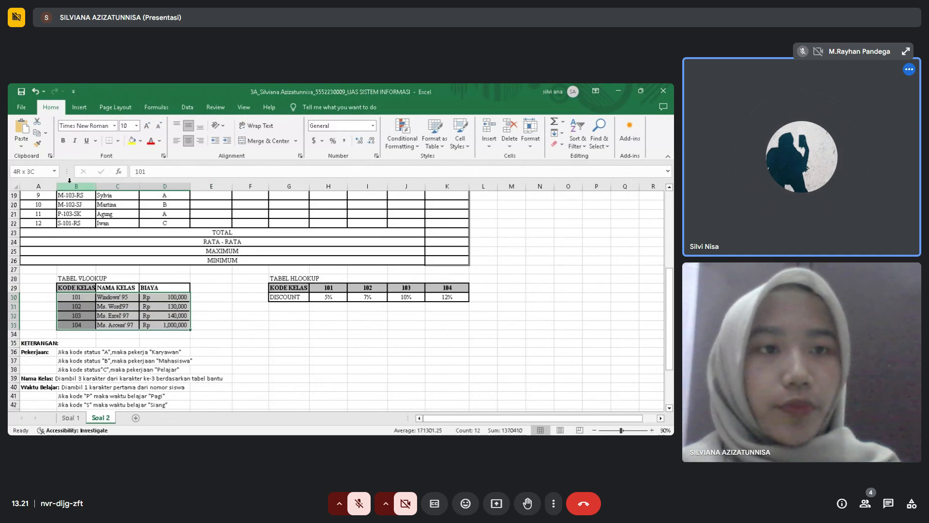
{"action": "type", "text": "TAB"}
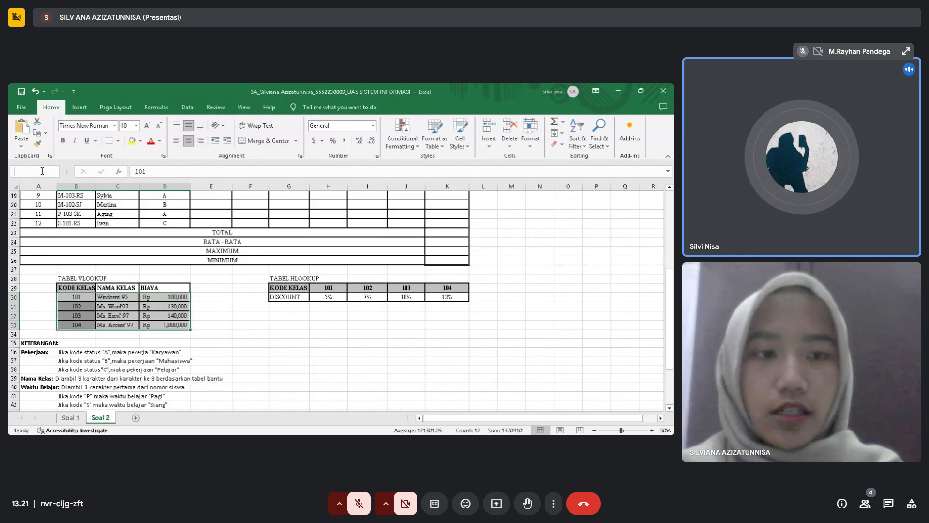
{"action": "type", "text": "EL"}
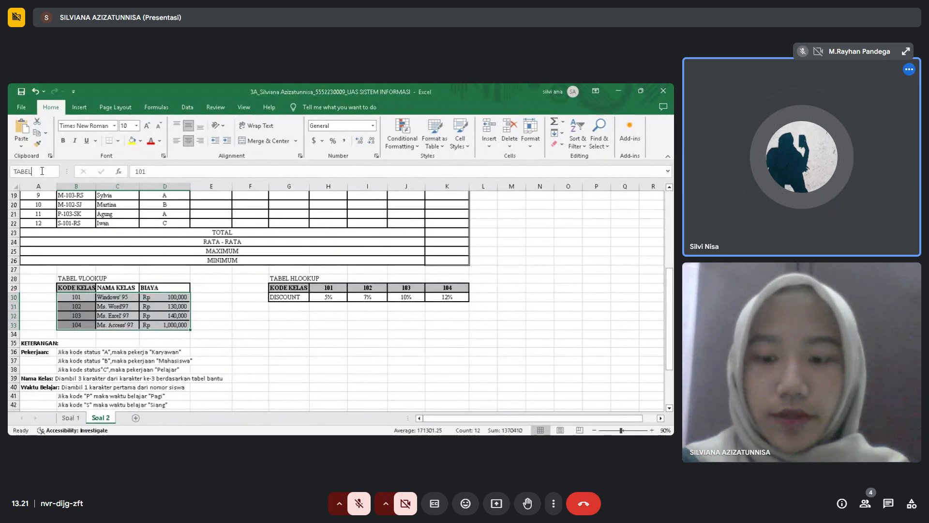
{"action": "type", "text": "_VLO"}
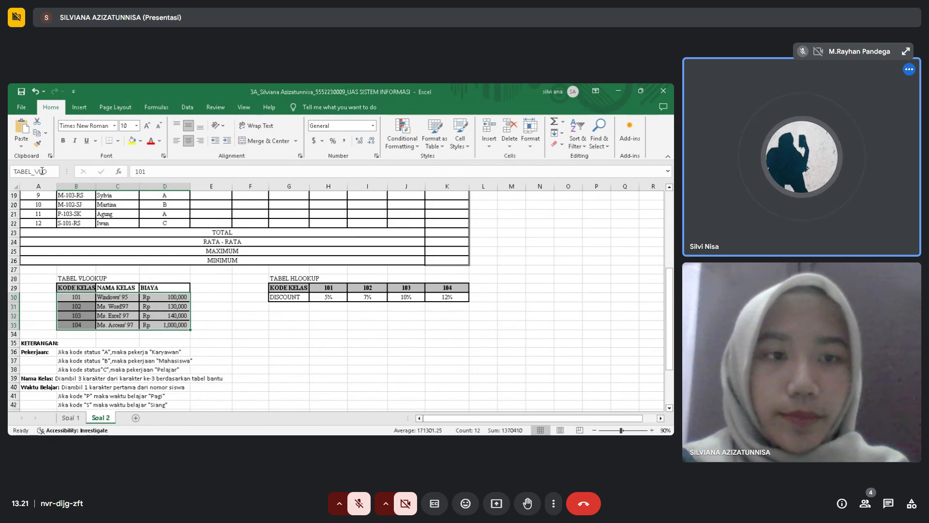
{"action": "type", "text": "OKUP"}
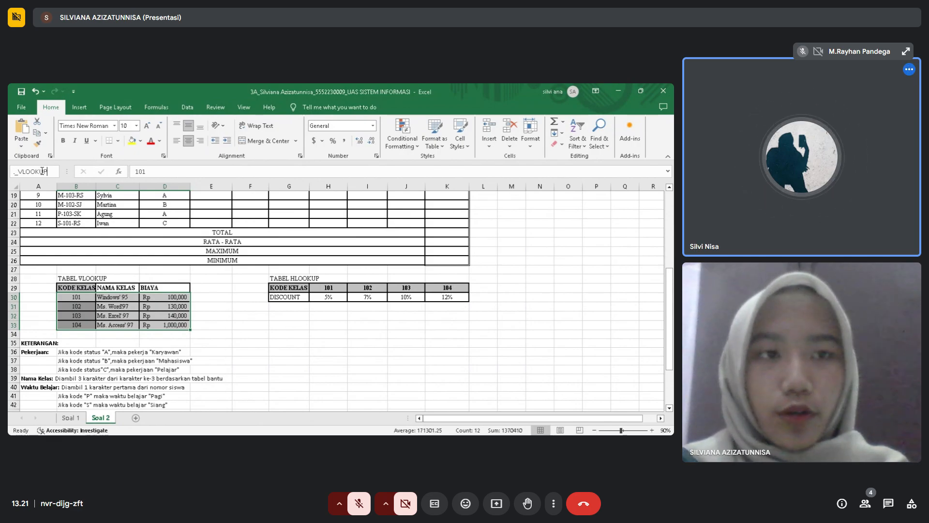
{"action": "key", "text": "Return"}
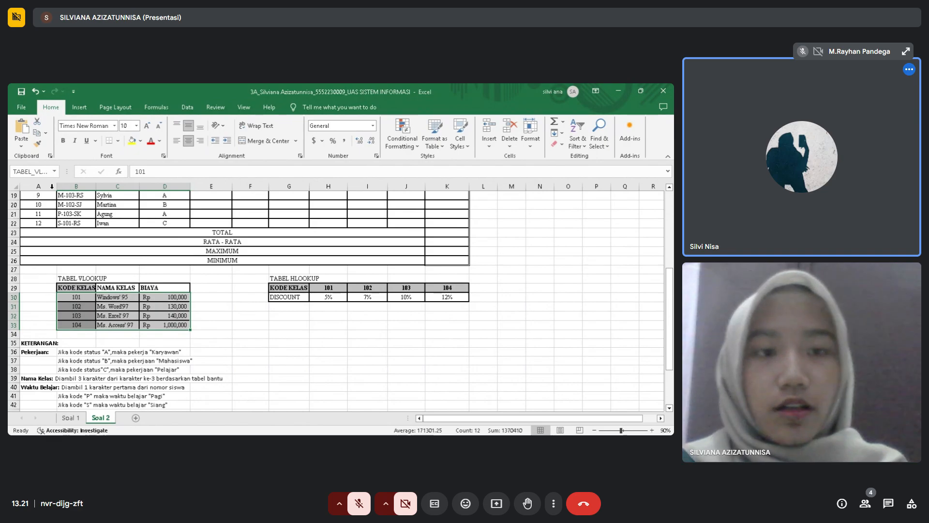
{"action": "left_click", "coordinate": [357, 347]}
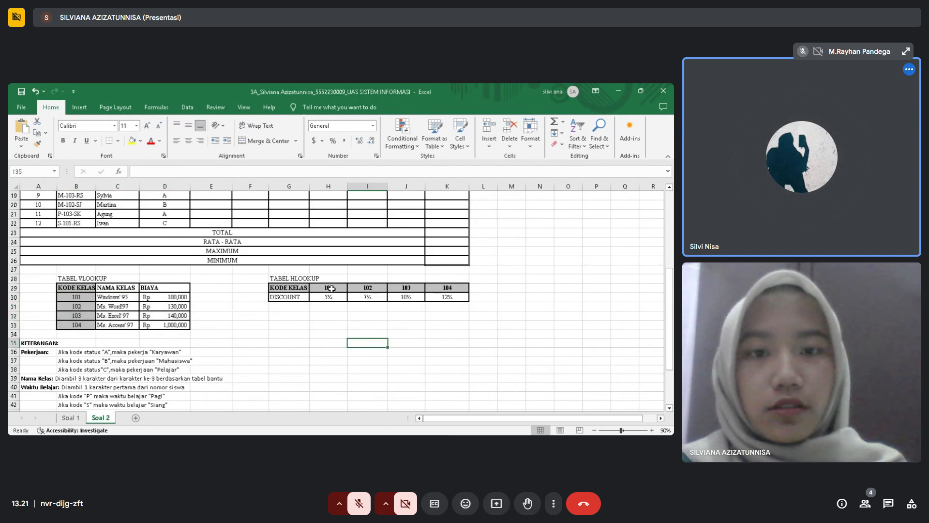
- Define the named range TABEL_HLOOKUP for the class codes and discounts in H29:K30
{"action": "left_click", "coordinate": [331, 288]}
{"action": "key", "text": "shift+Right"}
{"action": "key", "text": "shift+Right"}
{"action": "key", "text": "shift+Right"}
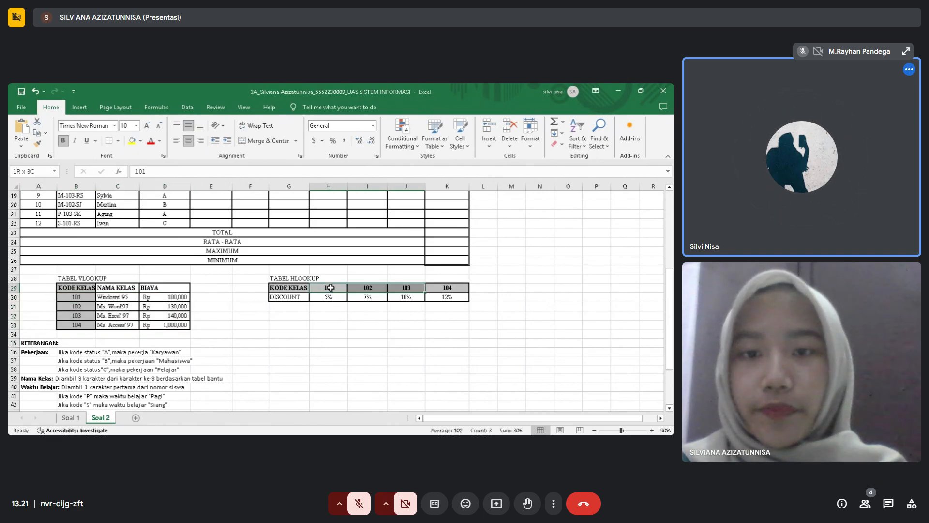
{"action": "key", "text": "shift+Down"}
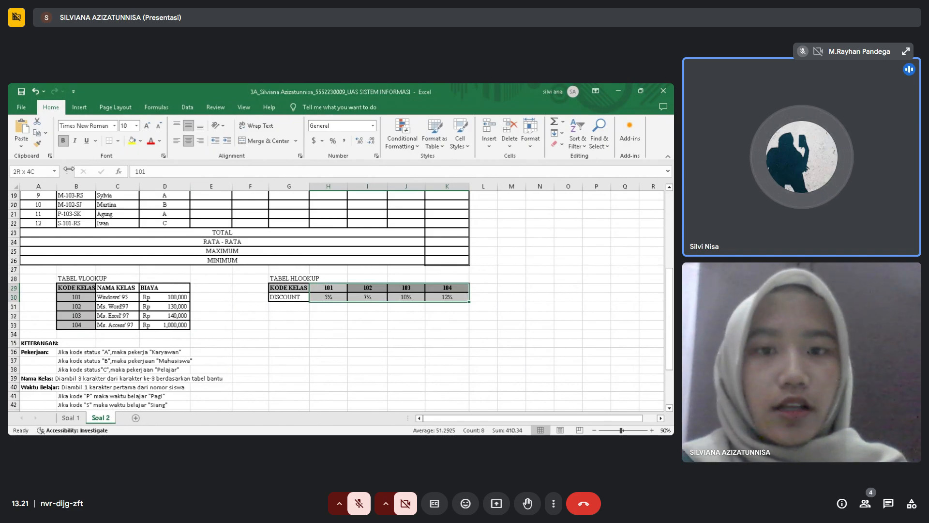
{"action": "left_click", "coordinate": [42, 171]}
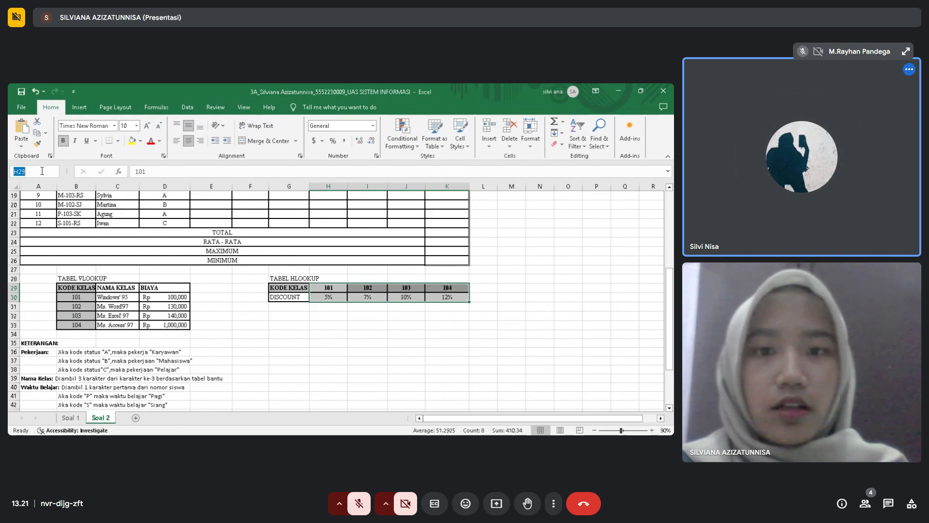
{"action": "key", "text": "BackSpace"}
{"action": "type", "text": "TA"}
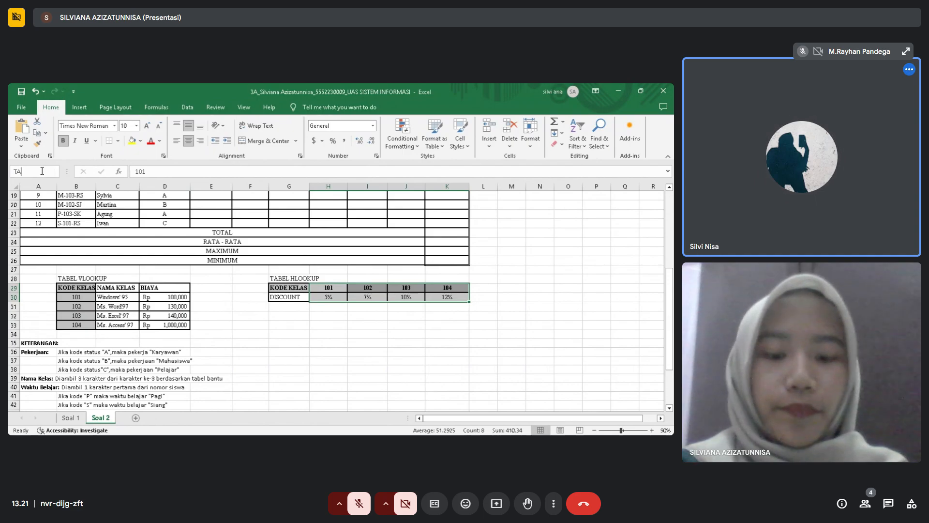
{"action": "type", "text": "BEL_"}
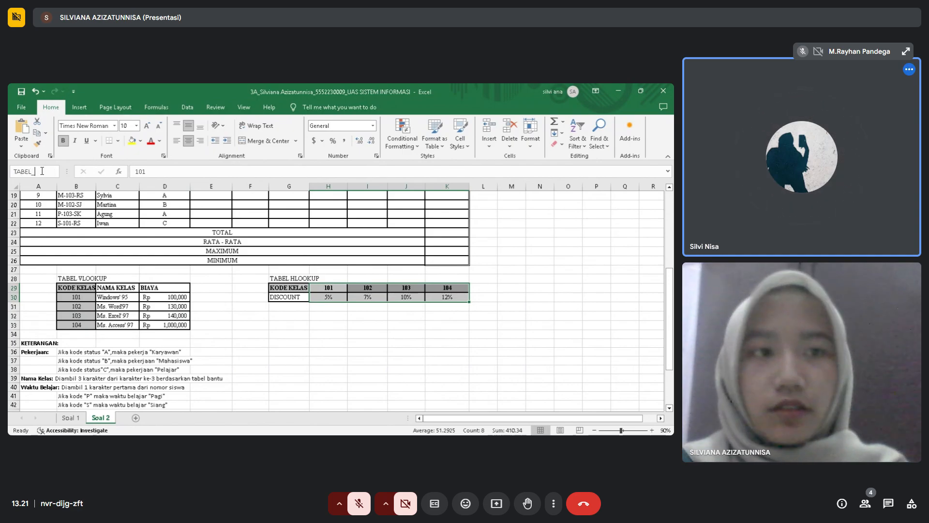
{"action": "type", "text": "HLOOKUP"}
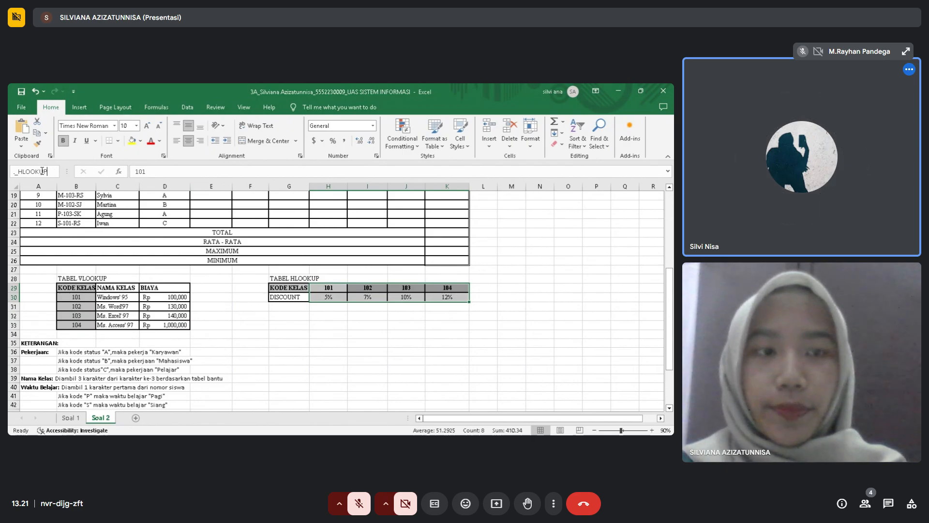
{"action": "key", "text": "Return"}
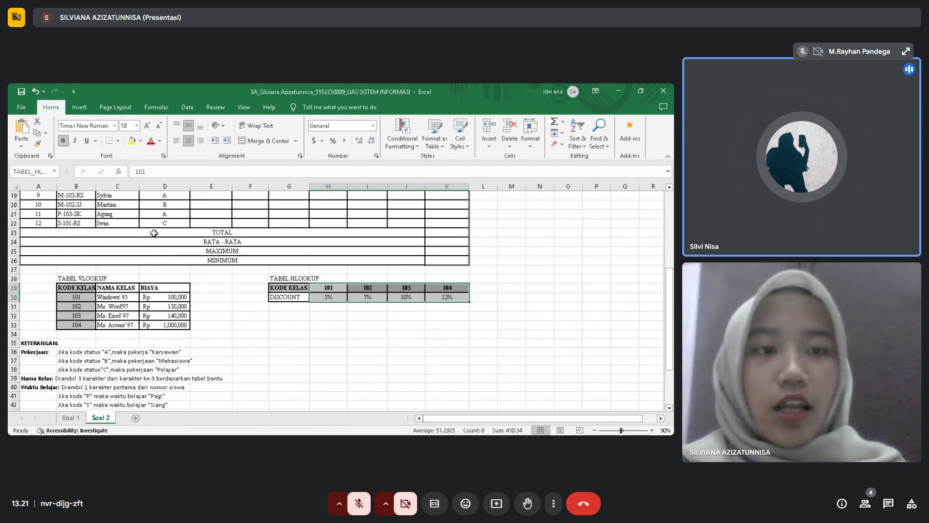
- Convert the KODE KELAS values 101 to 104 in B30:B33 to text by prefixing each with an apostrophe
{"action": "left_click", "coordinate": [85, 297]}
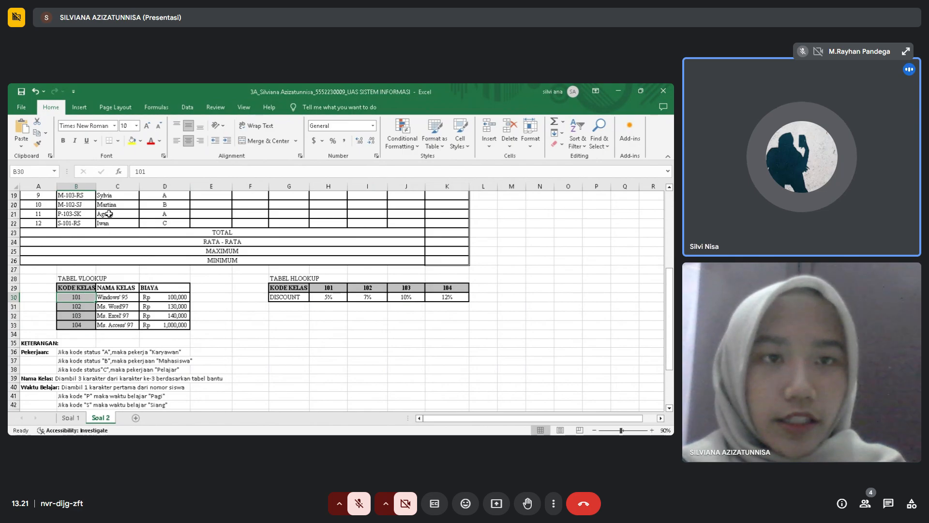
{"action": "left_click", "coordinate": [152, 173]}
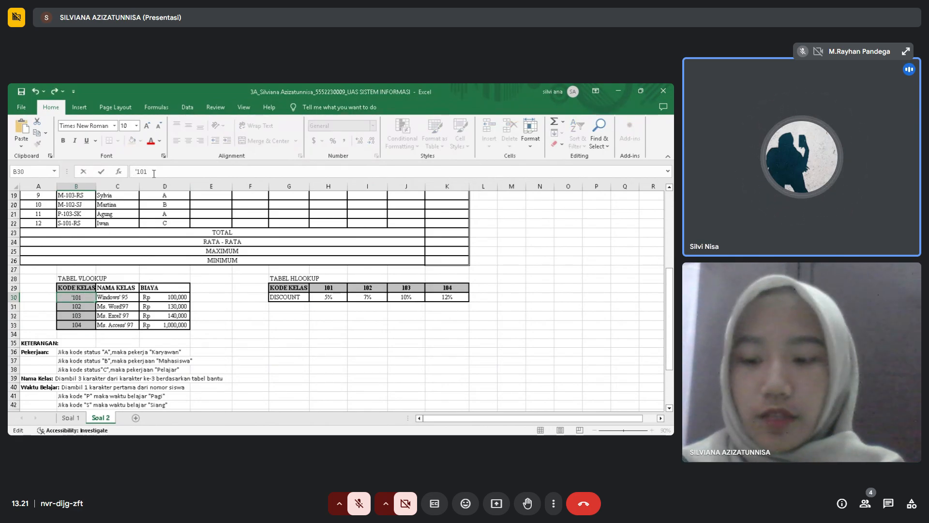
{"action": "key", "text": "Return"}
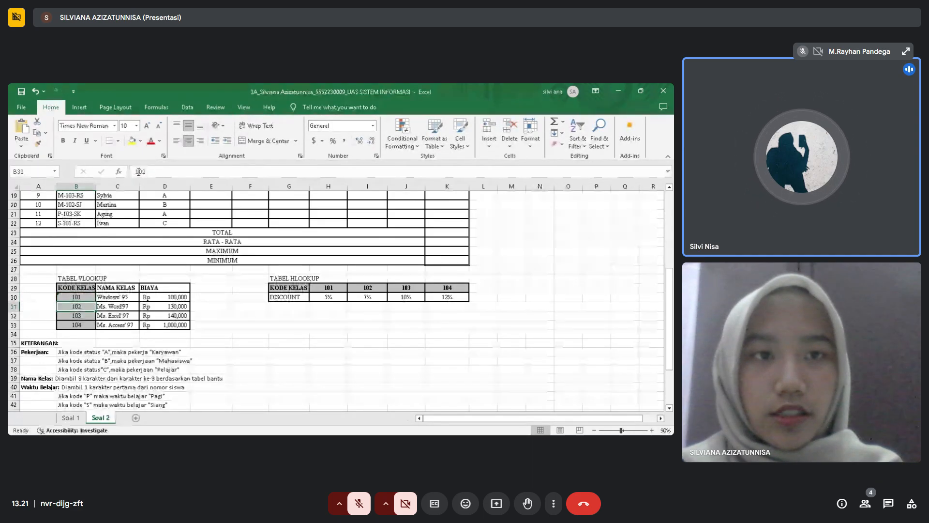
{"action": "left_click", "coordinate": [172, 174]}
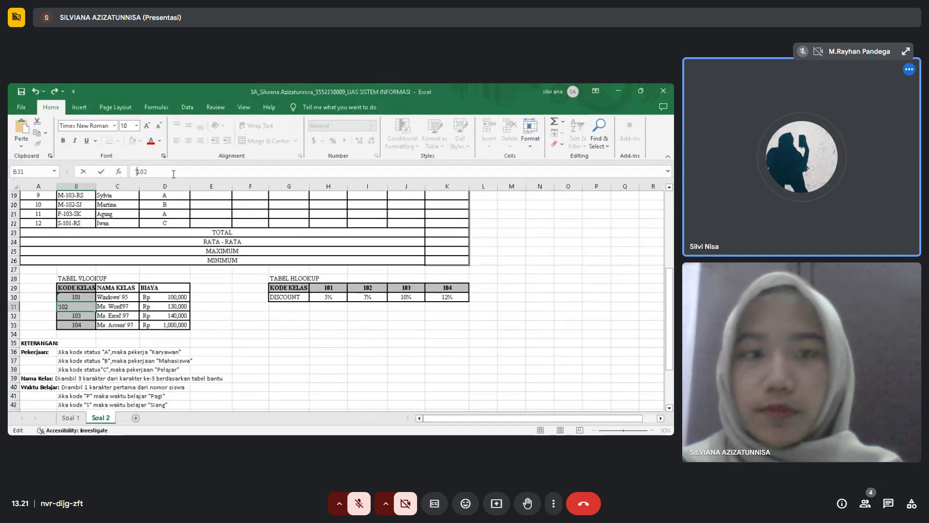
{"action": "key", "text": "Return"}
{"action": "left_click", "coordinate": [136, 172]}
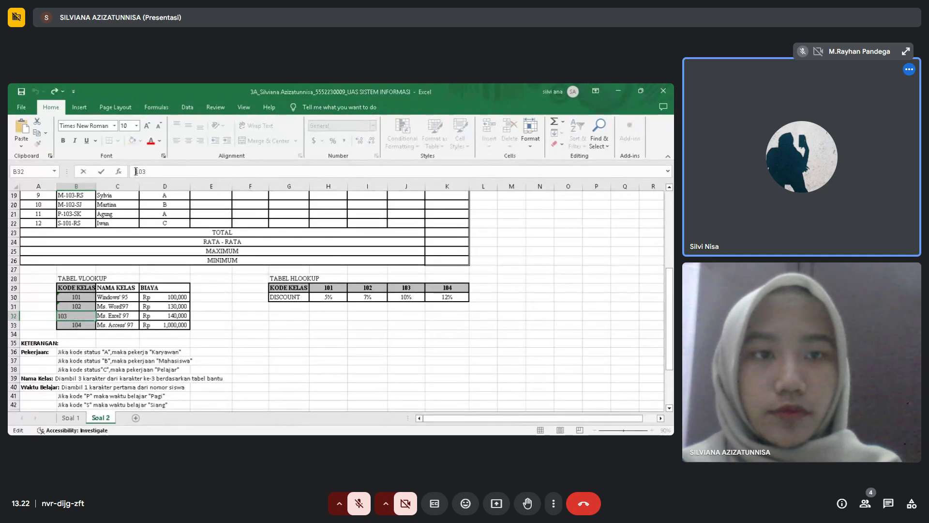
{"action": "key", "text": "Return"}
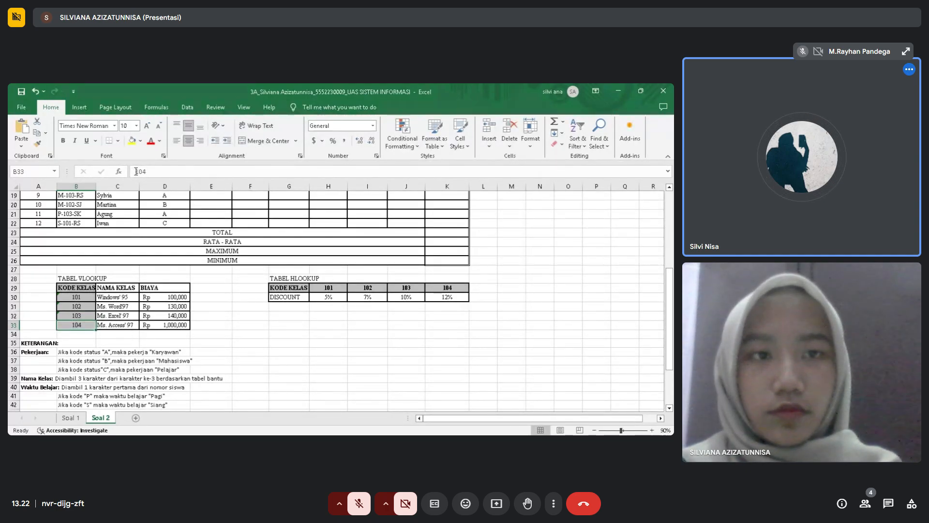
{"action": "left_click", "coordinate": [136, 172]}
{"action": "key", "text": "Return"}
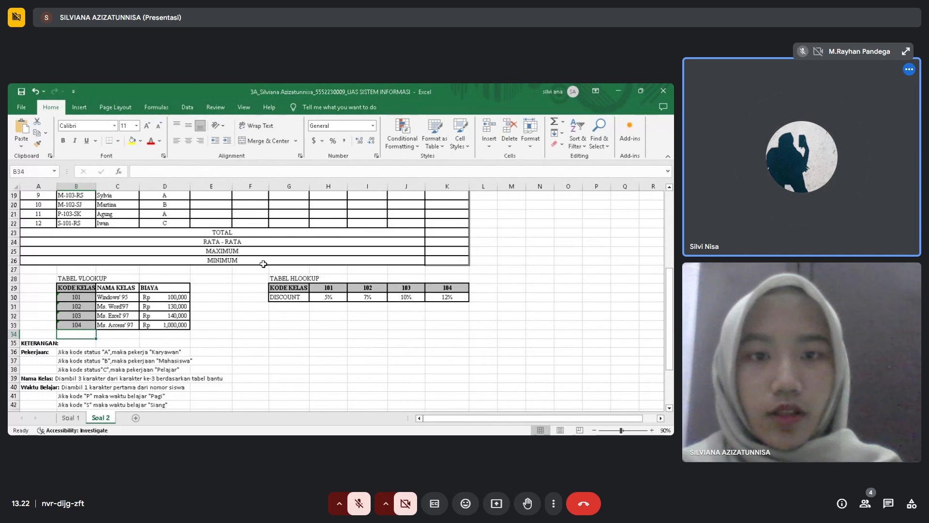
- Convert the TABEL HLOOKUP class codes 101 to 104 in H29:K29 to text by prefixing each with an apostrophe
{"action": "left_click", "coordinate": [332, 289]}
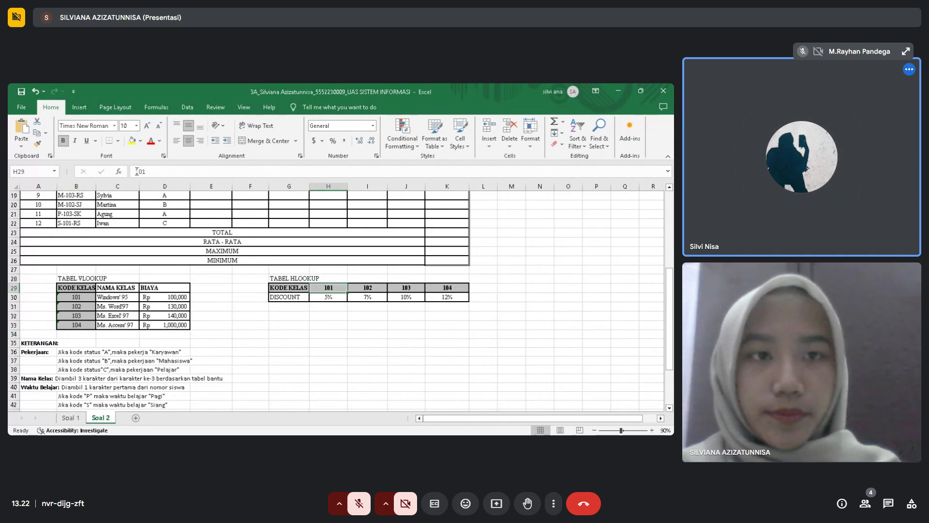
{"action": "left_click", "coordinate": [136, 171]}
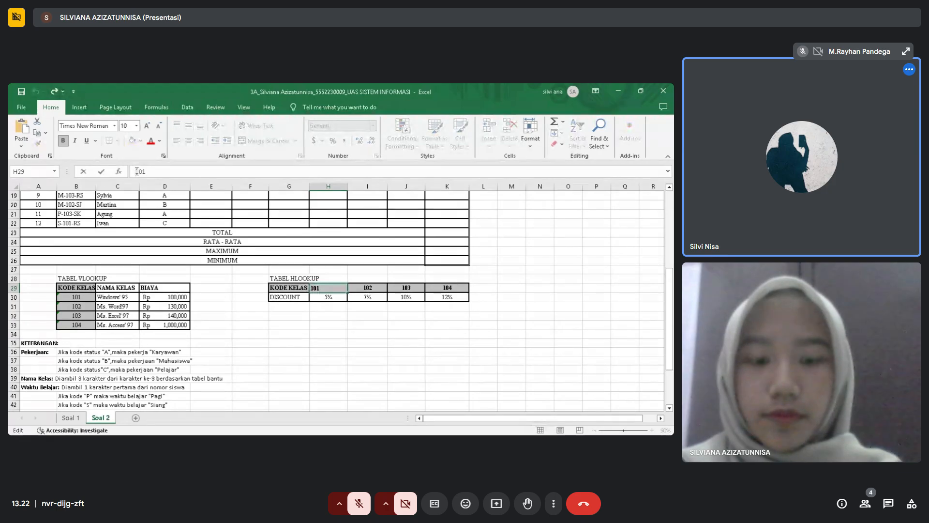
{"action": "key", "text": "Return"}
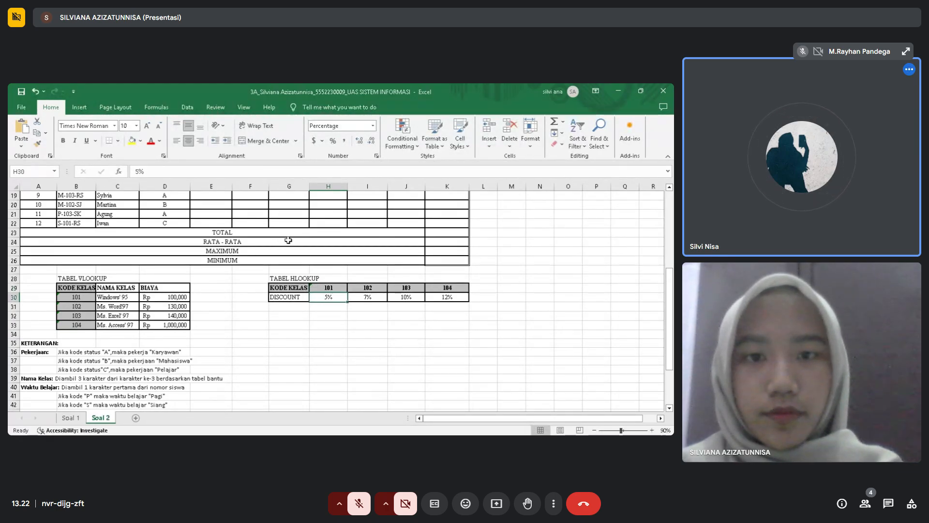
{"action": "left_click", "coordinate": [371, 287]}
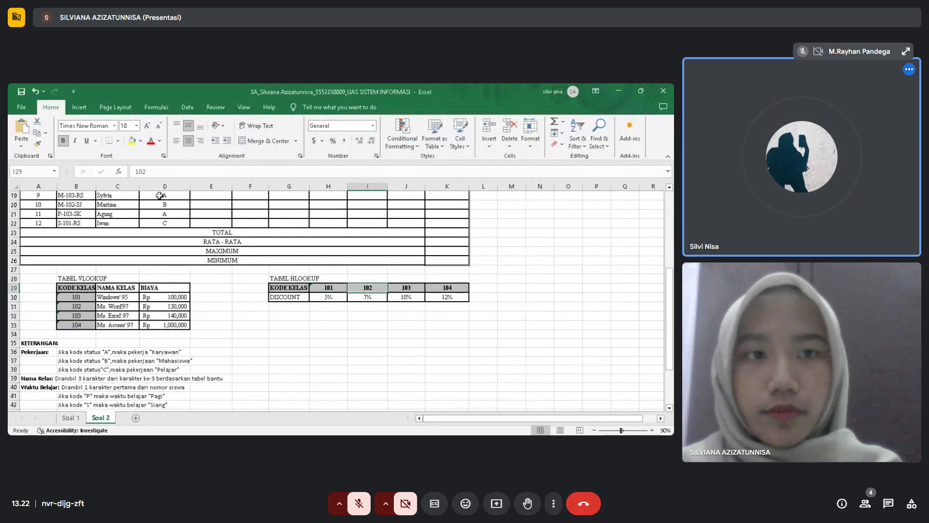
{"action": "left_click", "coordinate": [138, 171]}
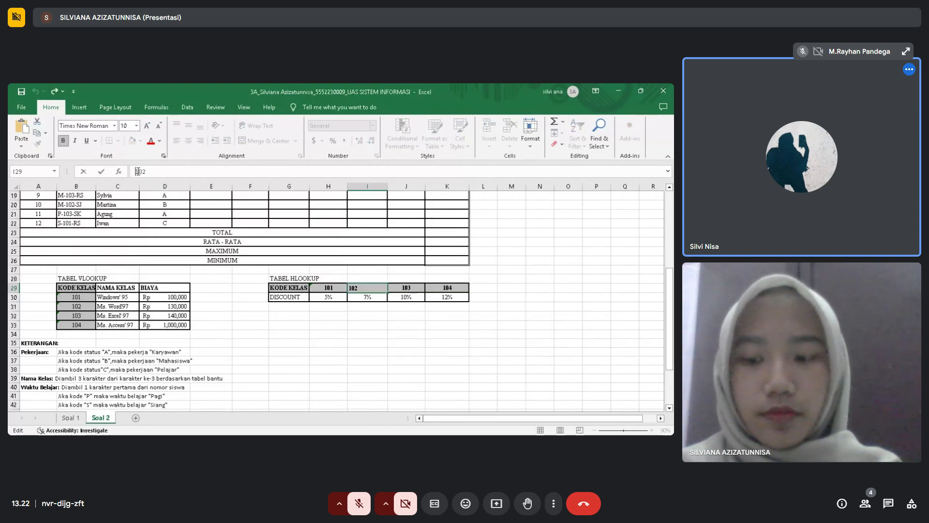
{"action": "type", "text": "'"}
{"action": "key", "text": "Return"}
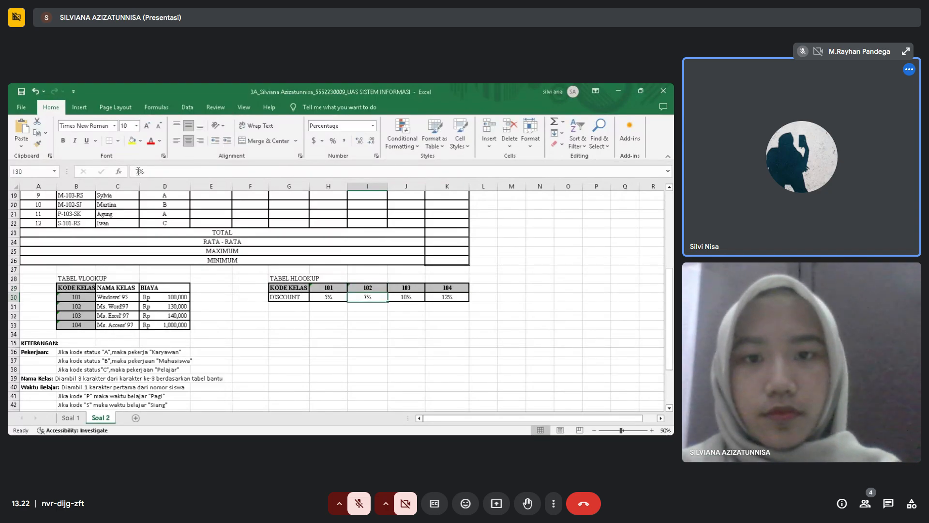
{"action": "left_click", "coordinate": [402, 287]}
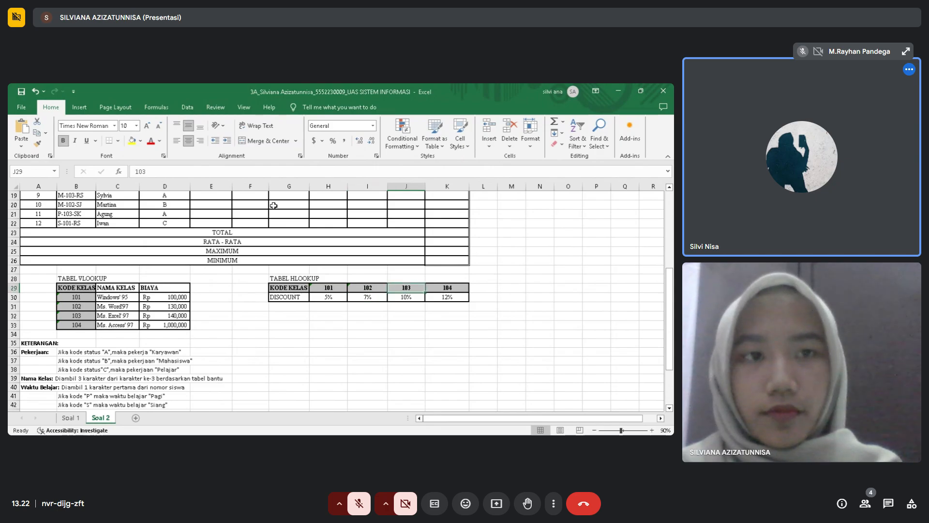
{"action": "left_click", "coordinate": [136, 170]}
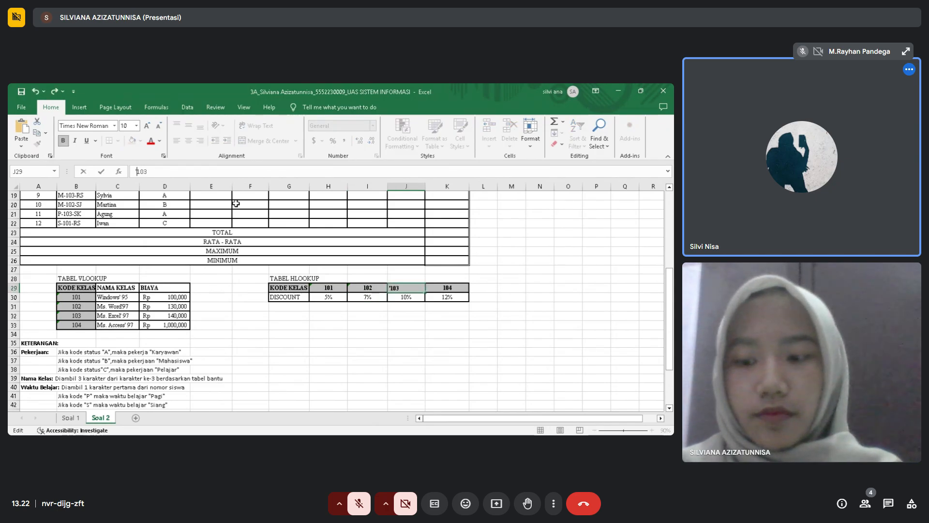
{"action": "key", "text": "Return"}
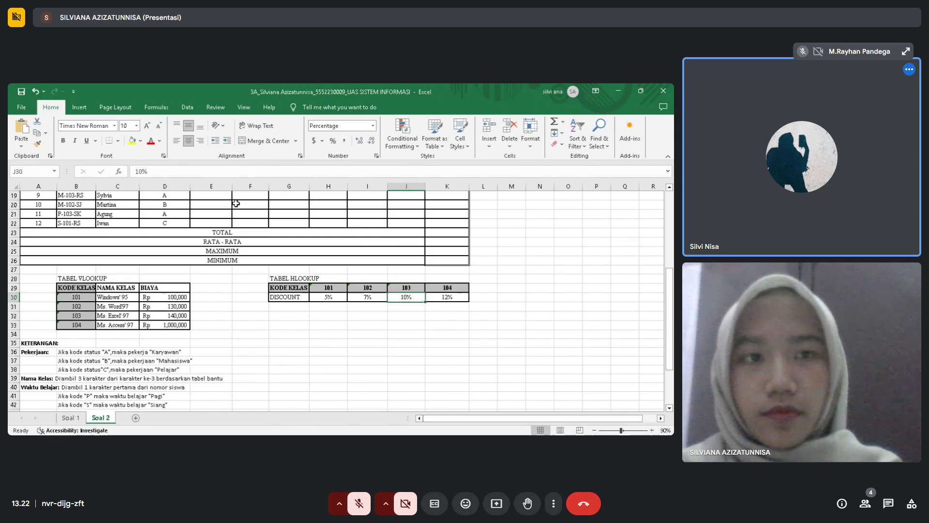
{"action": "left_click", "coordinate": [451, 286]}
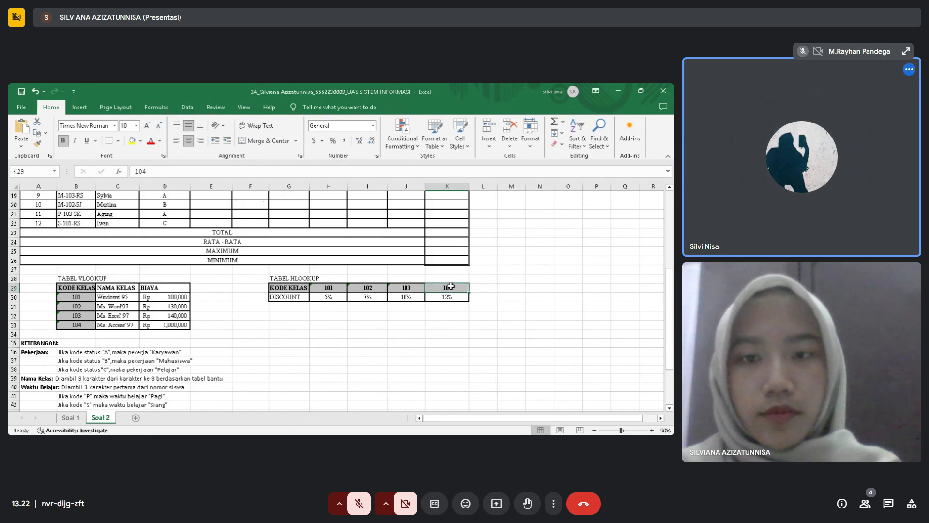
{"action": "left_click", "coordinate": [137, 170]}
{"action": "type", "text": "'"}
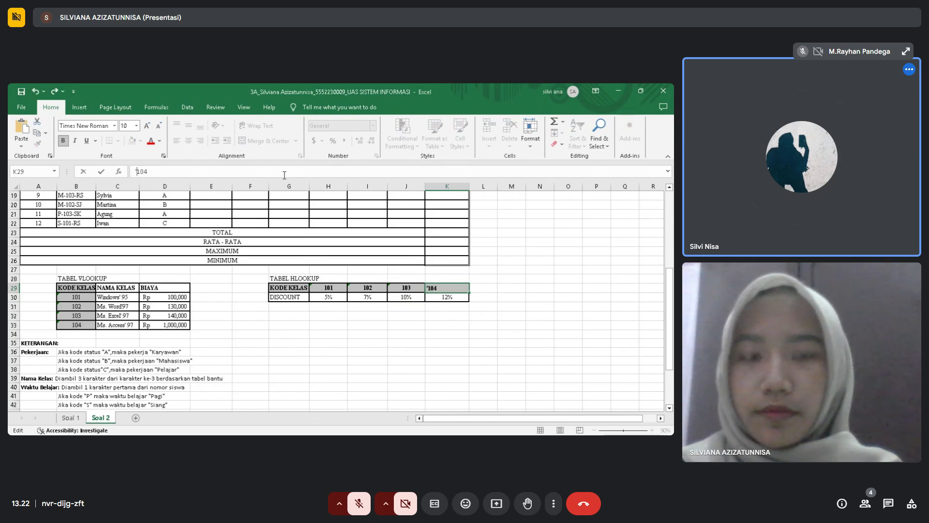
{"action": "key", "text": "Return"}
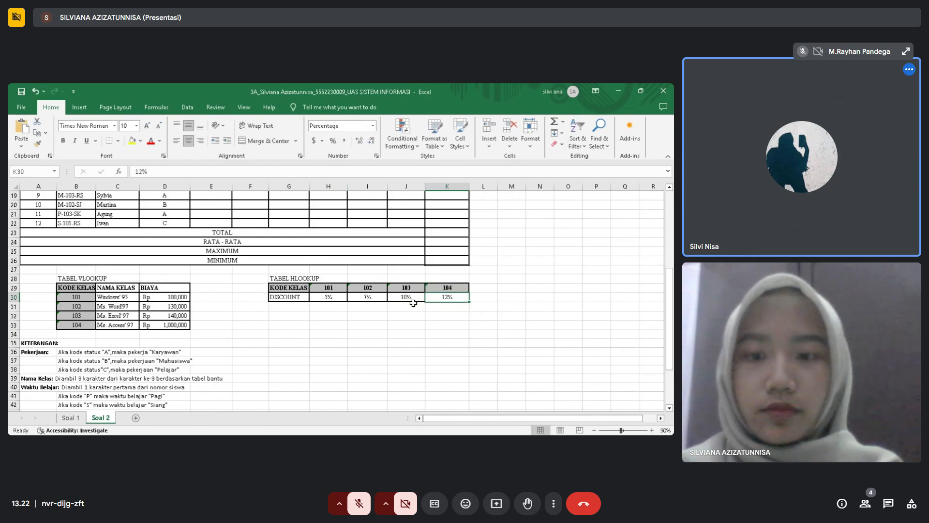
- Start the PEKERJAAN formula in E11 with an IF that returns "Karyawan" when the status code in D11 is "A"
{"action": "scroll", "coordinate": [413, 303], "scroll_direction": "up", "scroll_amount": 4}
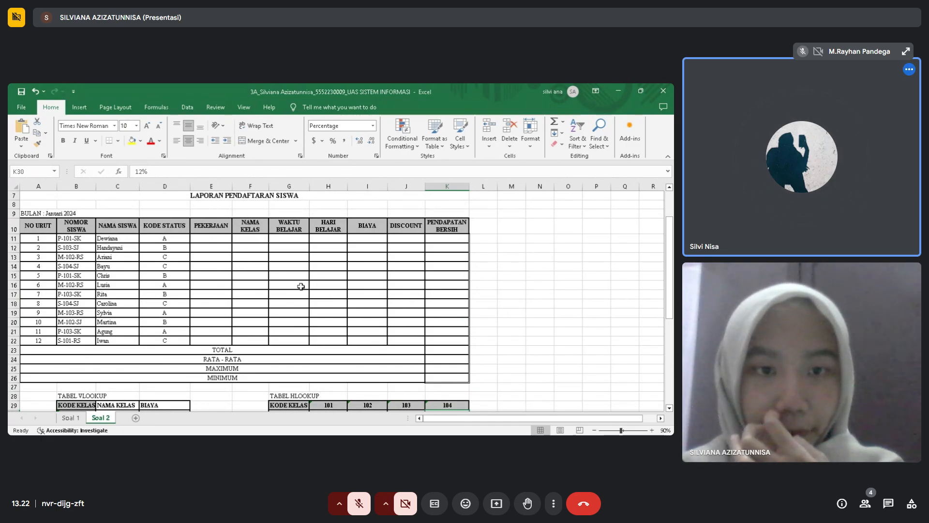
{"action": "scroll", "coordinate": [301, 286], "scroll_direction": "down", "scroll_amount": 7}
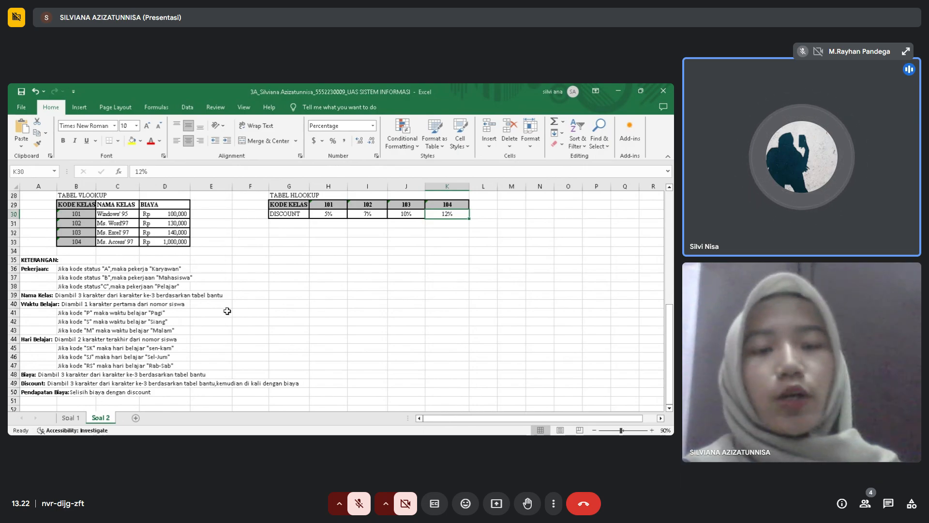
{"action": "scroll", "coordinate": [229, 311], "scroll_direction": "up", "scroll_amount": 8}
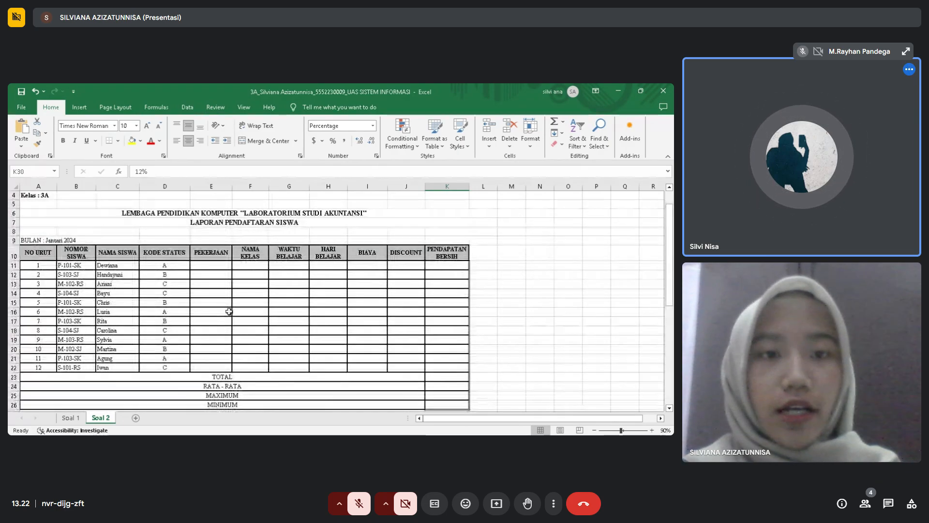
{"action": "left_click", "coordinate": [212, 265]}
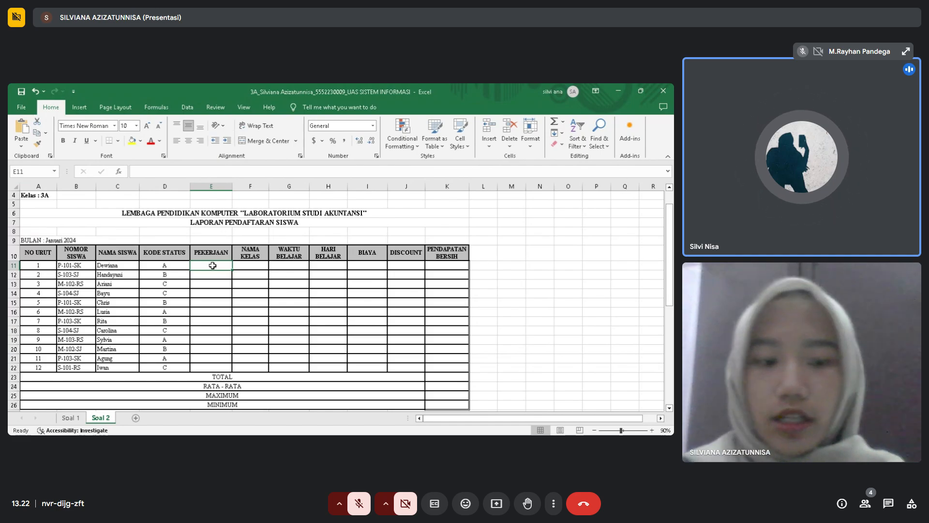
{"action": "type", "text": "=I"}
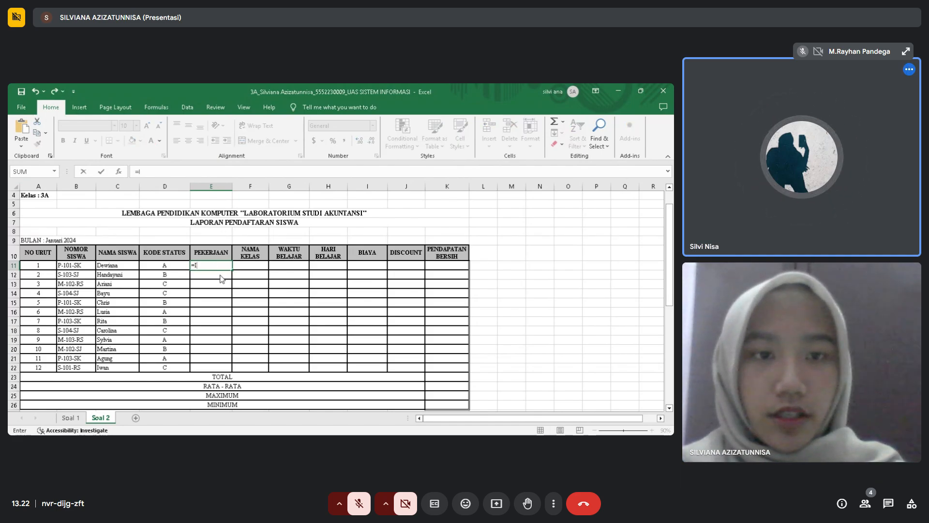
{"action": "type", "text": "F("}
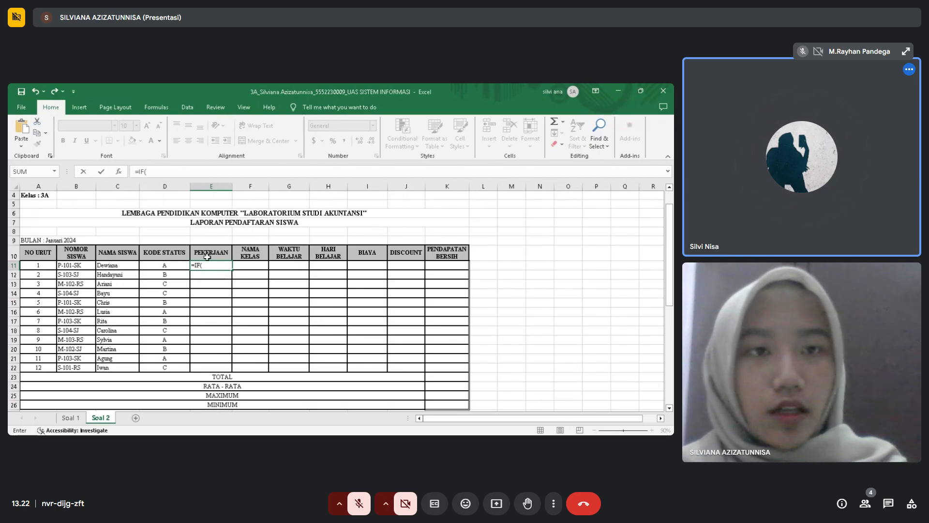
{"action": "left_click", "coordinate": [164, 266]}
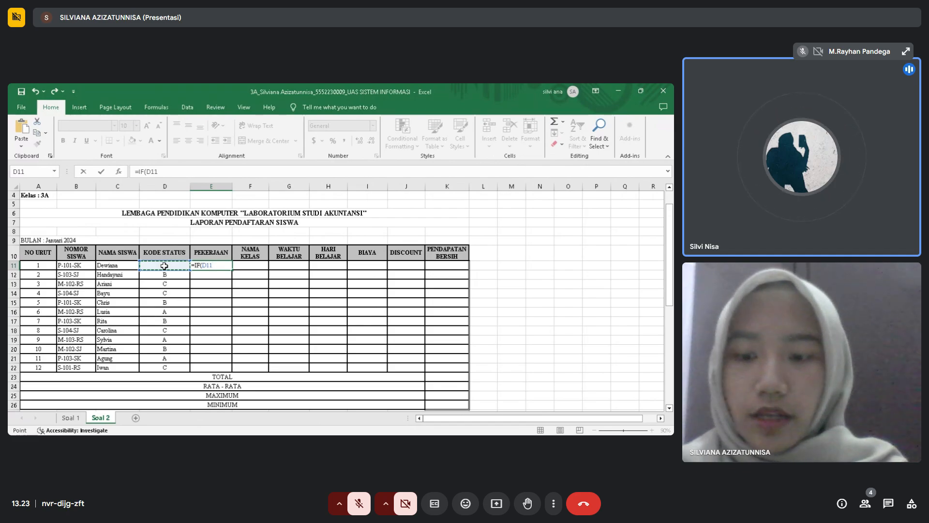
{"action": "type", "text": "=\"A\""}
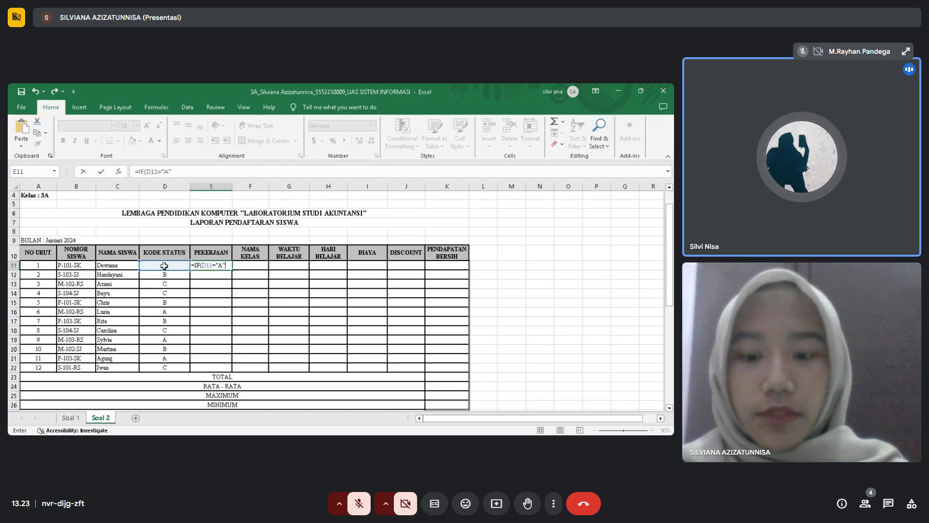
{"action": "type", "text": ","}
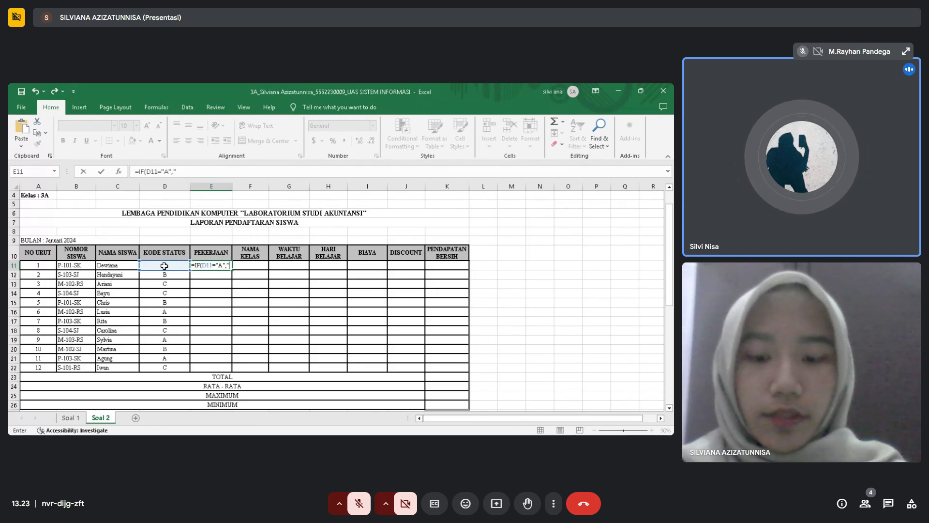
{"action": "type", "text": "\"Karya"}
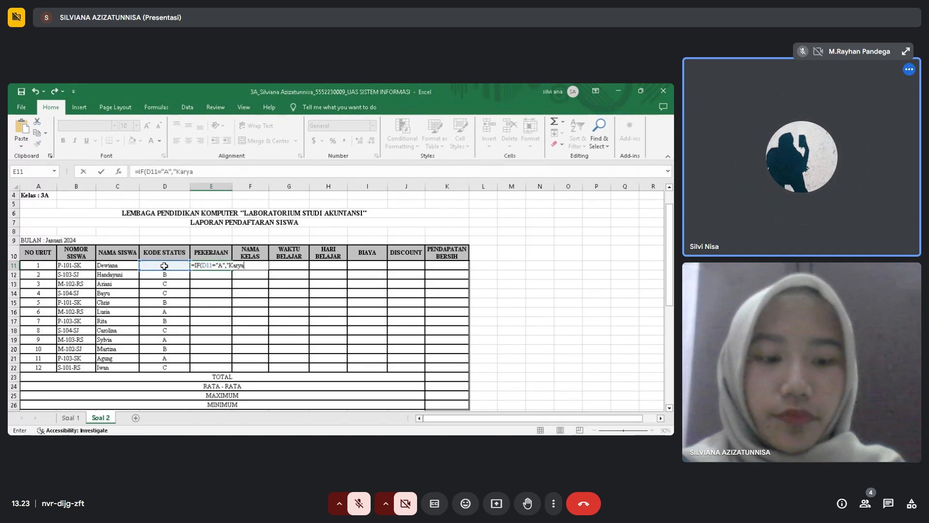
{"action": "type", "text": "wan\","}
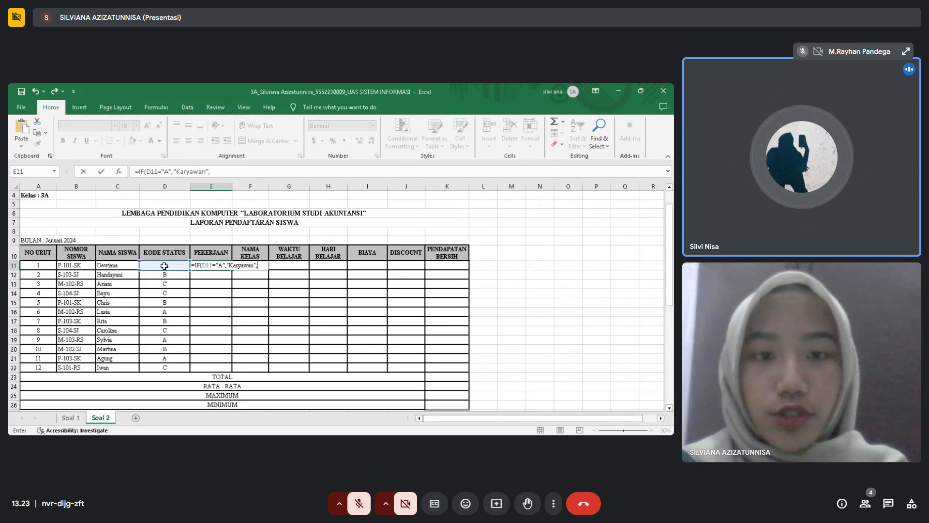
- Nest a second IF in the E11 formula that returns "Mahasiswa" when D11 is "B" and "Pelajar" otherwise
{"action": "type", "text": "i"}
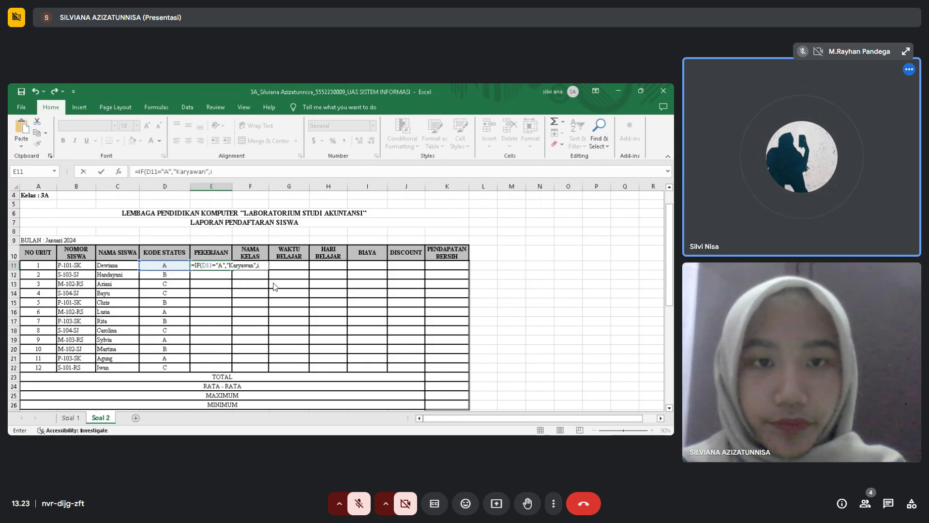
{"action": "key", "text": "Tab"}
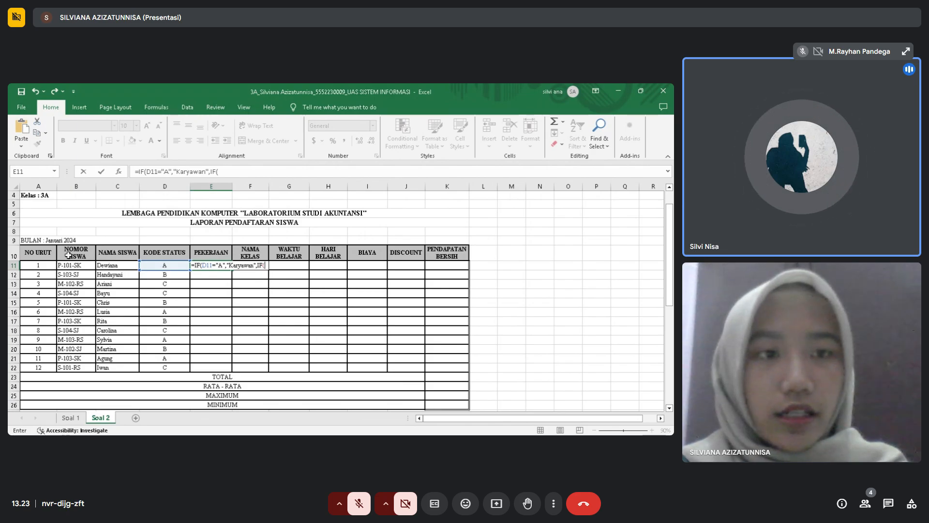
{"action": "left_click", "coordinate": [170, 266]}
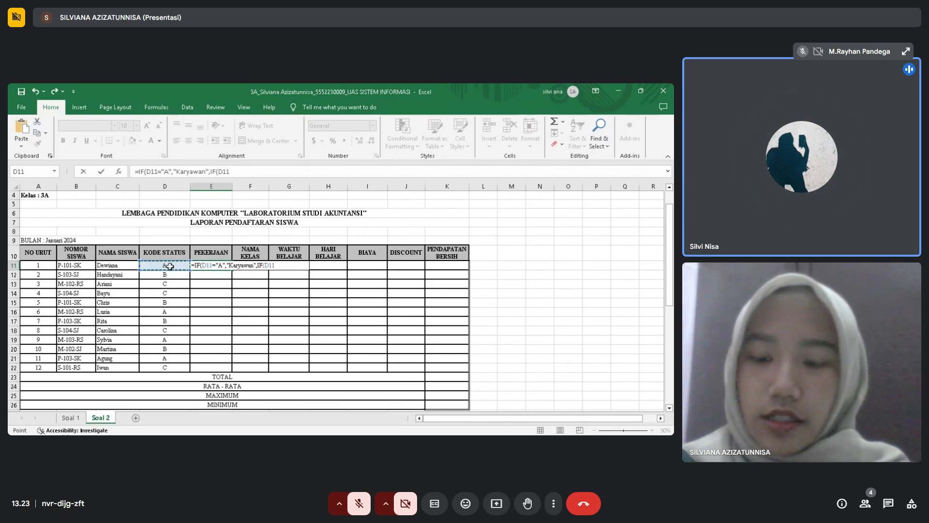
{"action": "type", "text": "="}
{"action": "type", "text": "\"B"}
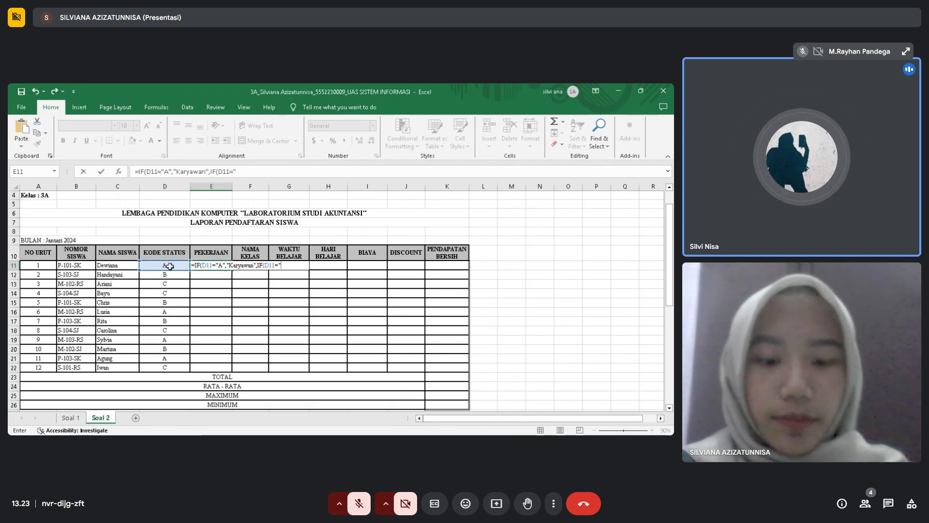
{"action": "type", "text": "\""}
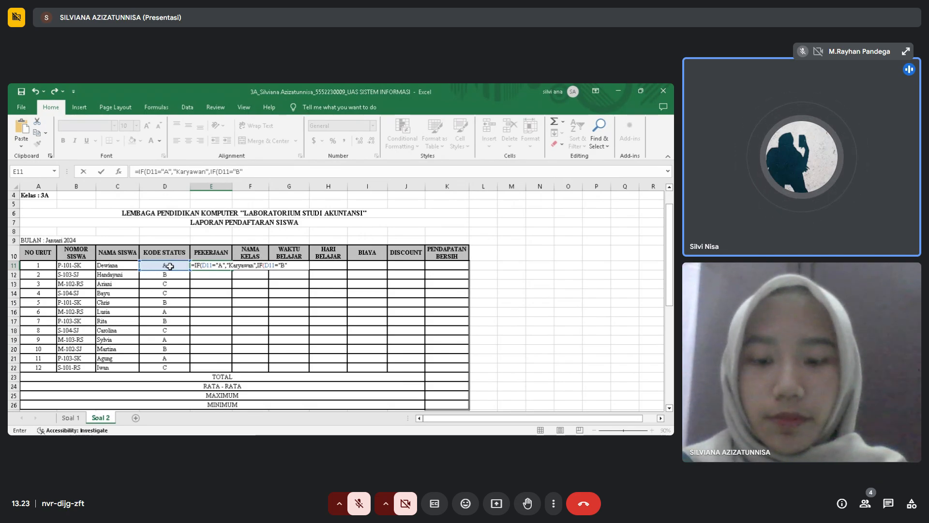
{"action": "type", "text": ",M"}
{"action": "key", "text": "BackSpace"}
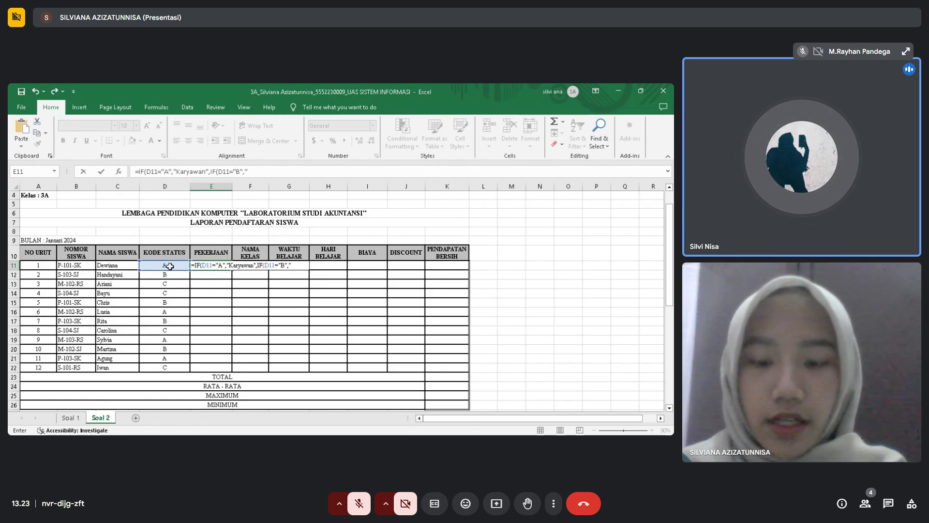
{"action": "type", "text": "\"Mahasiswa\","}
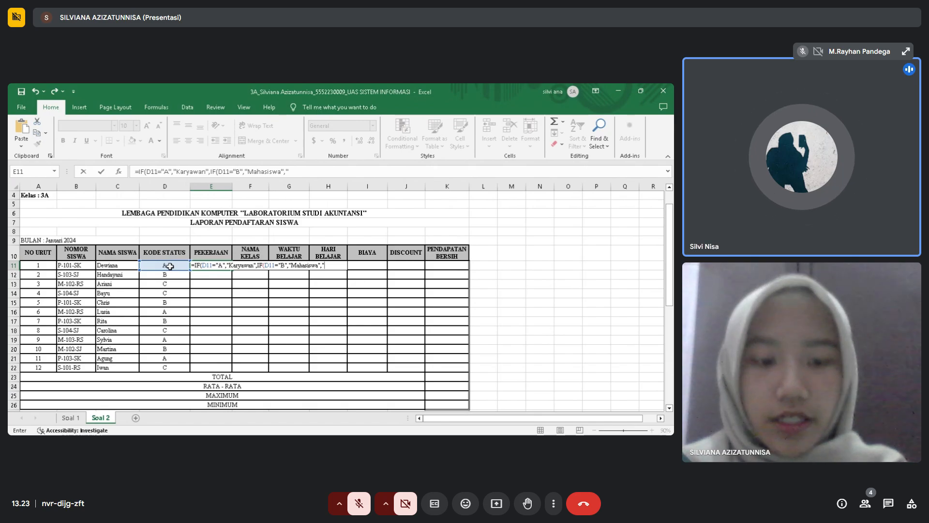
{"action": "type", "text": "Pela"}
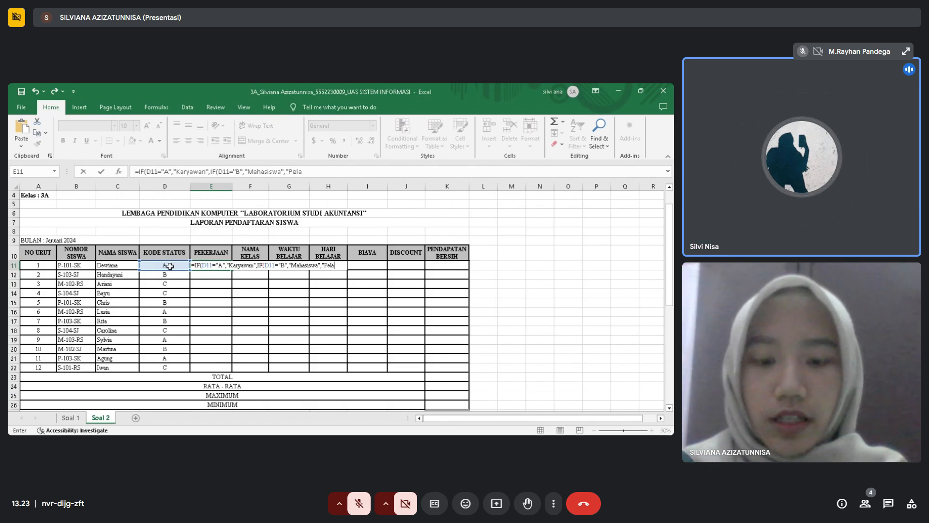
{"action": "type", "text": "jar"}
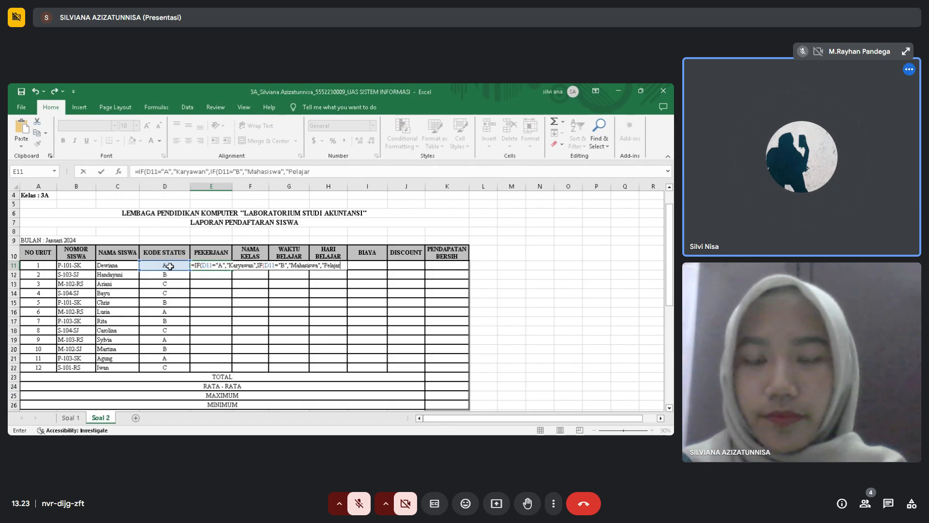
{"action": "type", "text": "\""}
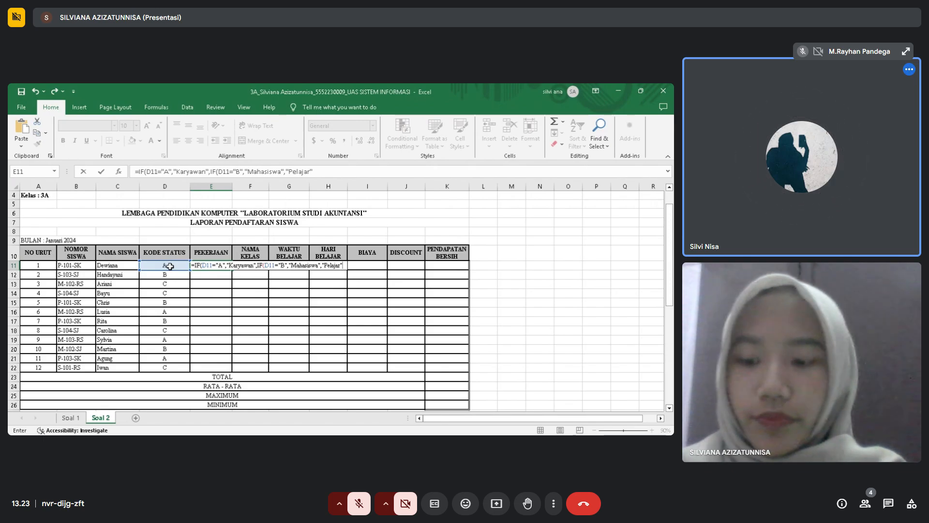
- Complete the PEKERJAAN formula in E11 as =IF(D11="A","Karyawan",IF(D11="B","Mahasiswa","Pelajar")) and fill it down to E22
{"action": "type", "text": "))"}
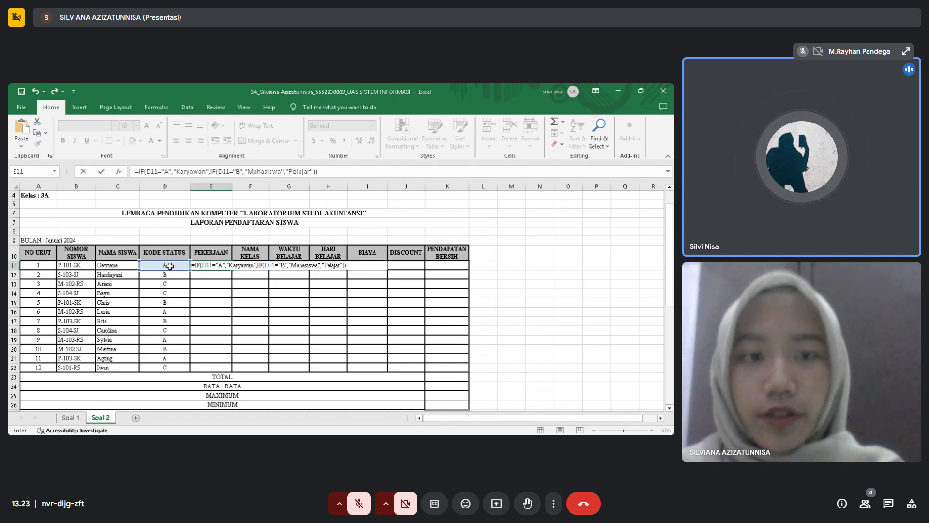
{"action": "key", "text": "Return"}
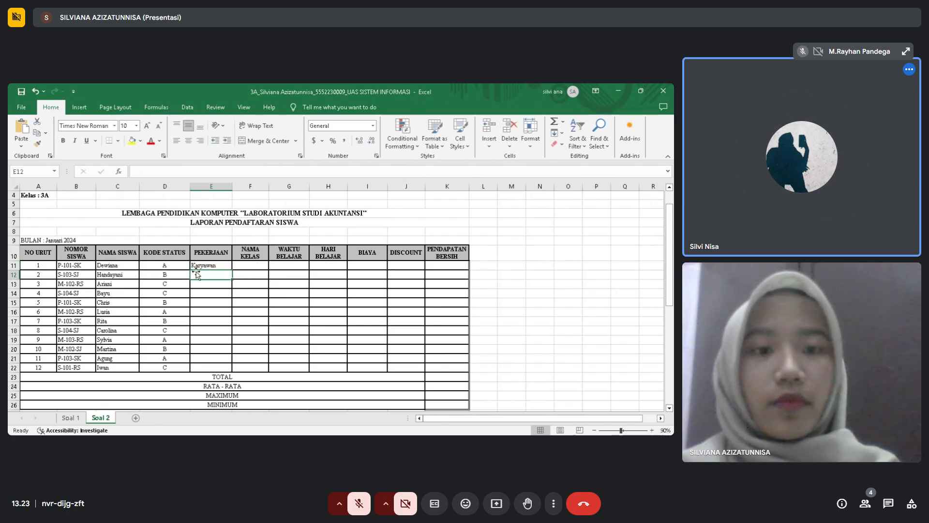
{"action": "left_click", "coordinate": [208, 263]}
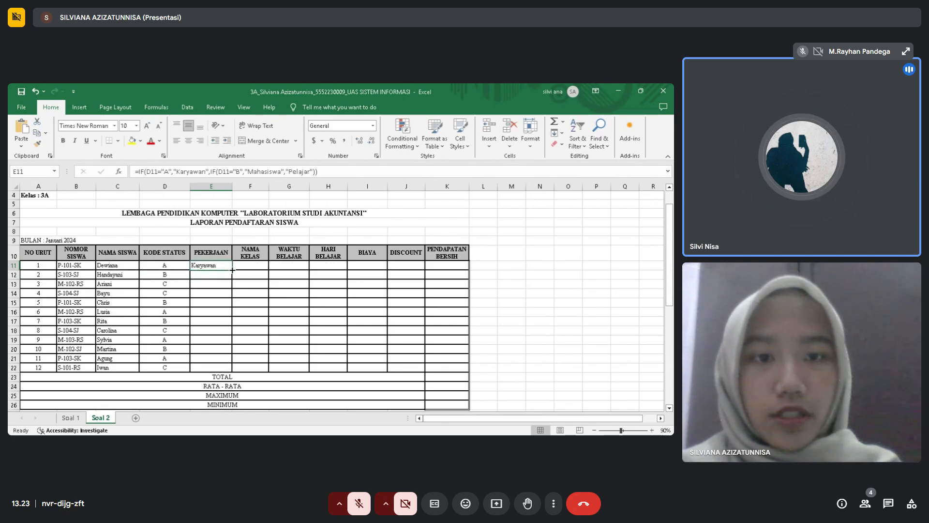
{"action": "left_click_drag", "start_coordinate": [232, 269], "coordinate": [233, 369]}
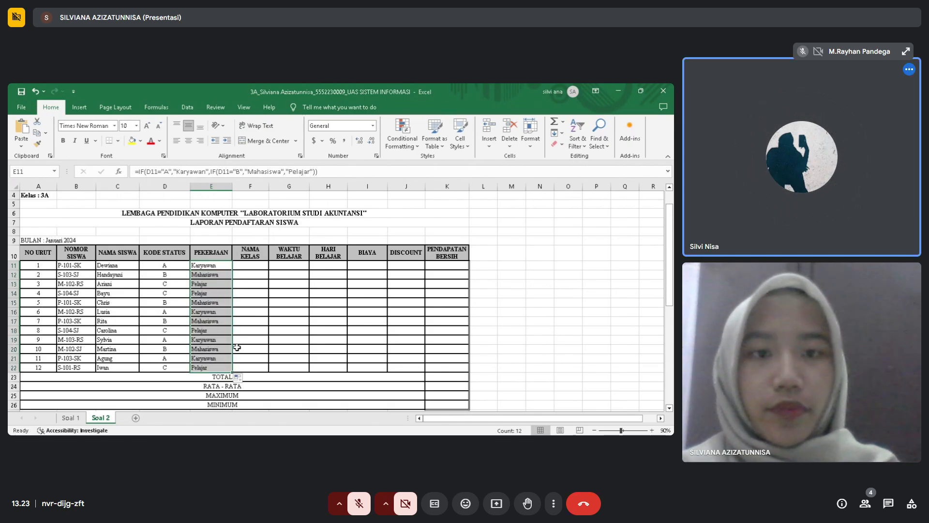
- Start a VLOOKUP formula in NAMA KELAS cell F11 with MID(B11,3,3) as the lookup value
{"action": "left_click", "coordinate": [255, 266]}
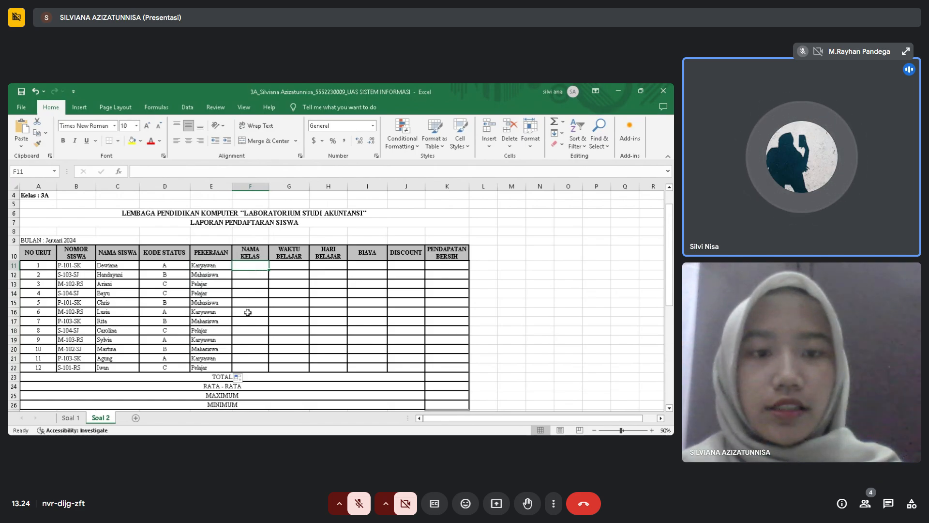
{"action": "scroll", "coordinate": [248, 312], "scroll_direction": "down", "scroll_amount": 8}
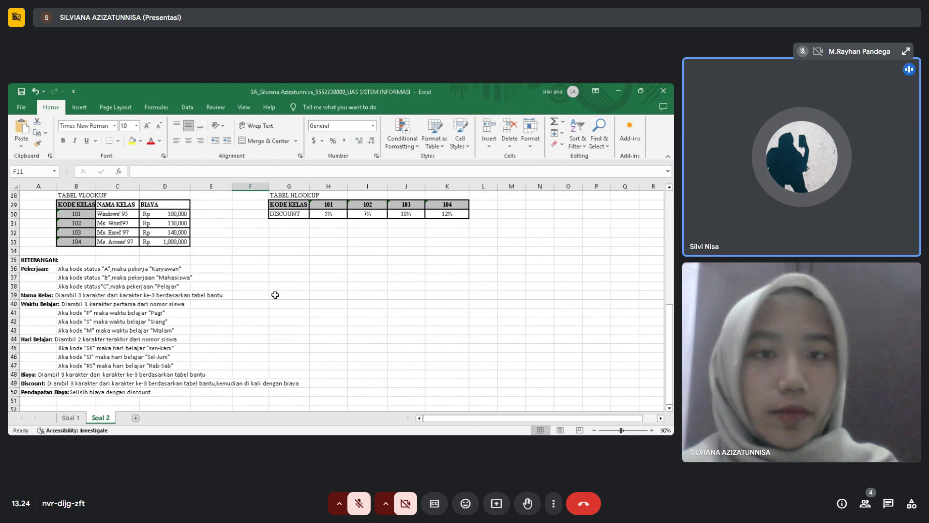
{"action": "scroll", "coordinate": [275, 295], "scroll_direction": "up", "scroll_amount": 8}
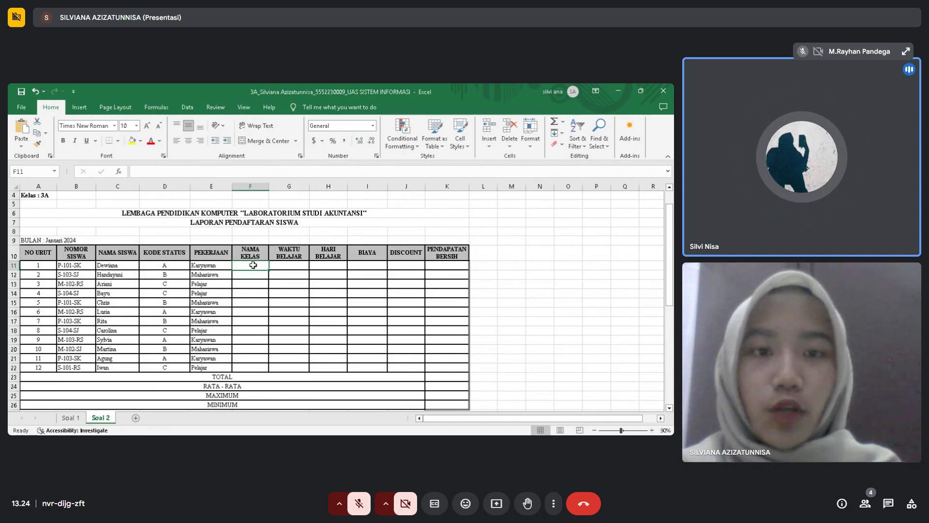
{"action": "type", "text": "=v"}
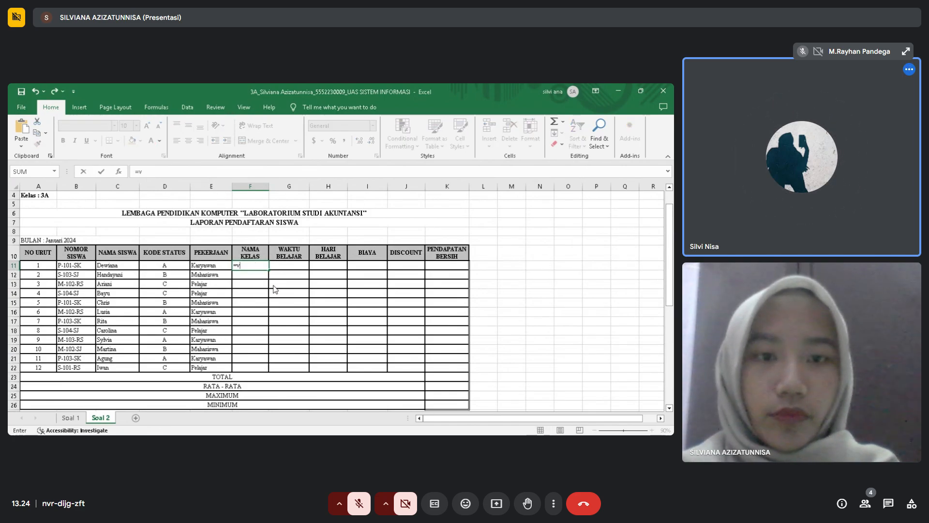
{"action": "key", "text": "Tab"}
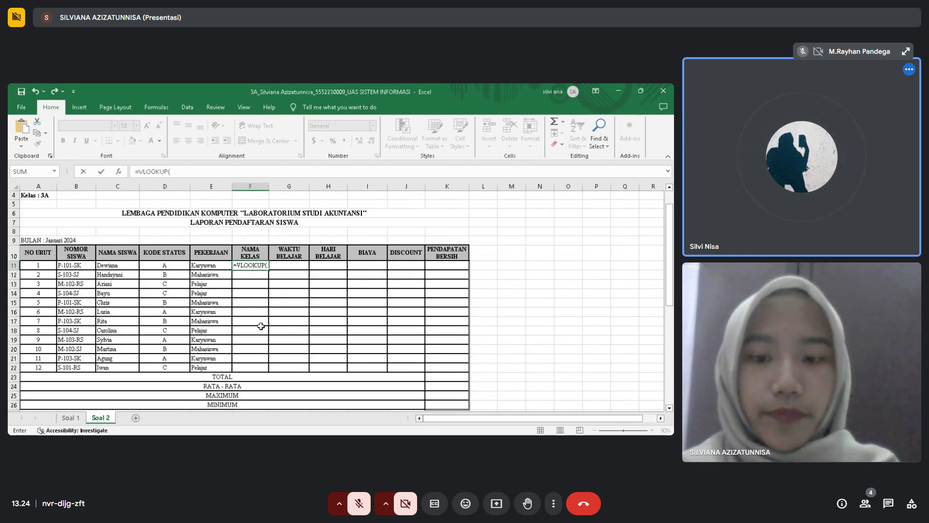
{"action": "type", "text": "m"}
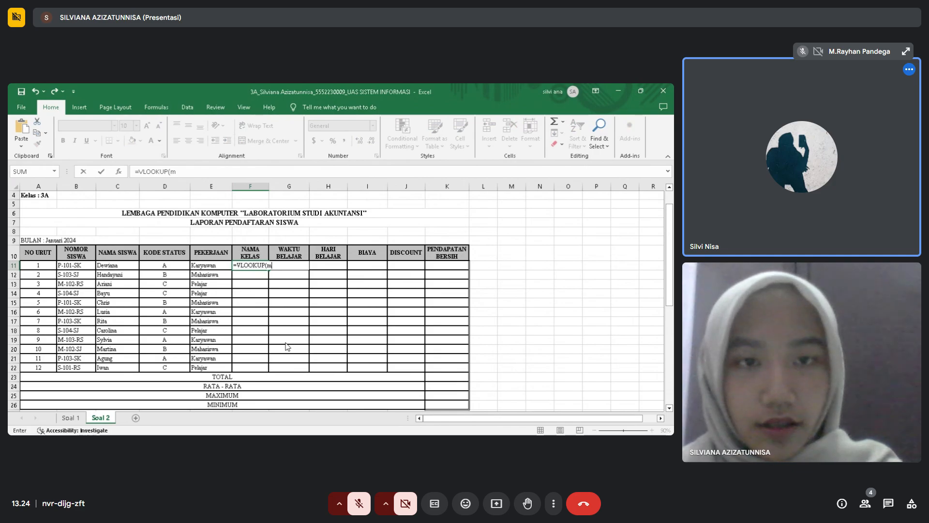
{"action": "type", "text": "i"}
{"action": "key", "text": "Tab"}
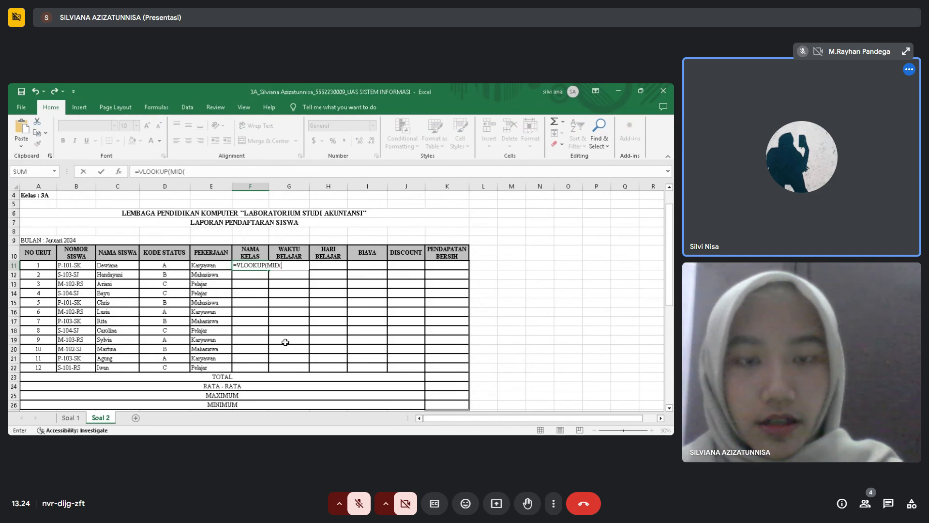
{"action": "left_click", "coordinate": [78, 266]}
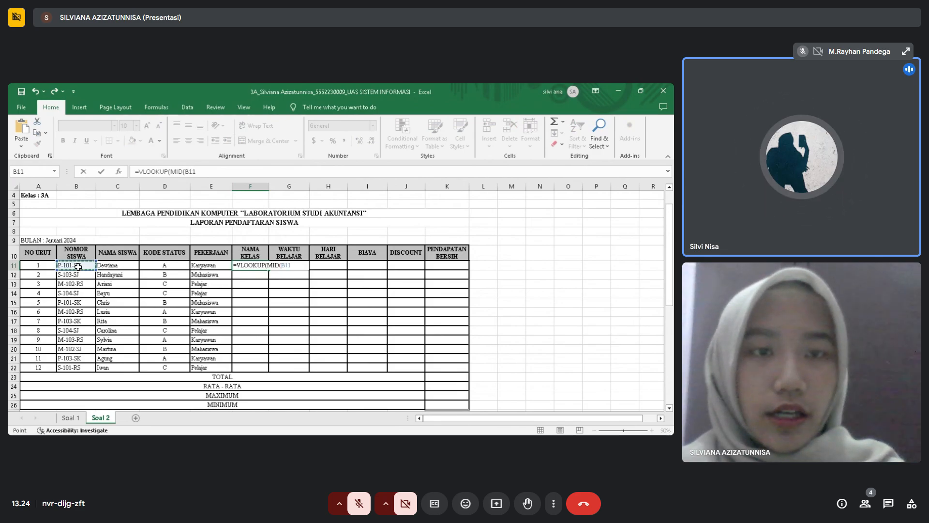
{"action": "type", "text": ","}
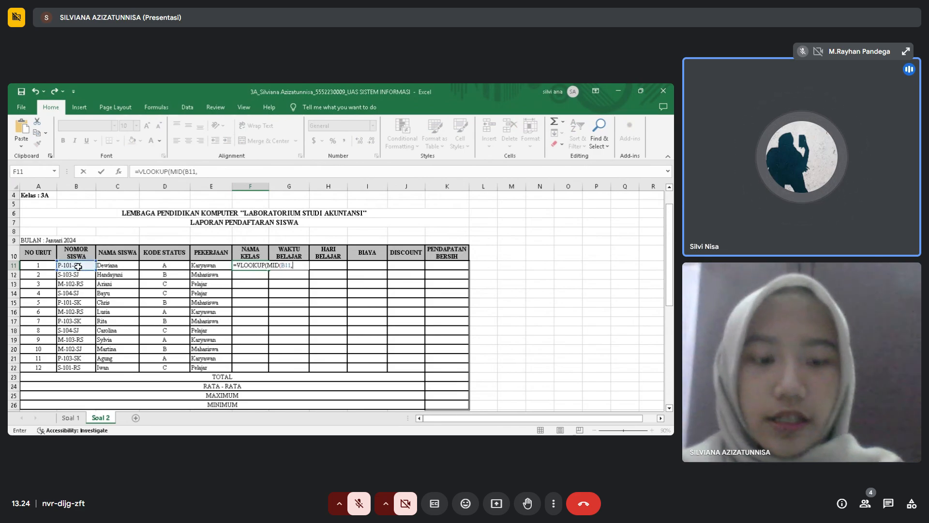
{"action": "type", "text": "3,3),"}
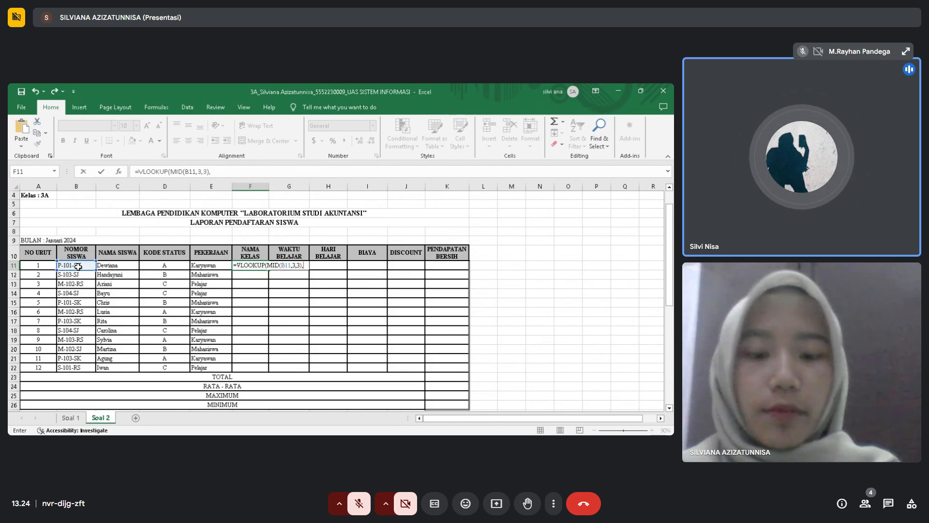
- Complete the F11 lookup with the named range TABEL_VLOOKUP and column index 2, and fill it down to F22
{"action": "type", "text": "T"}
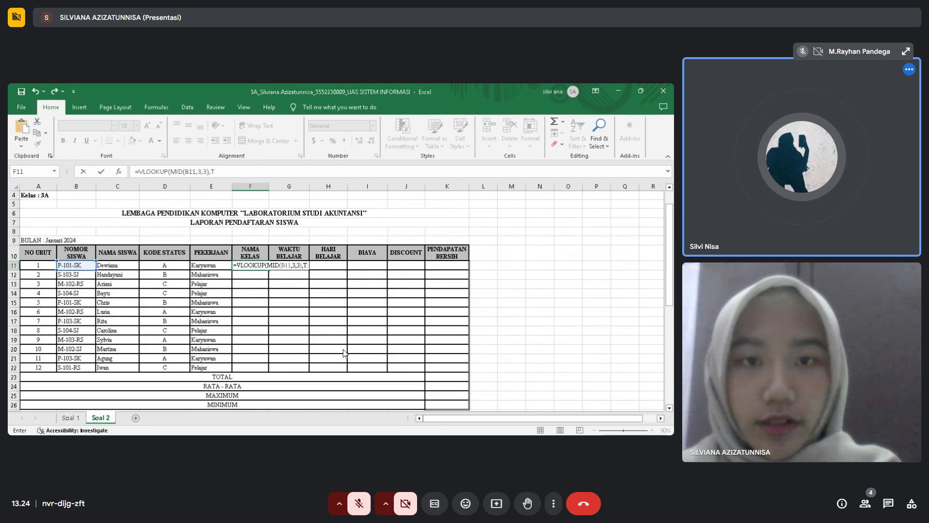
{"action": "key", "text": "Tab"}
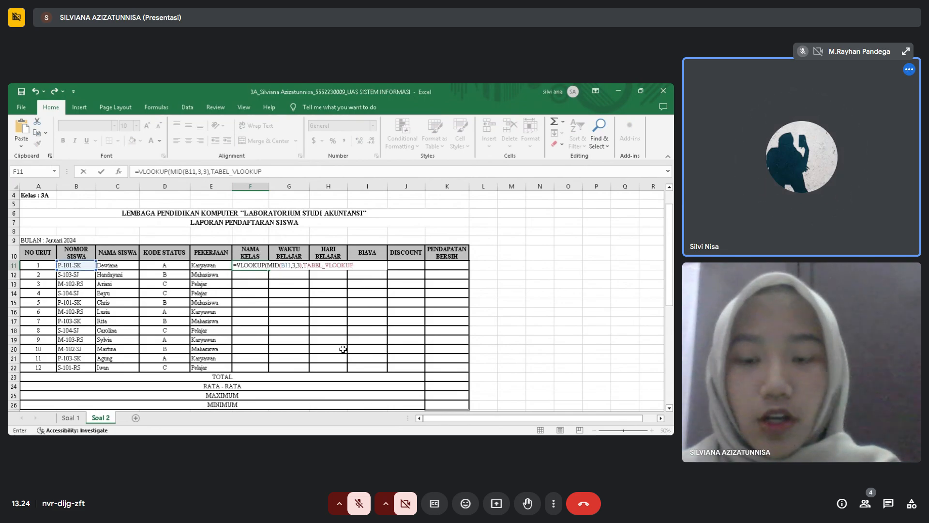
{"action": "type", "text": ","}
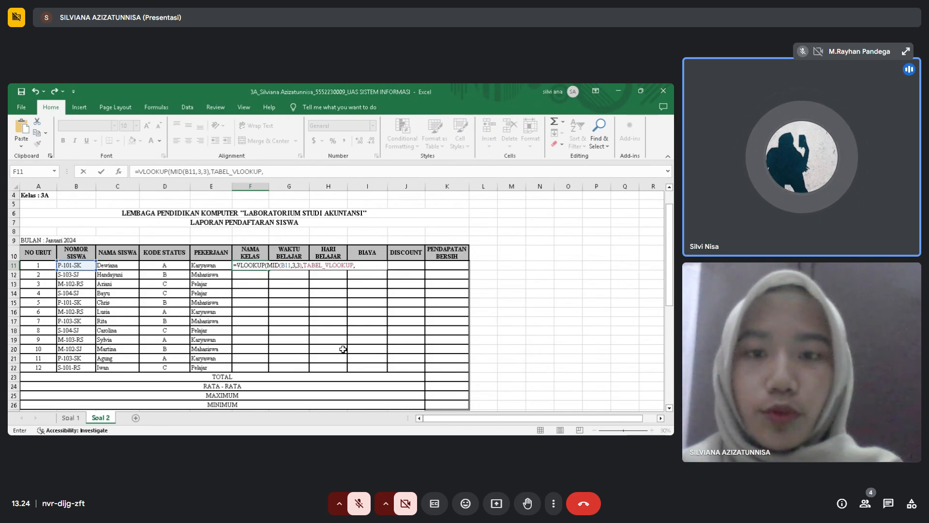
{"action": "type", "text": "2"}
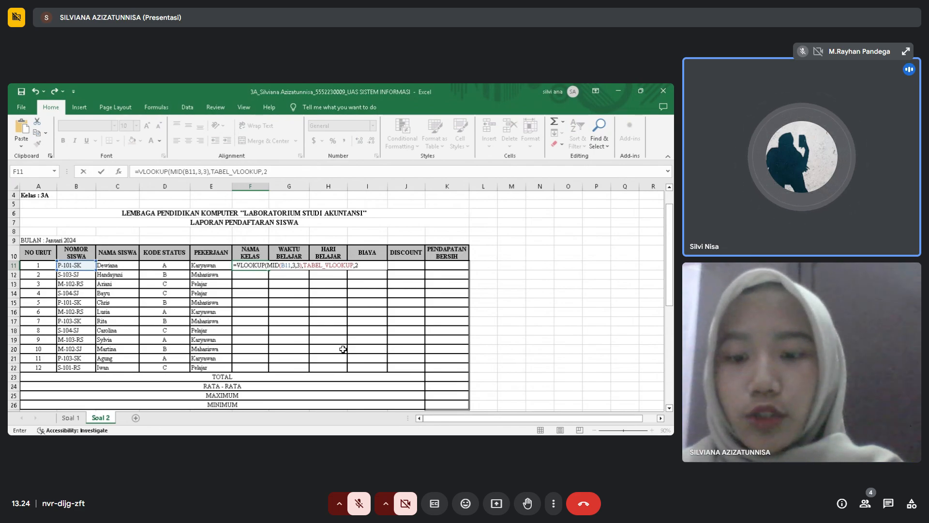
{"action": "type", "text": ")"}
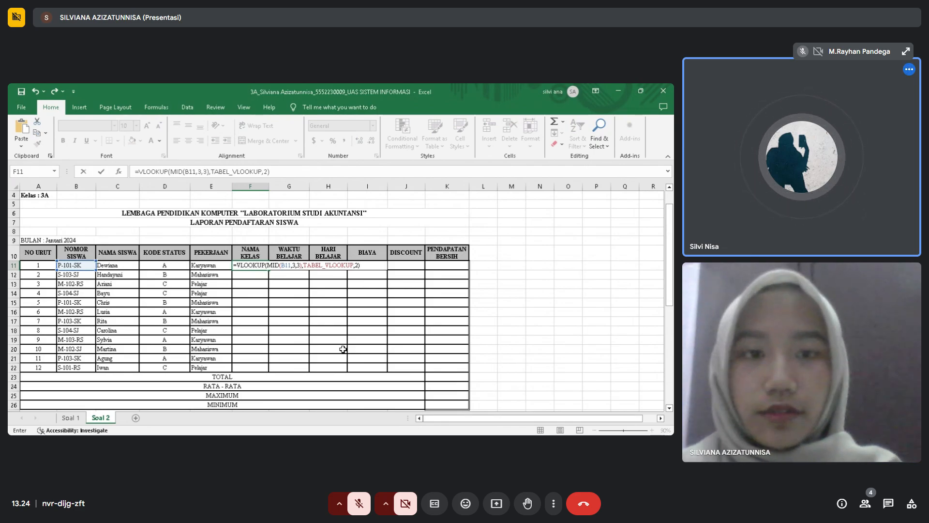
{"action": "key", "text": "Return"}
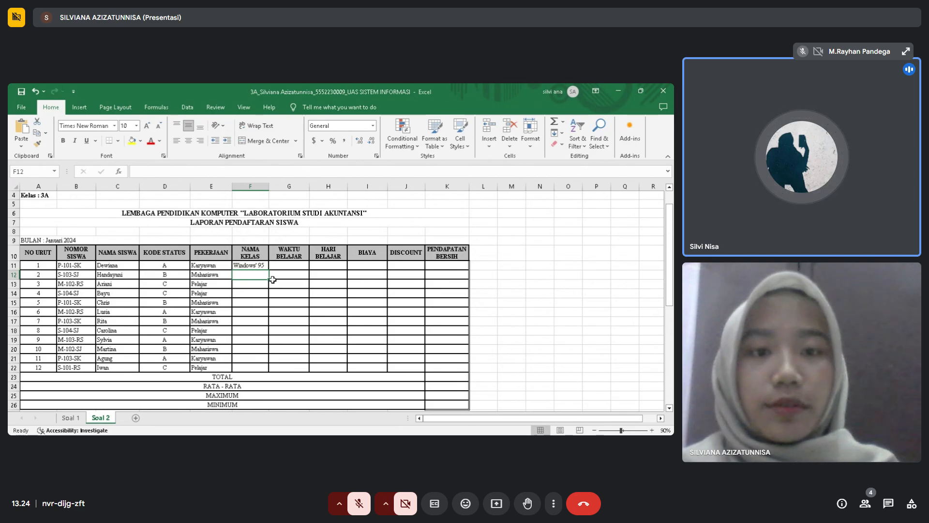
{"action": "left_click", "coordinate": [259, 267]}
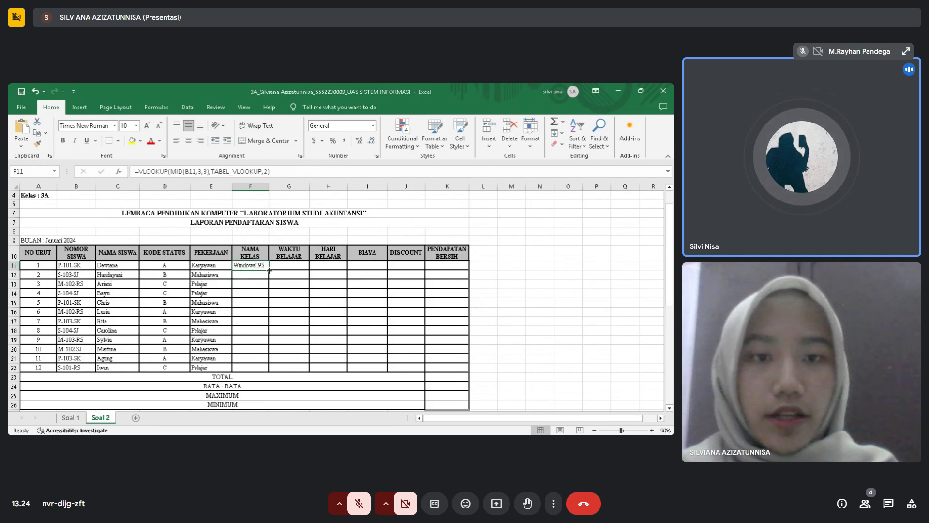
{"action": "left_click_drag", "start_coordinate": [268, 269], "coordinate": [273, 371]}
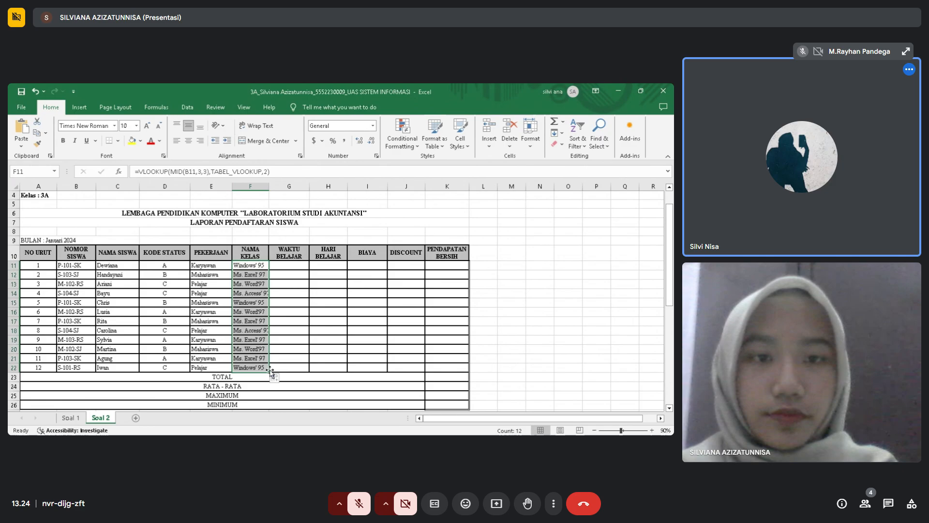
- Start an IF formula in WAKTU BELAJAR cell G11 that tests whether LEFT(B11,1)="P"
{"action": "left_click", "coordinate": [295, 268]}
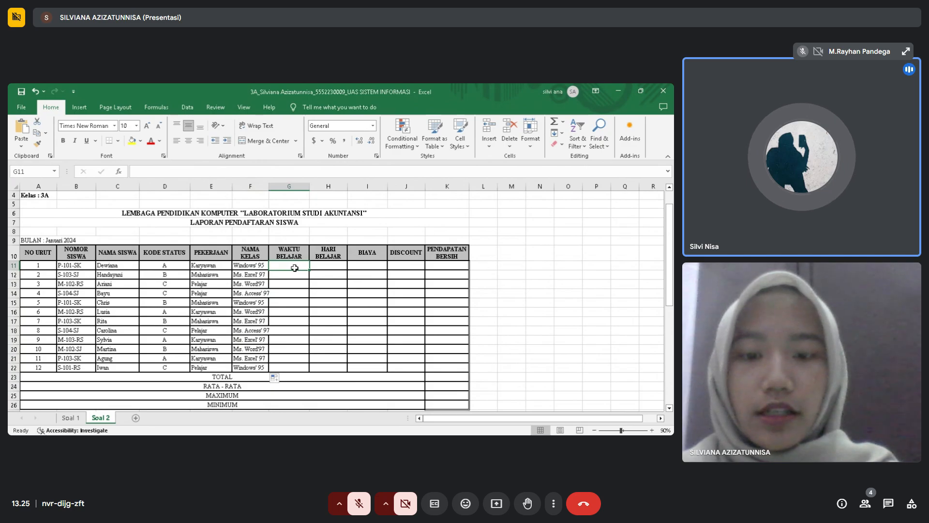
{"action": "scroll", "coordinate": [295, 267], "scroll_direction": "down", "scroll_amount": 8}
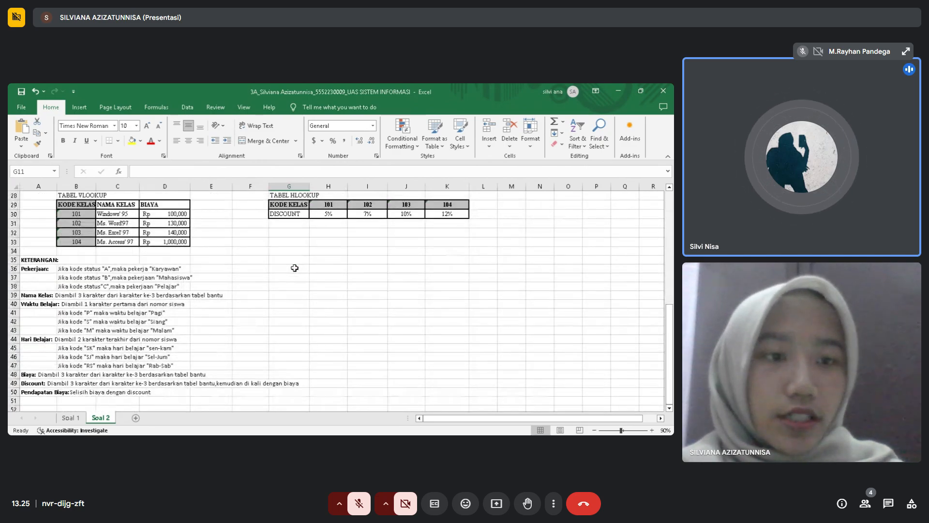
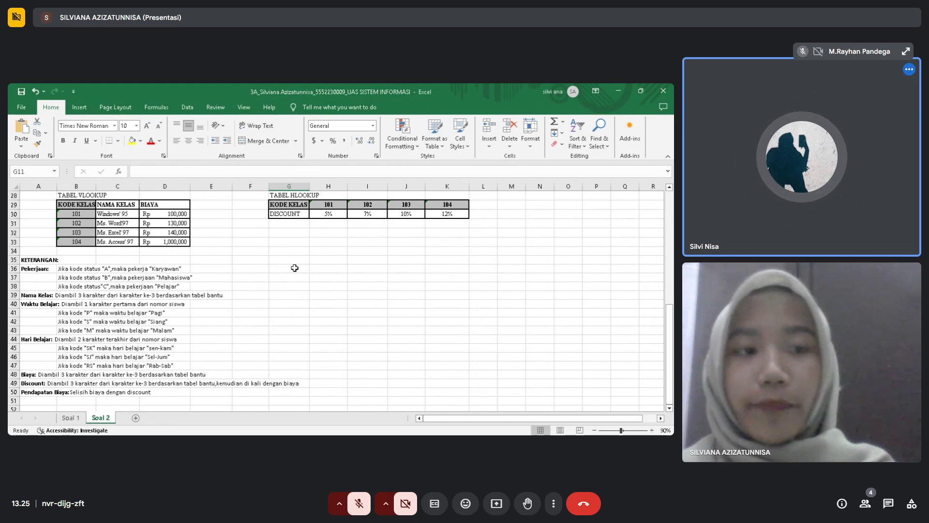
{"action": "scroll", "coordinate": [294, 267], "scroll_direction": "up", "scroll_amount": 7}
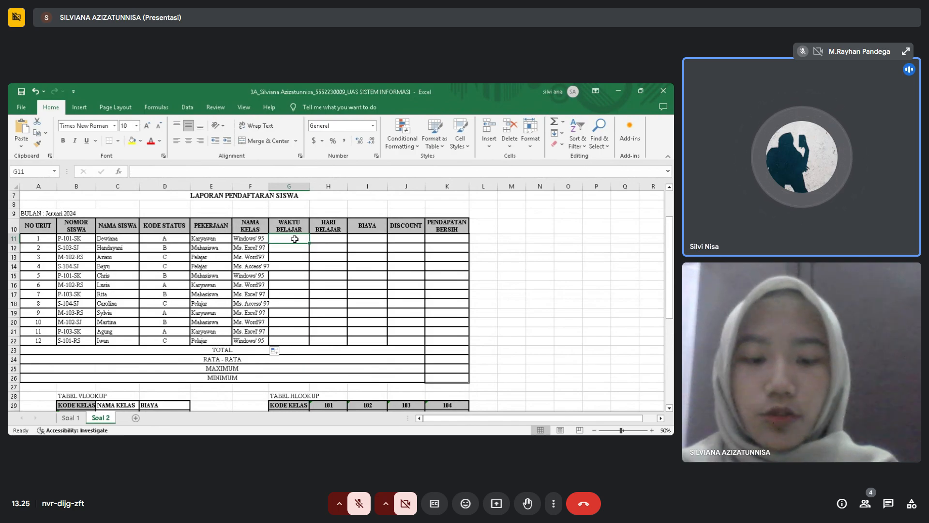
{"action": "type", "text": "=I"}
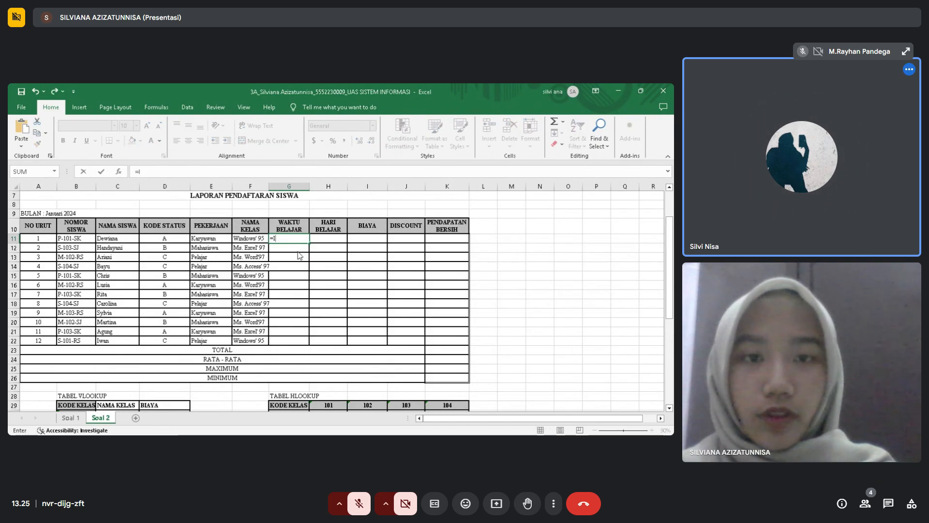
{"action": "type", "text": "F("}
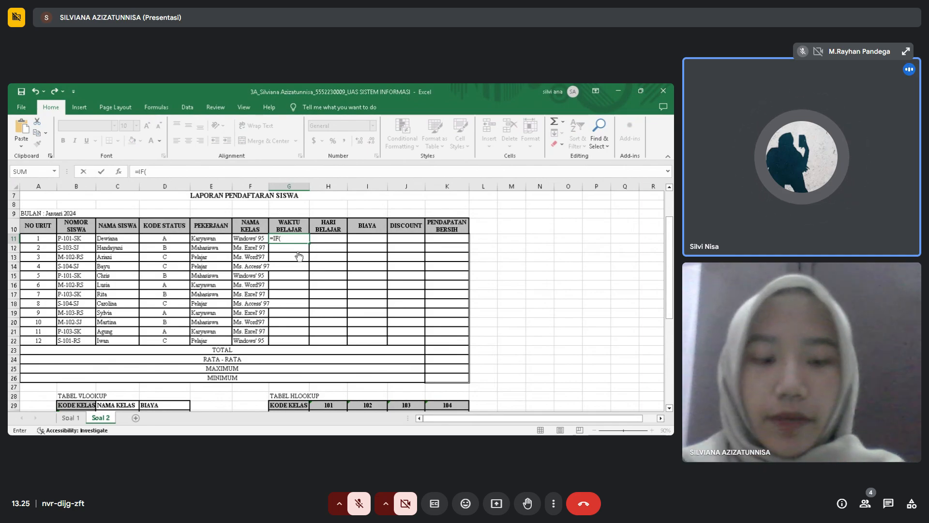
{"action": "type", "text": "LE"}
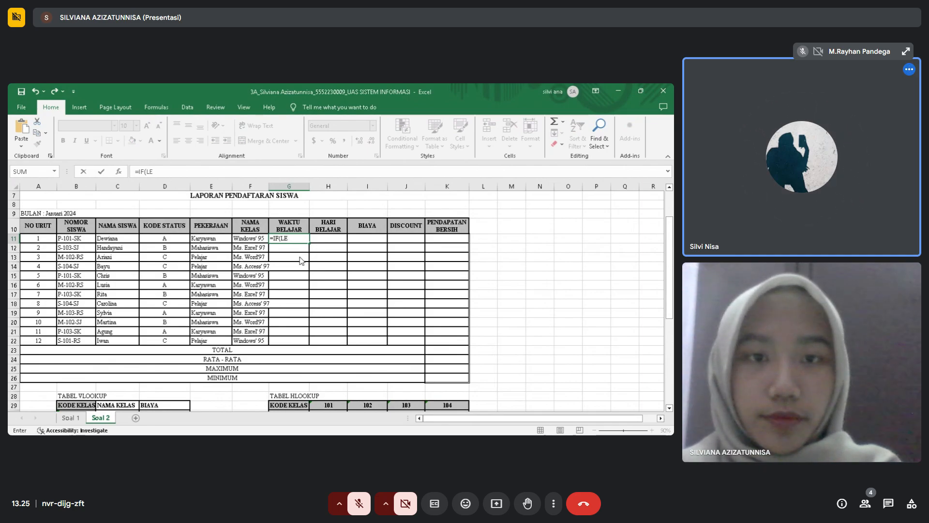
{"action": "type", "text": "FT("}
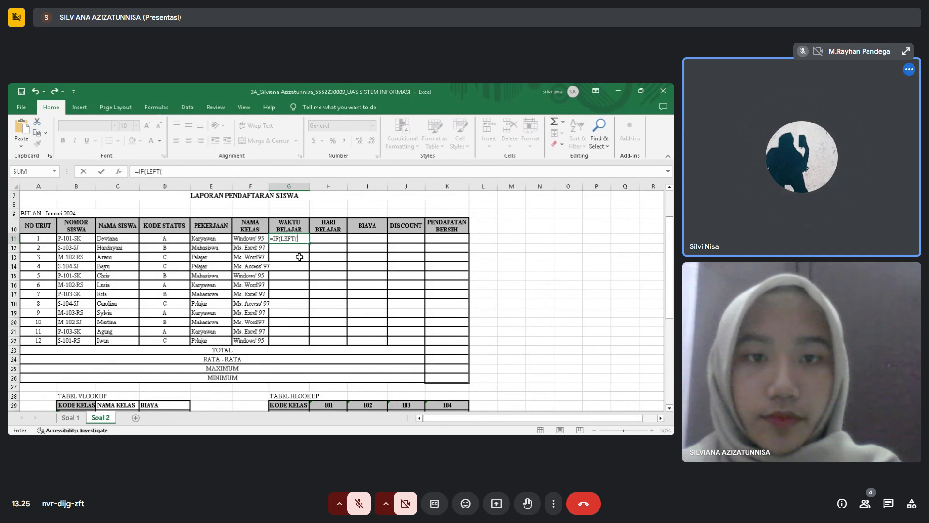
{"action": "left_click", "coordinate": [75, 238]}
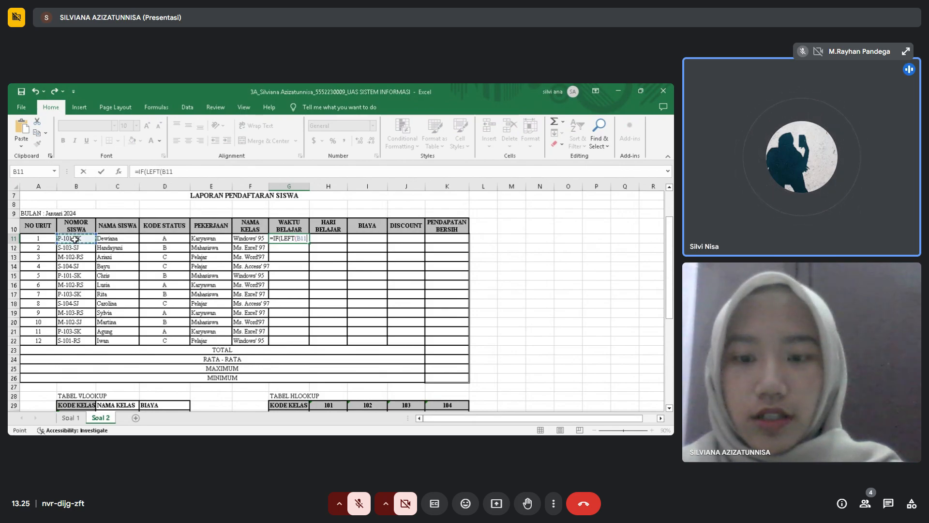
{"action": "type", "text": ","}
{"action": "type", "text": "1"}
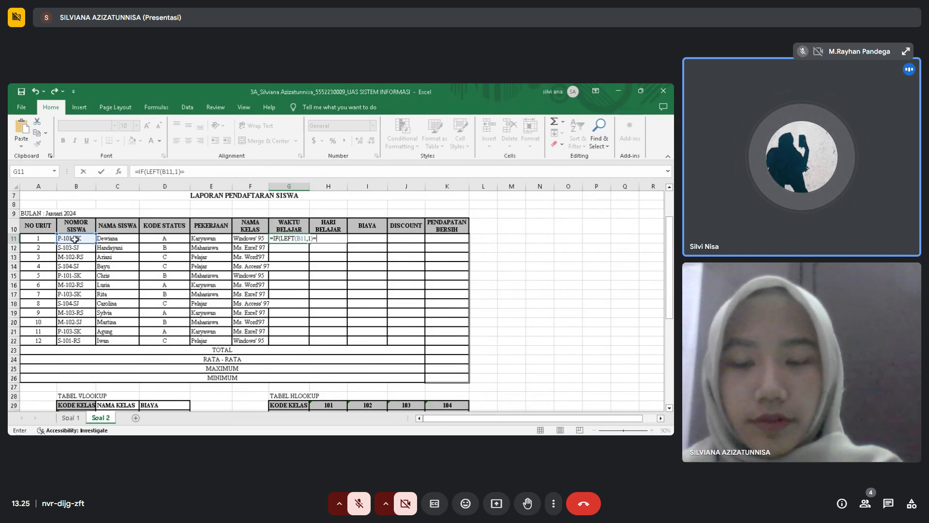
{"action": "type", "text": ")="}
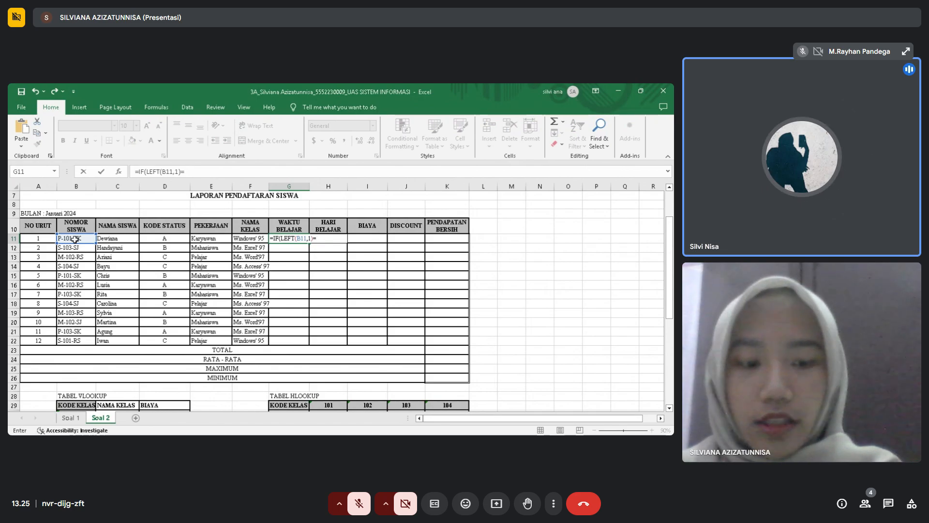
{"action": "type", "text": "\"P\""}
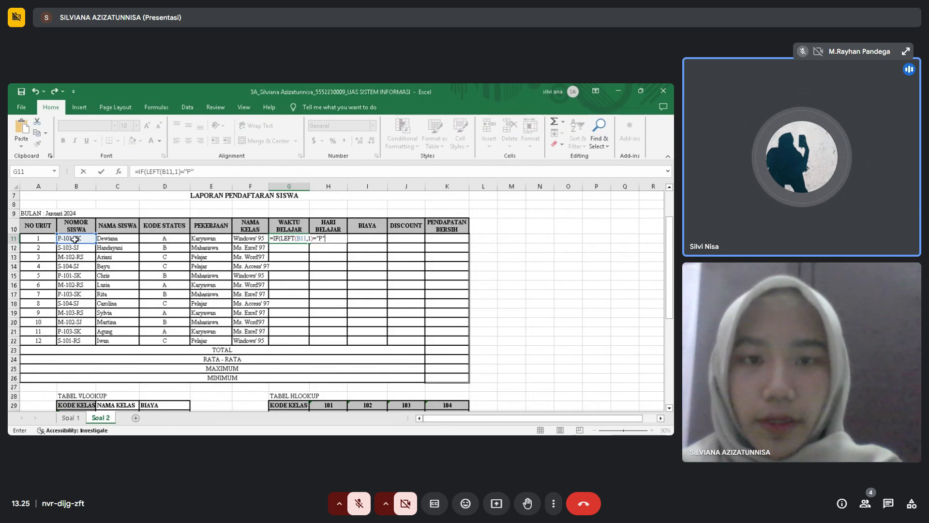
- Add "Pagi" as the value if true in the G11 IF formula
{"action": "type", "text": ","}
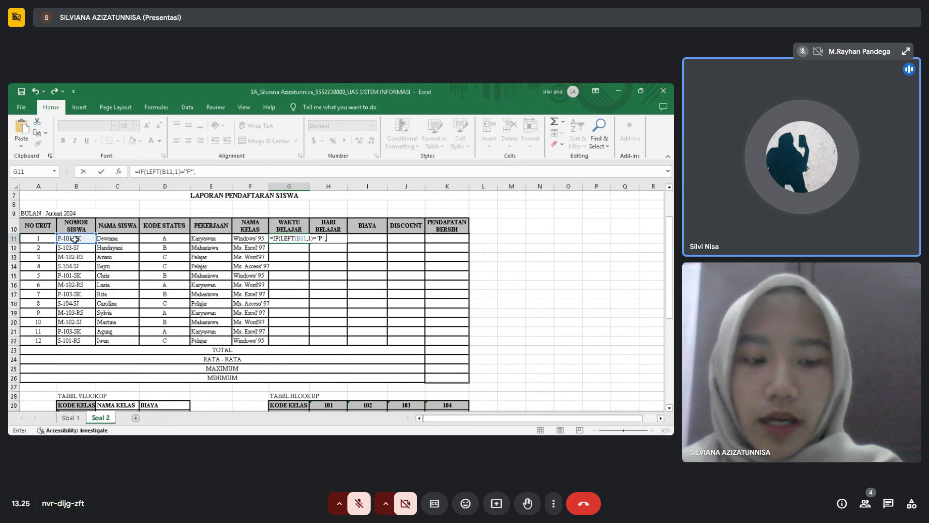
{"action": "type", "text": "\""}
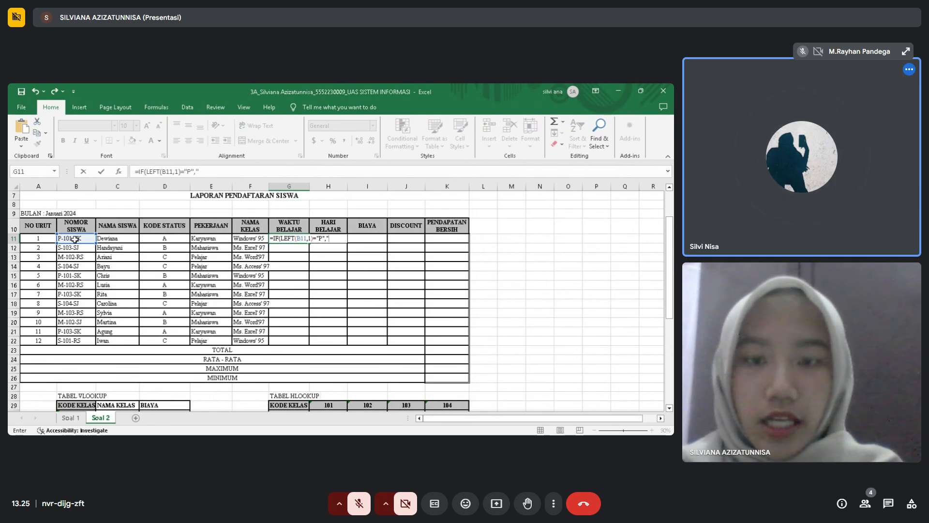
{"action": "type", "text": "Pag"}
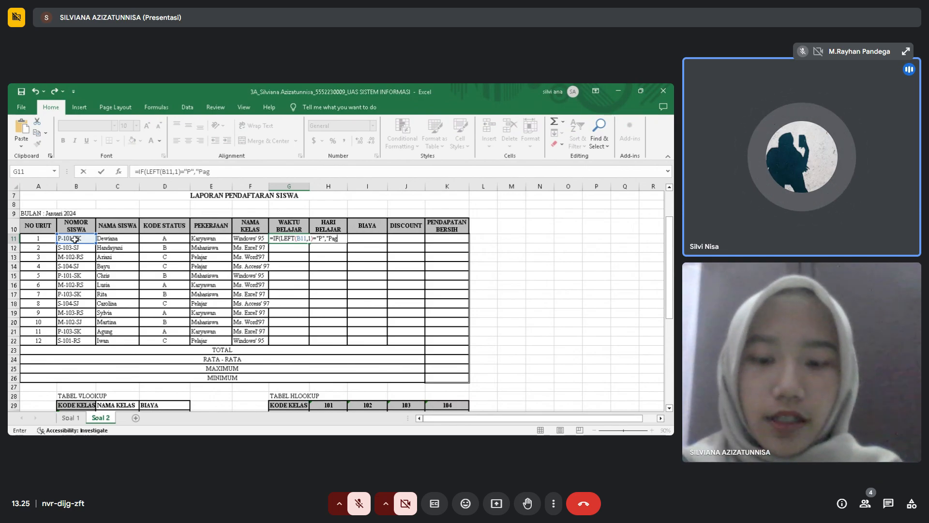
{"action": "type", "text": "i\""}
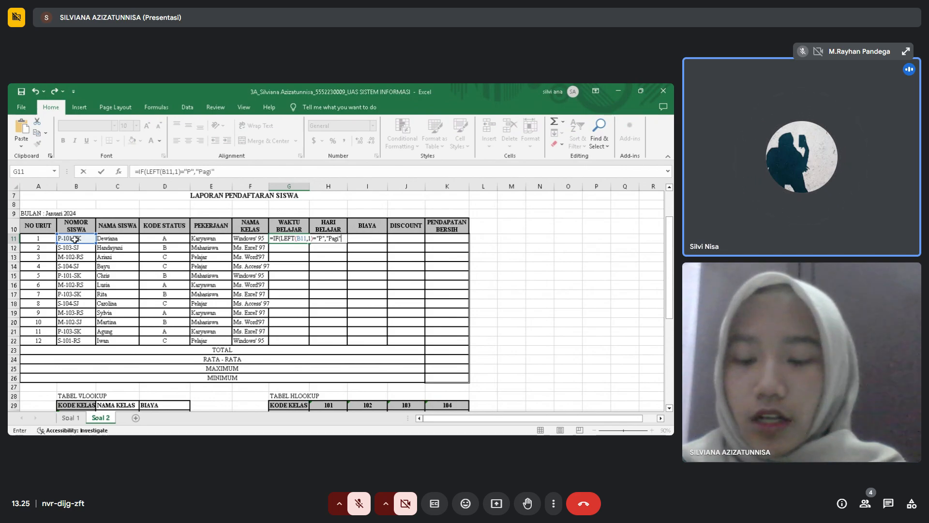
{"action": "type", "text": ","}
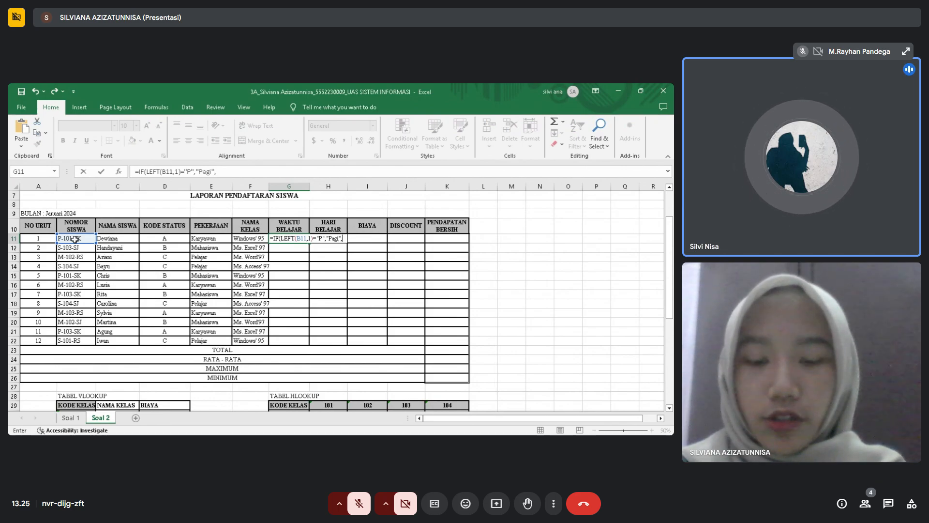
- Nest a second IF in the G11 formula that tests whether LEFT(B11,1)="S"
{"action": "type", "text": "i"}
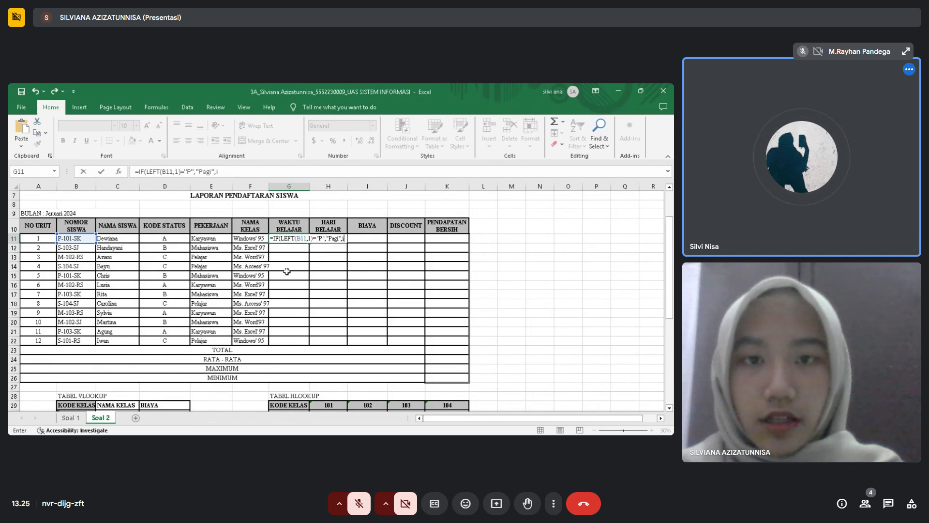
{"action": "key", "text": "Tab"}
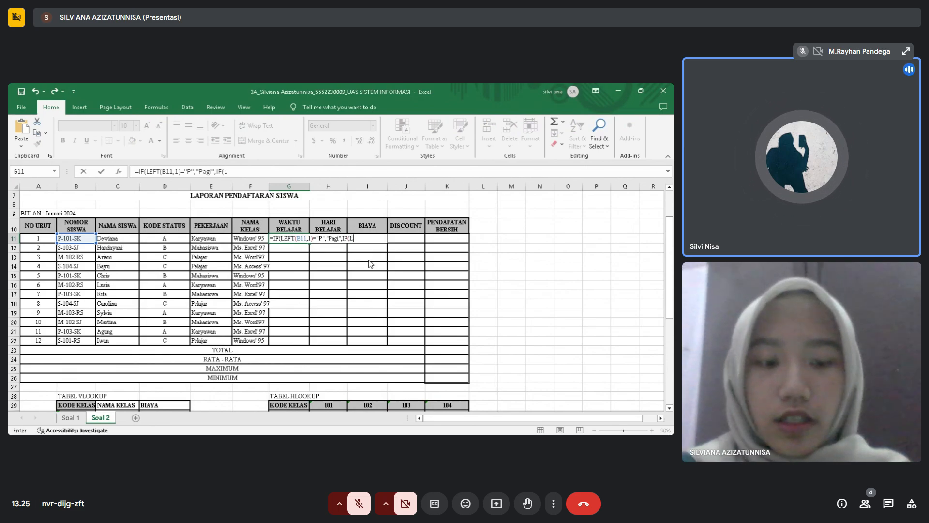
{"action": "type", "text": "L"}
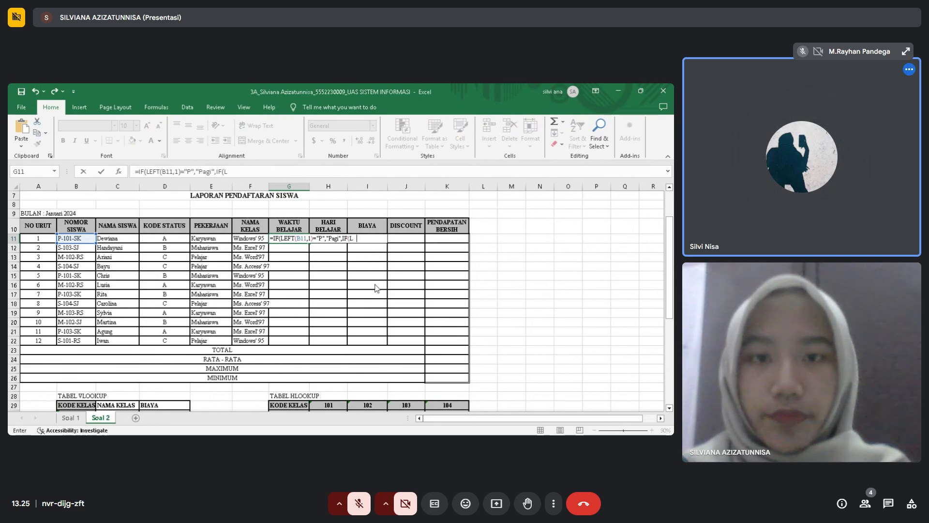
{"action": "type", "text": "E"}
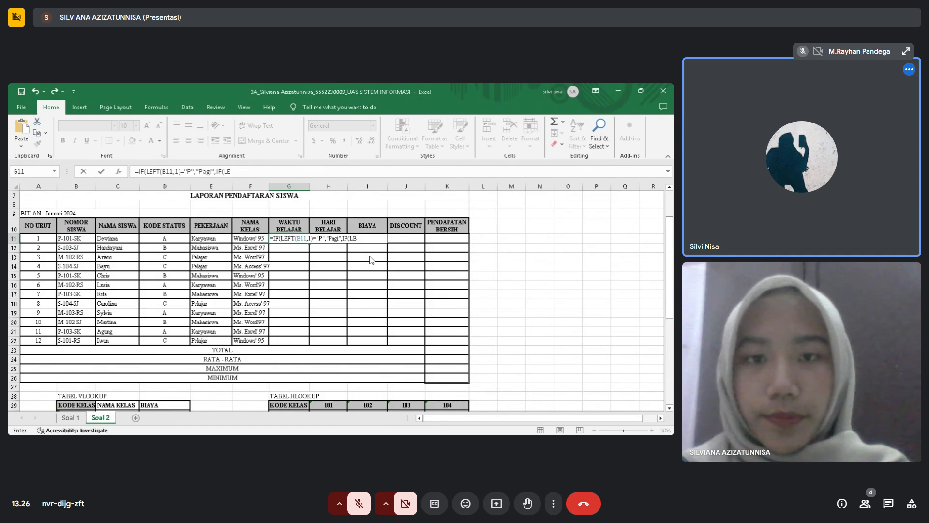
{"action": "key", "text": "Tab"}
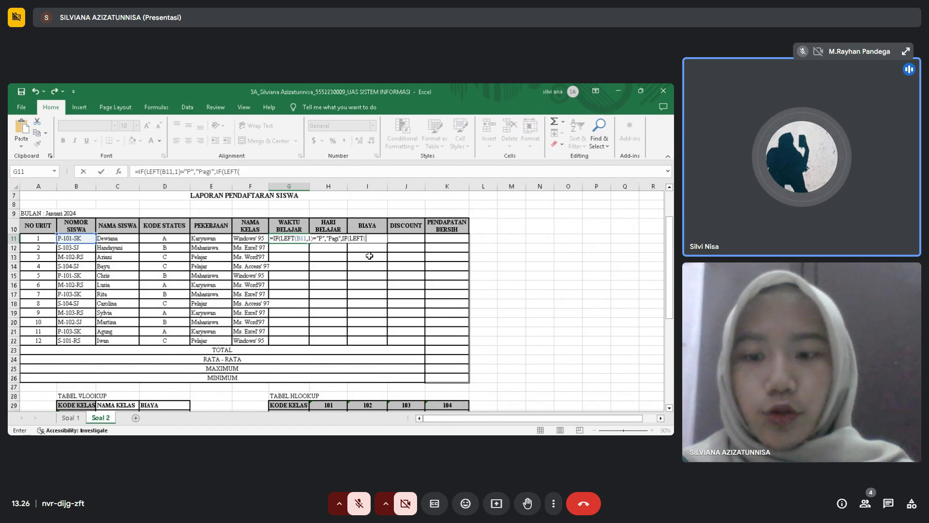
{"action": "left_click", "coordinate": [78, 239]}
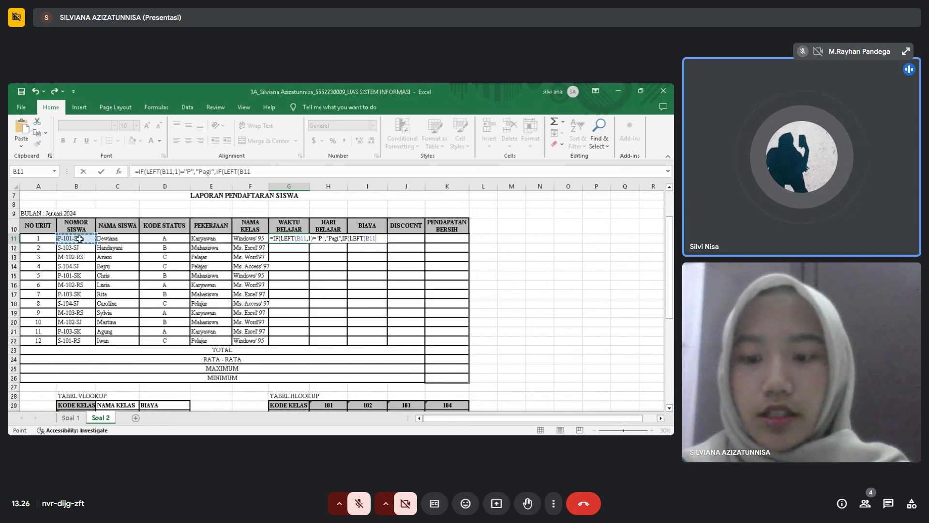
{"action": "type", "text": ",1"}
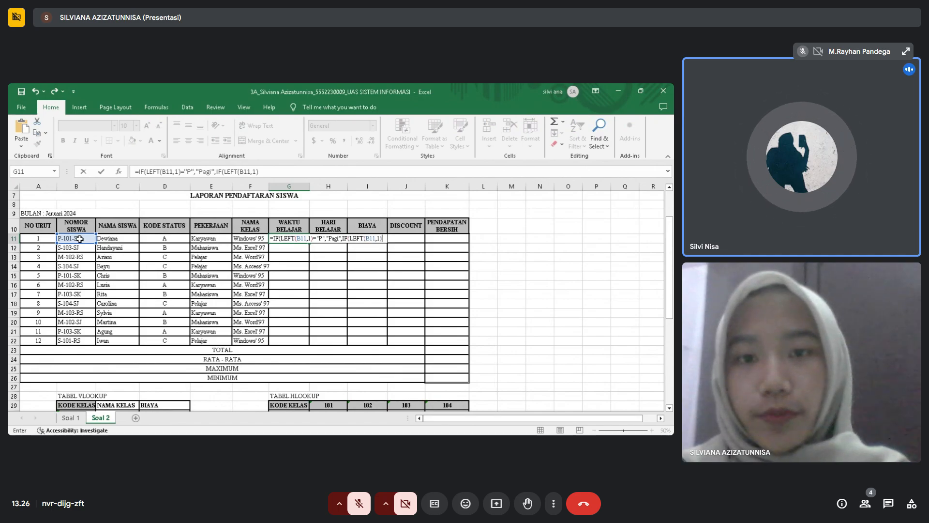
{"action": "type", "text": ")"}
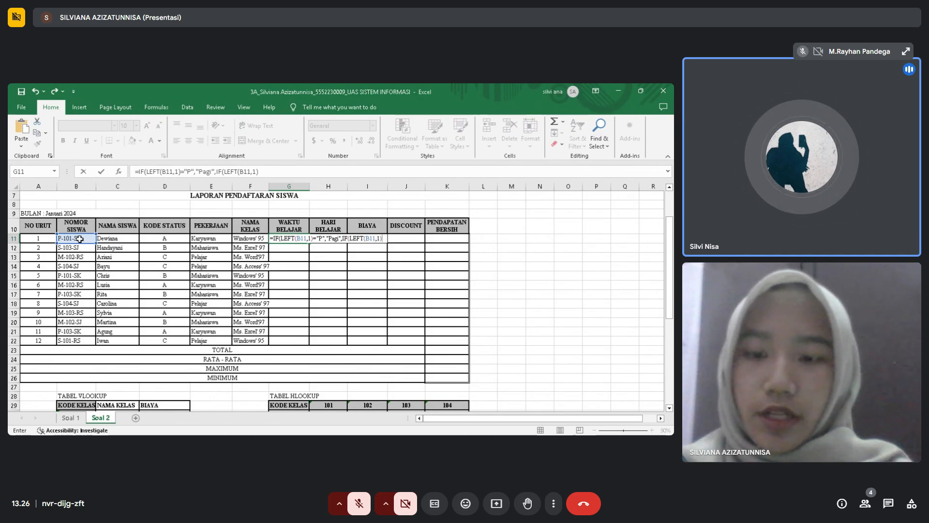
{"action": "type", "text": "="}
{"action": "type", "text": "\"S"}
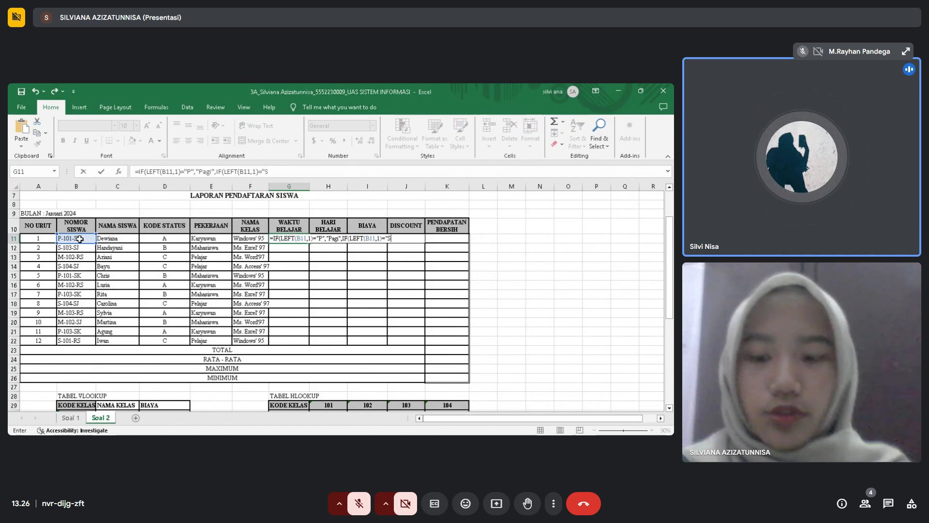
{"action": "type", "text": "\","}
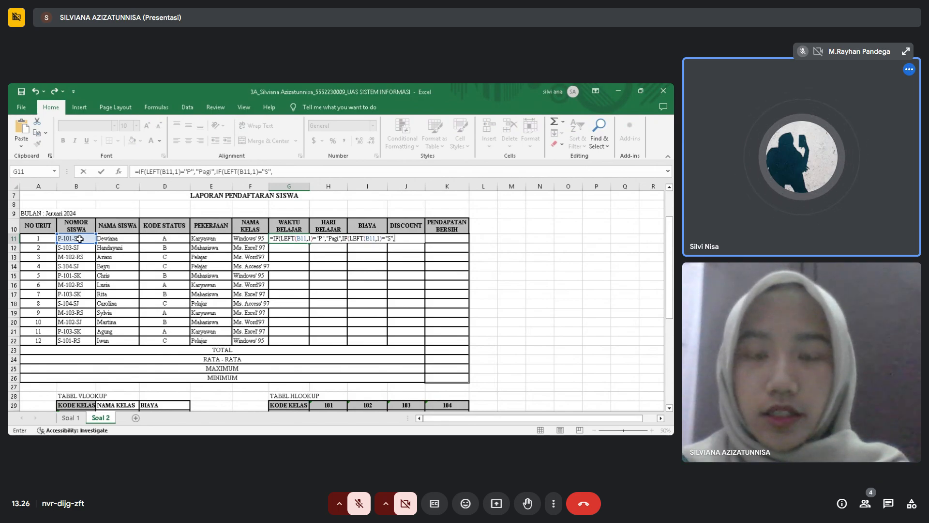
- Complete the nested IF in G11 with "Siang" if true and "Malam" if false, and enter the formula
{"action": "type", "text": "\""}
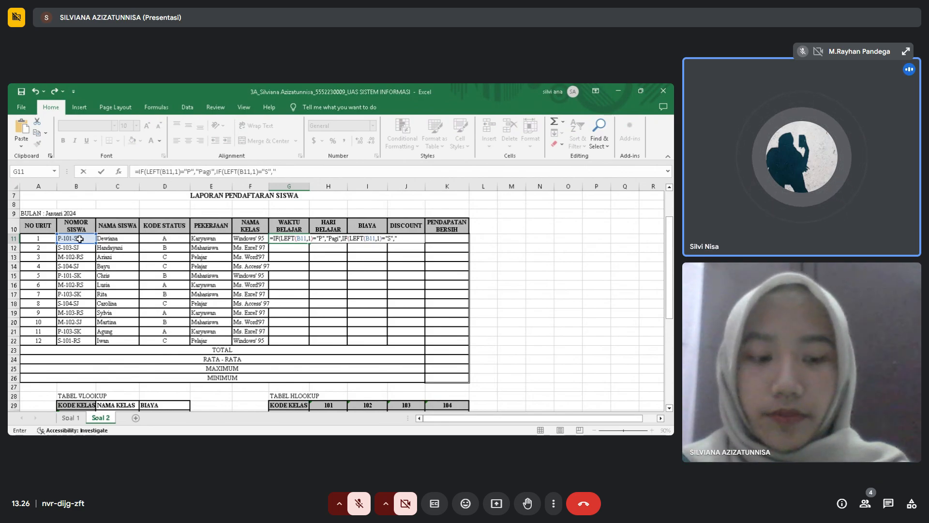
{"action": "type", "text": "Siang,"}
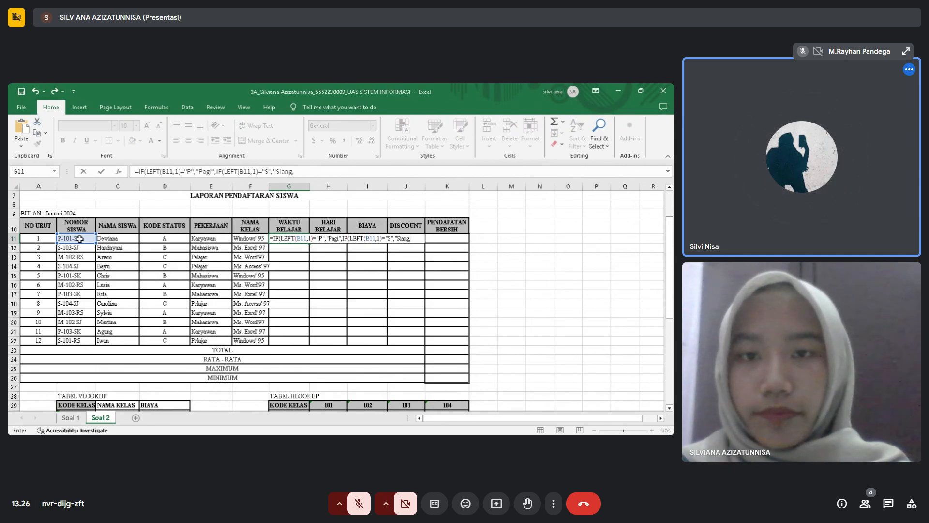
{"action": "key", "text": "BackSpace"}
{"action": "type", "text": "\""}
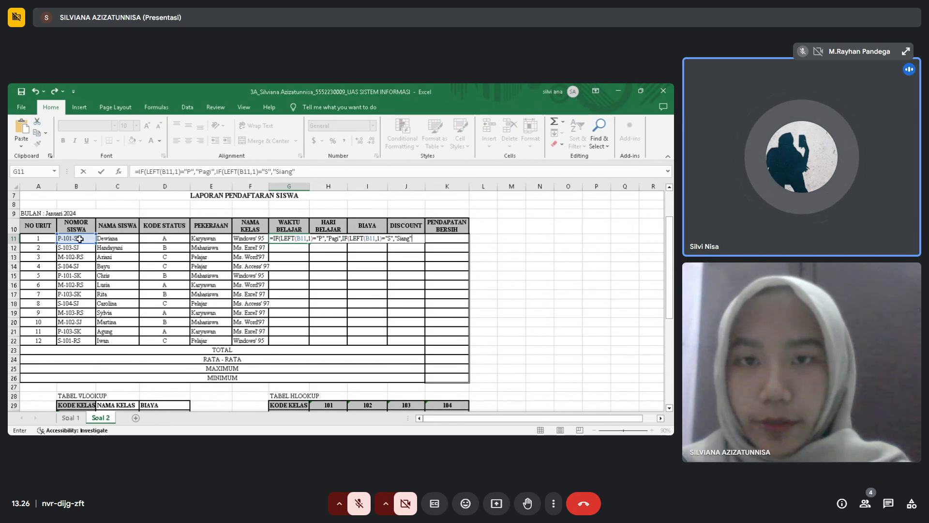
{"action": "type", "text": ","}
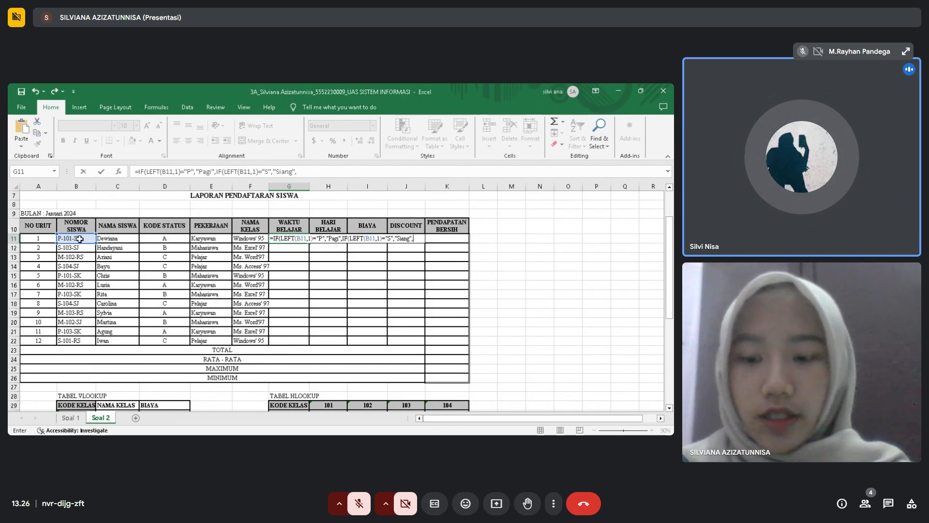
{"action": "type", "text": "\"Mal"}
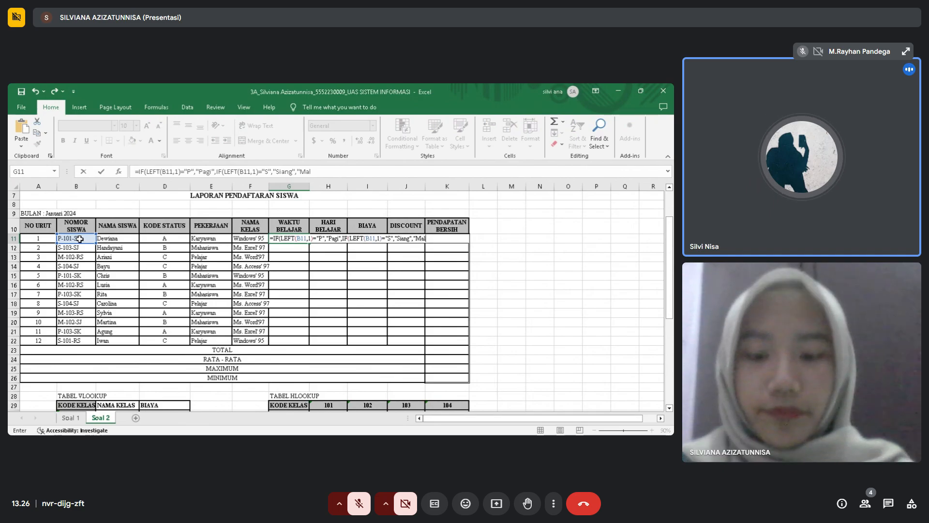
{"action": "type", "text": "am\""}
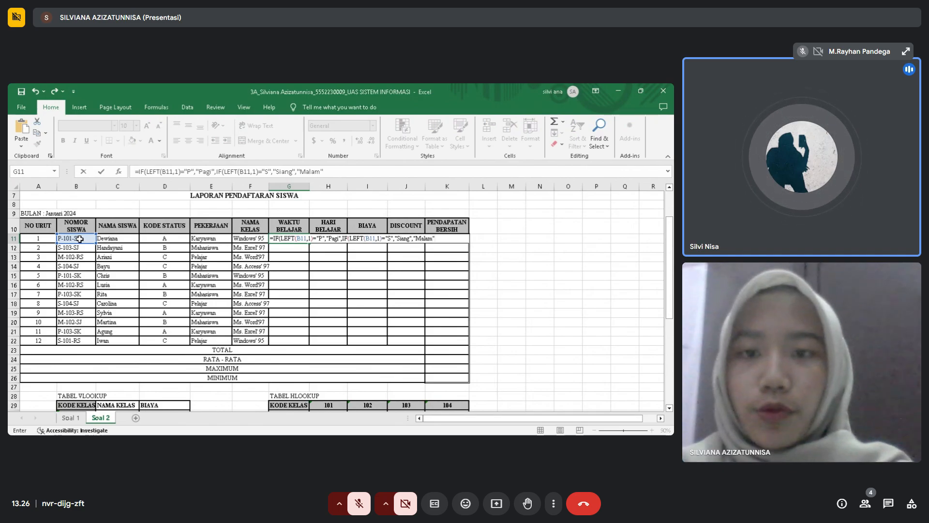
{"action": "type", "text": ")"}
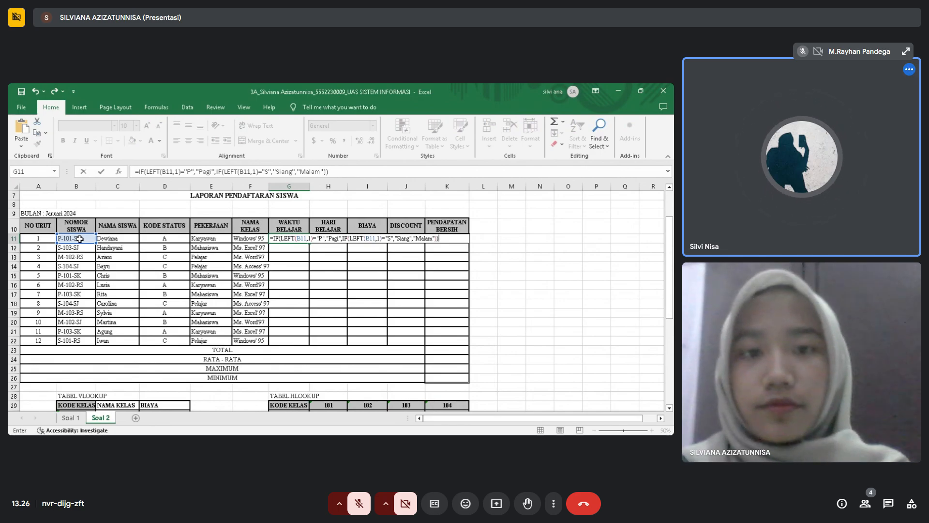
{"action": "key", "text": "Return"}
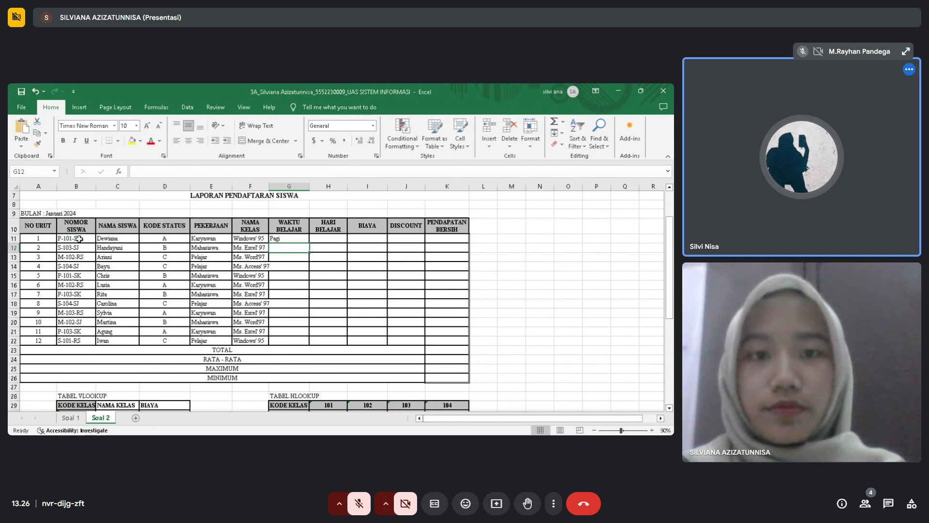
- Fill the WAKTU BELAJAR formula from G11 down through G22
{"action": "left_click", "coordinate": [290, 241]}
{"action": "left_click_drag", "start_coordinate": [308, 243], "coordinate": [310, 343]}
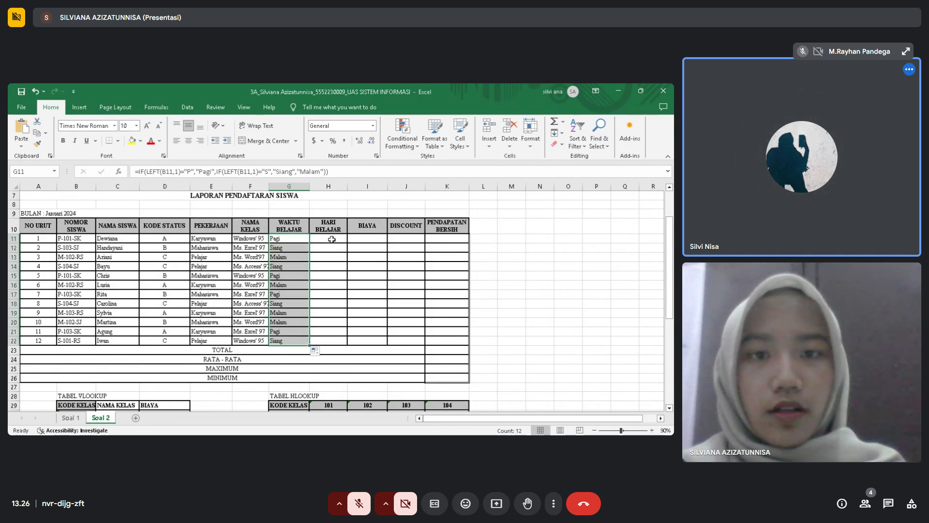
- Select HARI BELAJAR cell H11 and check the Hari Belajar rules in the KETERANGAN notes
{"action": "left_click", "coordinate": [331, 240]}
{"action": "scroll", "coordinate": [297, 382], "scroll_direction": "down", "scroll_amount": 8}
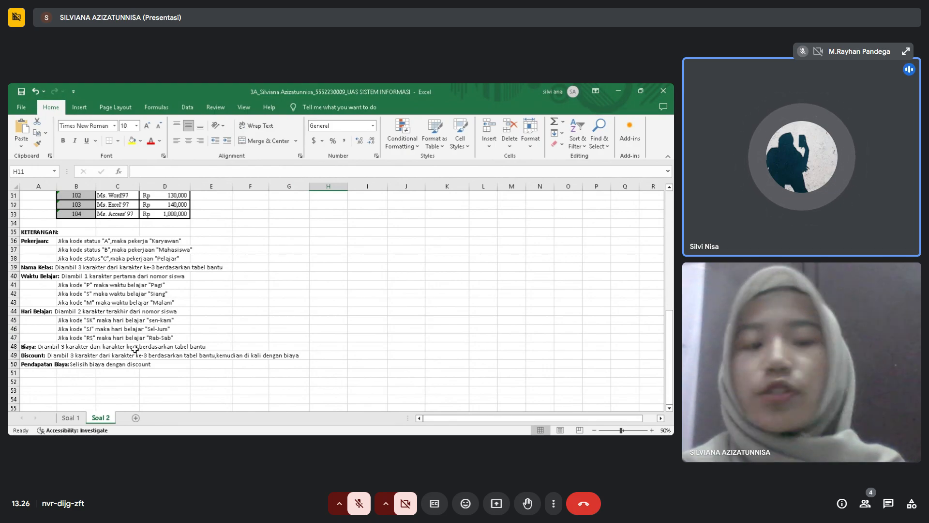
{"action": "scroll", "coordinate": [292, 311], "scroll_direction": "up", "scroll_amount": 8}
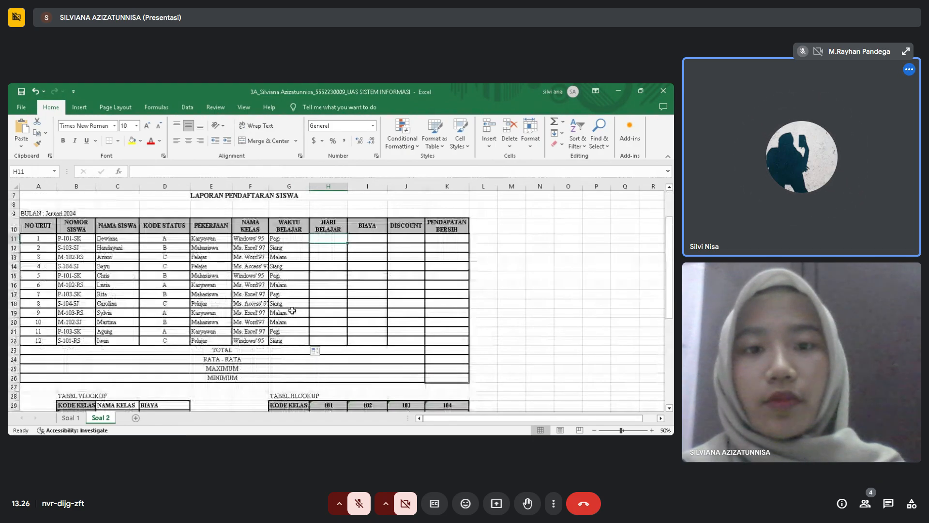
{"action": "scroll", "coordinate": [292, 311], "scroll_direction": "down", "scroll_amount": 1}
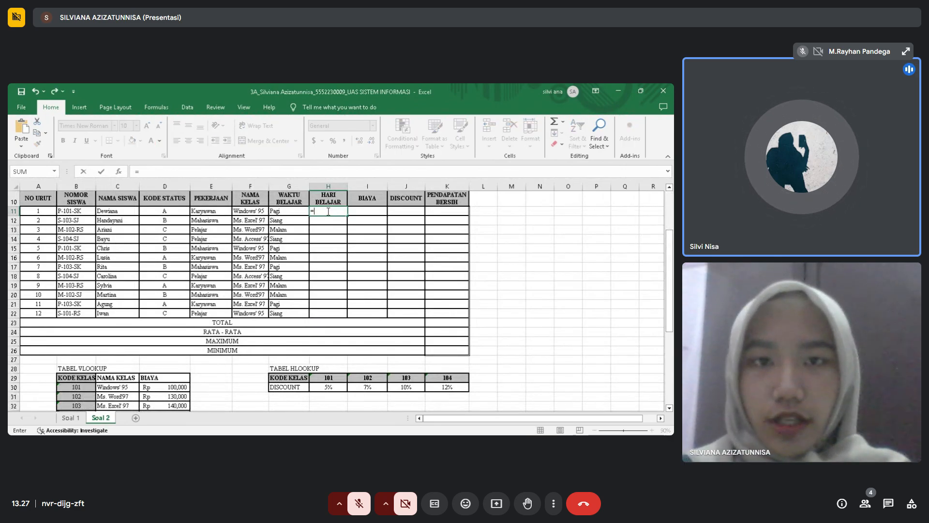
{"action": "type", "text": "=i"}
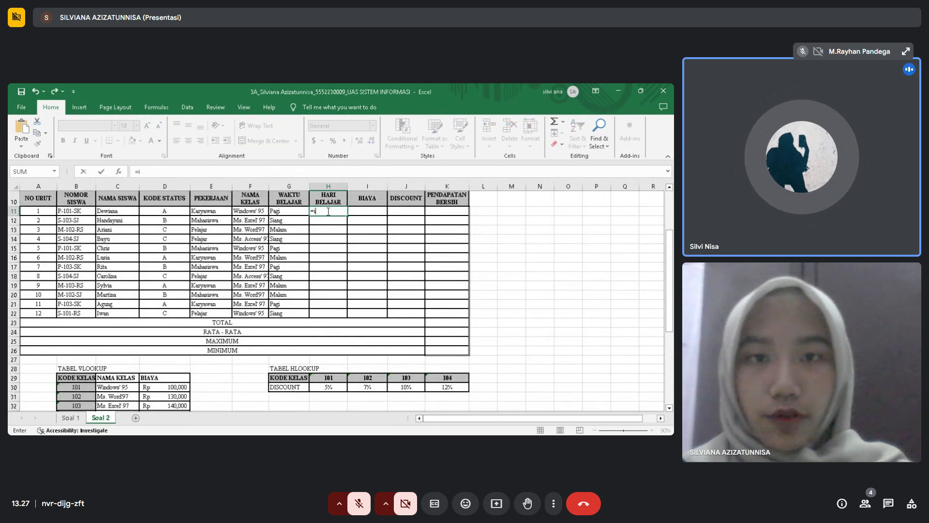
{"action": "type", "text": "f"}
{"action": "key", "text": "Tab"}
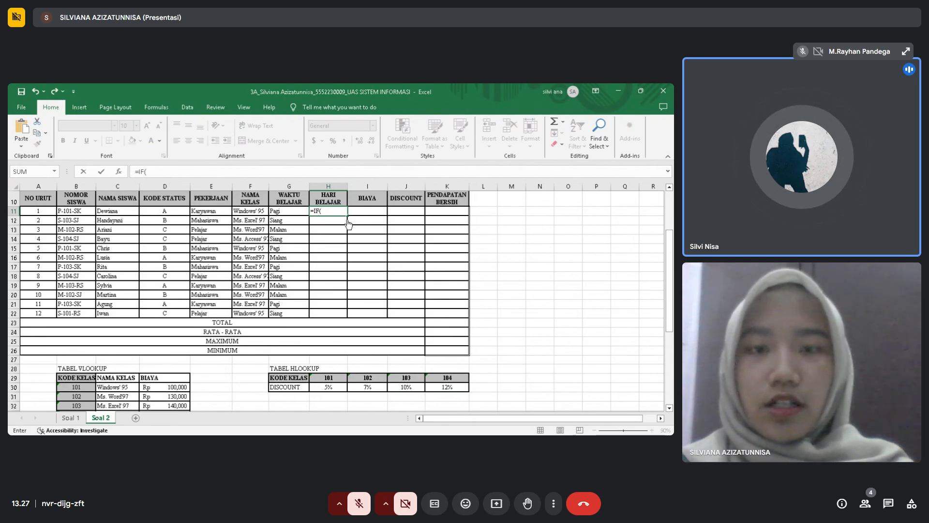
{"action": "type", "text": "L"}
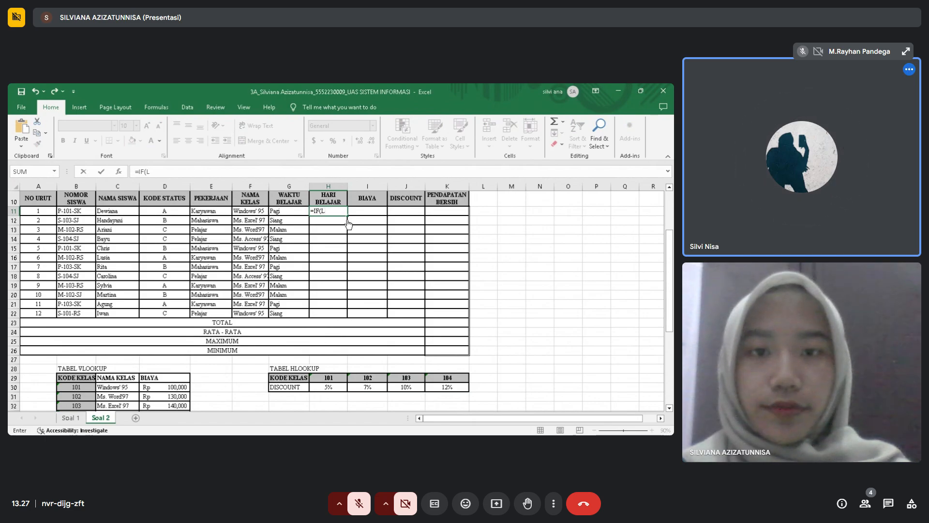
{"action": "type", "text": "EFT("}
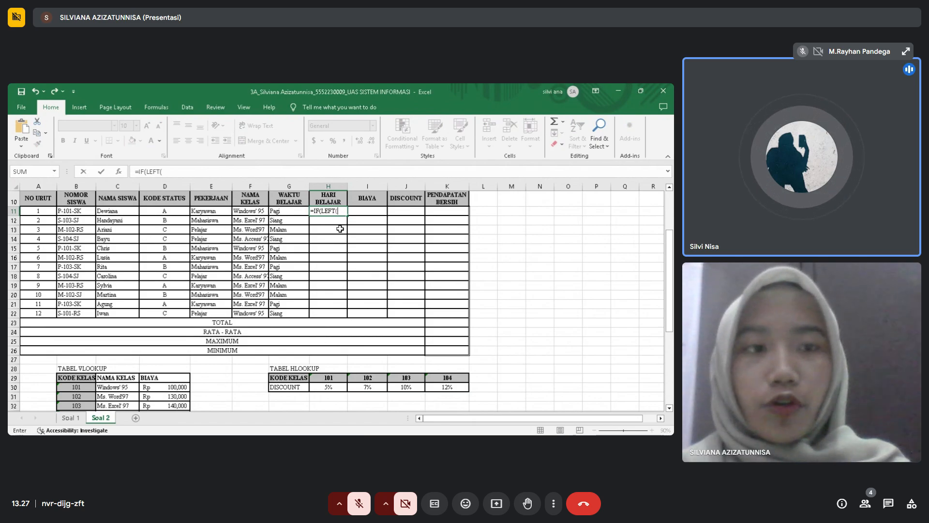
{"action": "left_click", "coordinate": [76, 210]}
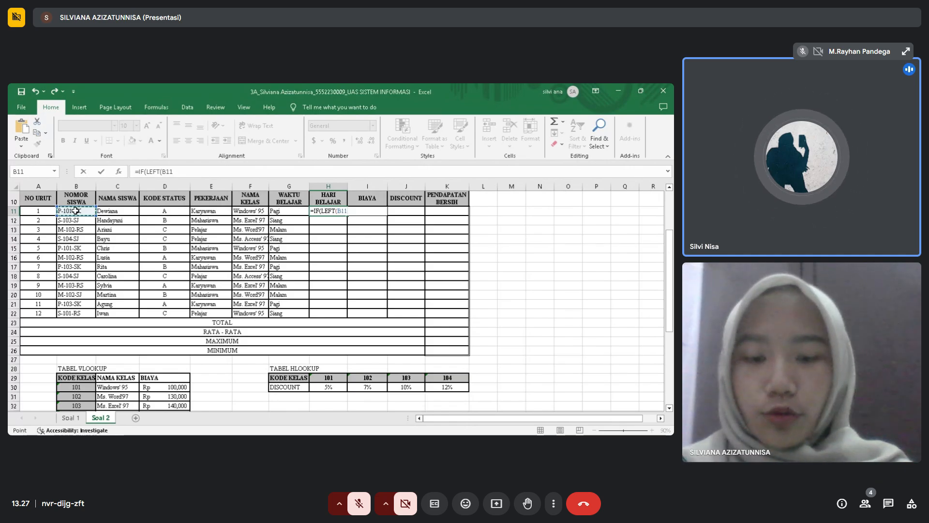
{"action": "type", "text": ","}
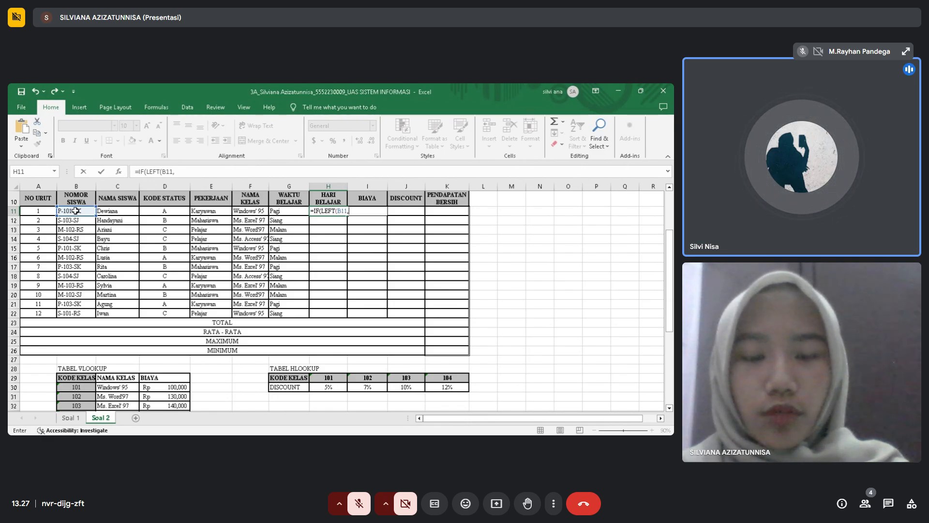
{"action": "type", "text": "2"}
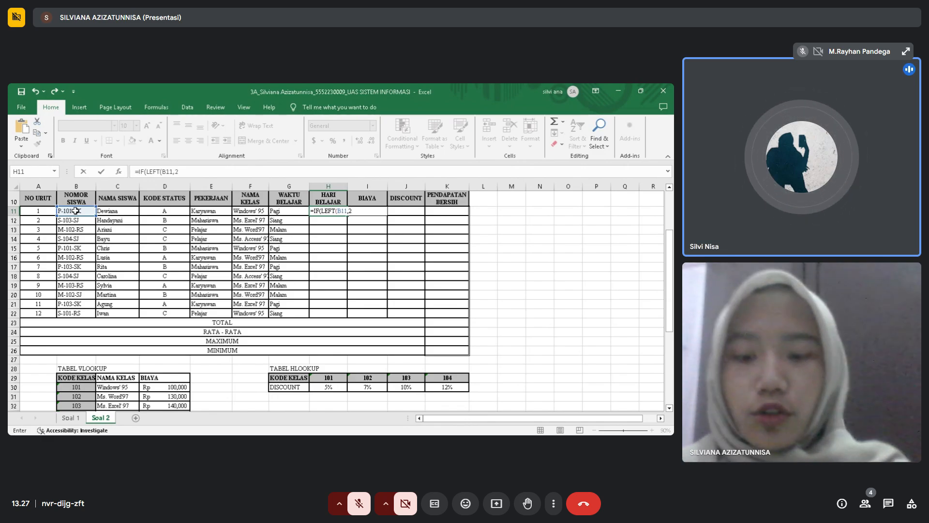
{"action": "type", "text": ")"}
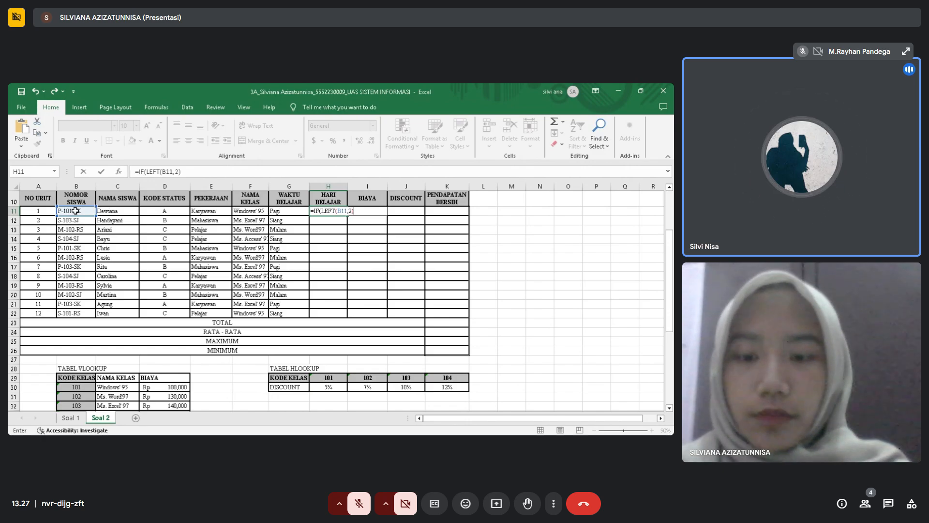
{"action": "type", "text": "="}
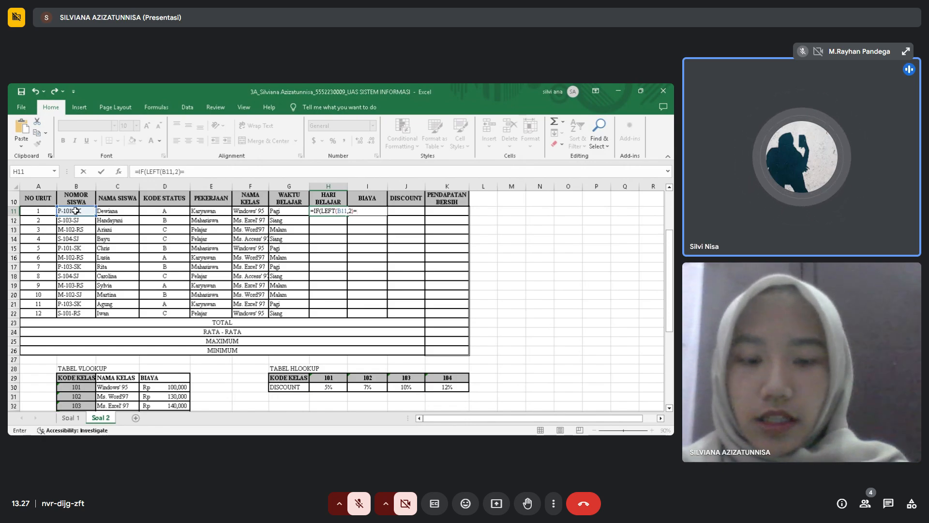
{"action": "type", "text": "\"SK\",\""}
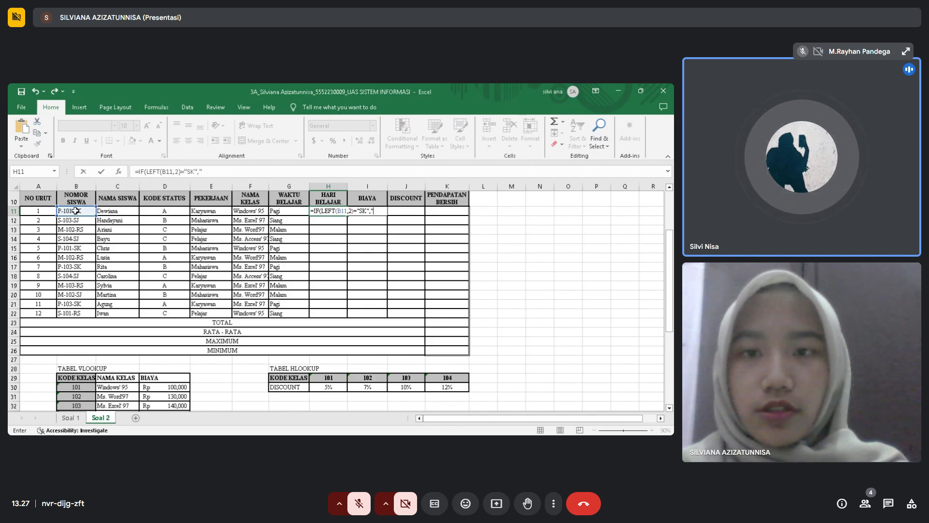
{"action": "type", "text": "S"}
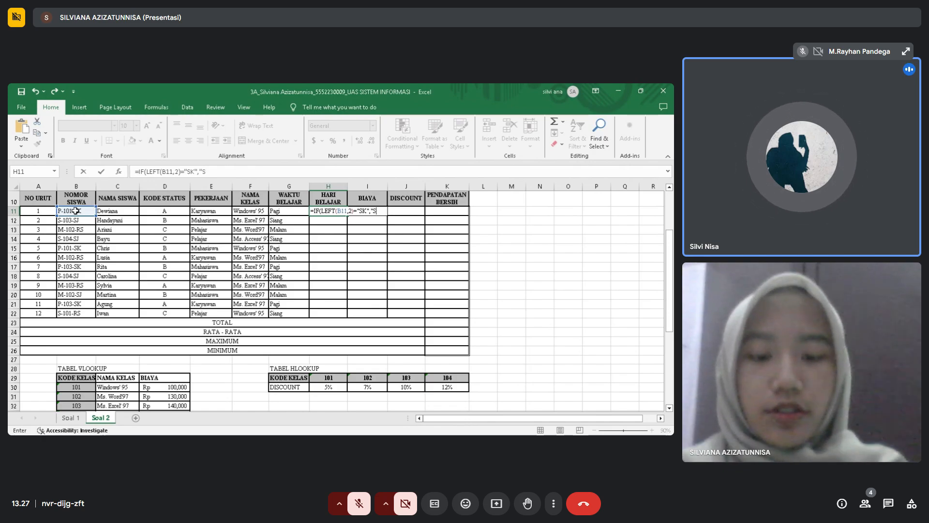
{"action": "type", "text": "en"}
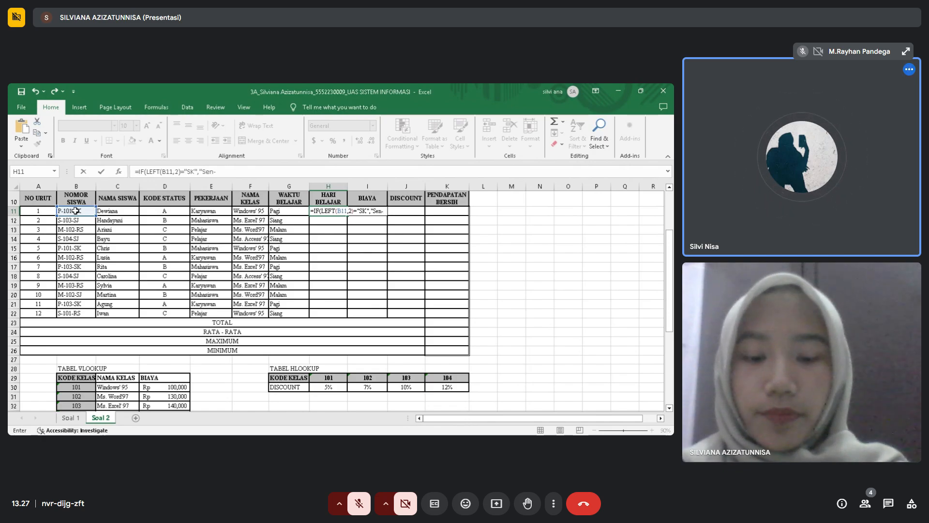
{"action": "type", "text": "-Kam"}
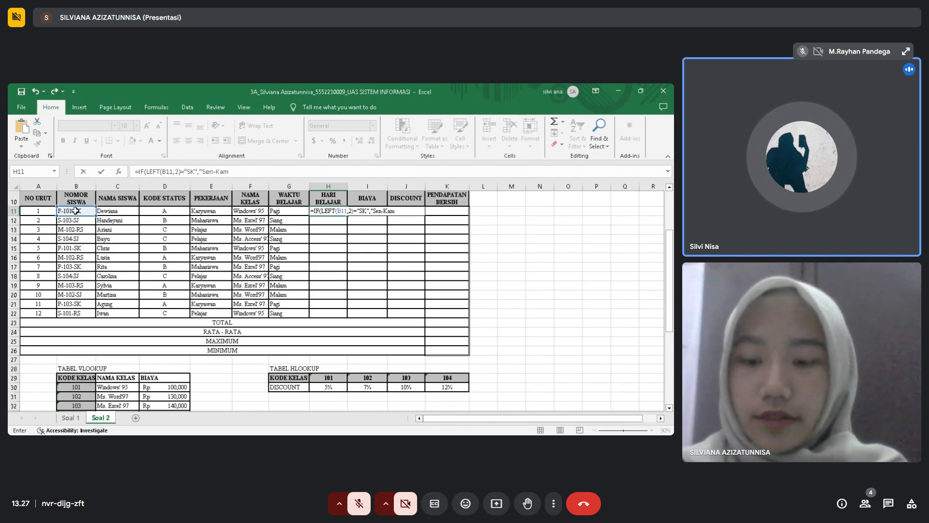
{"action": "type", "text": "\""}
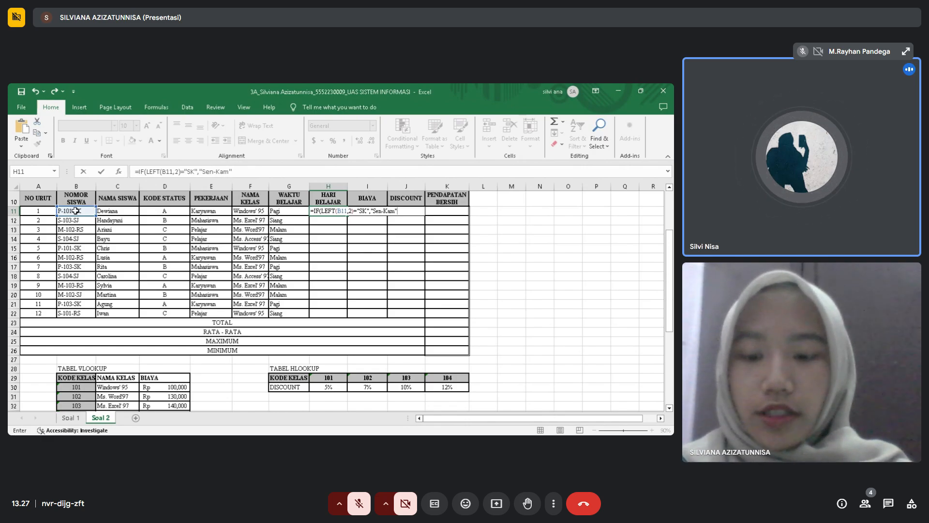
{"action": "type", "text": ",i"}
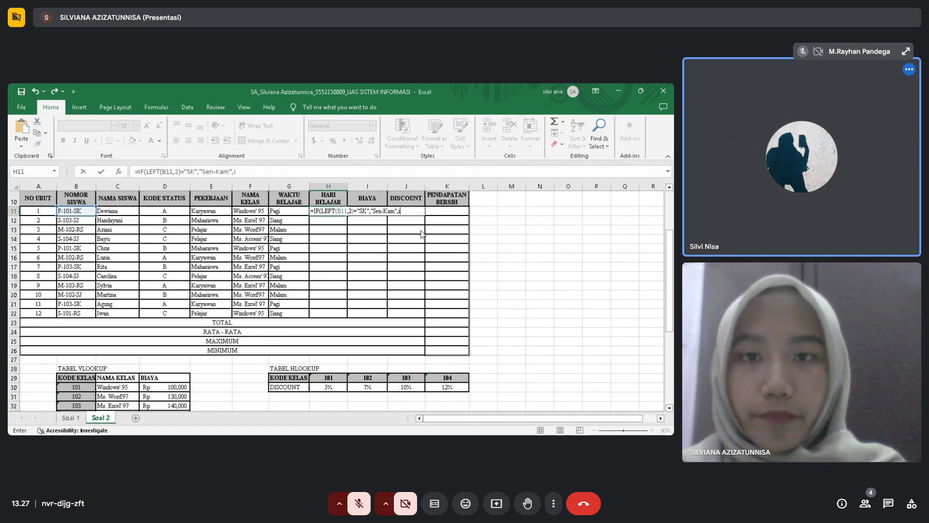
{"action": "key", "text": "Tab"}
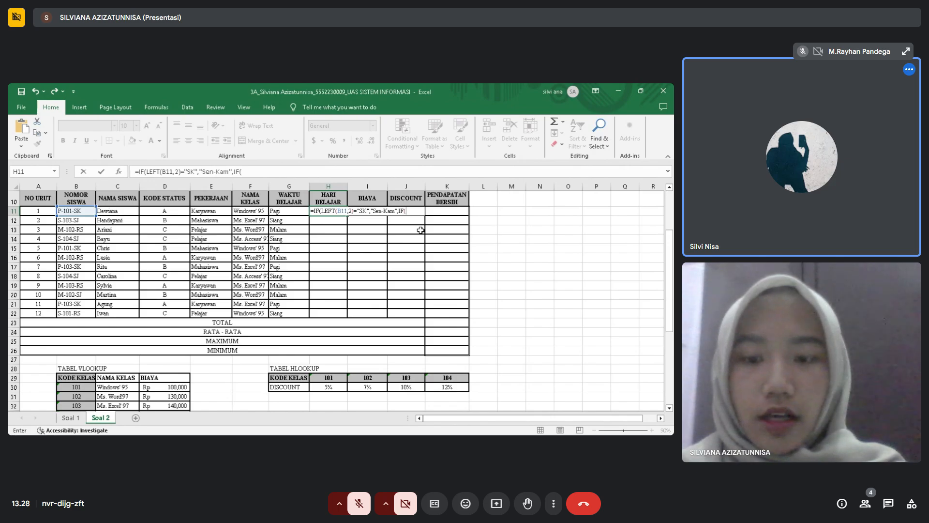
{"action": "type", "text": "R"}
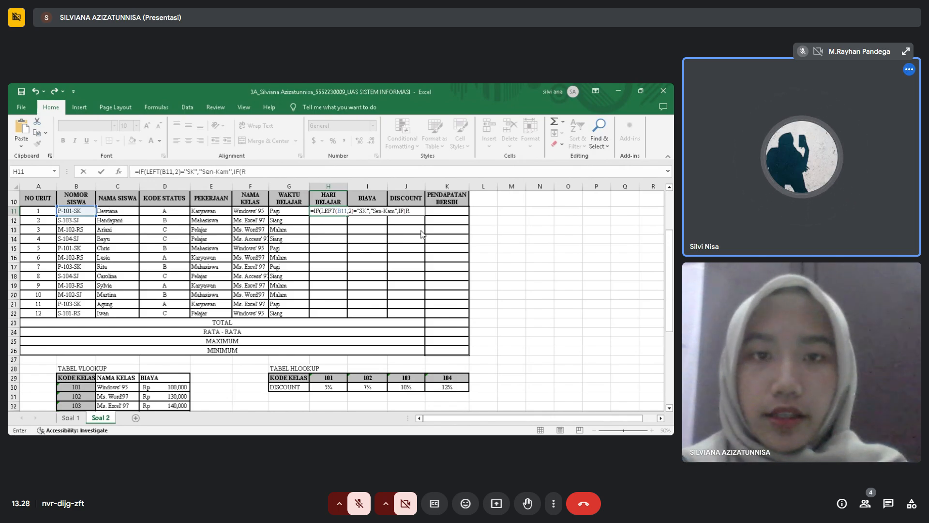
{"action": "type", "text": "I"}
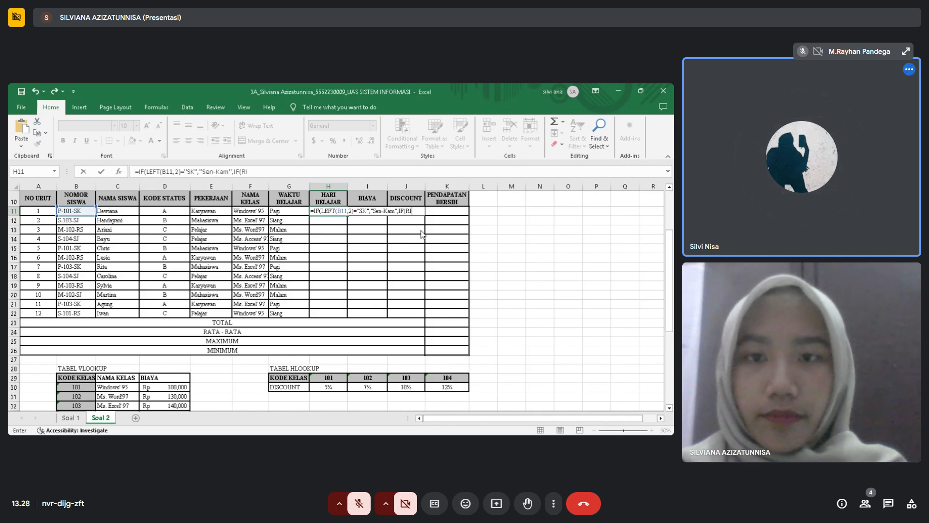
{"action": "type", "text": "GHT("}
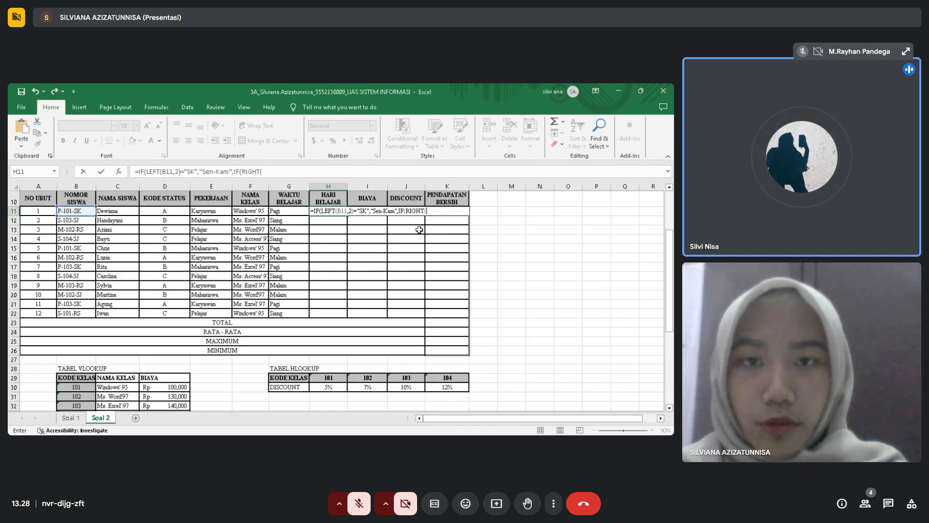
{"action": "left_click", "coordinate": [337, 211]}
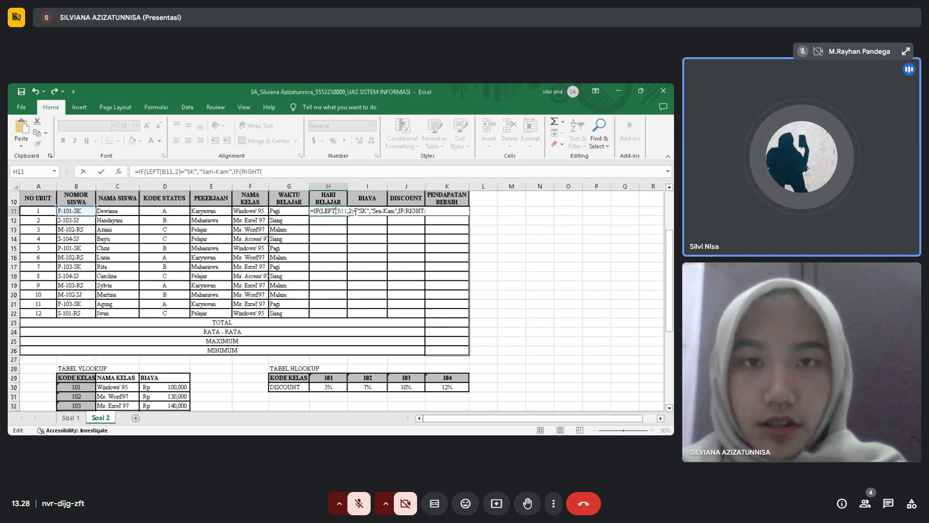
{"action": "key", "text": "BackSpace"}
{"action": "key", "text": "BackSpace"}
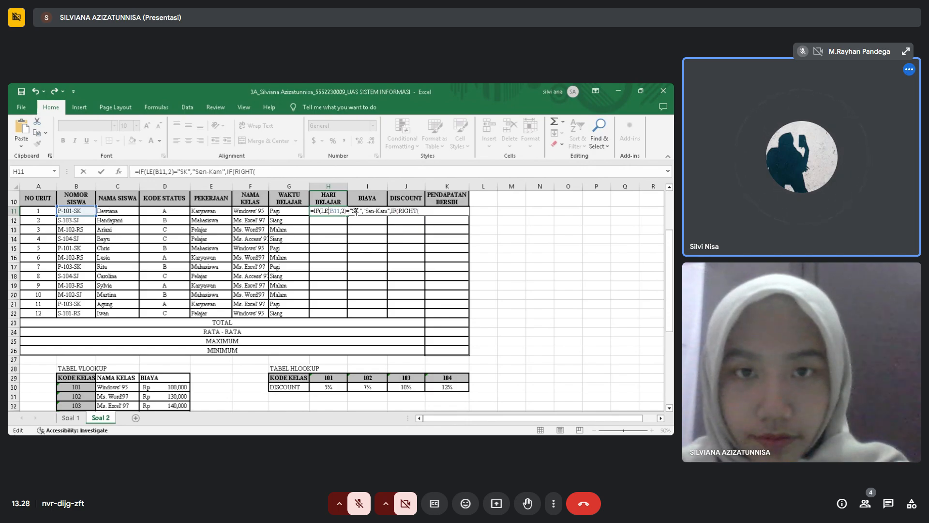
{"action": "key", "text": "BackSpace"}
{"action": "key", "text": "BackSpace"}
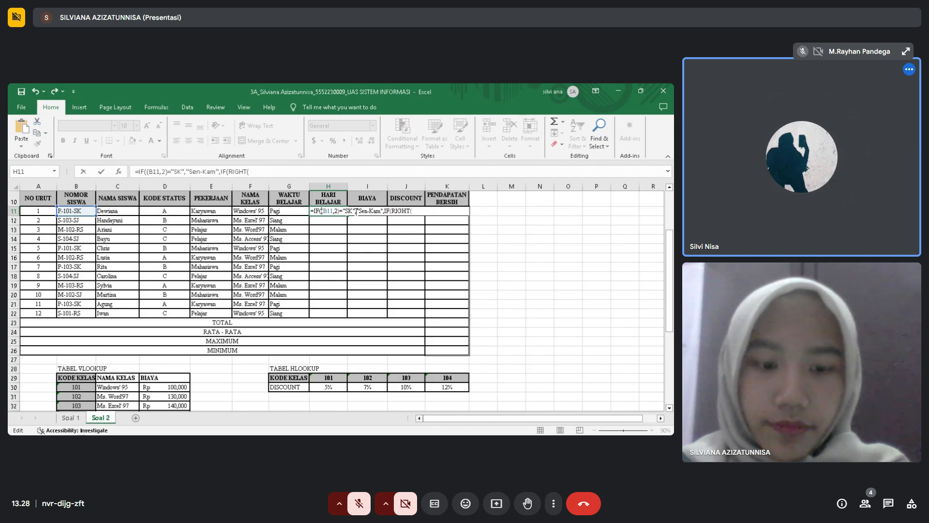
{"action": "type", "text": "RI"}
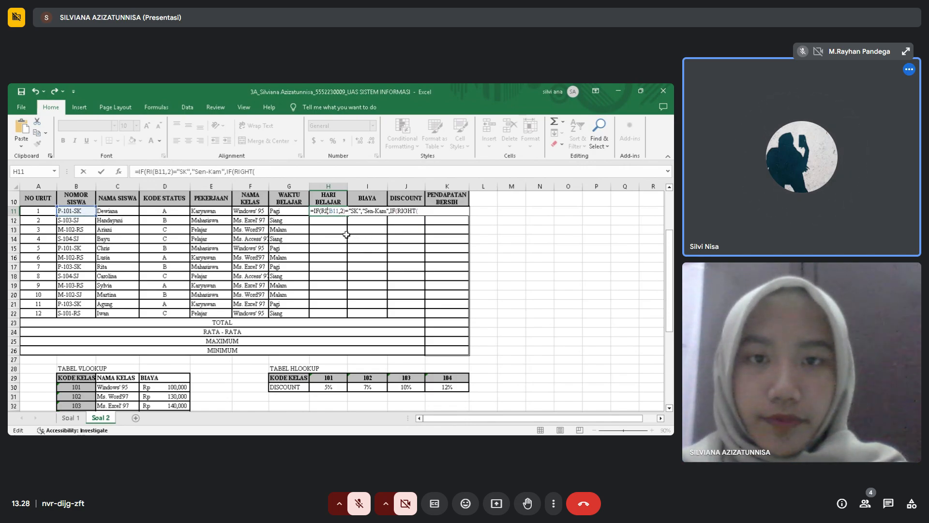
{"action": "left_click", "coordinate": [349, 295]}
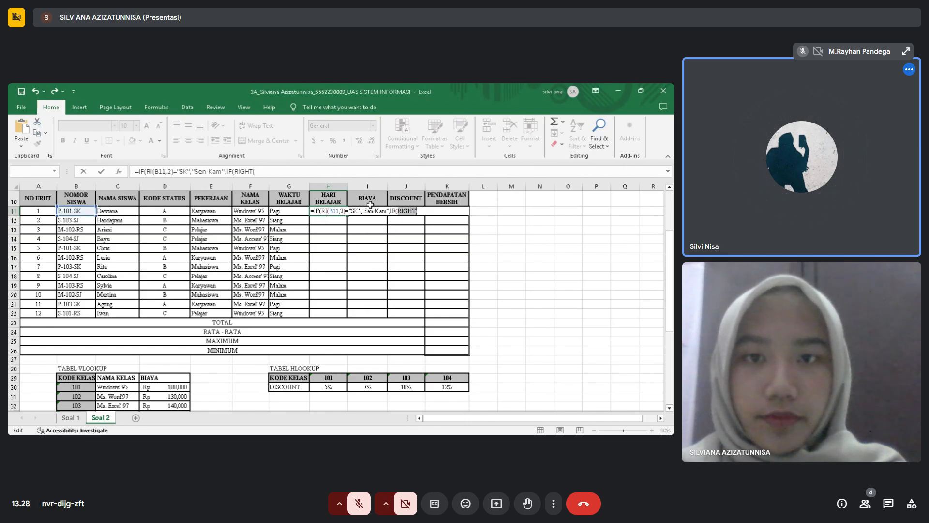
{"action": "left_click", "coordinate": [425, 212]}
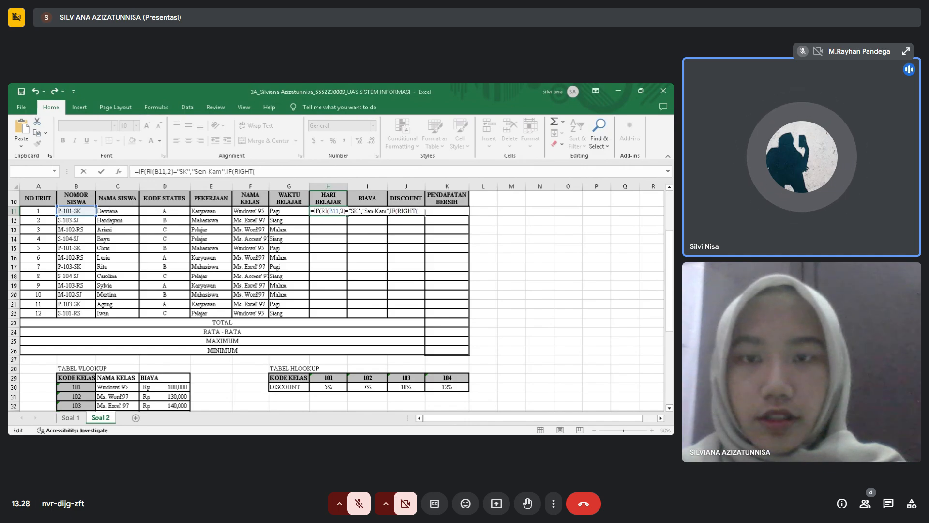
{"action": "key", "text": "BackSpace"}
{"action": "key", "text": "BackSpace"}
{"action": "key", "text": "BackSpace"}
{"action": "key", "text": "BackSpace"}
{"action": "key", "text": "BackSpace"}
{"action": "key", "text": "BackSpace"}
{"action": "key", "text": "BackSpace"}
{"action": "key", "text": "BackSpace"}
{"action": "key", "text": "BackSpace"}
{"action": "key", "text": "BackSpace"}
{"action": "key", "text": "BackSpace"}
{"action": "key", "text": "BackSpace"}
{"action": "key", "text": "BackSpace"}
{"action": "key", "text": "BackSpace"}
{"action": "key", "text": "BackSpace"}
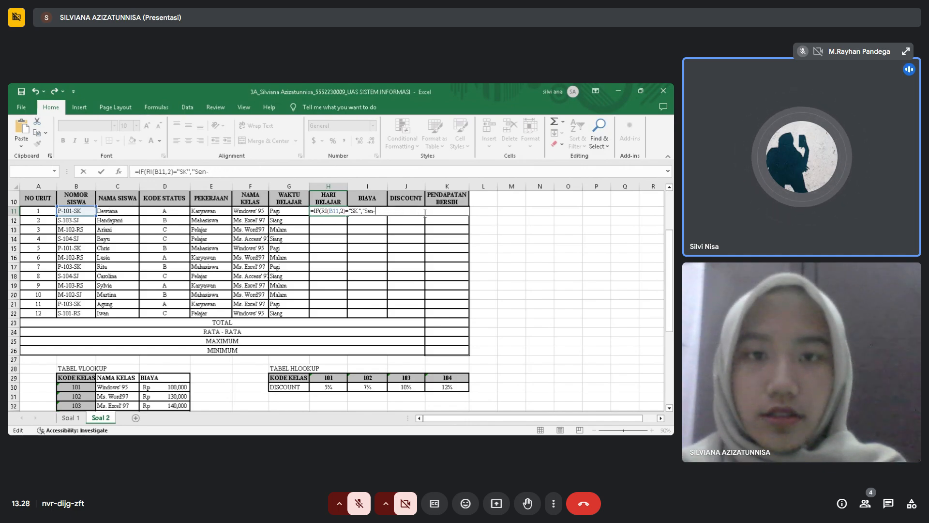
{"action": "key", "text": "BackSpace"}
{"action": "key", "text": "BackSpace"}
{"action": "key", "text": "BackSpace"}
{"action": "key", "text": "BackSpace"}
{"action": "key", "text": "BackSpace"}
{"action": "key", "text": "BackSpace"}
{"action": "key", "text": "BackSpace"}
{"action": "key", "text": "BackSpace"}
{"action": "key", "text": "BackSpace"}
{"action": "key", "text": "BackSpace"}
{"action": "key", "text": "BackSpace"}
{"action": "key", "text": "BackSpace"}
{"action": "key", "text": "BackSpace"}
{"action": "key", "text": "BackSpace"}
{"action": "key", "text": "BackSpace"}
{"action": "key", "text": "BackSpace"}
{"action": "key", "text": "BackSpace"}
{"action": "key", "text": "BackSpace"}
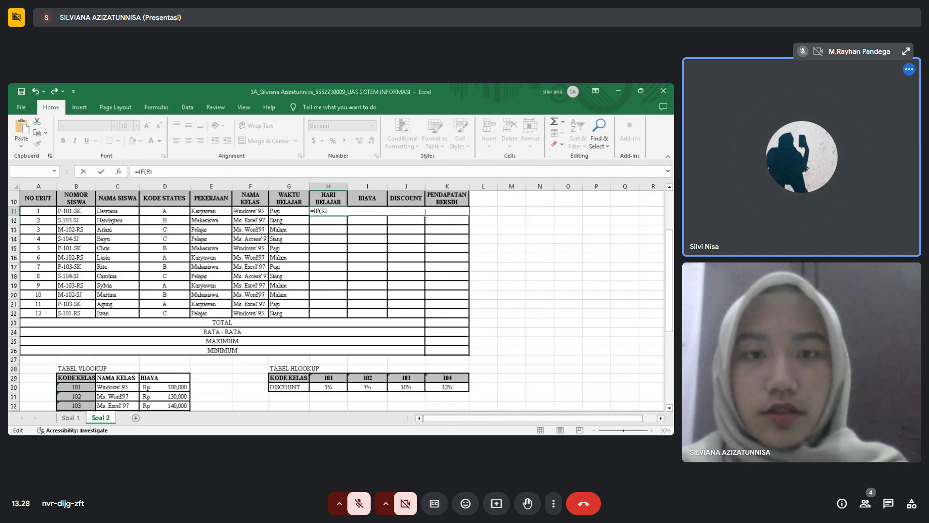
{"action": "key", "text": "BackSpace"}
{"action": "key", "text": "BackSpace"}
{"action": "key", "text": "BackSpace"}
{"action": "key", "text": "BackSpace"}
{"action": "key", "text": "BackSpace"}
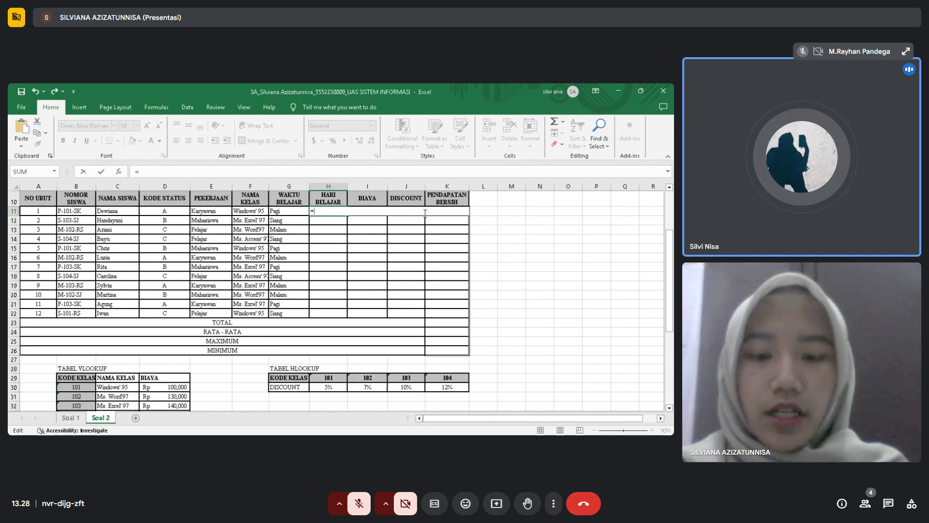
- Start an IF formula in H11 that tests whether RIGHT(B11,2)="SK"
{"action": "type", "text": "I"}
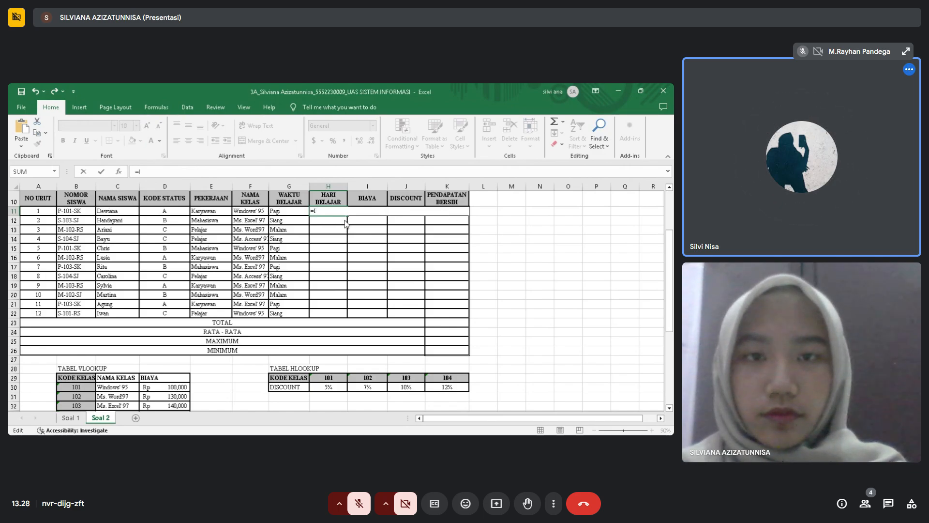
{"action": "type", "text": "F("}
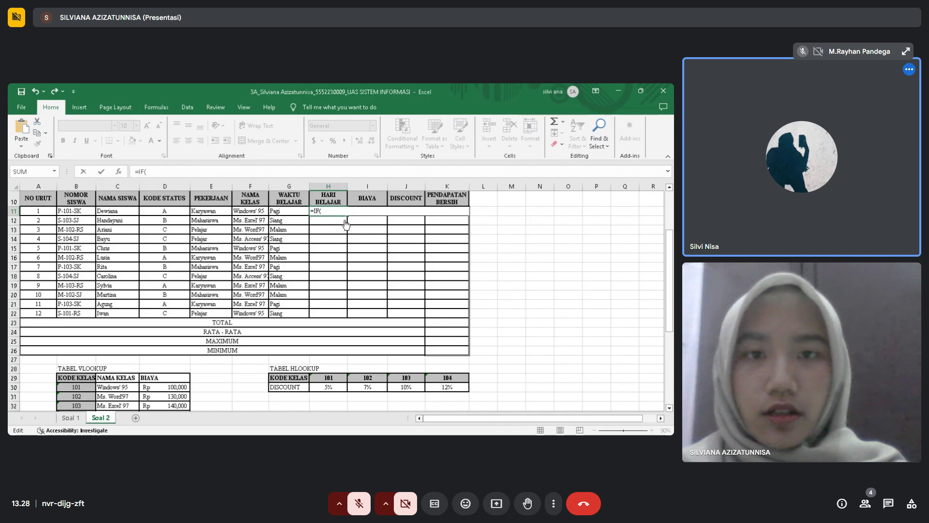
{"action": "type", "text": "RI"}
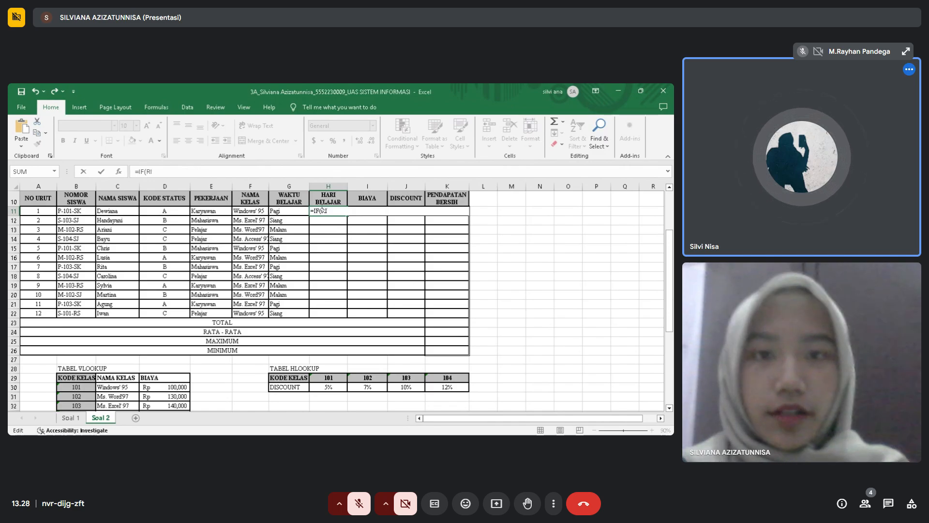
{"action": "type", "text": "GHT("}
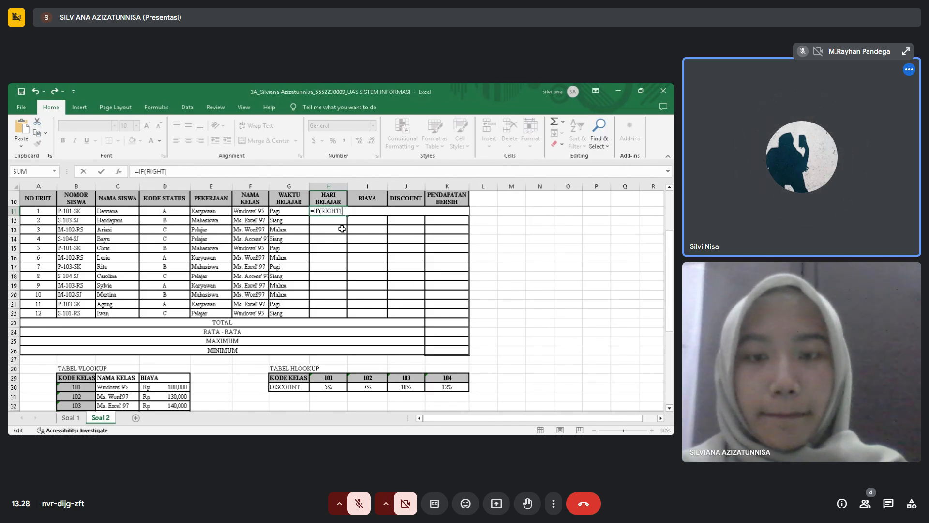
{"action": "left_click", "coordinate": [79, 212]}
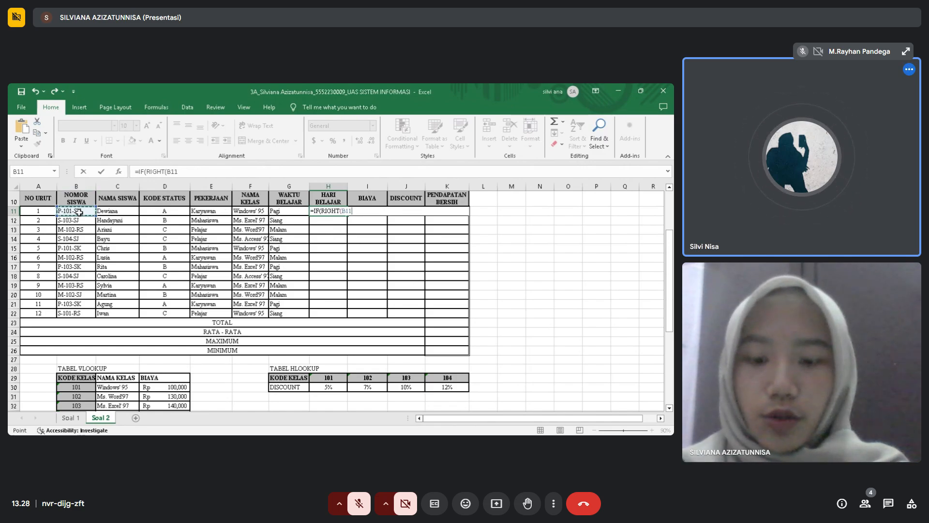
{"action": "type", "text": ",2"}
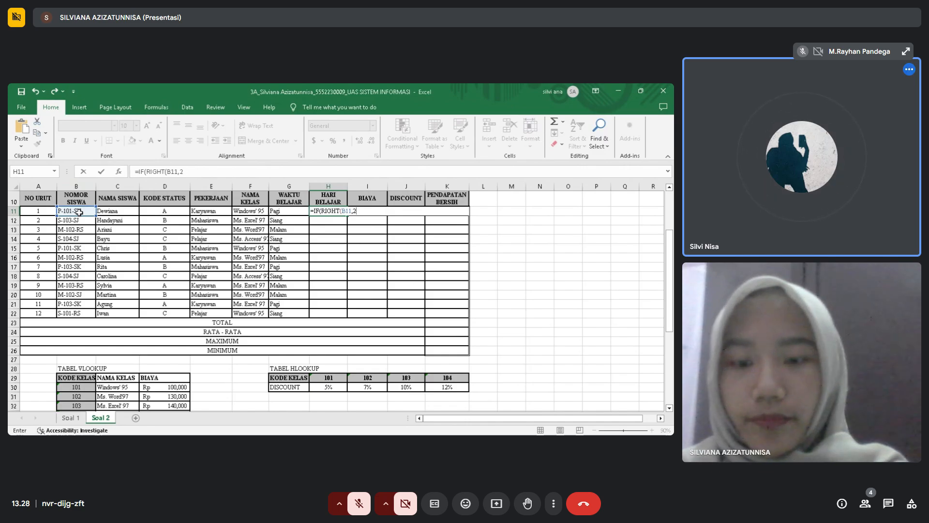
{"action": "type", "text": ")"}
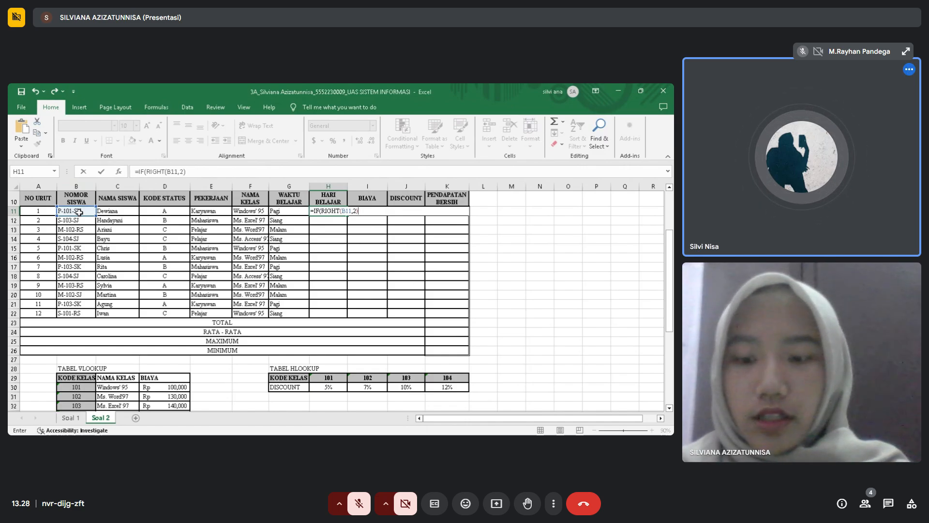
{"action": "type", "text": "="}
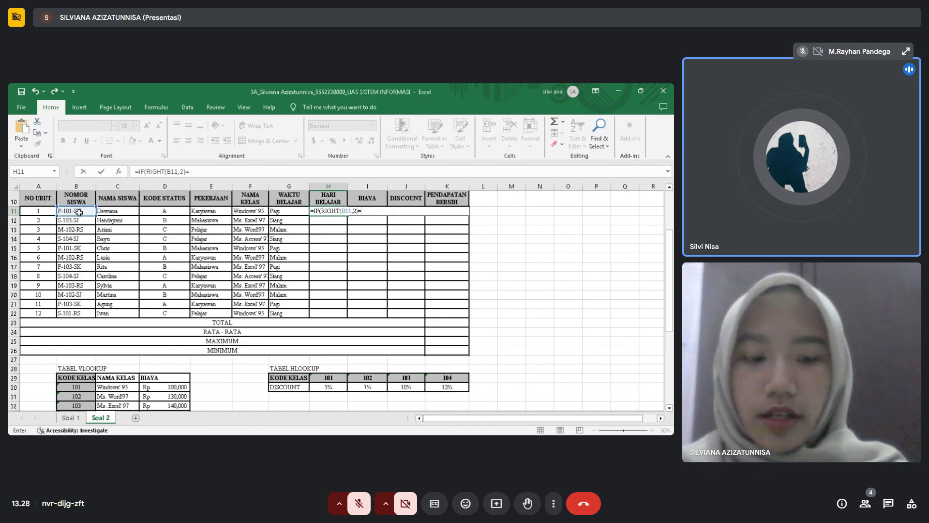
{"action": "type", "text": "\"SK"}
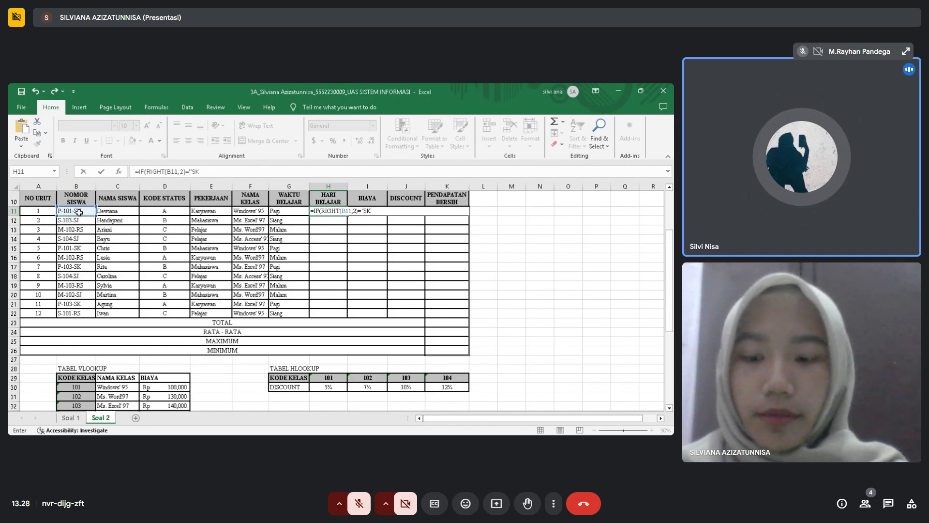
- Set "Sen-Kam" as the value returned by the H11 formula when the SK test is true
{"action": "type", "text": "\",\"Sen"}
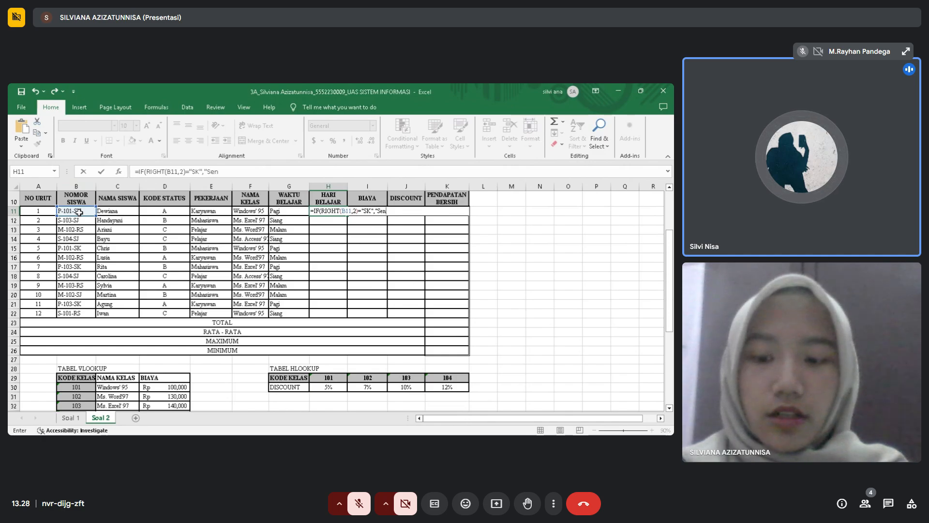
{"action": "type", "text": "="}
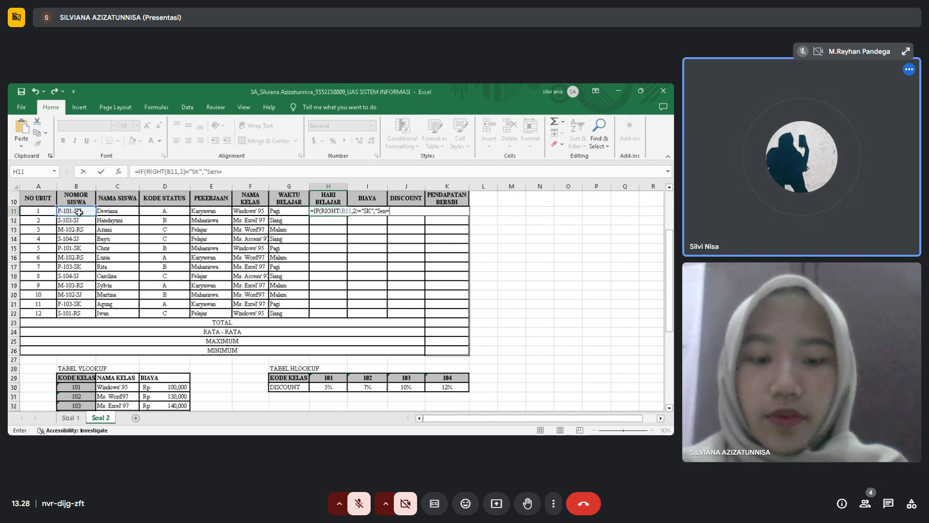
{"action": "type", "text": "Kam\""}
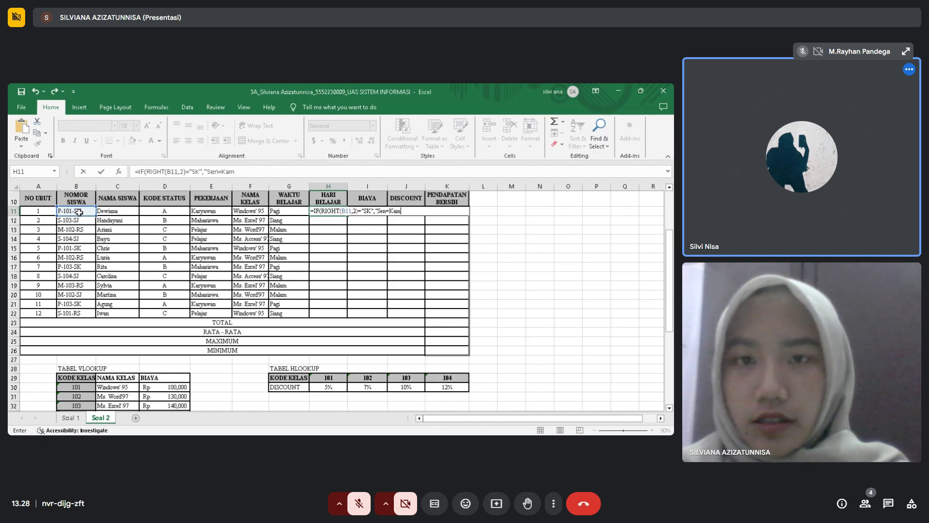
{"action": "key", "text": "BackSpace"}
{"action": "key", "text": "BackSpace"}
{"action": "key", "text": "BackSpace"}
{"action": "key", "text": "BackSpace"}
{"action": "key", "text": "BackSpace"}
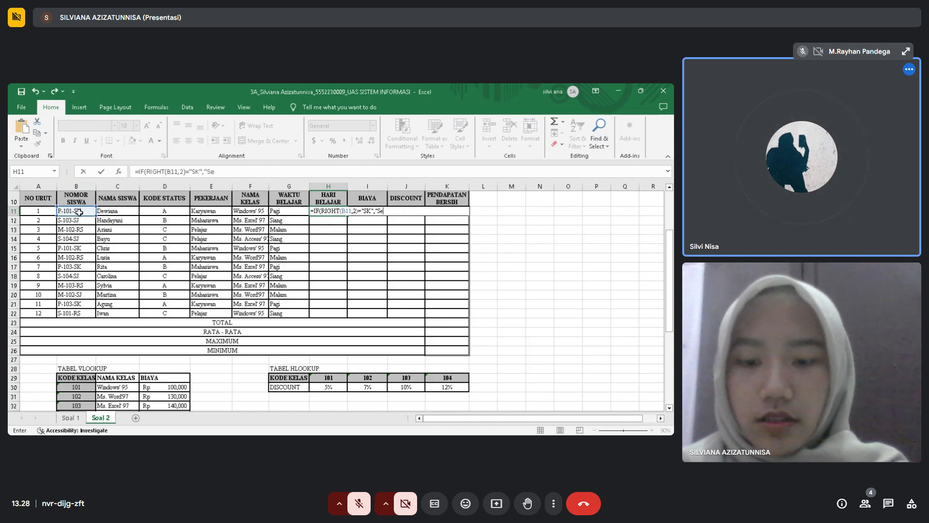
{"action": "type", "text": "n-"}
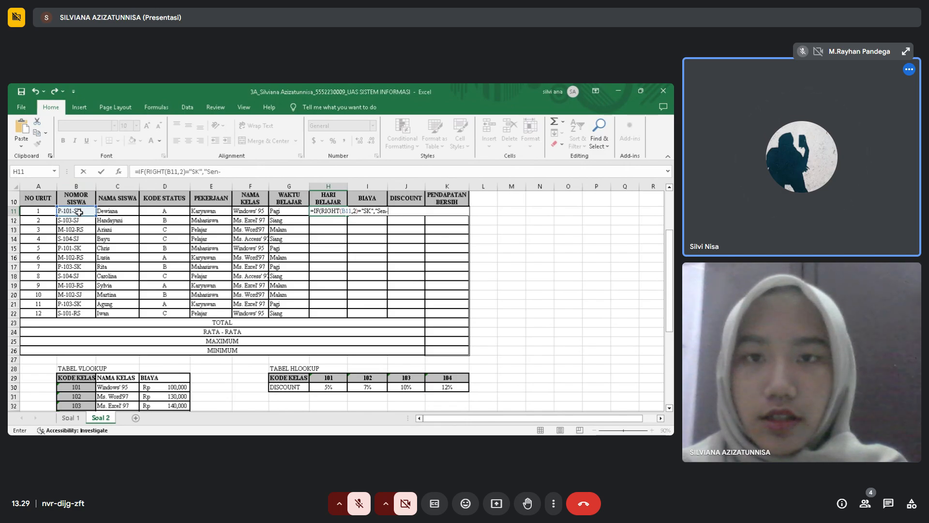
{"action": "type", "text": "Kam\""}
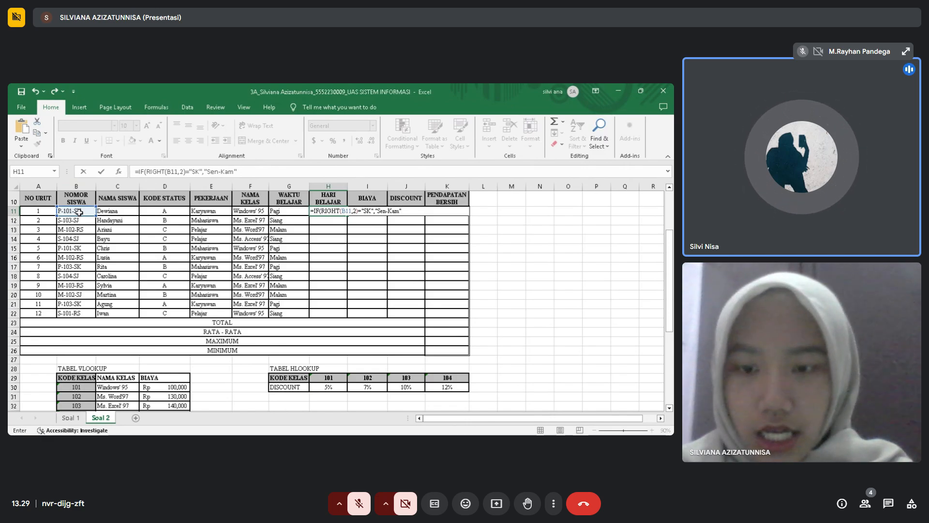
- Nest a second IF as the false argument of the H11 formula and begin its test with the RIGHT function
{"action": "type", "text": ",i"}
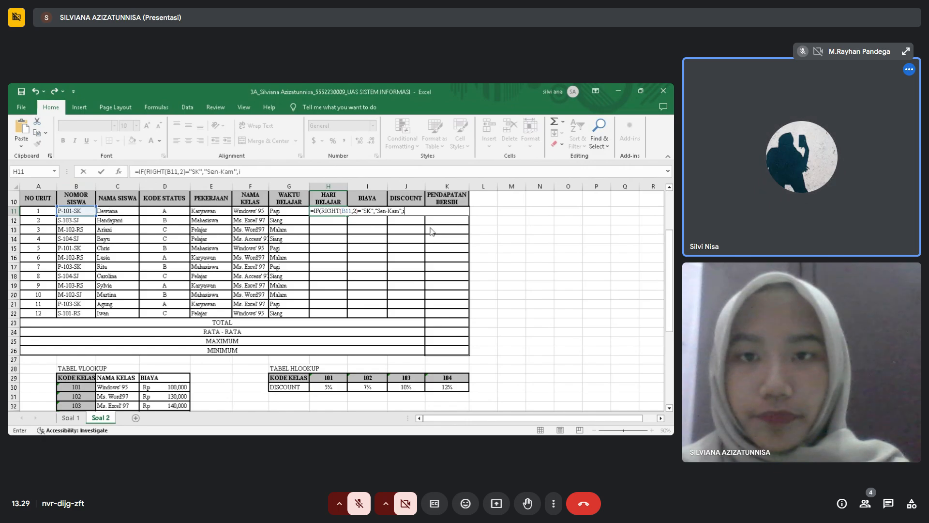
{"action": "key", "text": "Tab"}
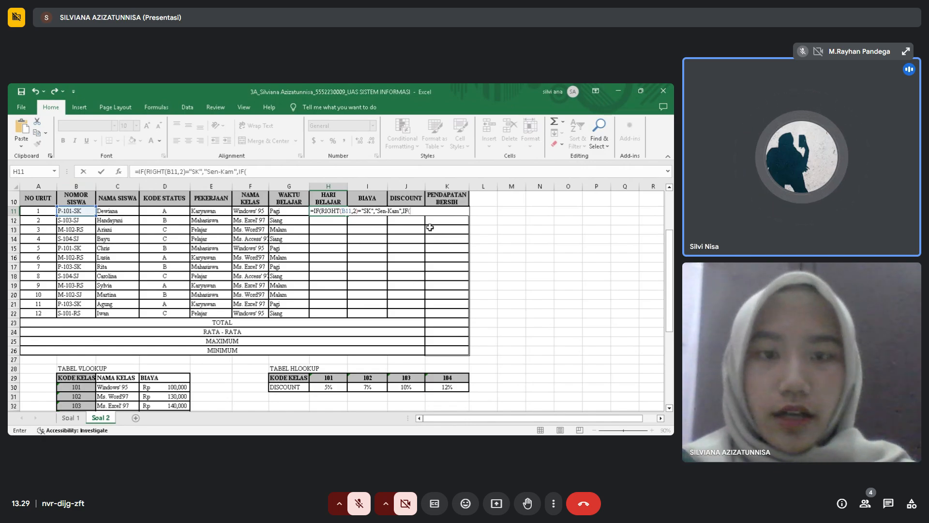
{"action": "type", "text": "ri"}
{"action": "key", "text": "Tab"}
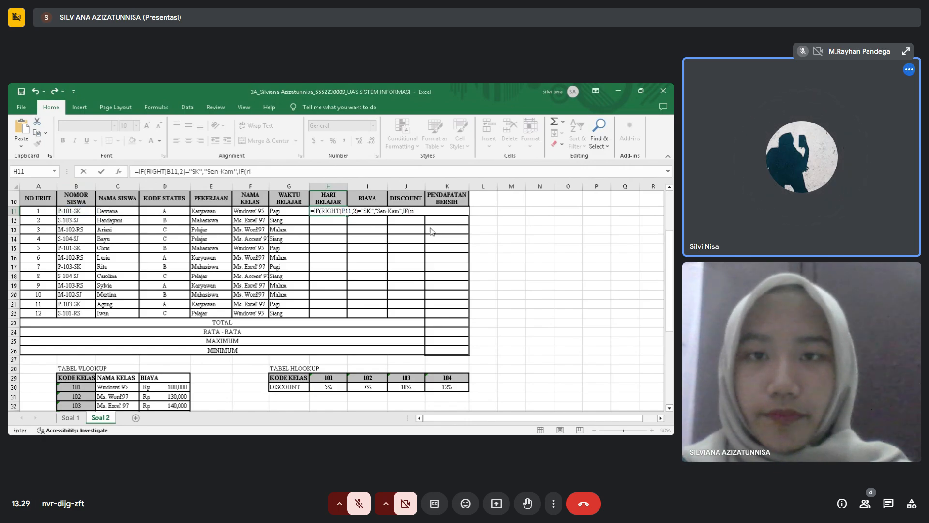
{"action": "left_click", "coordinate": [431, 230]}
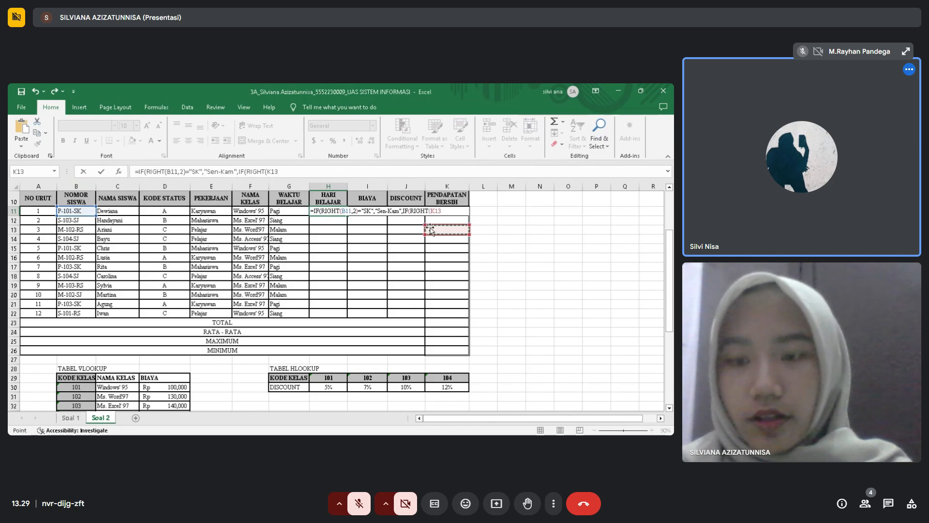
{"action": "key", "text": "BackSpace"}
{"action": "key", "text": "BackSpace"}
{"action": "key", "text": "BackSpace"}
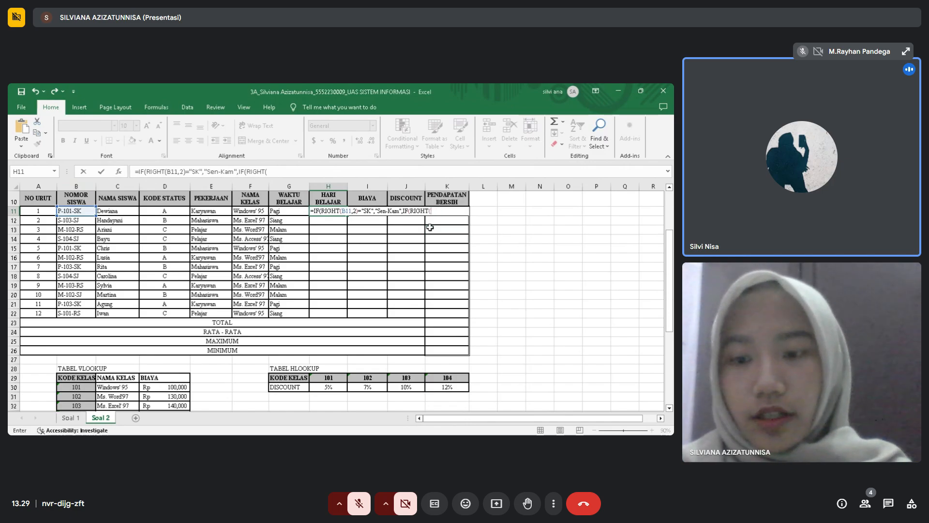
- Complete the nested IF's test in H11 as RIGHT(B11,2)="SJ"
{"action": "left_click", "coordinate": [73, 211]}
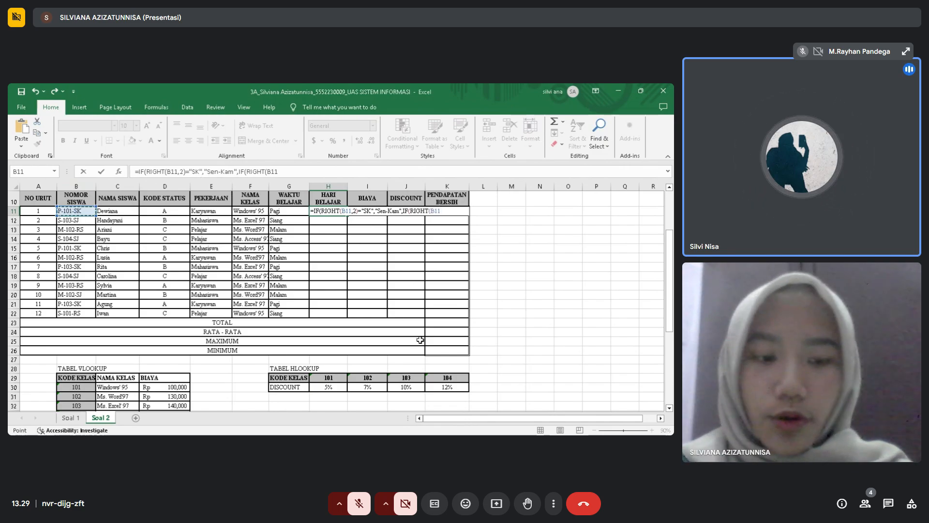
{"action": "type", "text": ",2"}
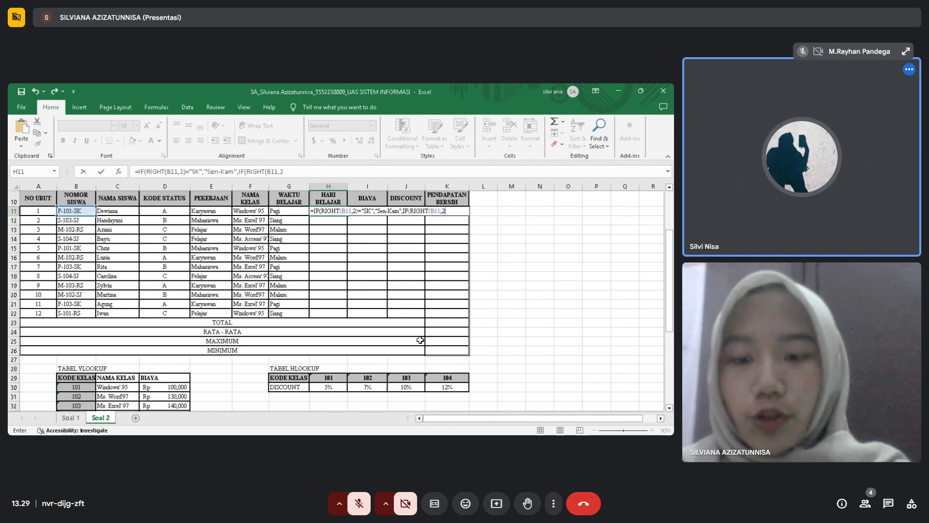
{"action": "type", "text": ")"}
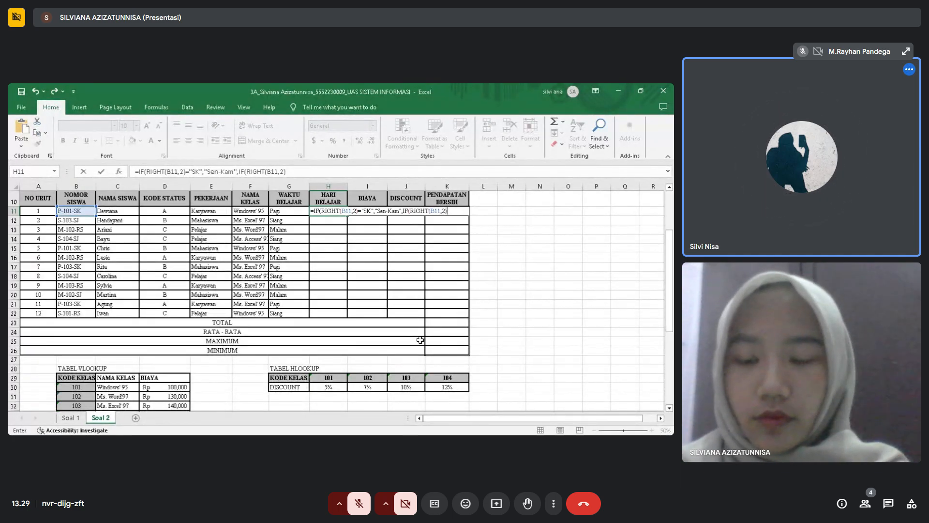
{"action": "type", "text": "\""}
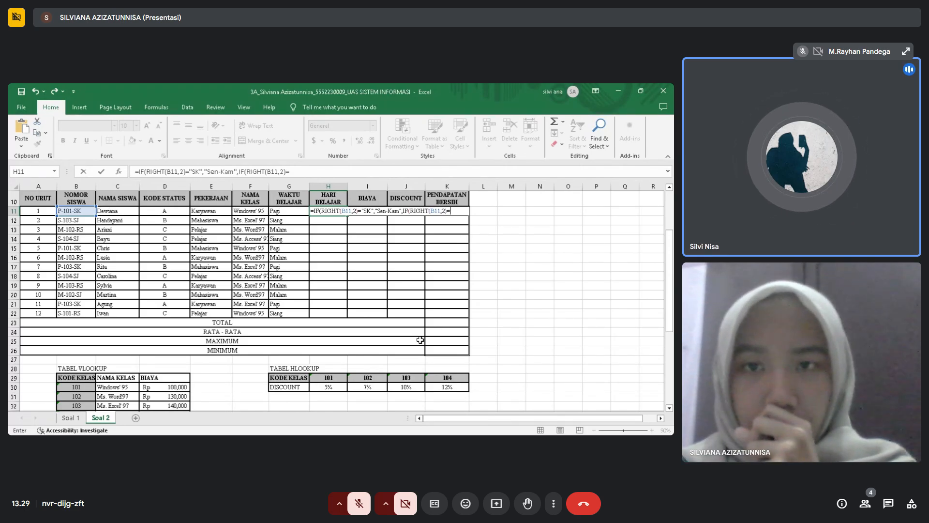
{"action": "type", "text": "\"S"}
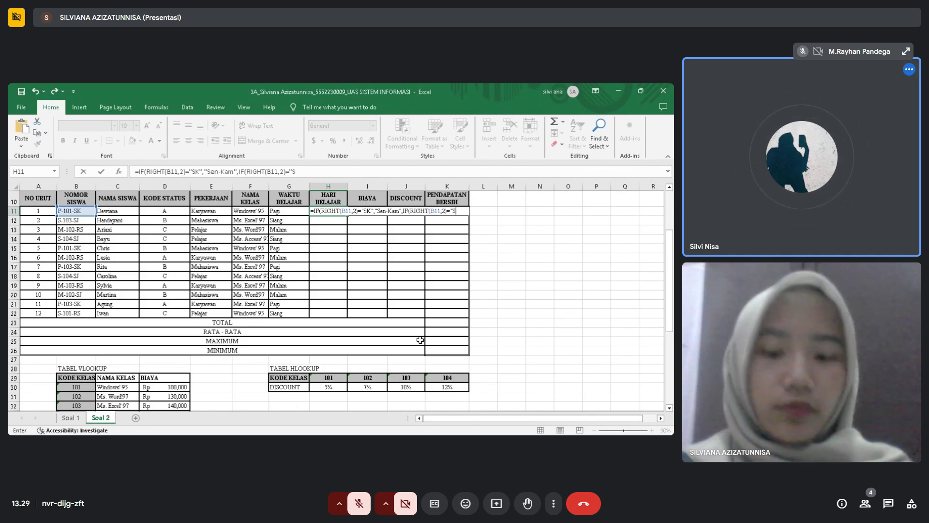
{"action": "type", "text": "J"}
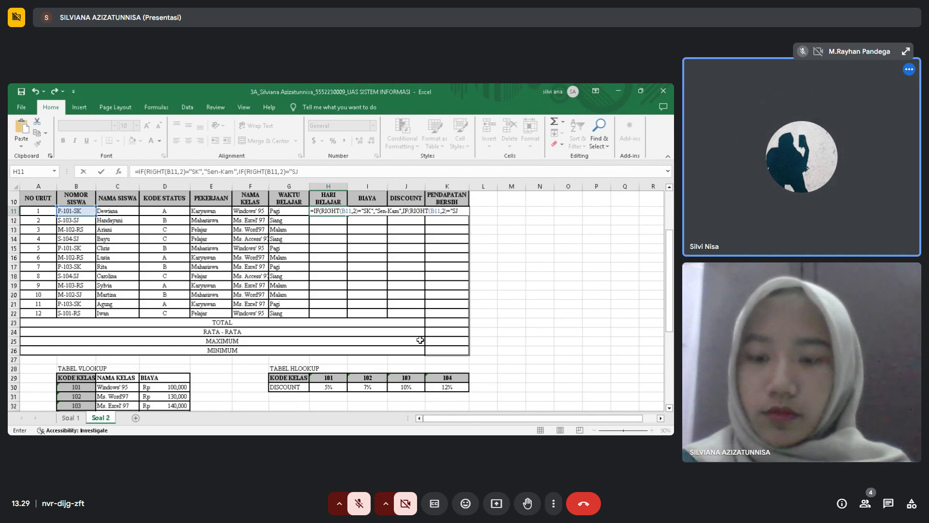
{"action": "type", "text": "\","}
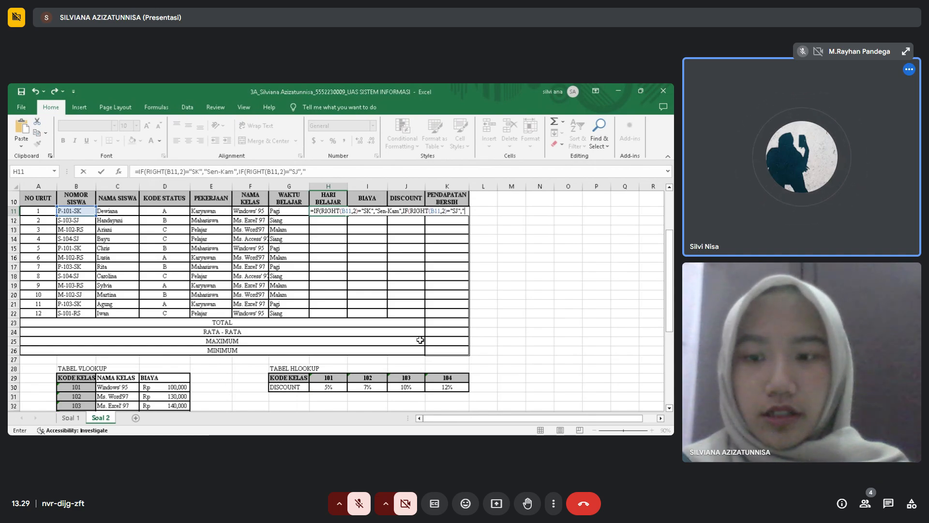
- Finish the nested IF in H11 with "Sel-Jum" if true and "Rab-Sab" otherwise, and fill the formula down to H22
{"action": "type", "text": "\"Se"}
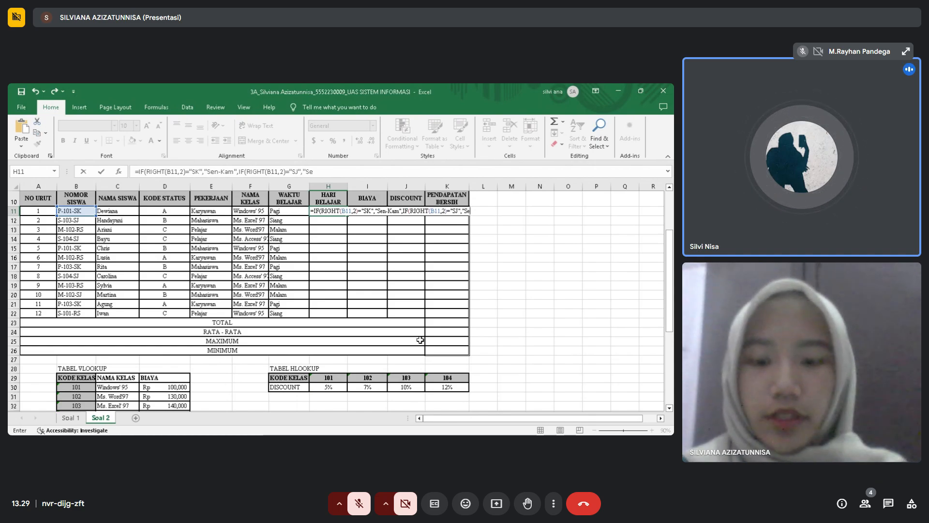
{"action": "type", "text": "l-Jum\","}
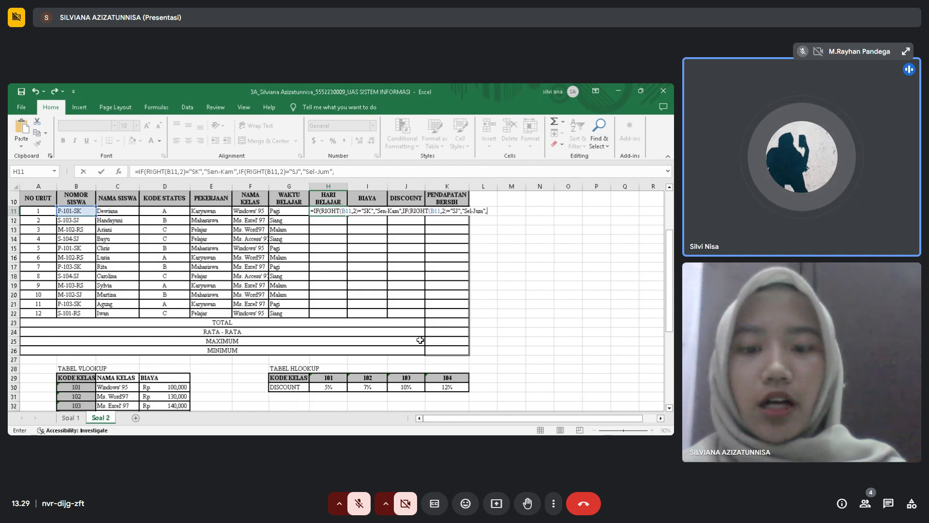
{"action": "type", "text": "\""}
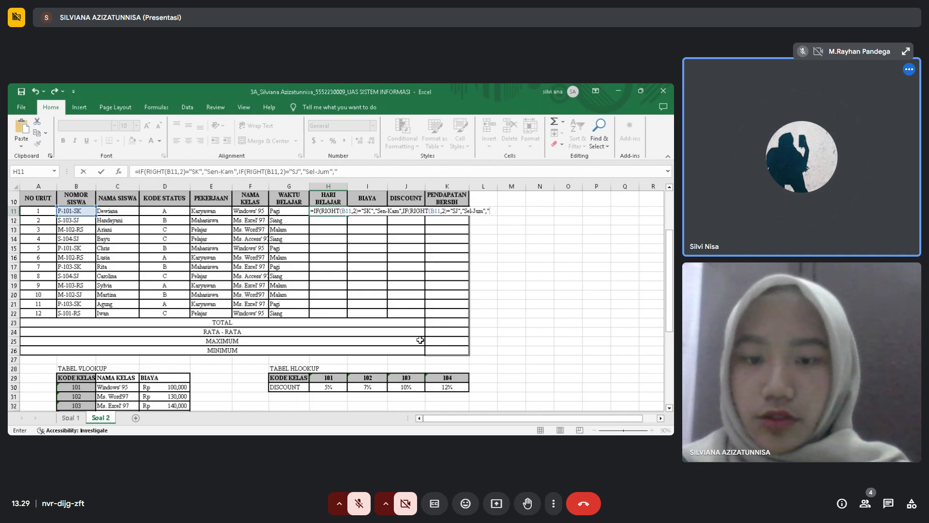
{"action": "type", "text": "Rab"}
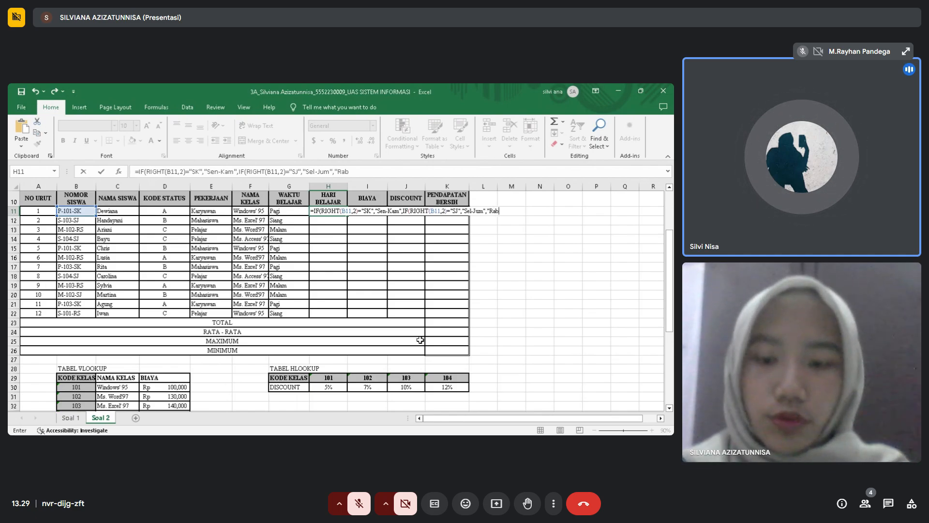
{"action": "type", "text": "-S "}
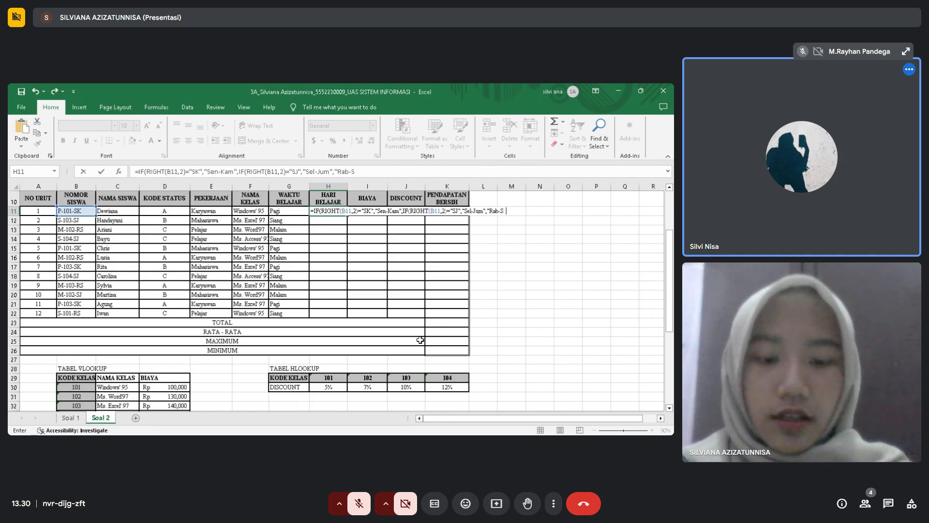
{"action": "type", "text": "ab"}
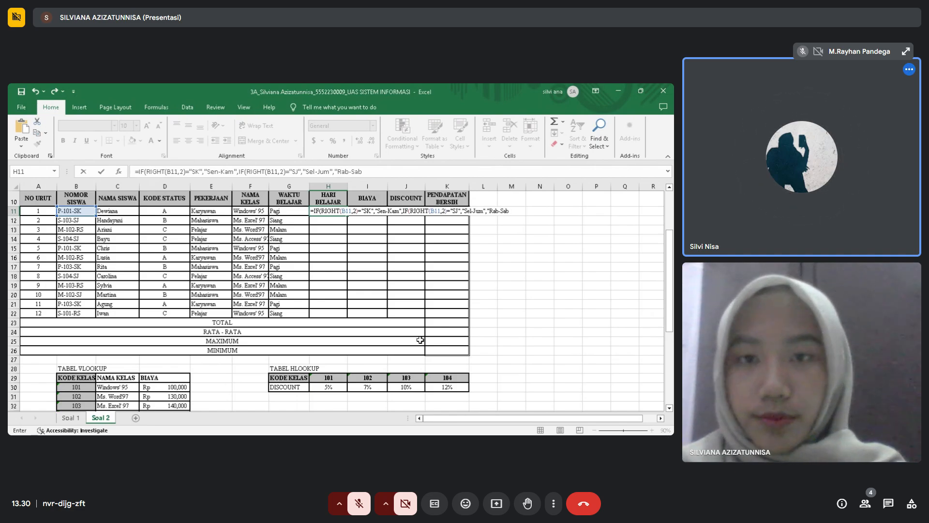
{"action": "type", "text": "\""}
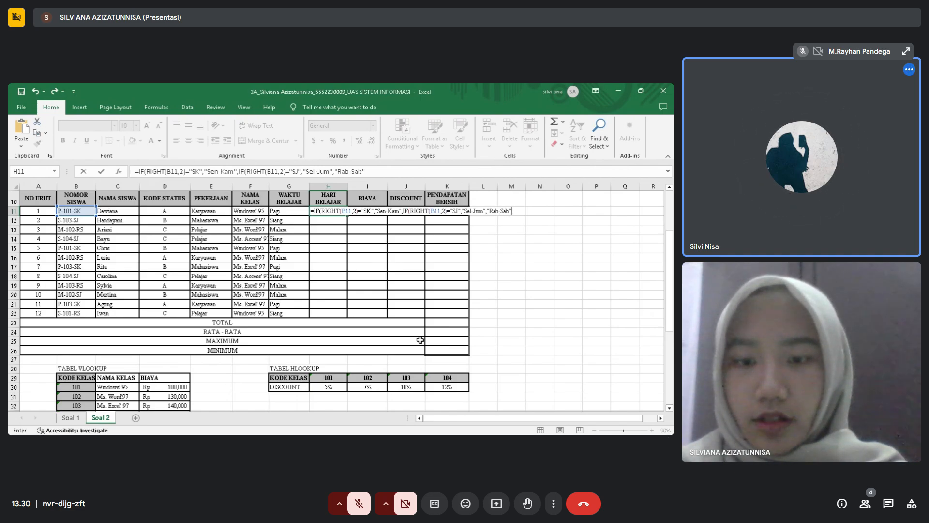
{"action": "type", "text": ")"}
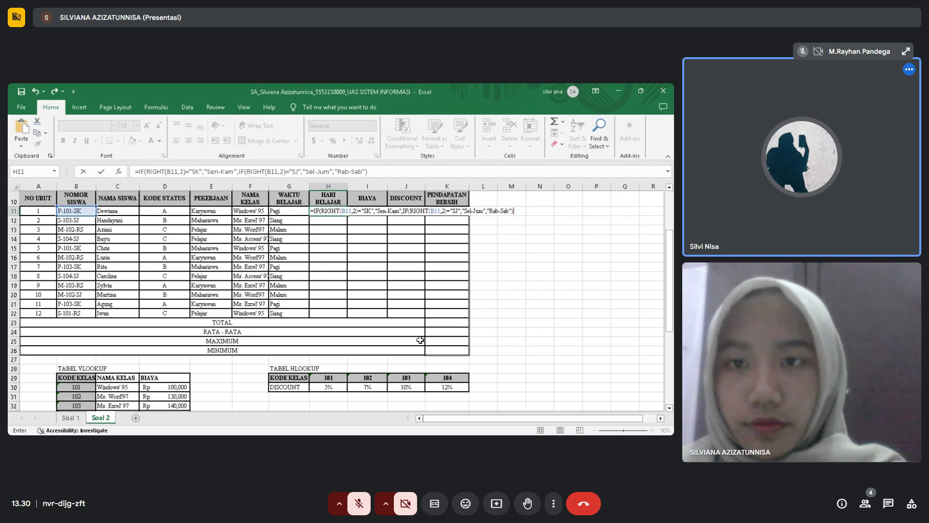
{"action": "key", "text": "Return"}
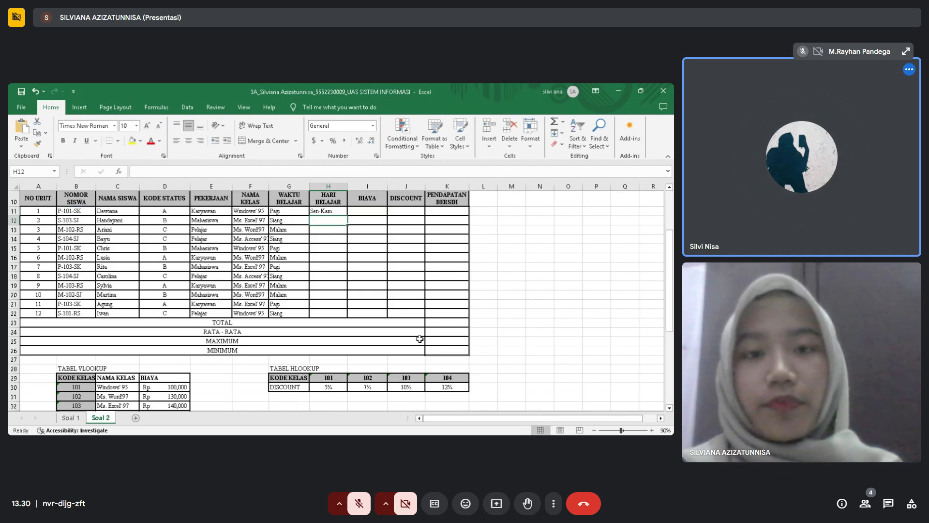
{"action": "left_click", "coordinate": [341, 212]}
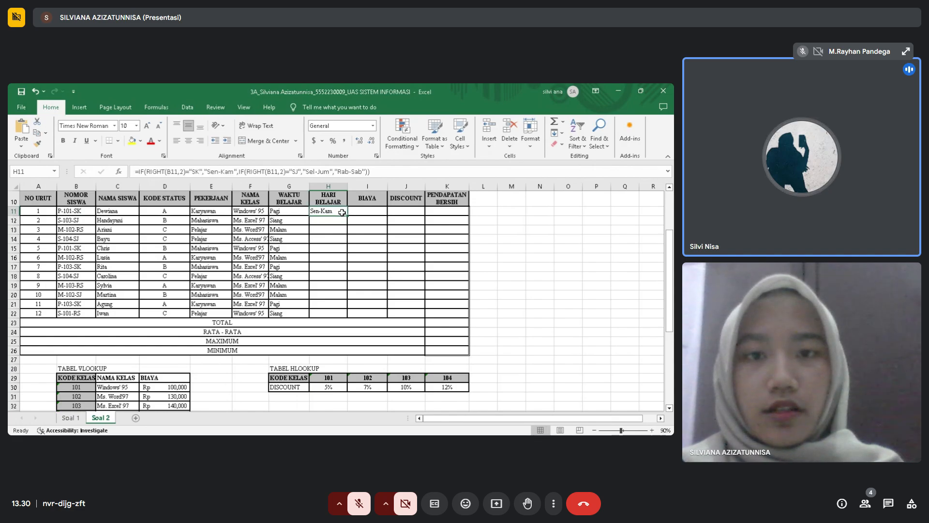
{"action": "left_click_drag", "start_coordinate": [342, 213], "coordinate": [348, 315]}
- Start a VLOOKUP formula in I11 of the BIAYA column with MID(B11,3,3) as its lookup value
{"action": "left_click", "coordinate": [369, 211]}
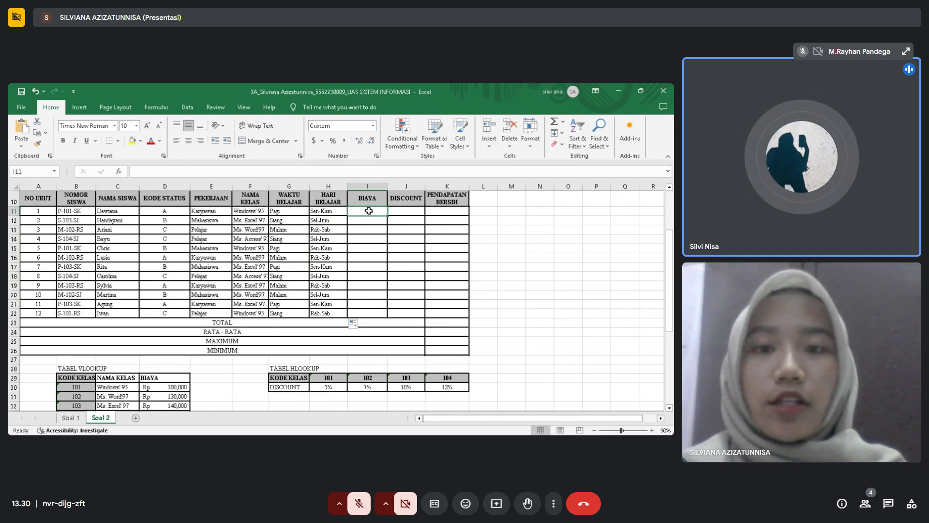
{"action": "scroll", "coordinate": [369, 211], "scroll_direction": "down", "scroll_amount": 6}
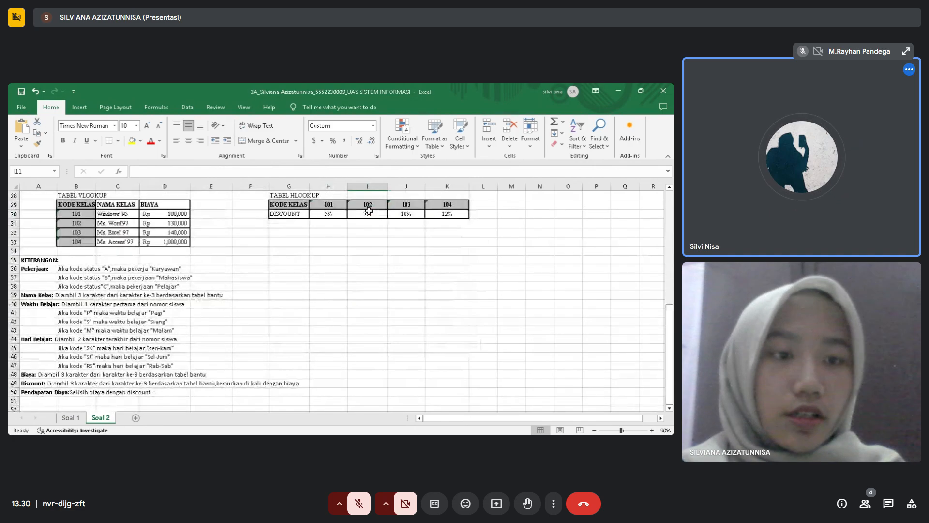
{"action": "scroll", "coordinate": [369, 210], "scroll_direction": "down", "scroll_amount": 1}
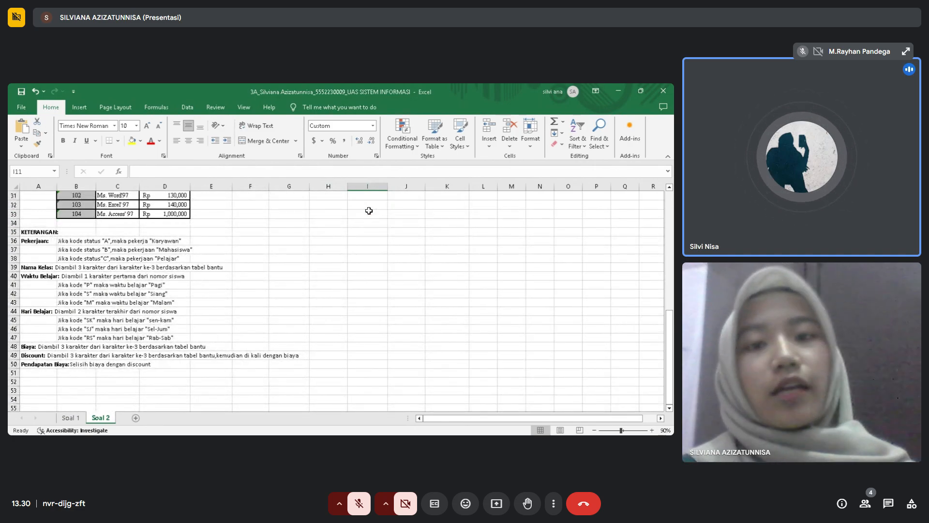
{"action": "scroll", "coordinate": [369, 210], "scroll_direction": "up", "scroll_amount": 9}
{"action": "scroll", "coordinate": [369, 211], "scroll_direction": "down", "scroll_amount": 1}
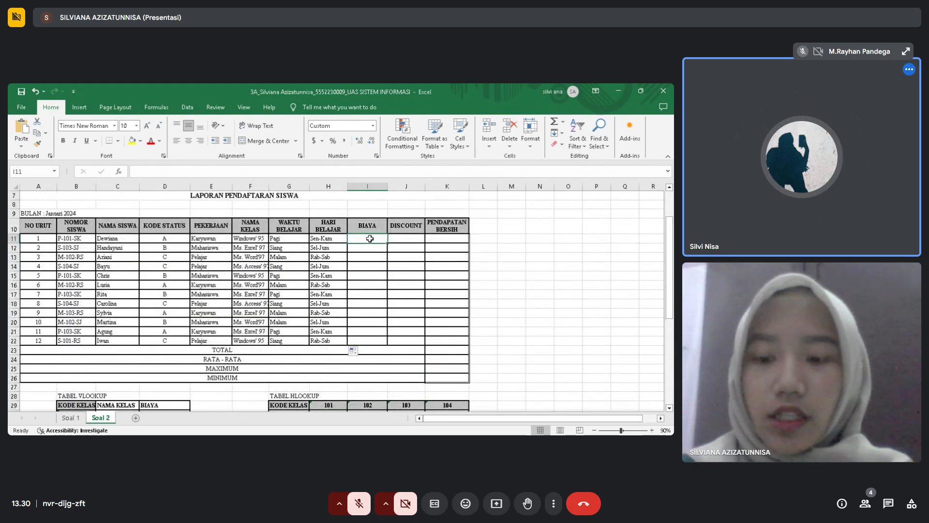
{"action": "type", "text": "="}
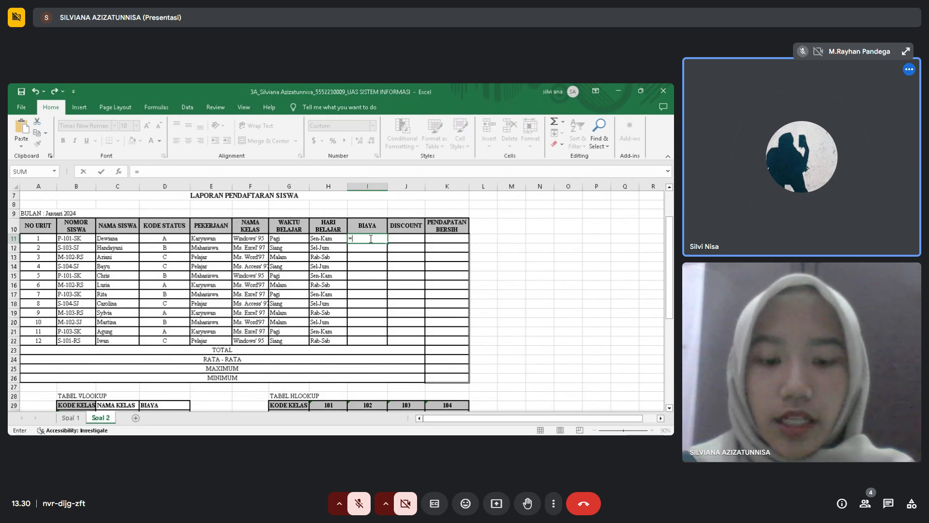
{"action": "type", "text": "V"}
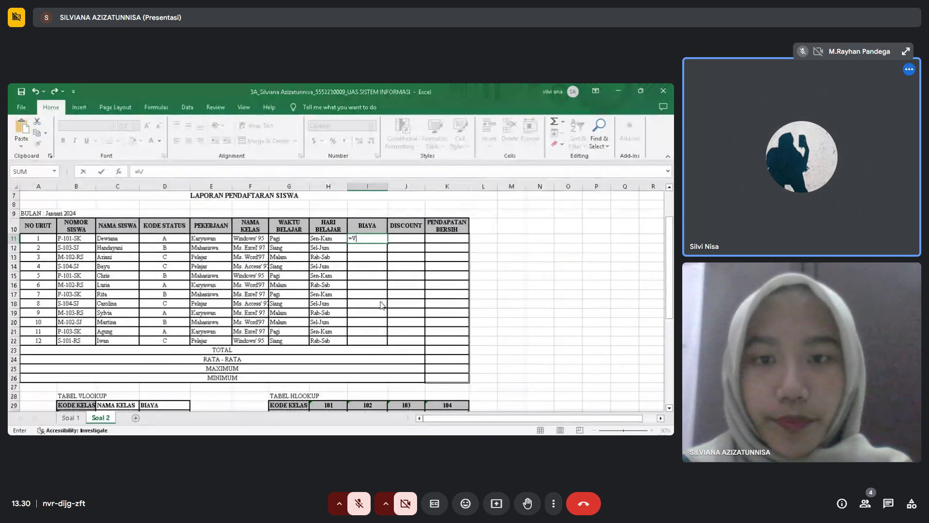
{"action": "key", "text": "Tab"}
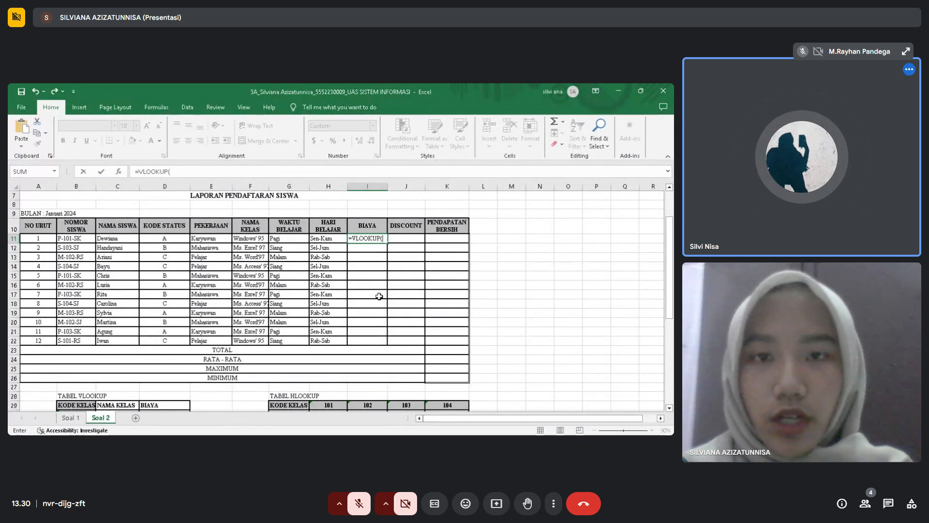
{"action": "type", "text": "MI"}
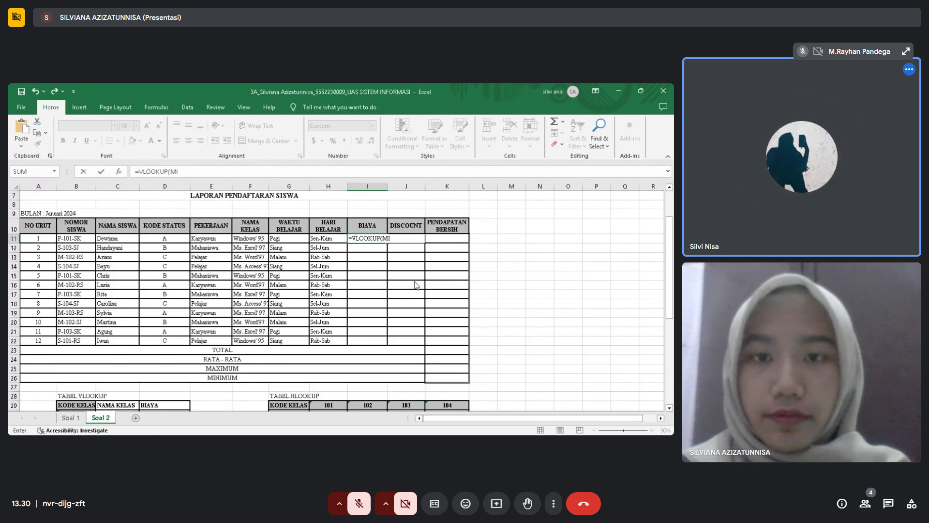
{"action": "type", "text": "D("}
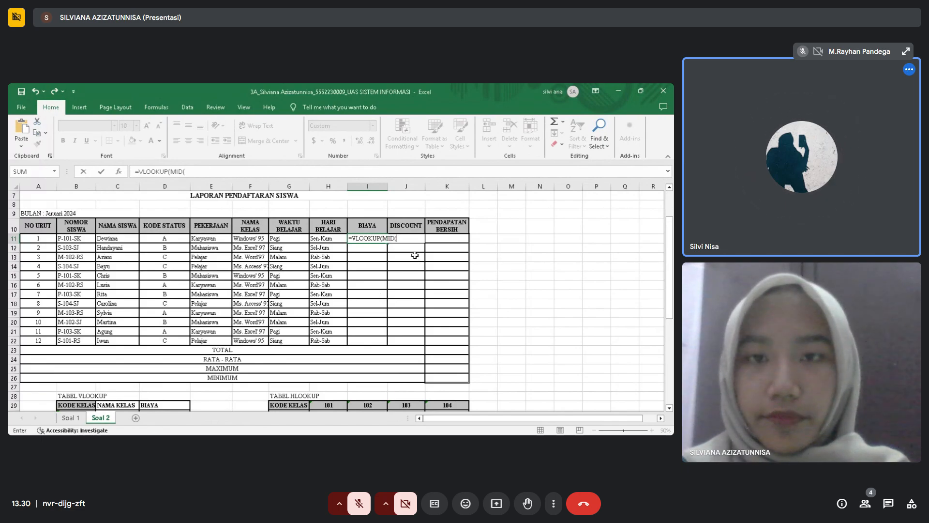
{"action": "left_click", "coordinate": [70, 239]}
{"action": "type", "text": ",3,3"}
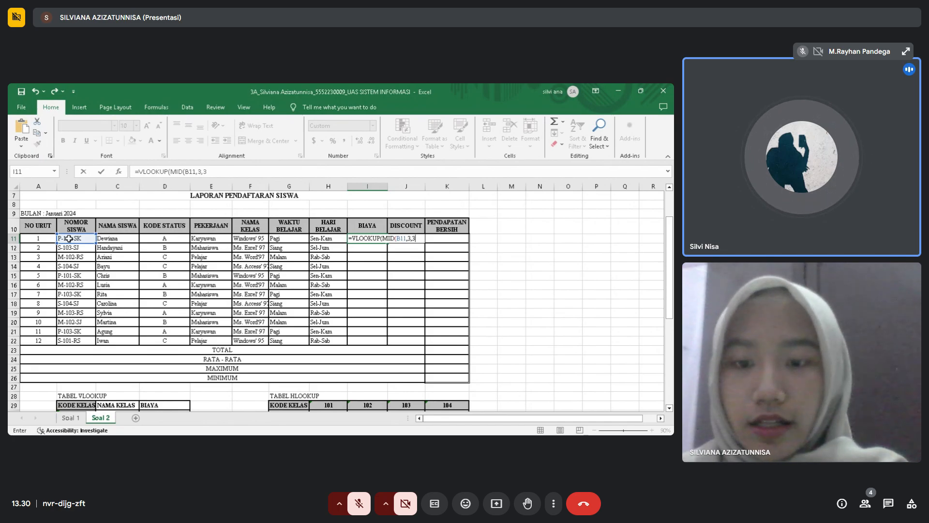
{"action": "type", "text": "),"}
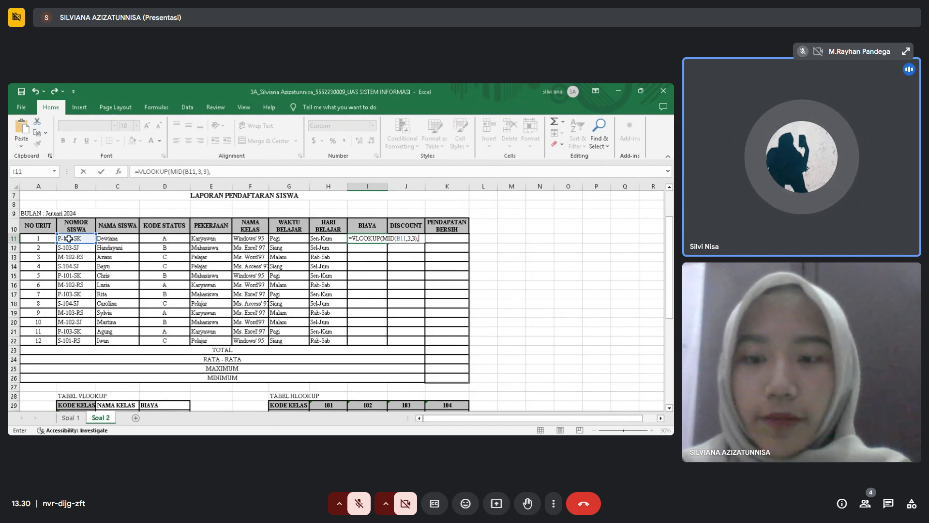
- Complete the I11 VLOOKUP with TABEL_VLOOKUP as the table and column index 3, and fill it down to I22
{"action": "type", "text": "T"}
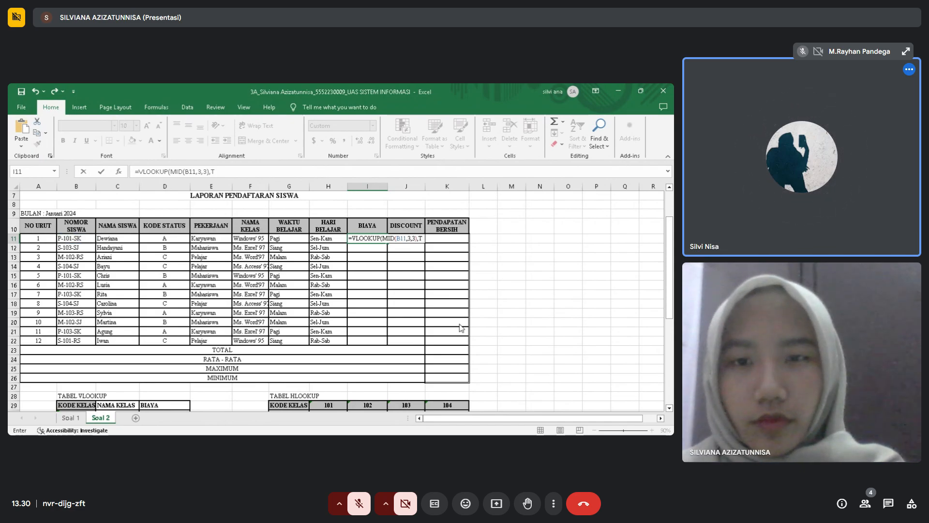
{"action": "type", "text": "ABEL_VLOOKUP"}
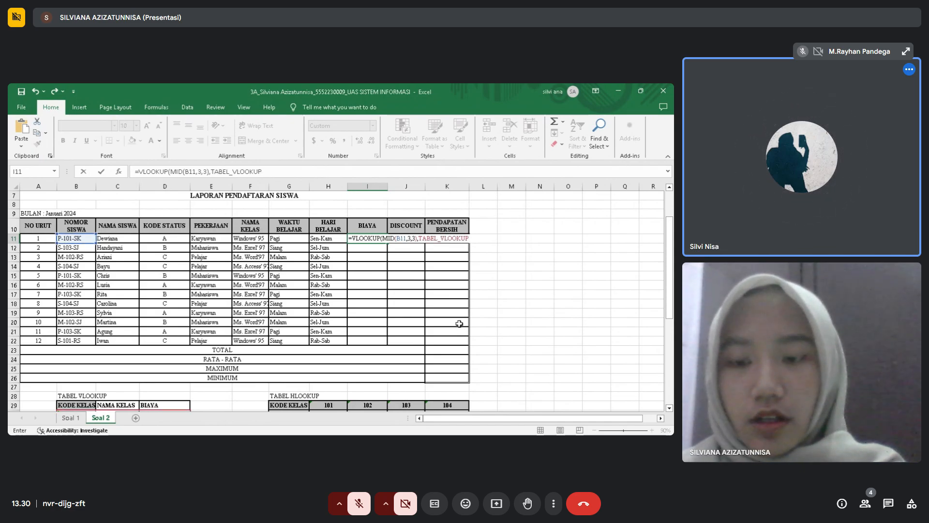
{"action": "type", "text": ",3"}
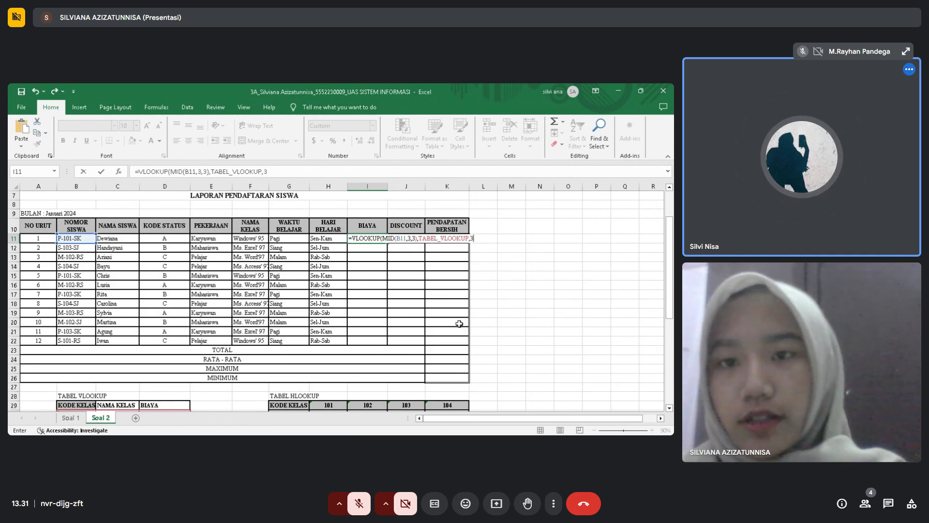
{"action": "key", "text": "Return"}
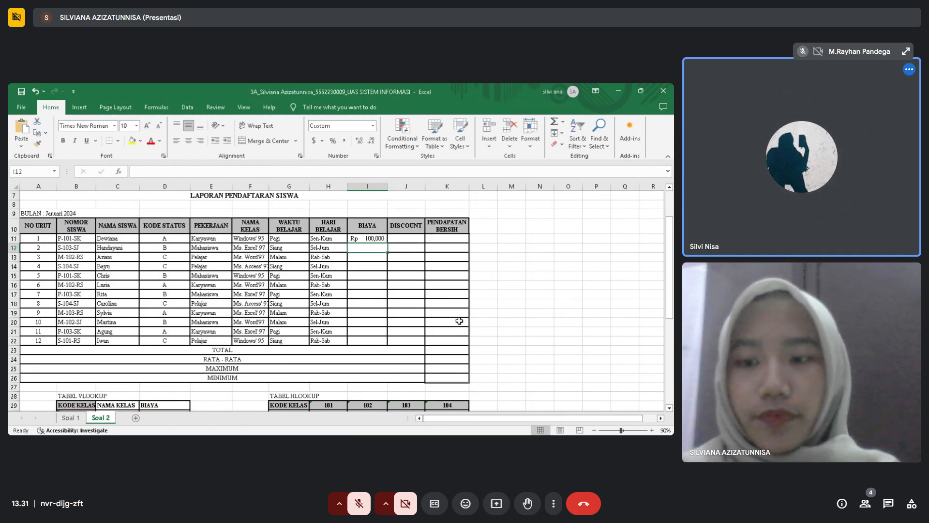
{"action": "left_click", "coordinate": [376, 239]}
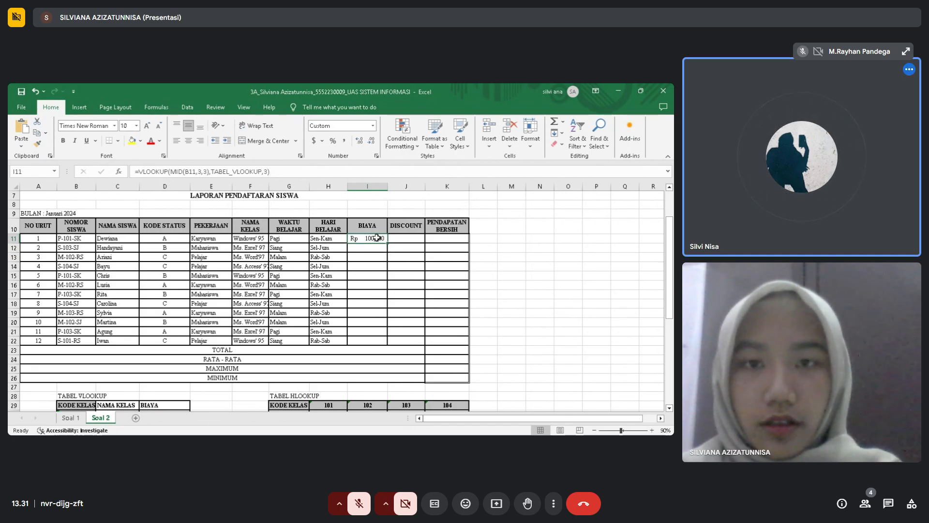
{"action": "left_click_drag", "start_coordinate": [388, 243], "coordinate": [388, 344]}
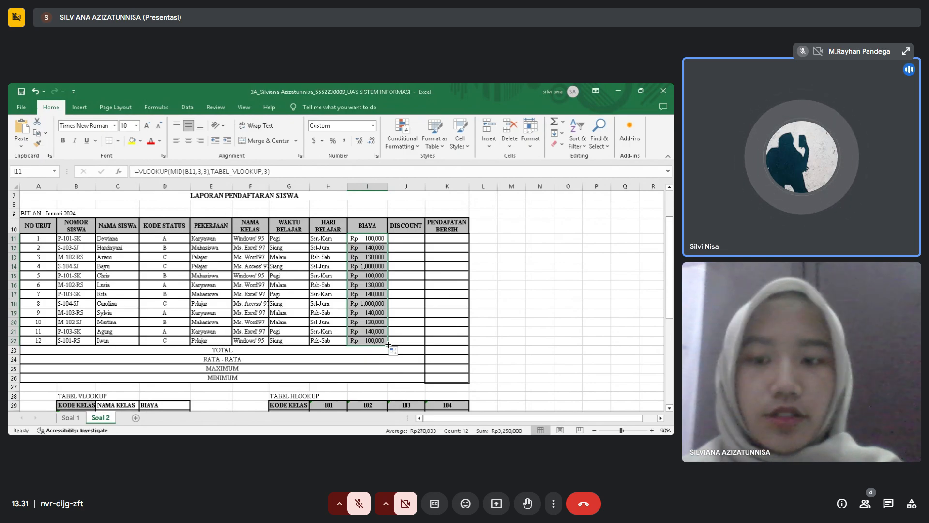
- Start an HLOOKUP formula in J11 of the DISCOUNT column with MID(B11,3,3) as its lookup value
{"action": "scroll", "coordinate": [387, 344], "scroll_direction": "down", "scroll_amount": 8}
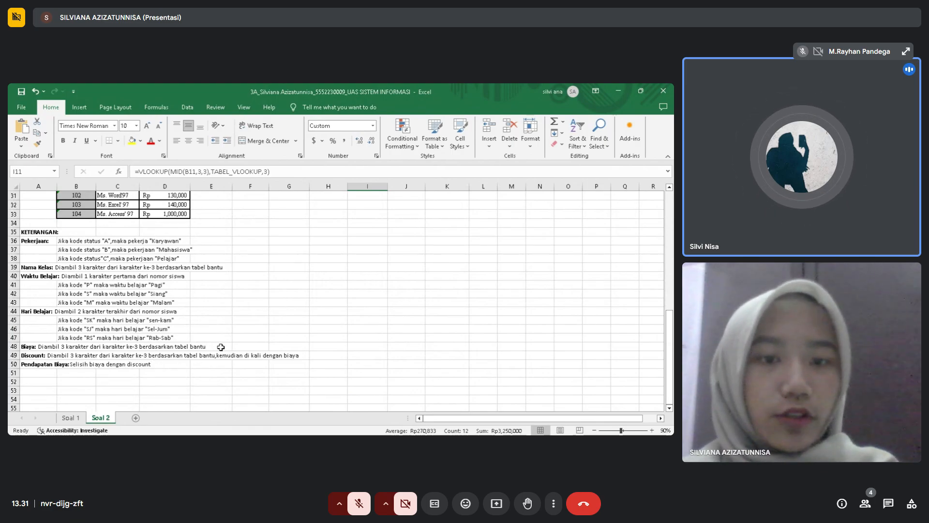
{"action": "scroll", "coordinate": [308, 331], "scroll_direction": "up", "scroll_amount": 9}
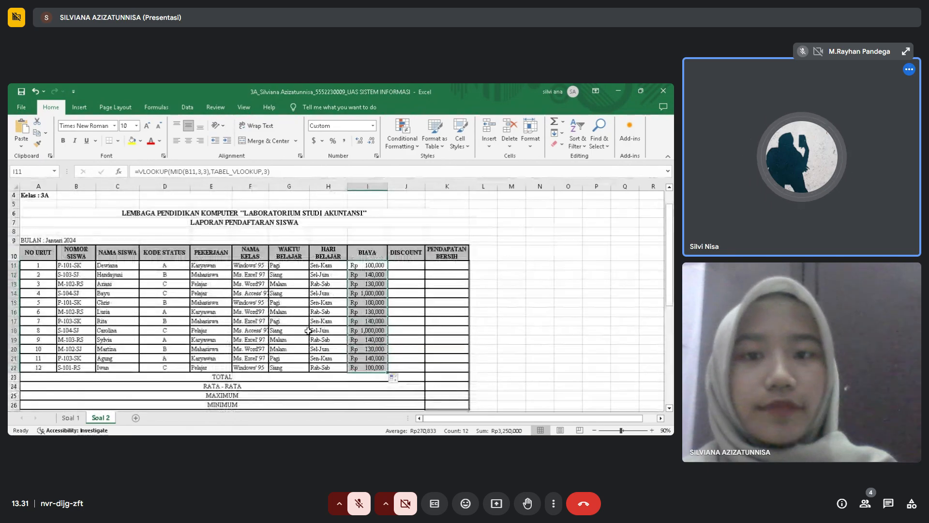
{"action": "left_click", "coordinate": [407, 265]}
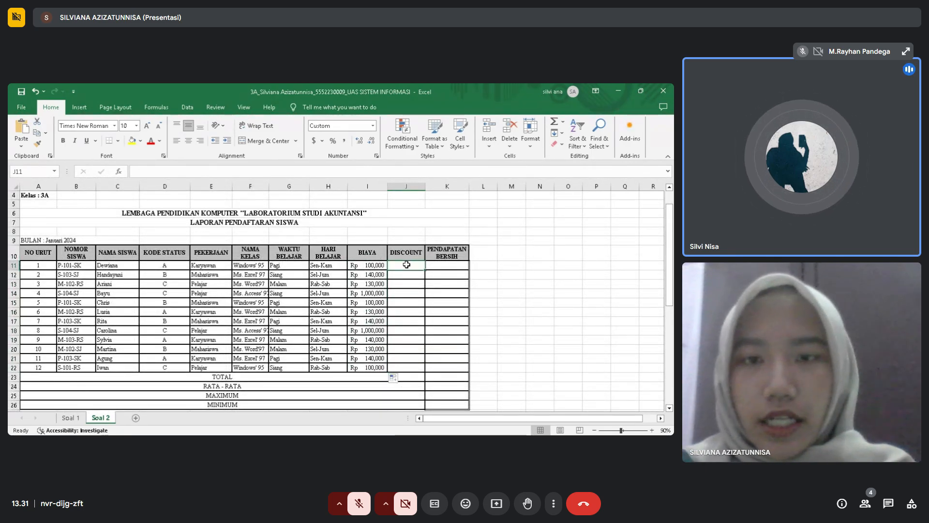
{"action": "type", "text": "="}
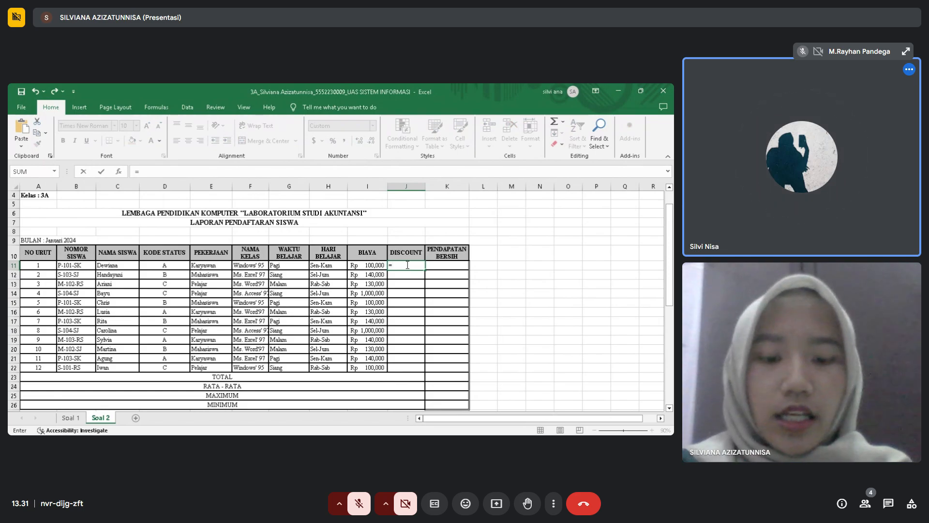
{"action": "type", "text": "H"}
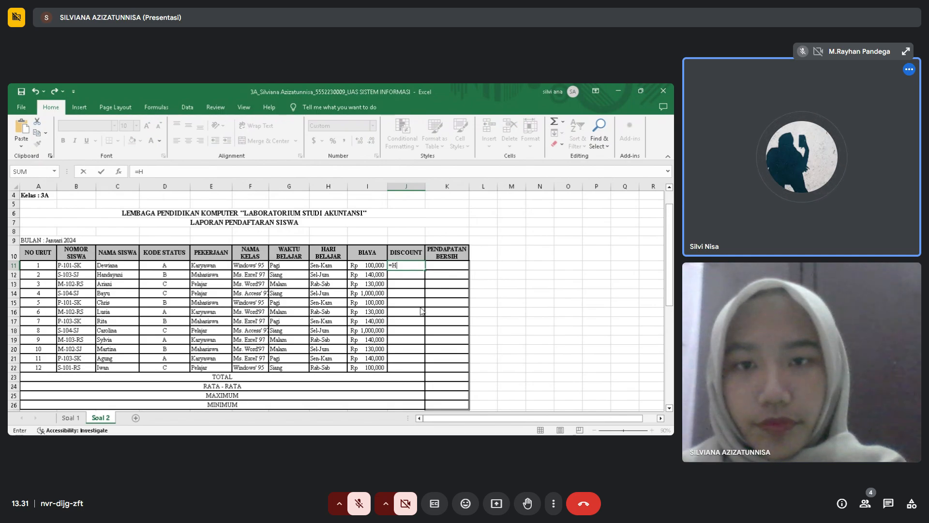
{"action": "type", "text": "LOOKUP("}
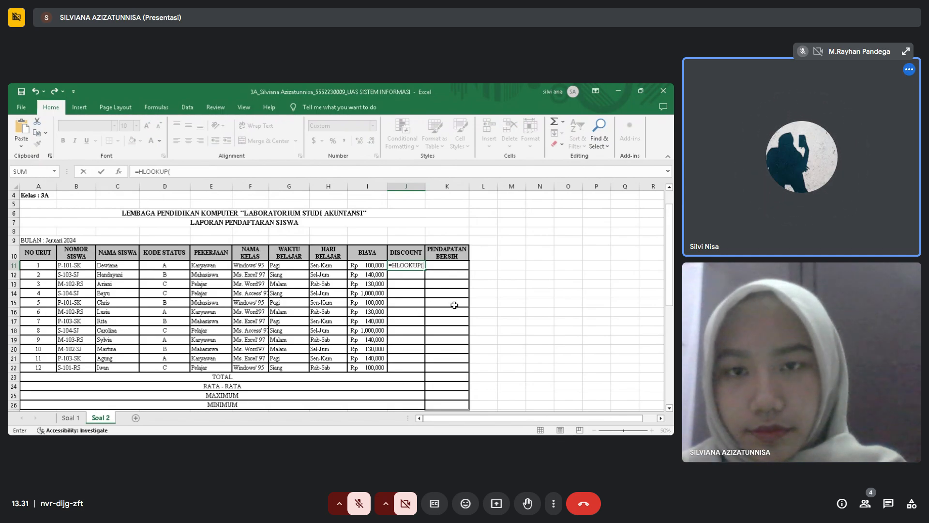
{"action": "type", "text": "MI"}
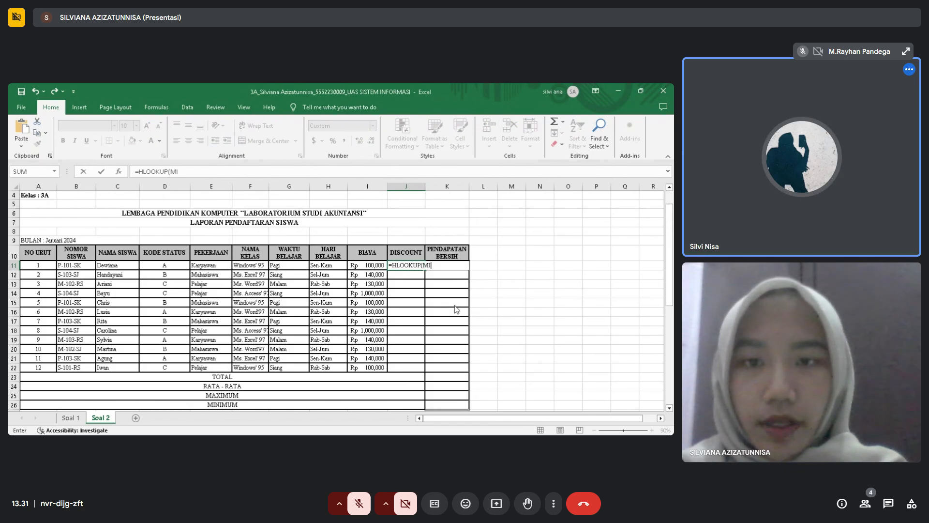
{"action": "type", "text": "D("}
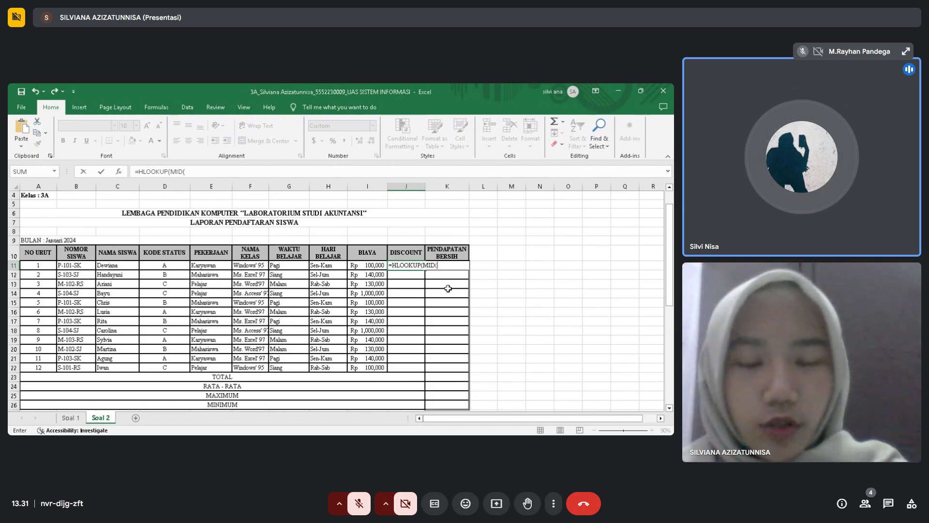
{"action": "left_click", "coordinate": [78, 266]}
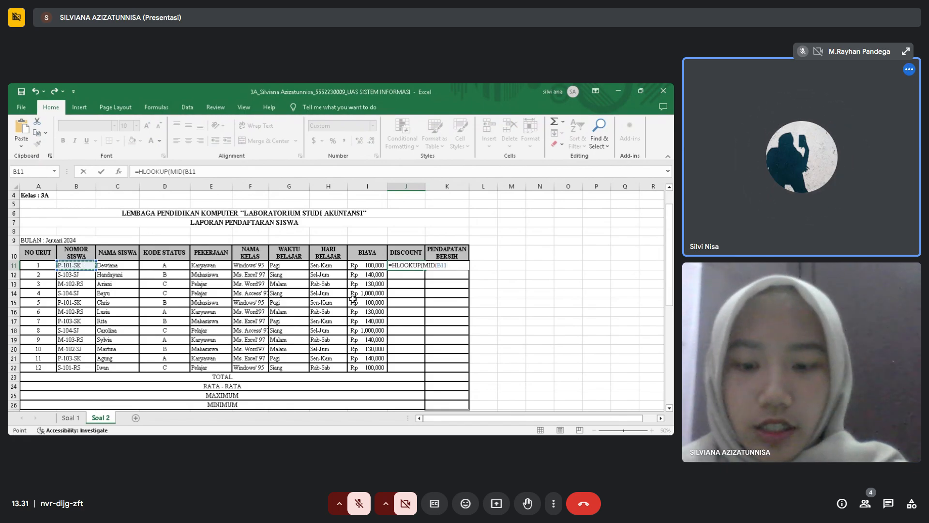
{"action": "type", "text": ",3,3"}
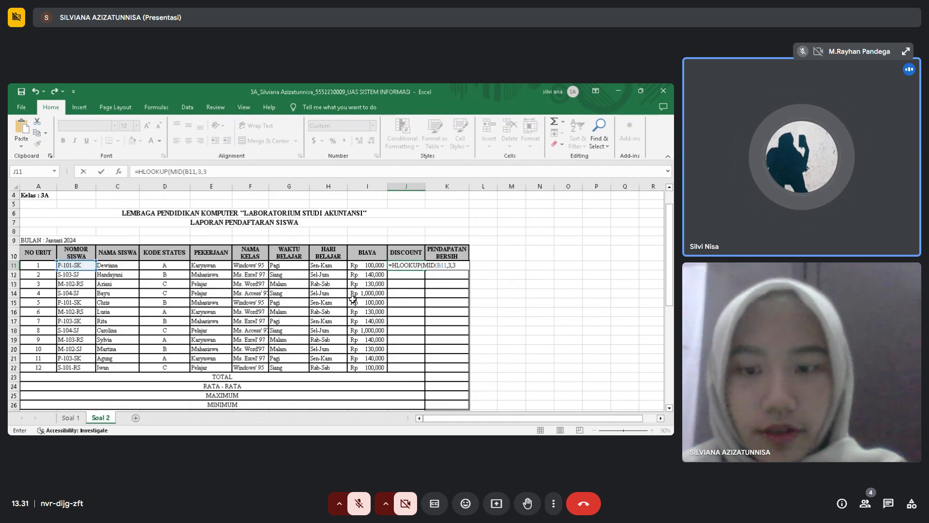
- Give the J11 HLOOKUP the table TABEL_HLOOKUP and row index 2, and close its brackets
{"action": "type", "text": "),T"}
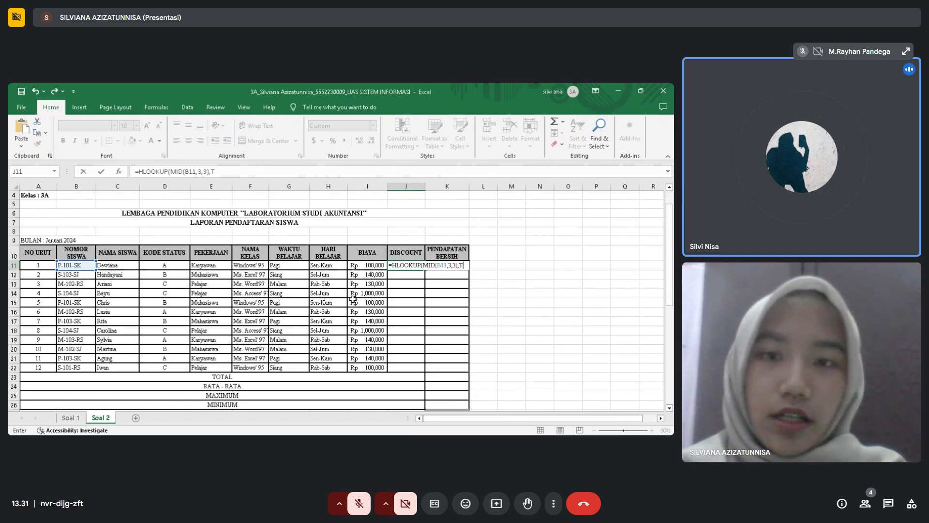
{"action": "left_click", "coordinate": [500, 346]}
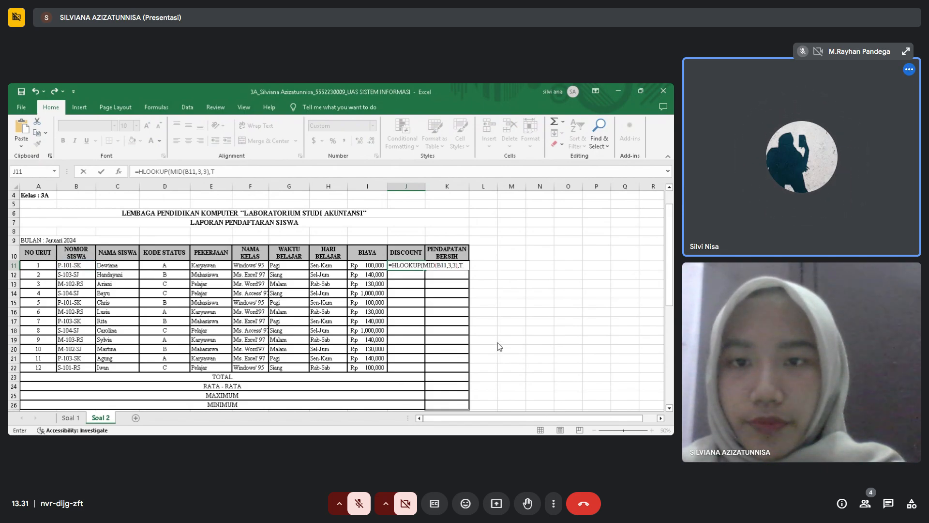
{"action": "type", "text": "ABEL_HLOOKUP"}
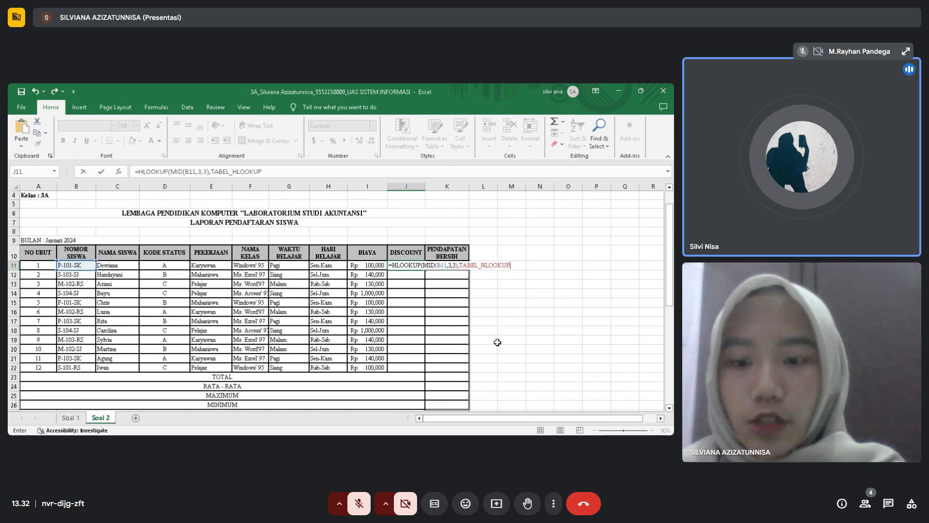
{"action": "type", "text": ",2"}
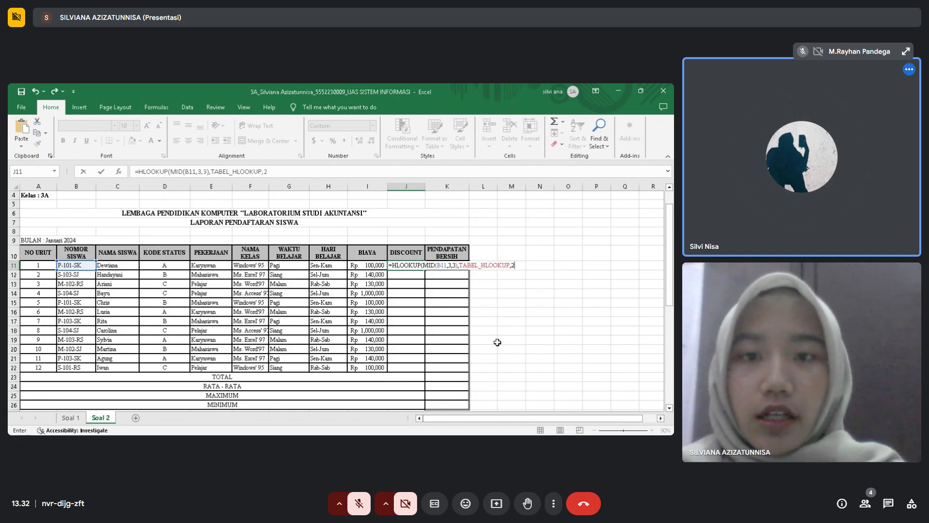
{"action": "scroll", "coordinate": [497, 342], "scroll_direction": "down", "scroll_amount": 3}
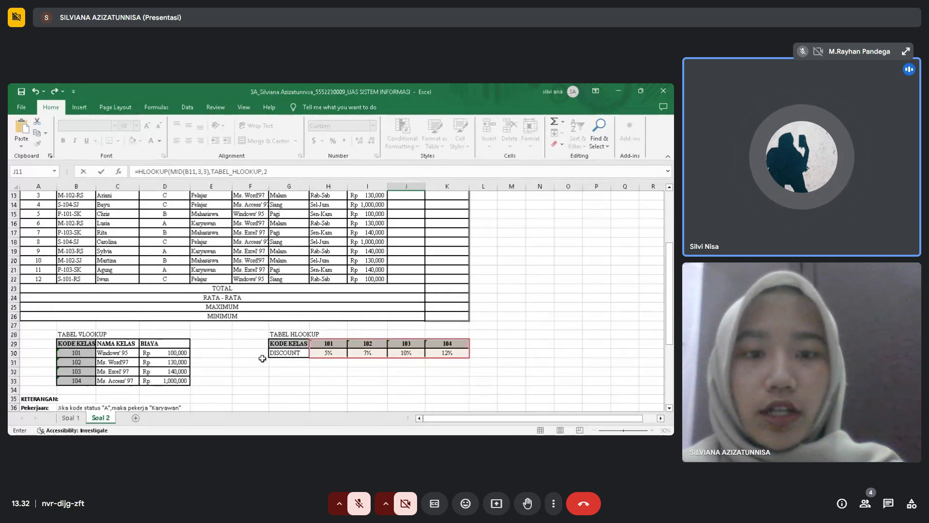
{"action": "scroll", "coordinate": [303, 353], "scroll_direction": "up", "scroll_amount": 1}
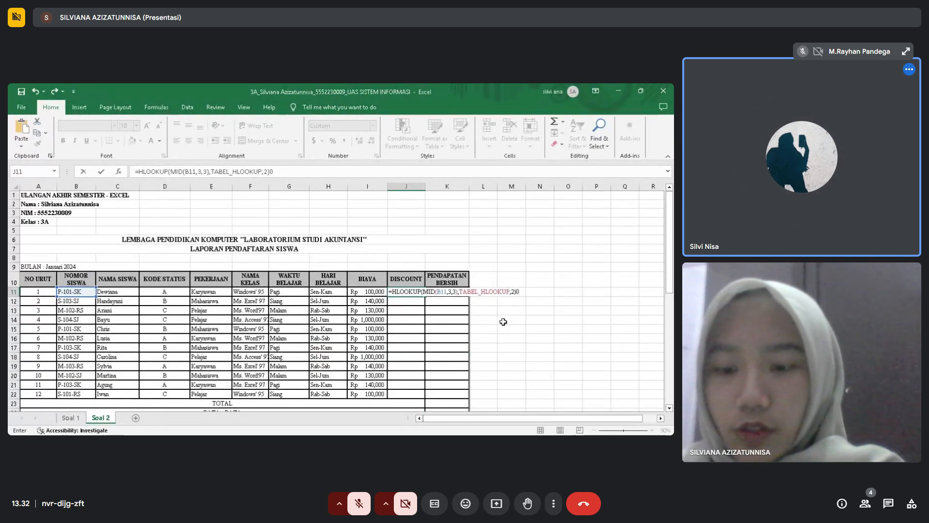
{"action": "key", "text": "BackSpace"}
{"action": "type", "text": ")"}
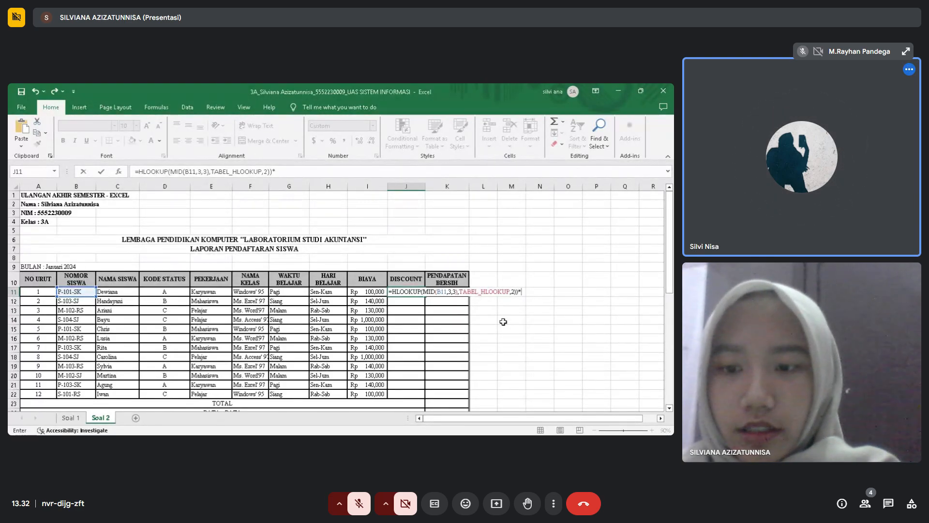
- Multiply the J11 HLOOKUP by I11, enclosing the lookup in parentheses, and fill the formula down to J22
{"action": "type", "text": "*"}
{"action": "left_click", "coordinate": [377, 293]}
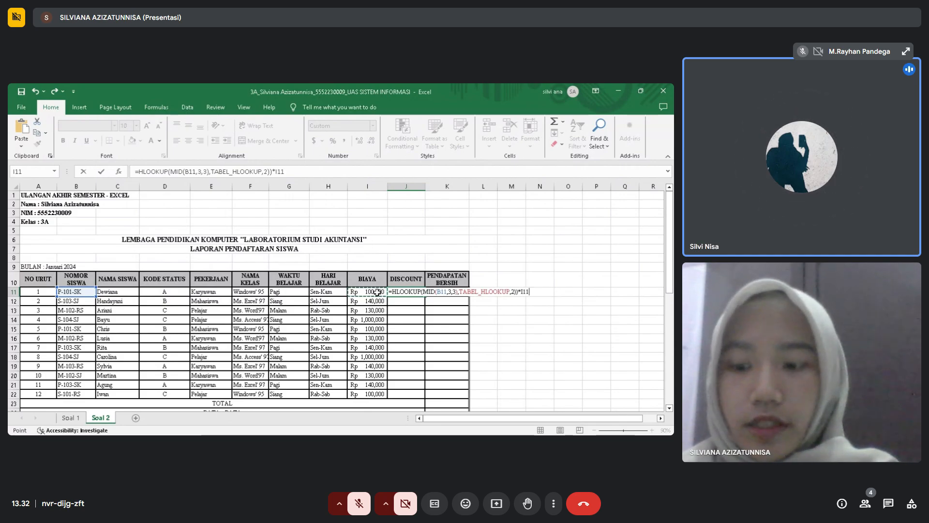
{"action": "key", "text": "Return"}
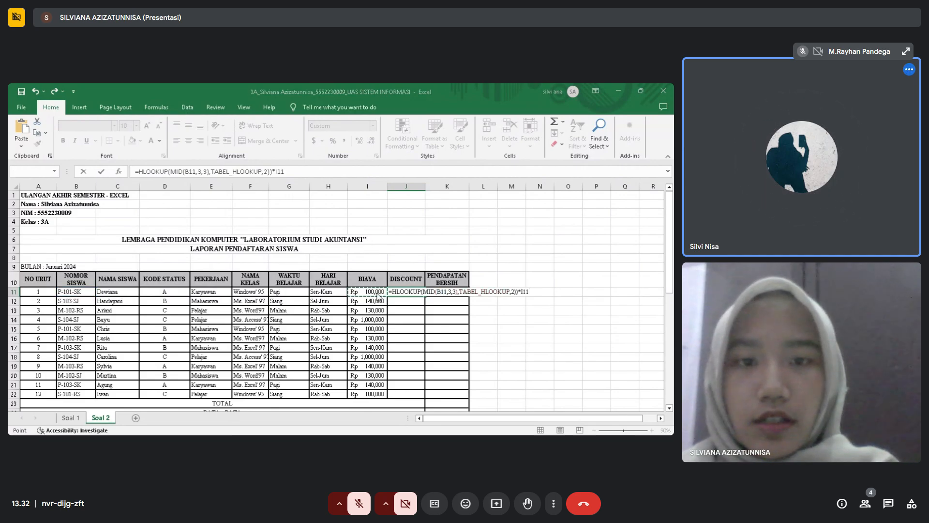
{"action": "left_click", "coordinate": [329, 312]}
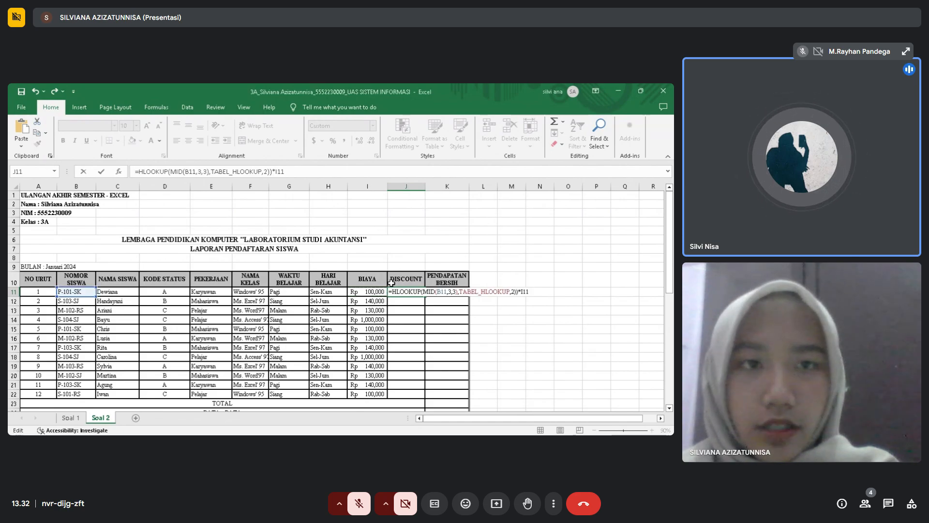
{"action": "left_click", "coordinate": [139, 171]}
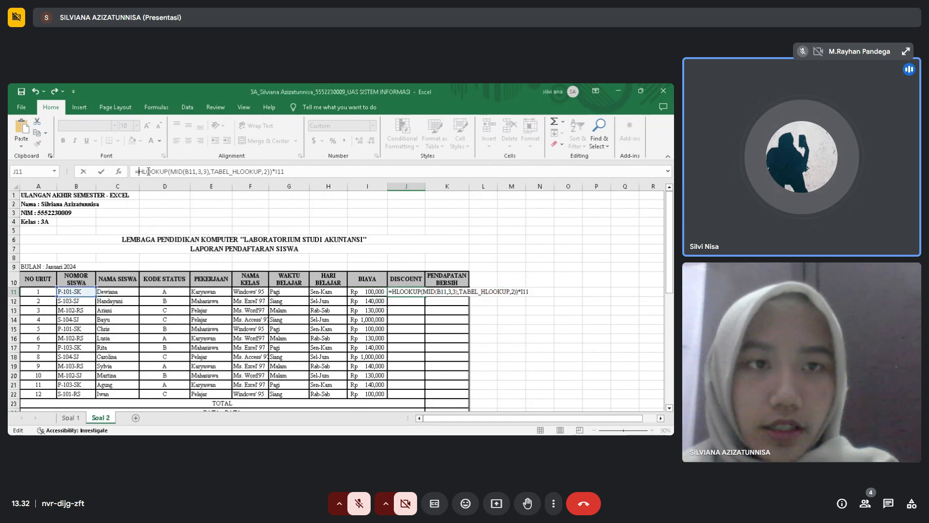
{"action": "type", "text": "("}
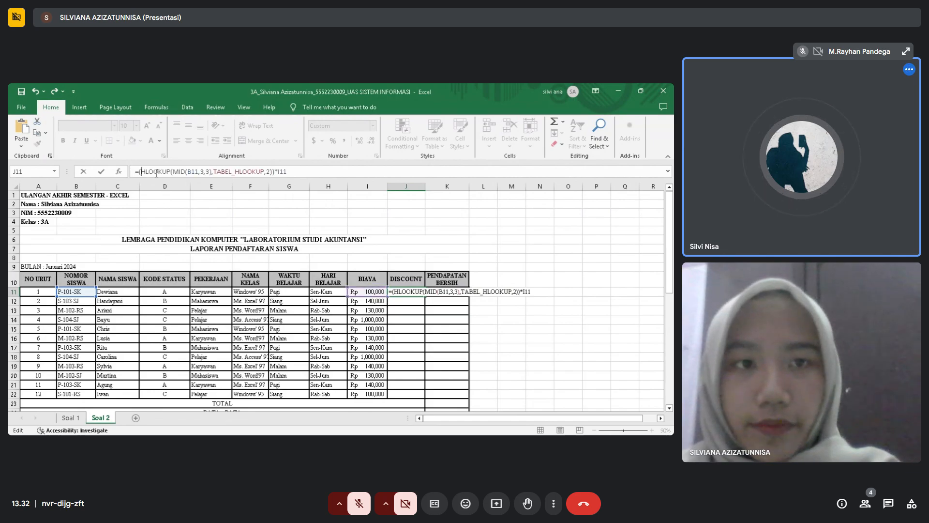
{"action": "key", "text": "Return"}
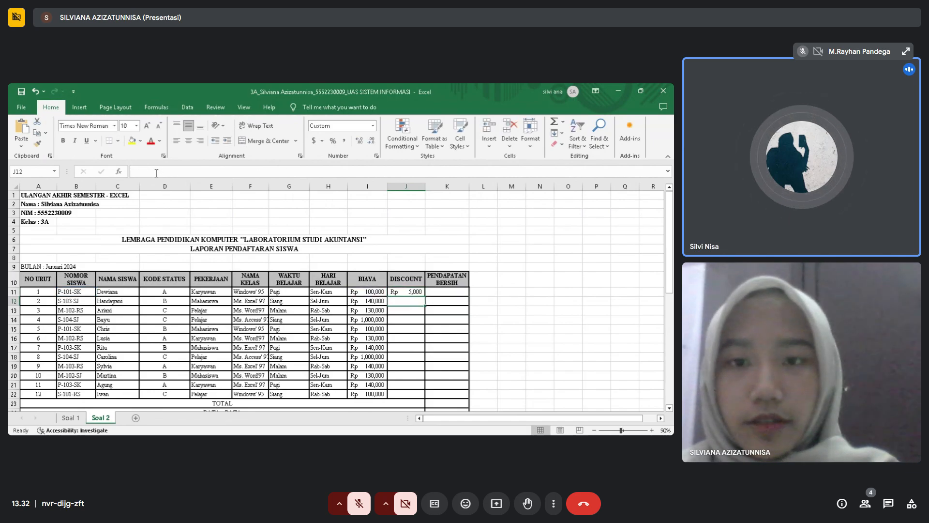
{"action": "left_click", "coordinate": [414, 293]}
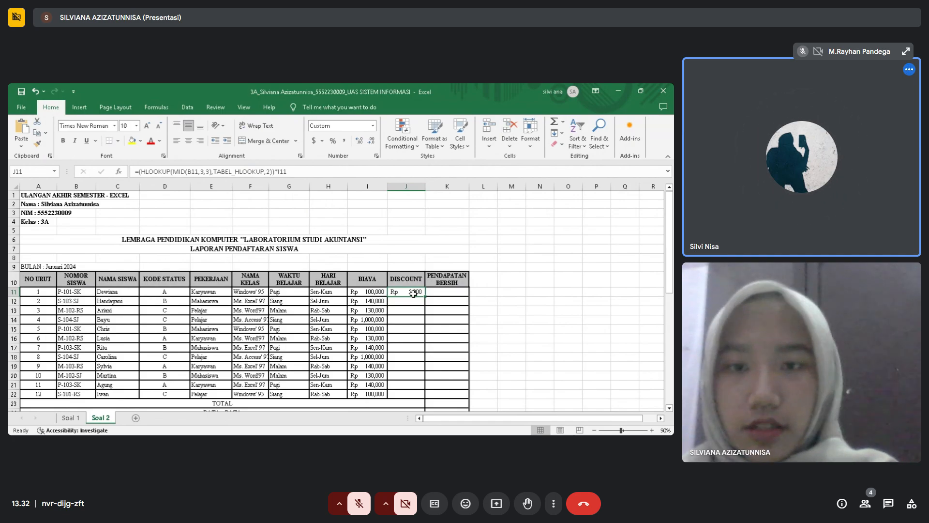
{"action": "left_click_drag", "start_coordinate": [427, 296], "coordinate": [427, 397]}
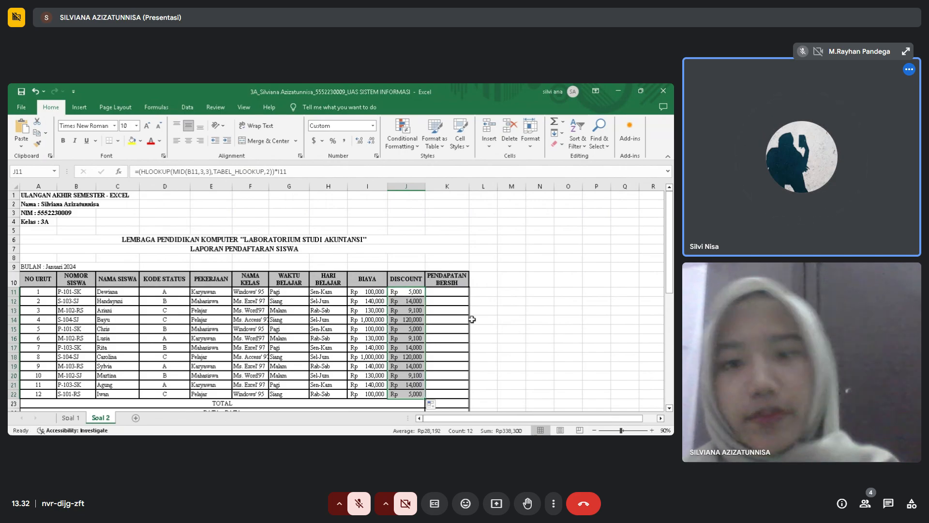
- Enter =I11-J11 in K11 of the PENDAPATAN BERSIH column and fill it down to K22
{"action": "scroll", "coordinate": [484, 305], "scroll_direction": "down", "scroll_amount": 2}
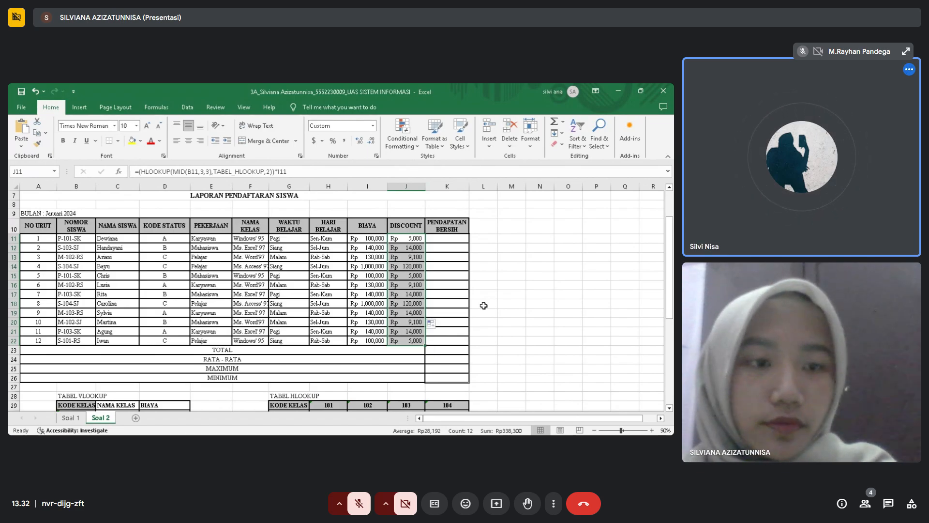
{"action": "scroll", "coordinate": [483, 306], "scroll_direction": "down", "scroll_amount": 8}
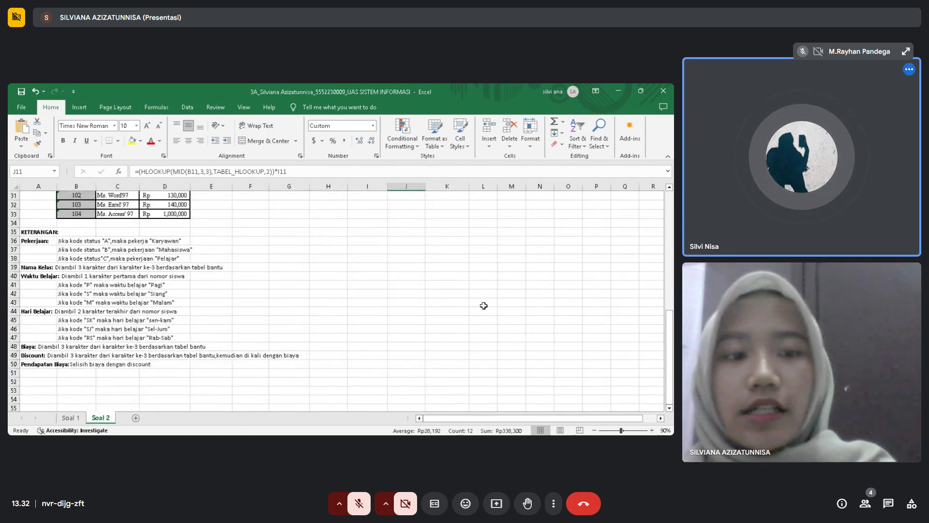
{"action": "scroll", "coordinate": [483, 306], "scroll_direction": "up", "scroll_amount": 8}
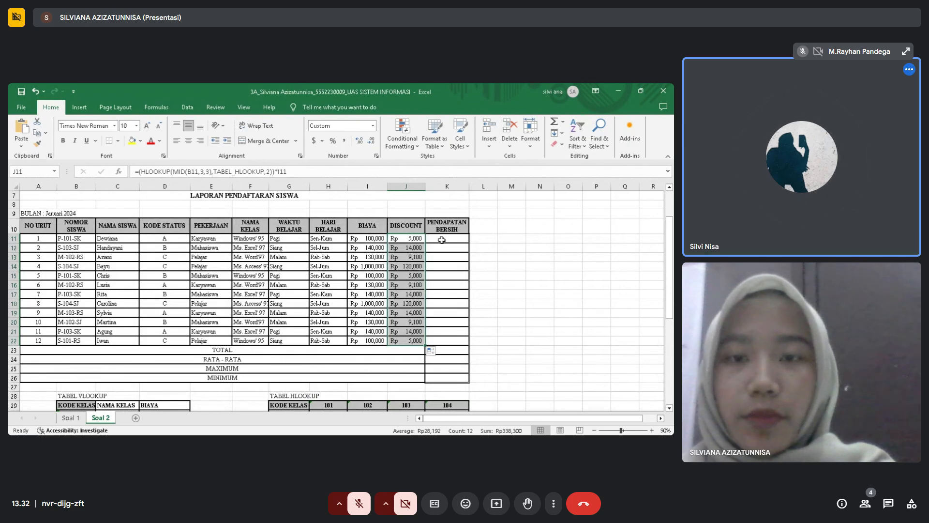
{"action": "left_click", "coordinate": [441, 240]}
{"action": "type", "text": "="}
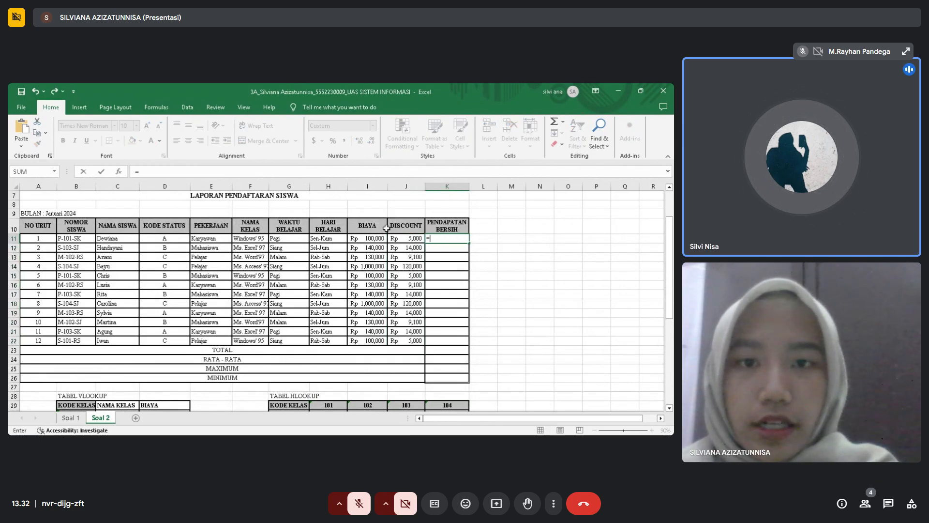
{"action": "left_click", "coordinate": [375, 239]}
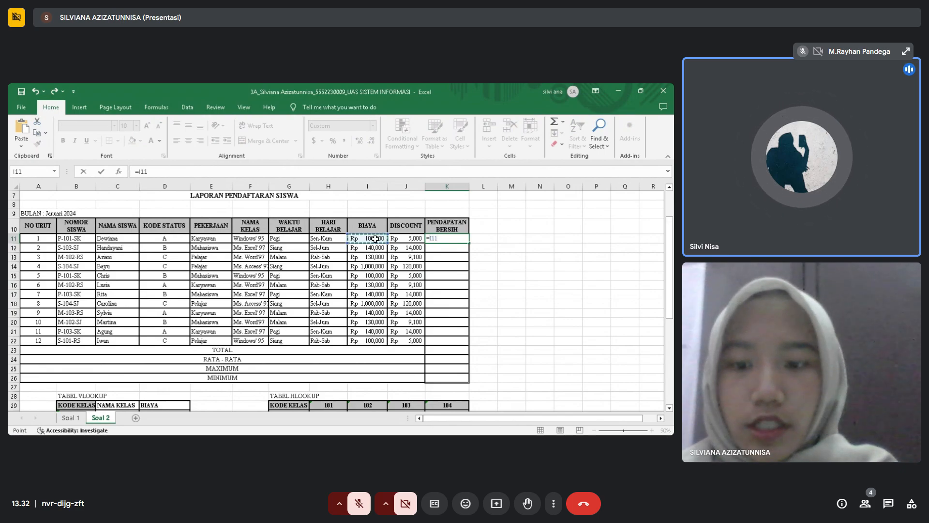
{"action": "type", "text": "-"}
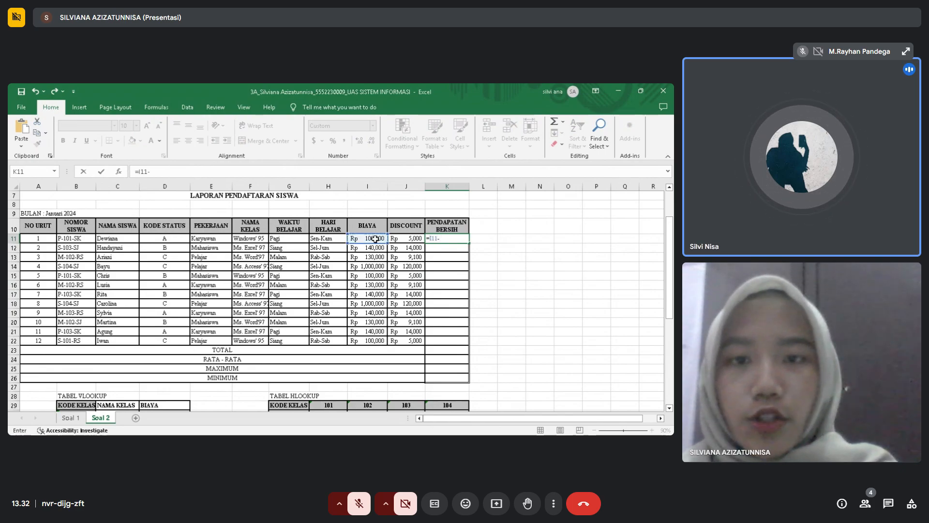
{"action": "left_click", "coordinate": [401, 239]}
{"action": "key", "text": "Return"}
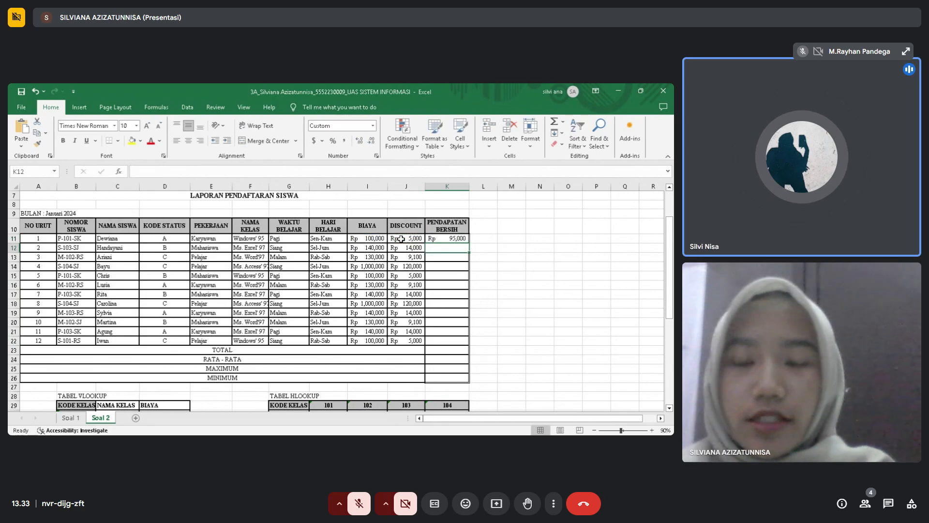
{"action": "left_click", "coordinate": [459, 239]}
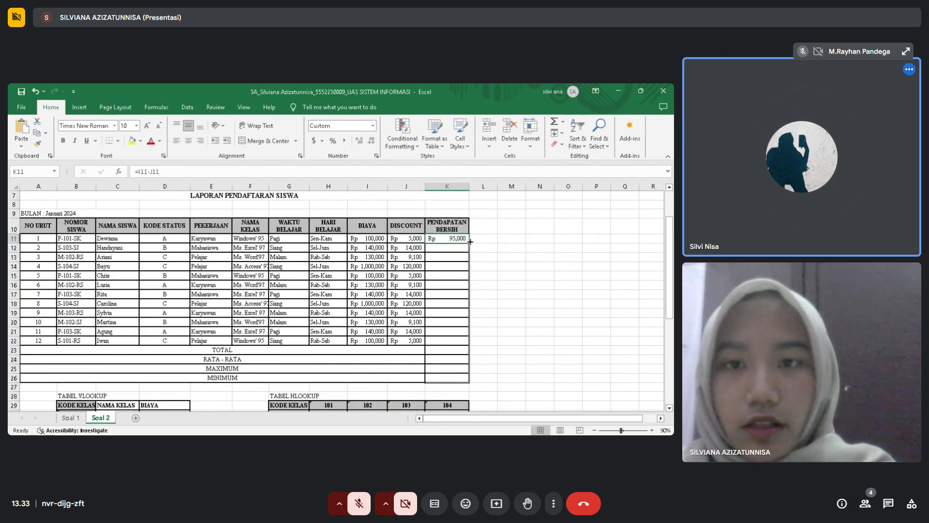
{"action": "left_click_drag", "start_coordinate": [471, 244], "coordinate": [465, 346]}
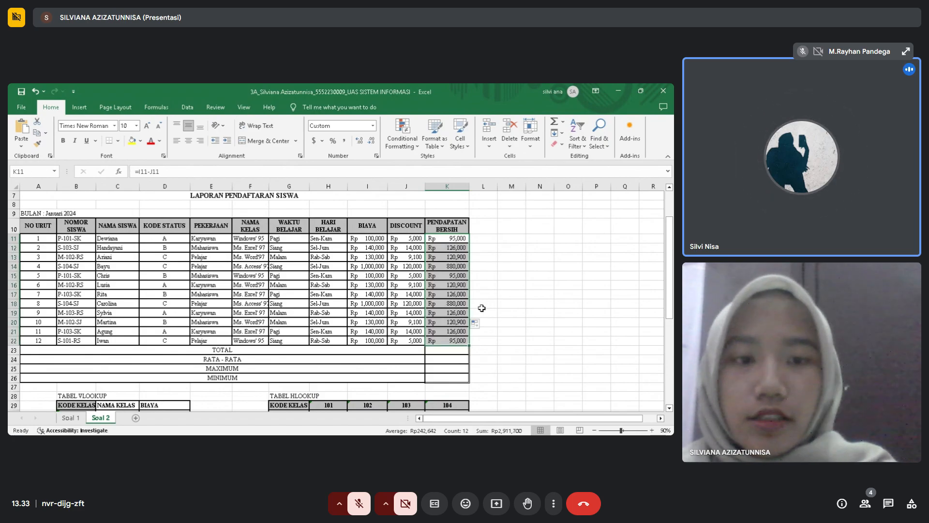
{"action": "scroll", "coordinate": [481, 308], "scroll_direction": "down", "scroll_amount": 1}
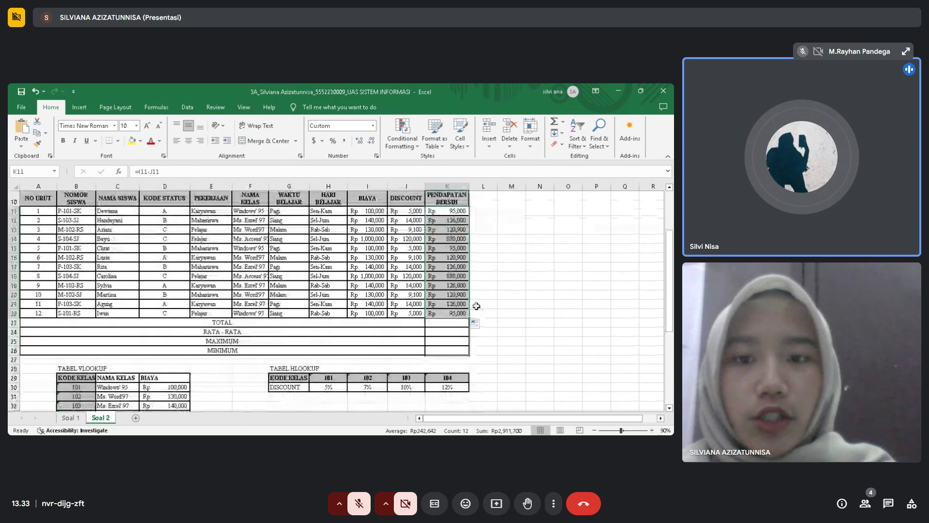
- Total the PENDAPATAN BERSIH values K11:K22 with a SUM formula in K23 of the TOTAL row
{"action": "left_click", "coordinate": [447, 323]}
{"action": "type", "text": "=SU"}
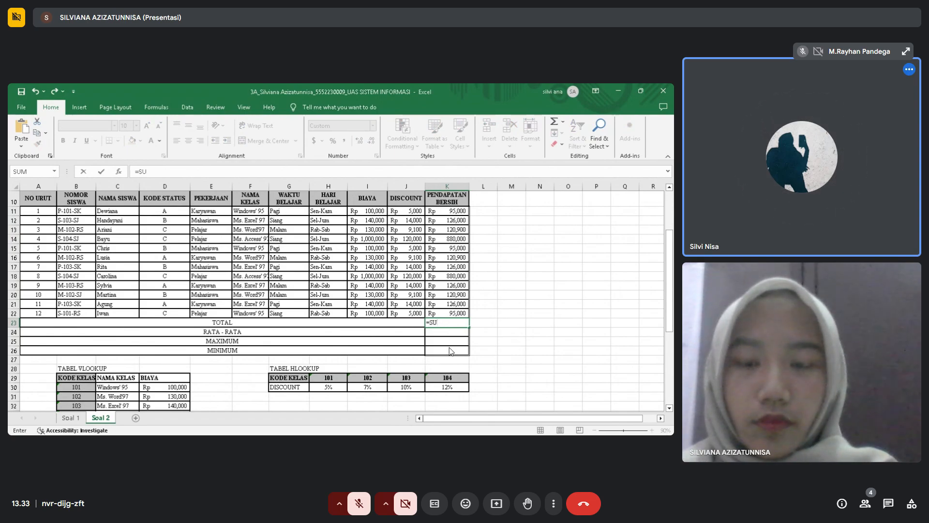
{"action": "type", "text": "M("}
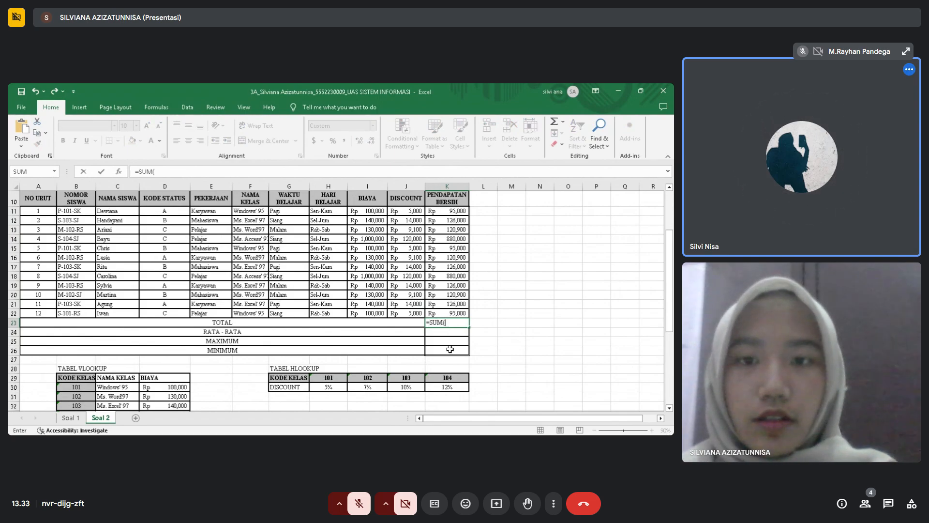
{"action": "left_click", "coordinate": [448, 212]}
{"action": "left_click_drag", "start_coordinate": [448, 212], "coordinate": [455, 318]}
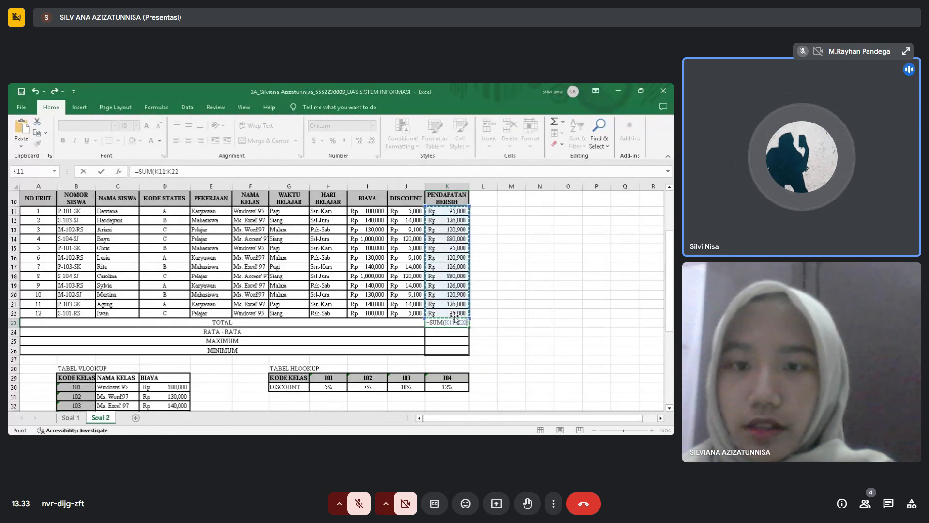
{"action": "key", "text": "Return"}
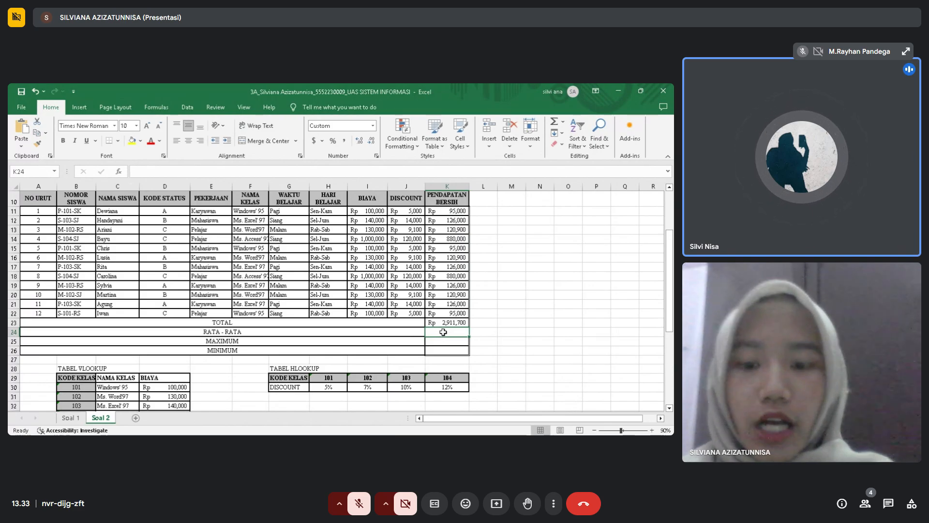
- Enter an AVERAGE formula over K11:K22 in K24 of the RATA - RATA row
{"action": "type", "text": "=AV"}
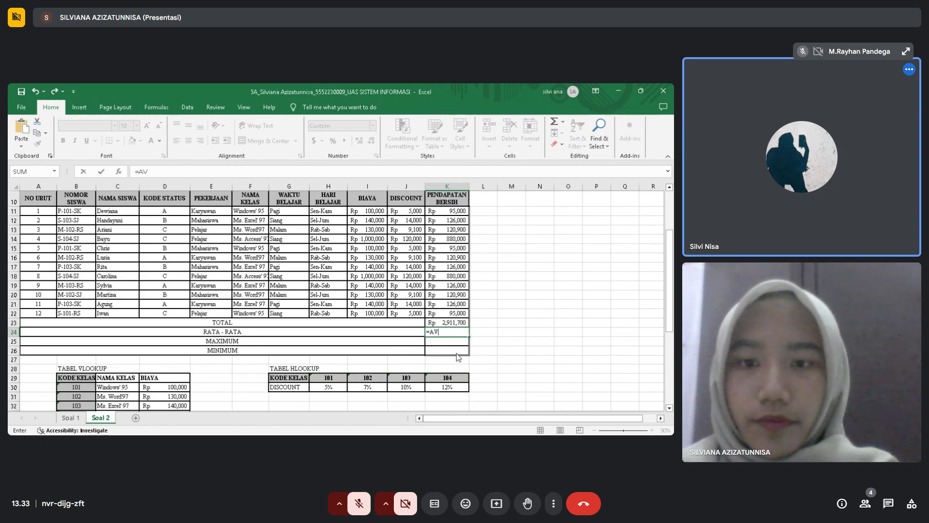
{"action": "double_click", "coordinate": [457, 352]}
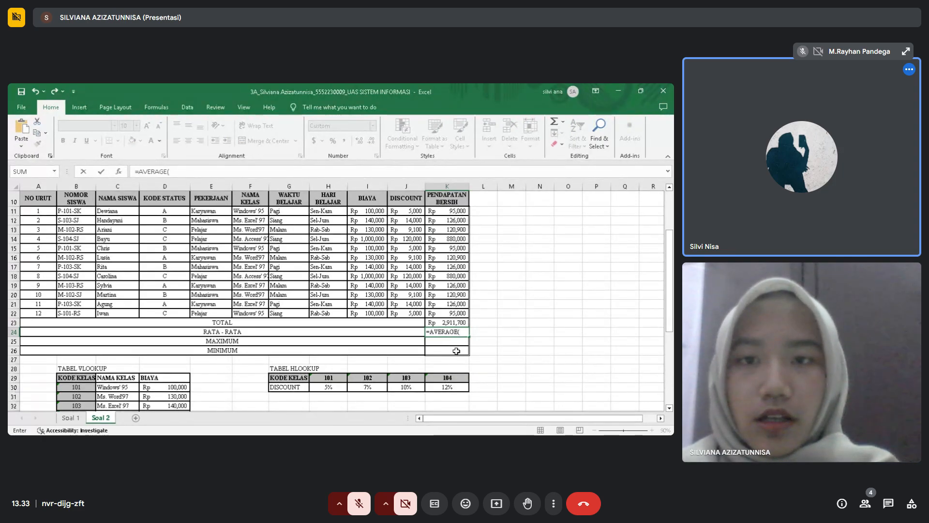
{"action": "left_click", "coordinate": [451, 212]}
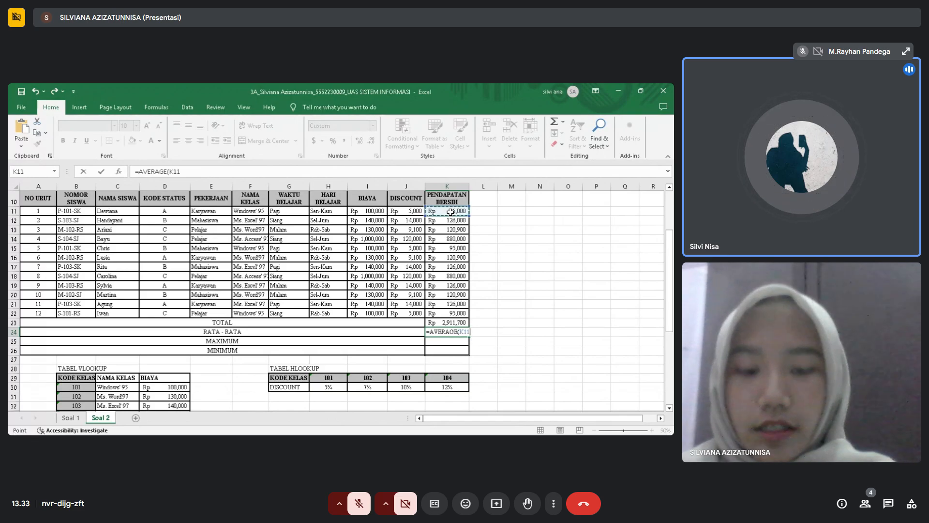
{"action": "left_click_drag", "start_coordinate": [450, 211], "coordinate": [451, 315]}
{"action": "key", "text": "Return"}
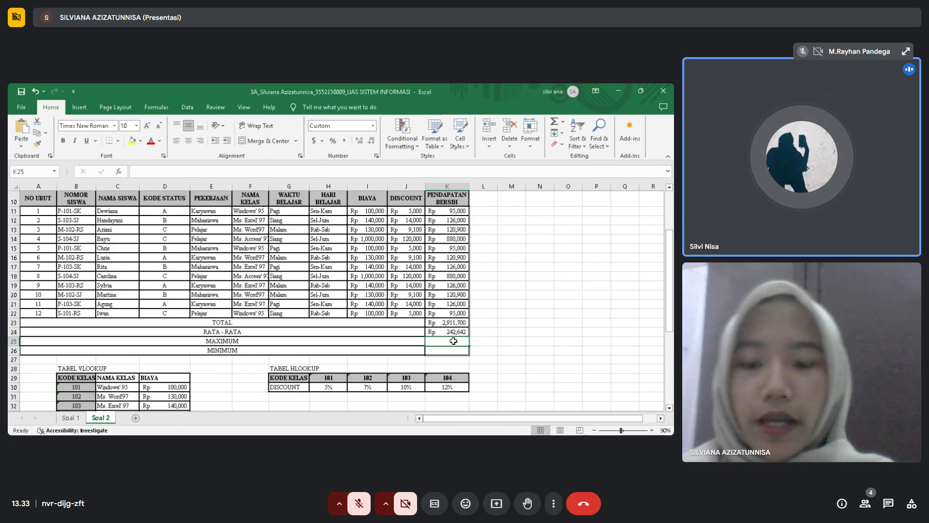
{"action": "type", "text": "=MA"}
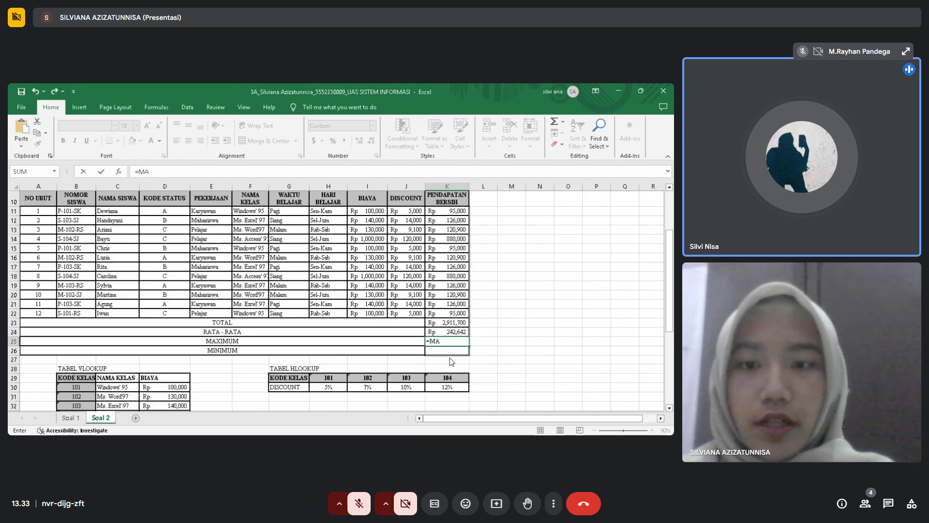
{"action": "type", "text": "X("}
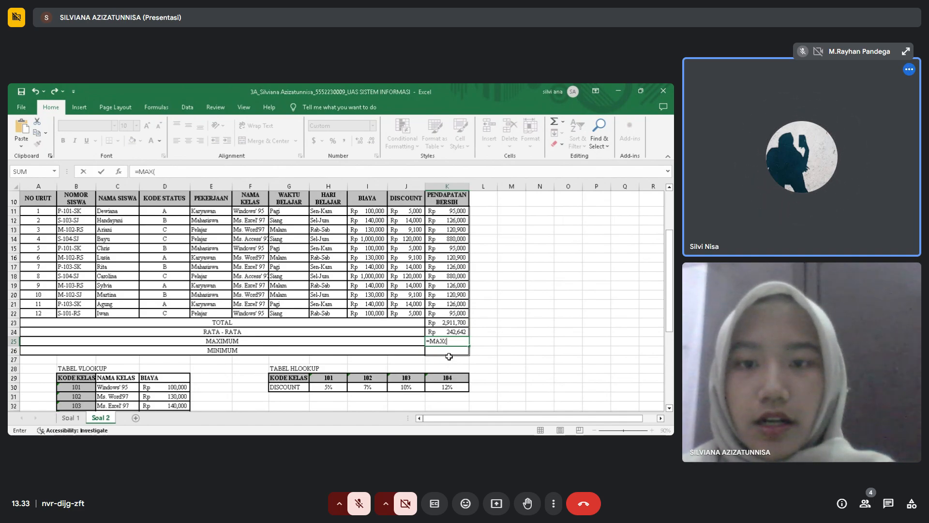
{"action": "left_click", "coordinate": [449, 213]}
{"action": "left_click", "coordinate": [451, 279]}
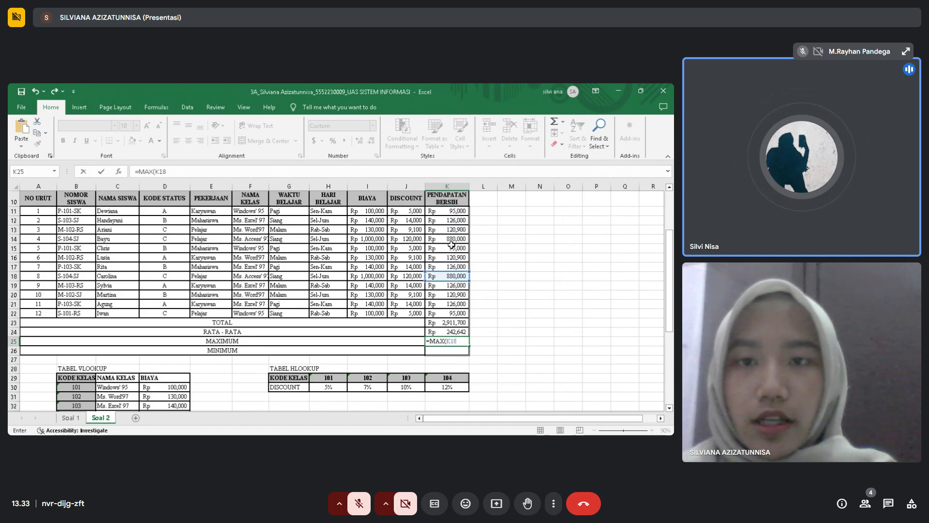
{"action": "key", "text": "Return"}
{"action": "left_click", "coordinate": [449, 211]}
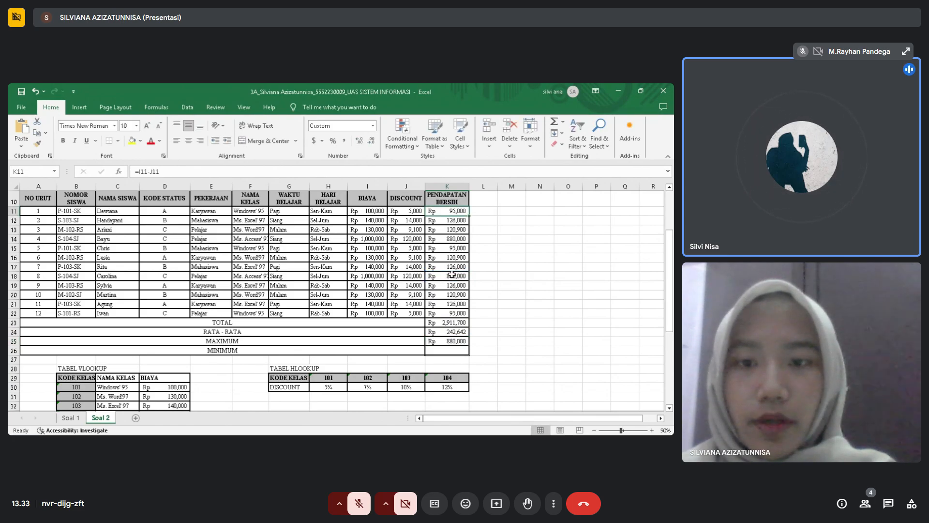
{"action": "left_click", "coordinate": [457, 342]}
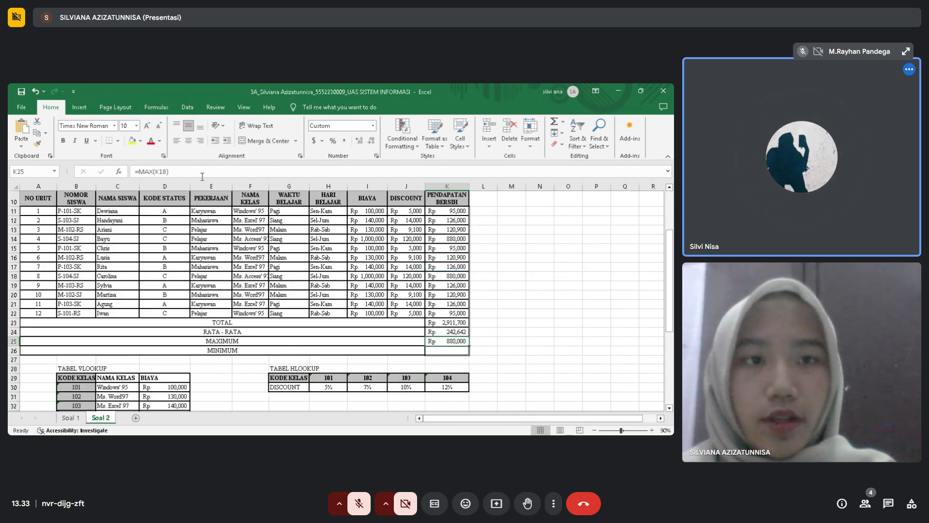
{"action": "left_click", "coordinate": [184, 171]}
{"action": "key", "text": "BackSpace"}
{"action": "key", "text": "BackSpace"}
{"action": "key", "text": "BackSpace"}
{"action": "key", "text": "BackSpace"}
{"action": "key", "text": "BackSpace"}
{"action": "key", "text": "BackSpace"}
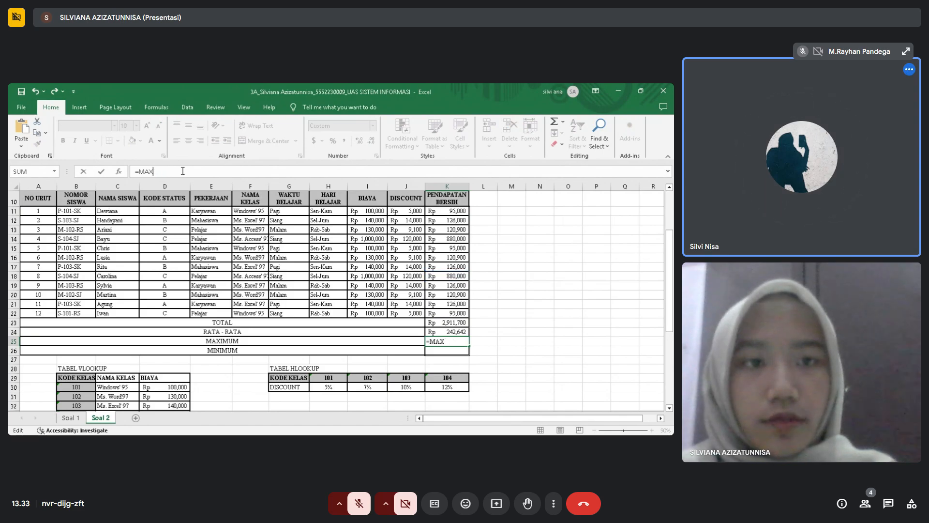
{"action": "key", "text": "BackSpace"}
{"action": "key", "text": "BackSpace"}
{"action": "key", "text": "BackSpace"}
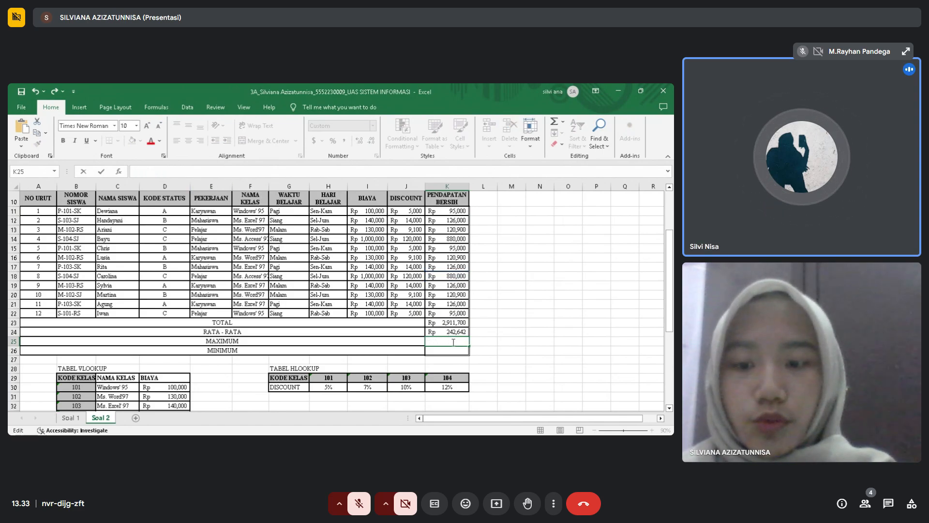
- Enter a MAX formula over K11:K22 in K25 of the MAXIMUM row
{"action": "type", "text": "=MA"}
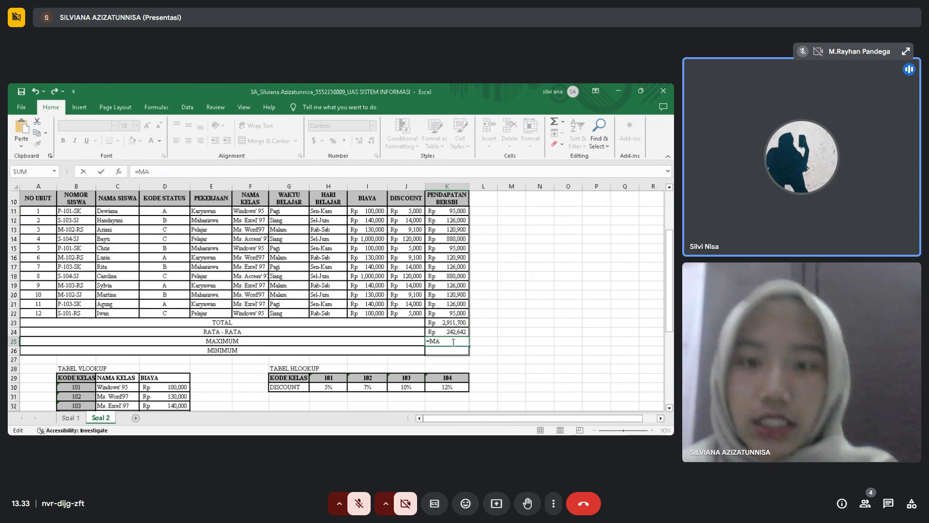
{"action": "type", "text": "X("}
{"action": "left_click", "coordinate": [448, 360]}
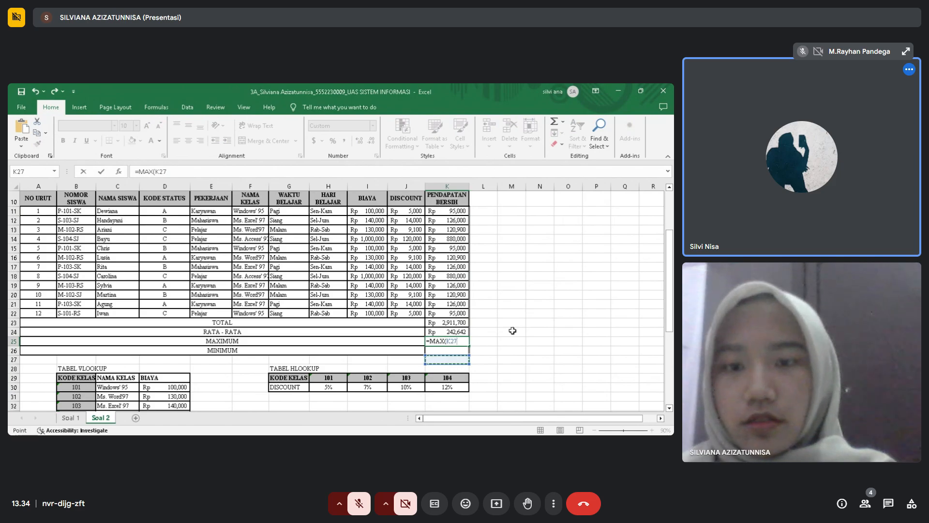
{"action": "key", "text": "BackSpace"}
{"action": "key", "text": "BackSpace"}
{"action": "key", "text": "BackSpace"}
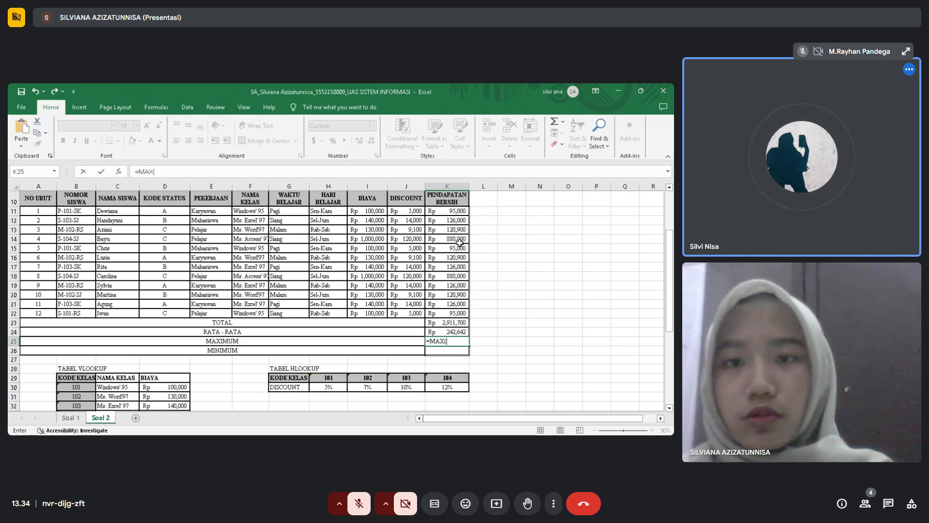
{"action": "left_click", "coordinate": [454, 211]}
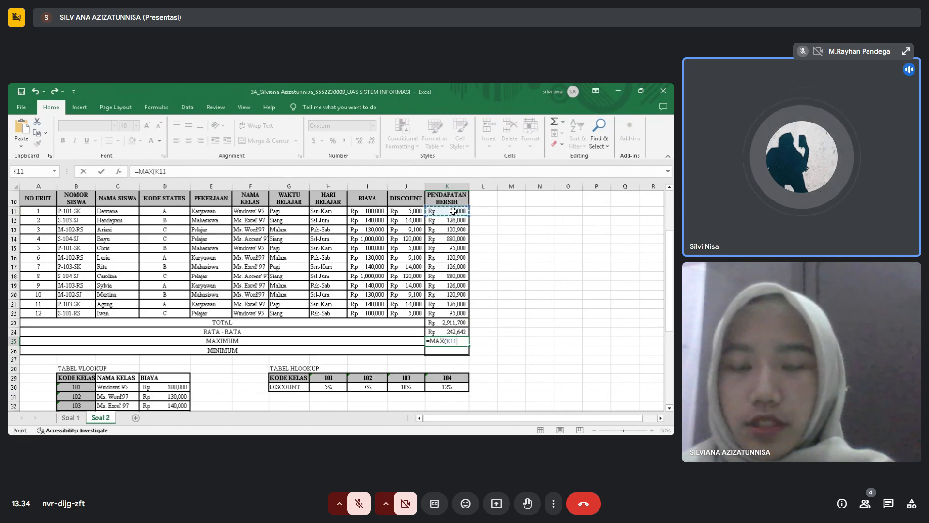
{"action": "key", "text": "shift+Down"}
{"action": "key", "text": "shift+Down"}
{"action": "key", "text": "shift+Down"}
{"action": "key", "text": "shift+Down"}
{"action": "key", "text": "shift+Down"}
{"action": "key", "text": "shift+Down"}
{"action": "key", "text": "shift+Down"}
{"action": "key", "text": "shift+Down"}
{"action": "key", "text": "shift+Down"}
{"action": "key", "text": "shift+Down"}
{"action": "key", "text": "shift+Down"}
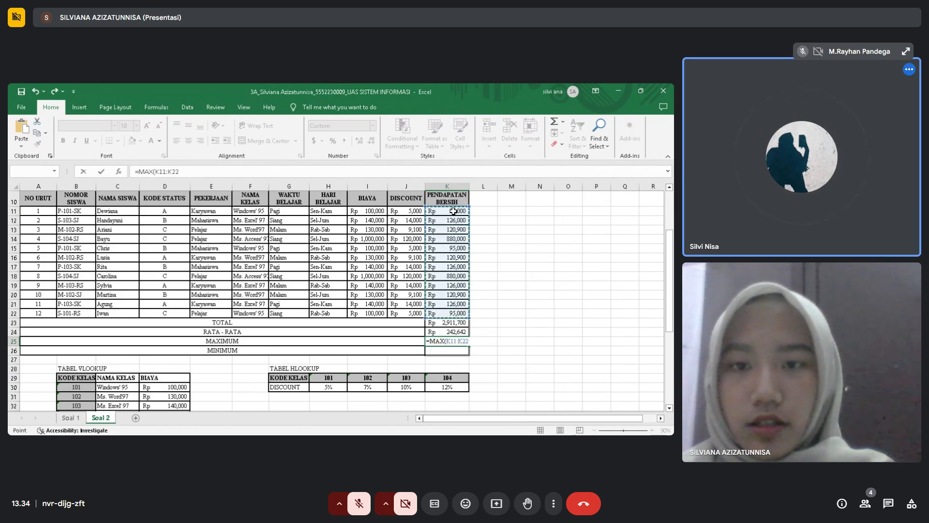
{"action": "key", "text": "Return"}
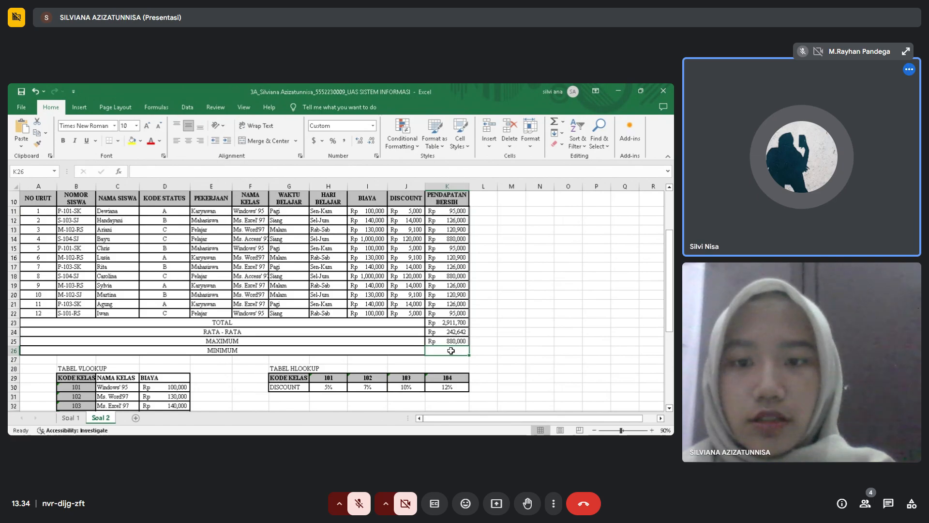
- Enter a MIN formula over K11:K22 in K26 of the MINIMUM row
{"action": "type", "text": "=MI"}
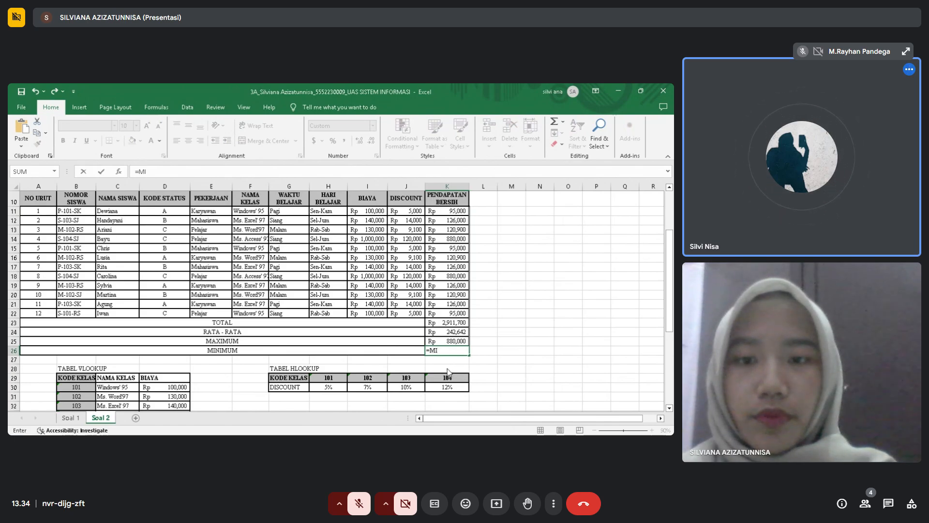
{"action": "type", "text": "N("}
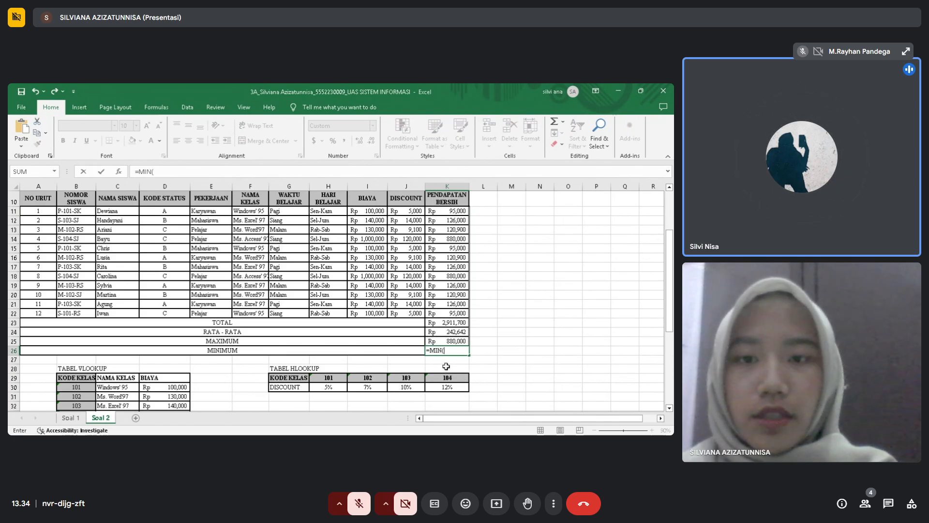
{"action": "left_click", "coordinate": [444, 211]}
{"action": "key", "text": "shift+Down"}
{"action": "key", "text": "shift+Down"}
{"action": "key", "text": "shift+Down"}
{"action": "key", "text": "shift+Down"}
{"action": "key", "text": "shift+Down"}
{"action": "key", "text": "shift+Down"}
{"action": "key", "text": "shift+Down"}
{"action": "key", "text": "shift+Down"}
{"action": "key", "text": "shift+Down"}
{"action": "key", "text": "shift+Down"}
{"action": "key", "text": "shift+Down"}
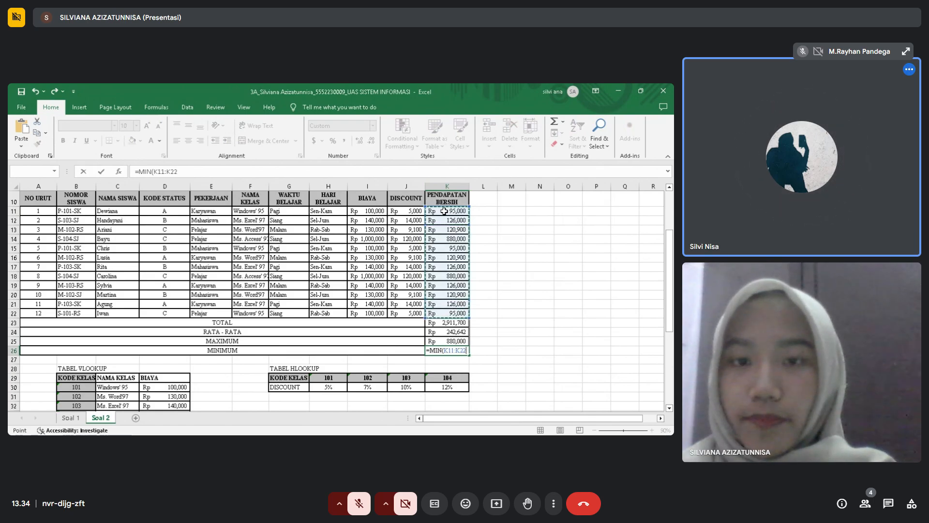
{"action": "key", "text": "Return"}
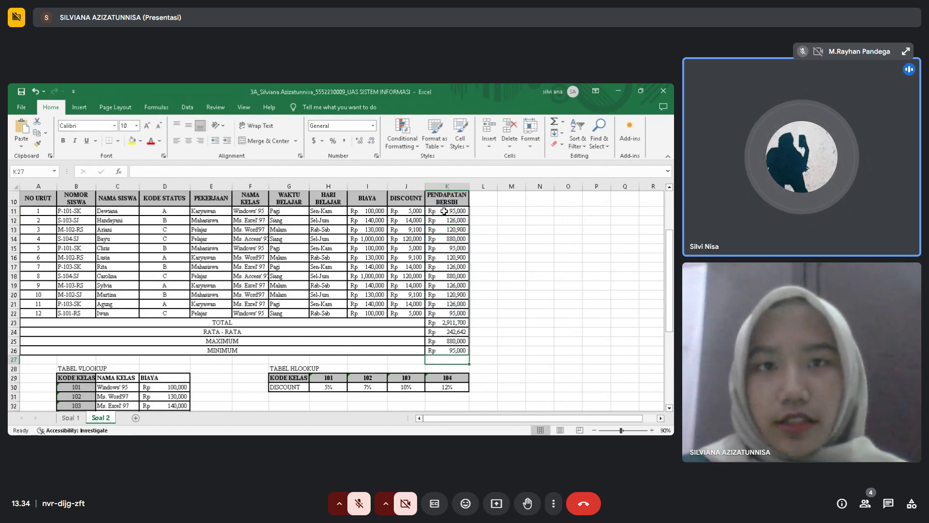
{"action": "scroll", "coordinate": [444, 211], "scroll_direction": "down", "scroll_amount": 5}
{"action": "scroll", "coordinate": [444, 211], "scroll_direction": "down", "scroll_amount": 3}
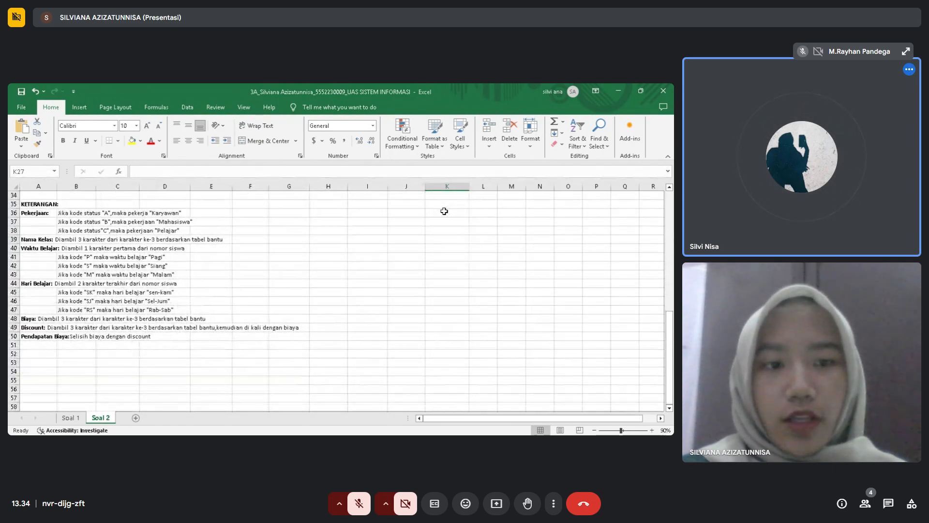
{"action": "scroll", "coordinate": [444, 211], "scroll_direction": "up", "scroll_amount": 11}
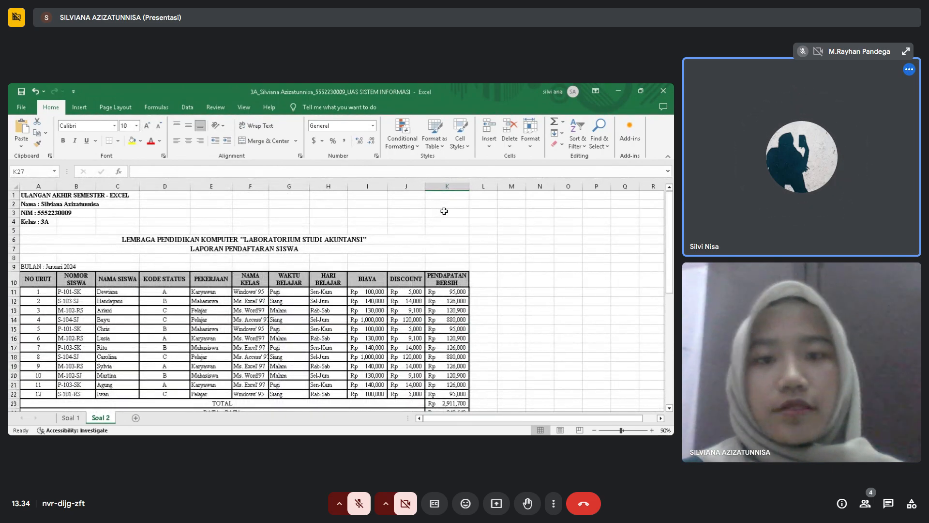